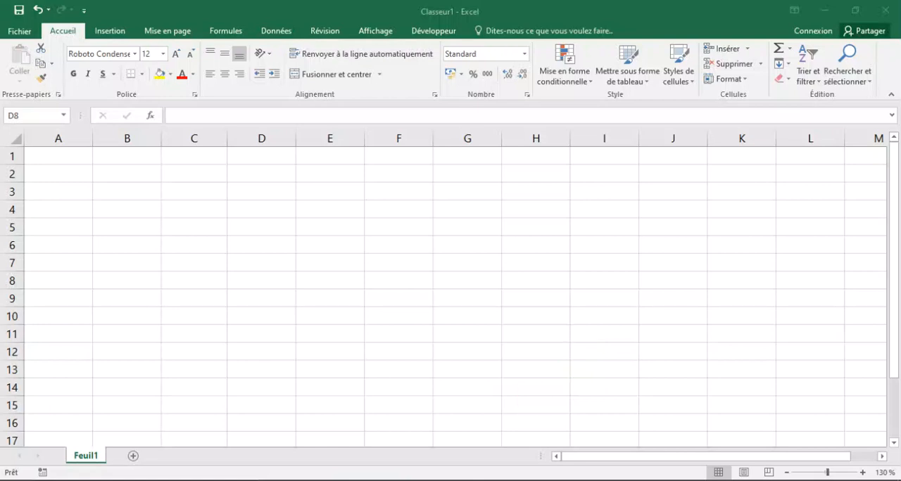
click(136, 197)
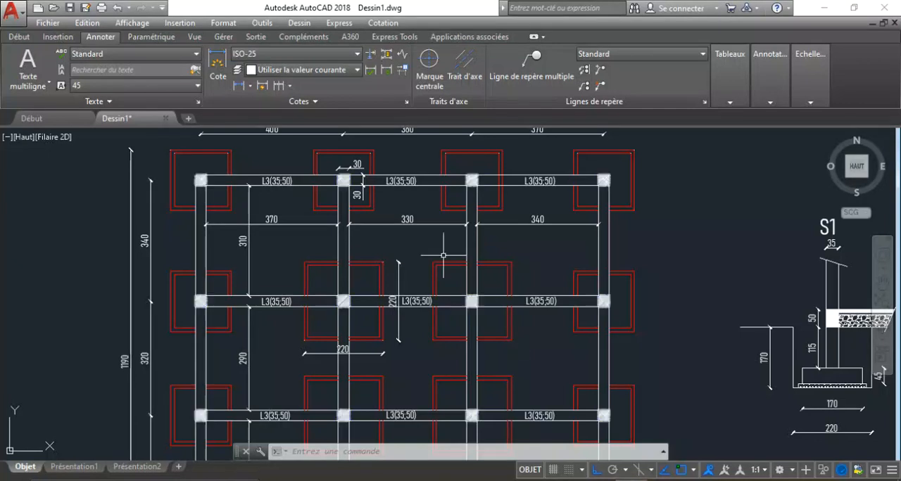
Examine the footings, columns, L3 beams and dimensions of the foundation plan in model space.
scroll(402, 232, down, 2)
scroll(403, 232, up, 4)
scroll(402, 232, down, 2)
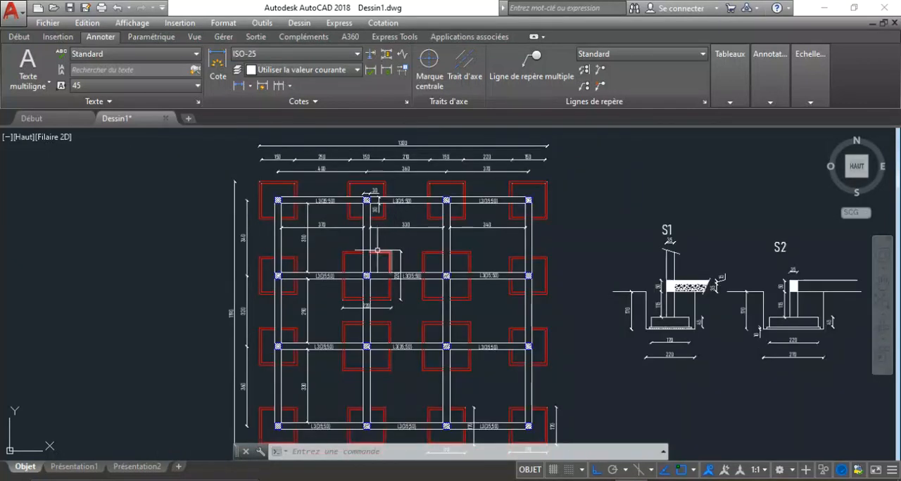
scroll(368, 292, up, 2)
scroll(368, 293, up, 1)
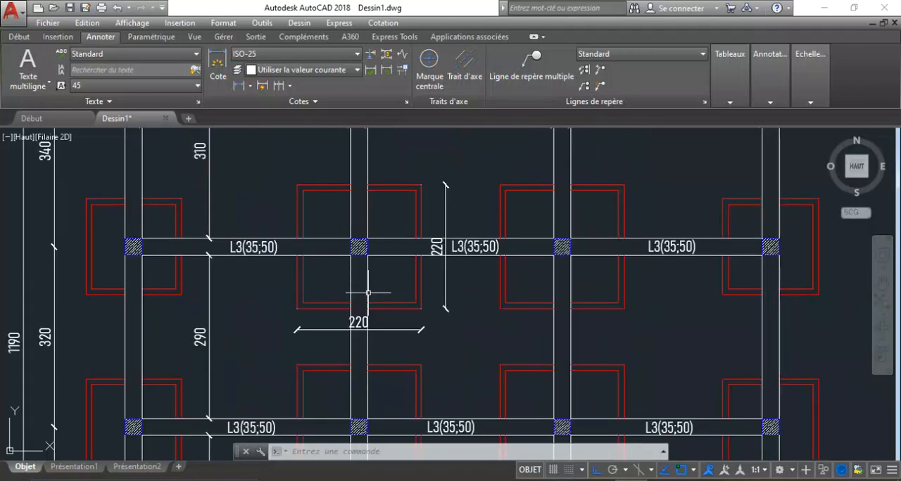
scroll(368, 293, down, 2)
scroll(368, 294, down, 4)
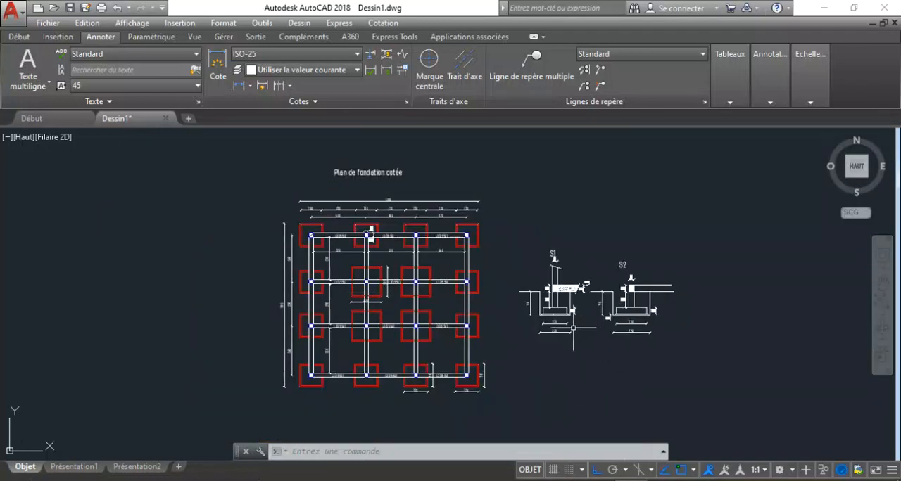
Examine the S1 and S2 footing sections beside the foundation plan, including their depth and width dimensions.
scroll(574, 328, up, 4)
scroll(575, 380, down, 4)
scroll(476, 256, up, 1)
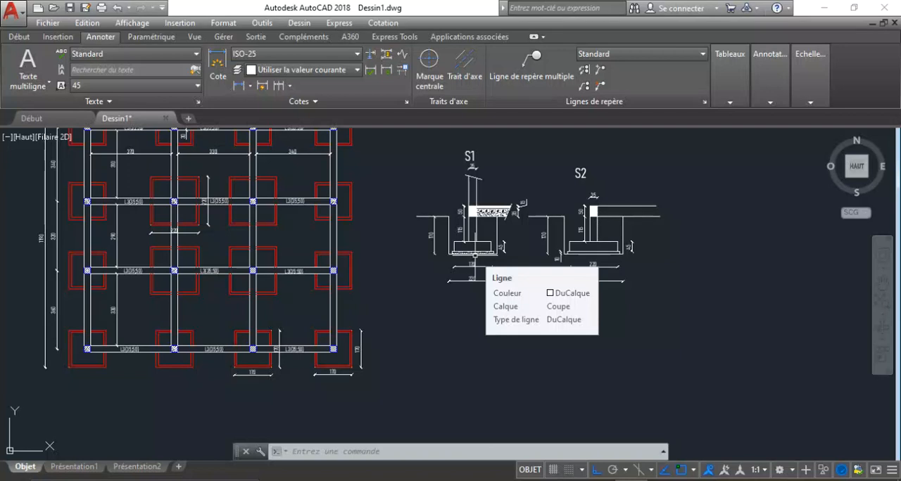
scroll(475, 254, up, 5)
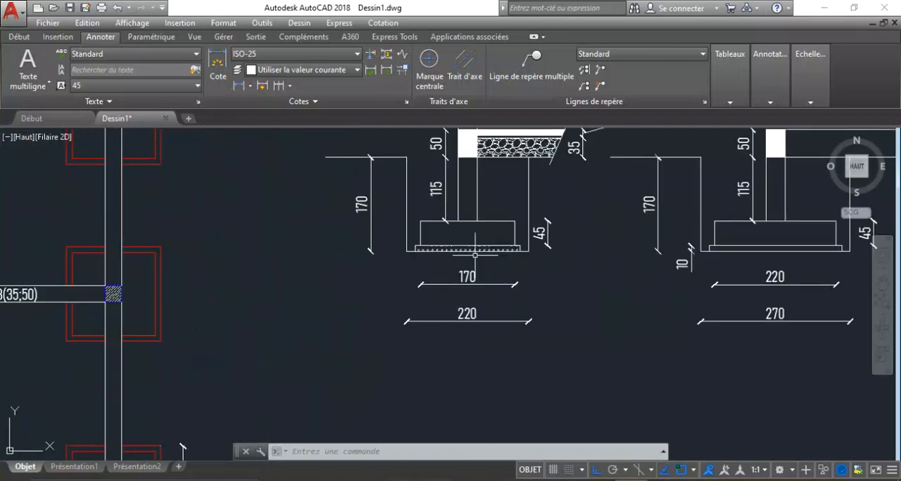
scroll(481, 222, down, 3)
scroll(481, 221, up, 4)
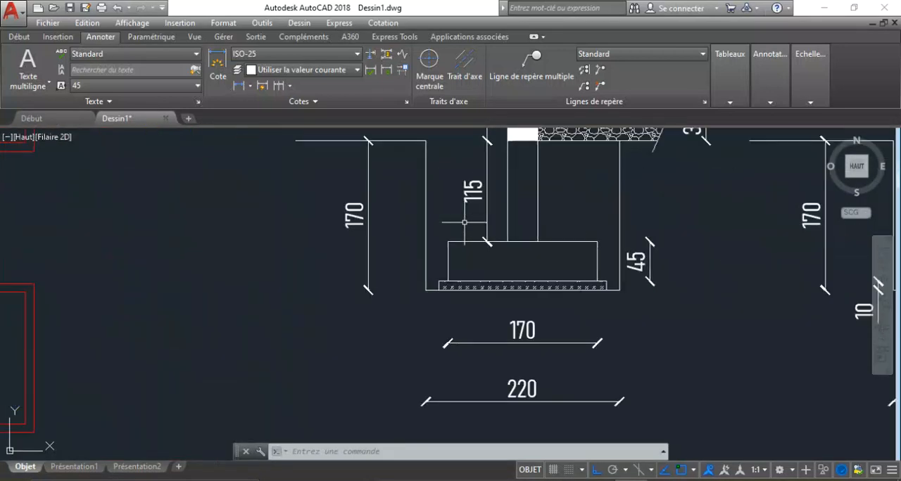
scroll(505, 215, down, 8)
scroll(313, 208, up, 4)
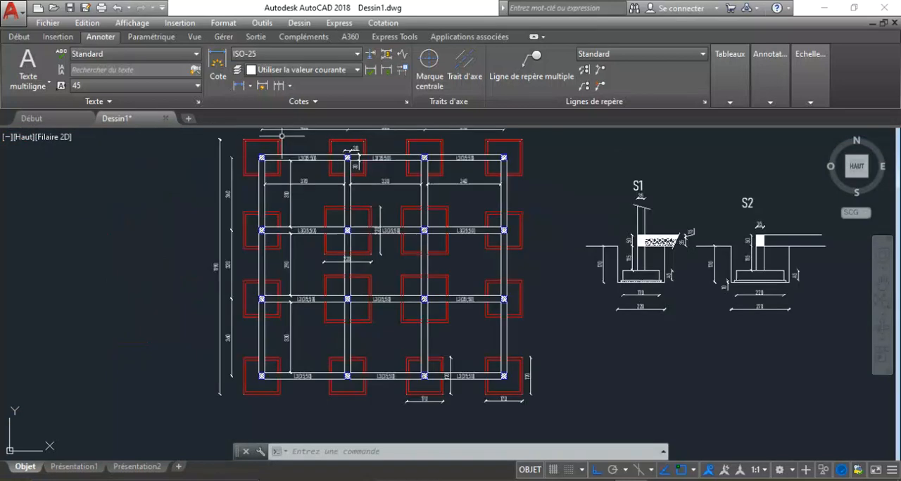
scroll(312, 188, down, 2)
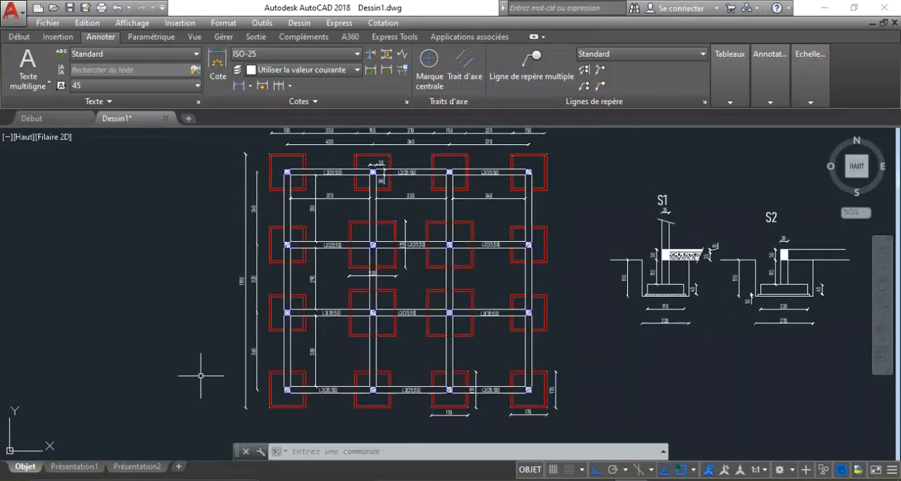
Open the Présentation2 layout and examine the upper rows of footings and their dimension chains.
click(137, 467)
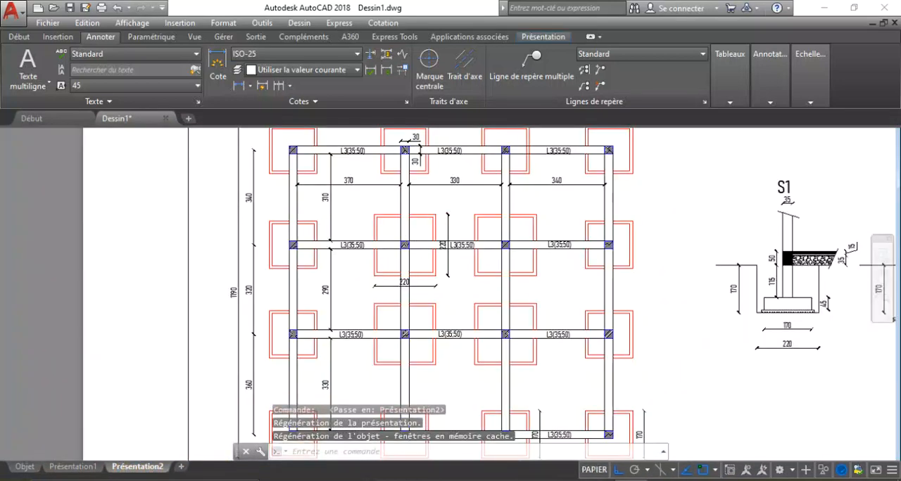
scroll(394, 281, down, 5)
scroll(431, 200, up, 7)
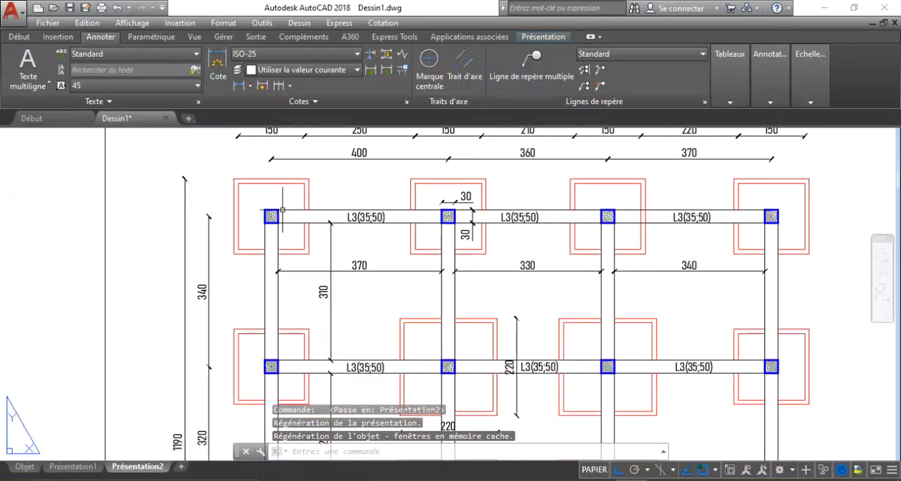
scroll(310, 232, down, 2)
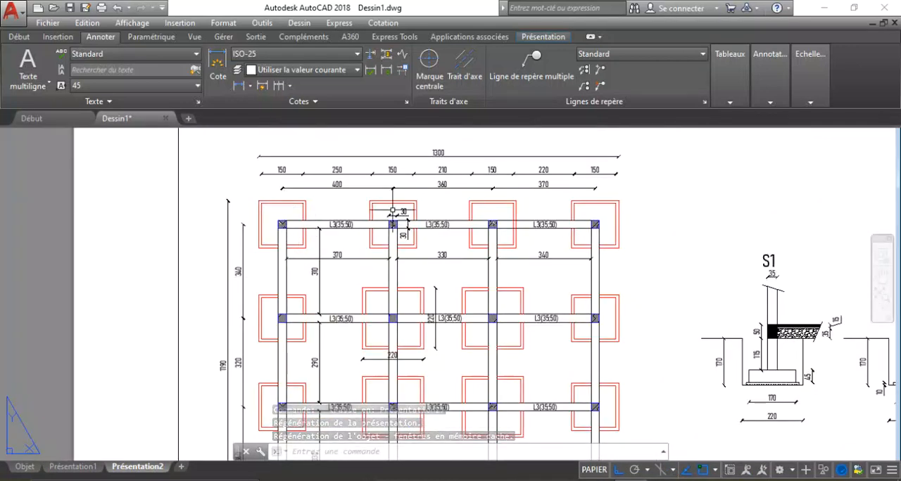
scroll(453, 190, down, 3)
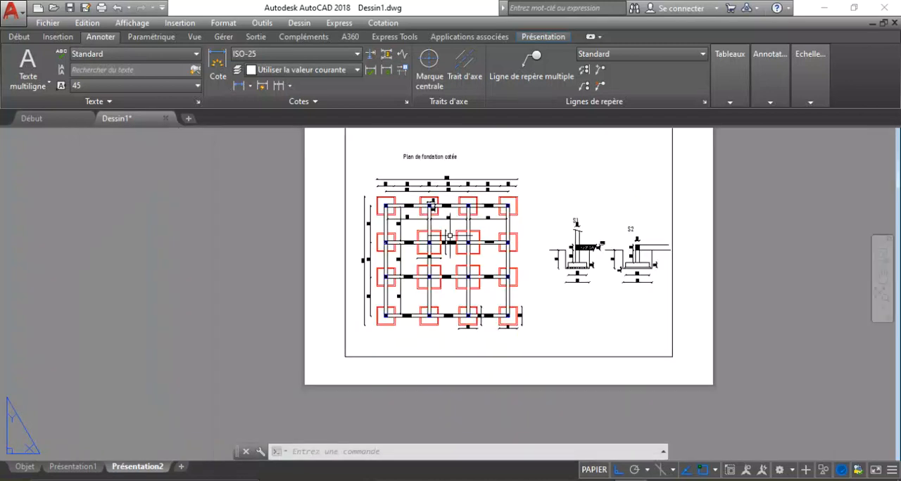
Examine the lower and central footings, their width dimensions and the L3(35;50) beams in the layout's foundation plan.
scroll(408, 310, up, 4)
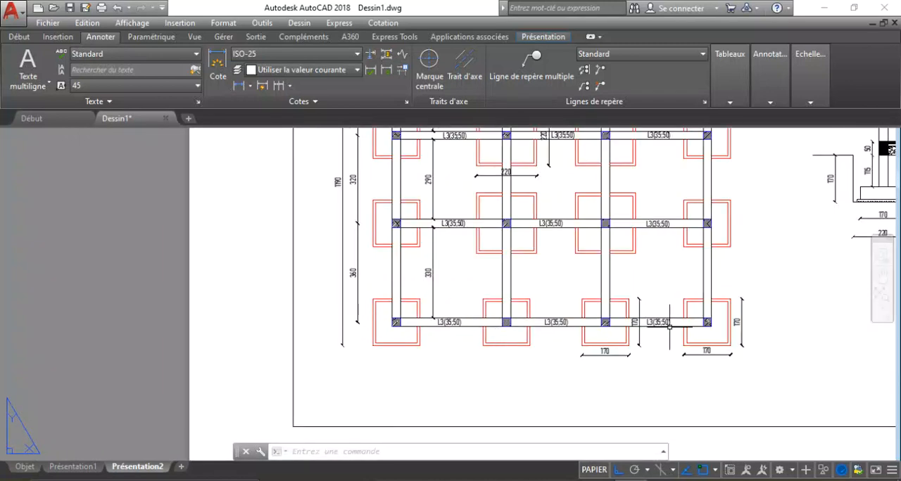
scroll(639, 331, up, 4)
scroll(464, 408, down, 2)
scroll(464, 408, down, 3)
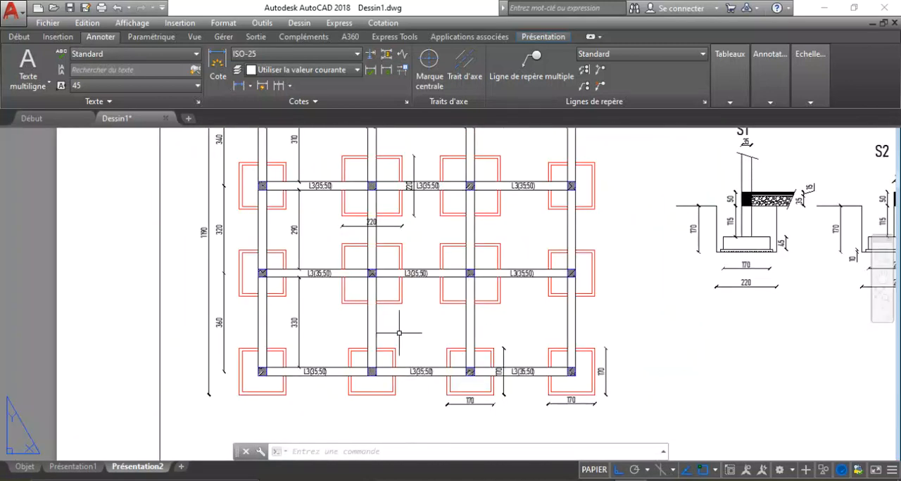
scroll(364, 154, up, 5)
scroll(364, 237, down, 3)
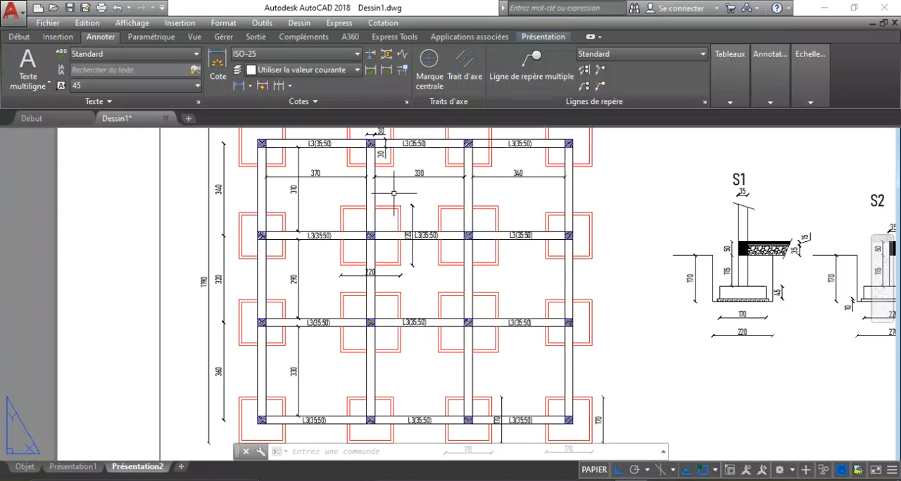
scroll(302, 251, up, 5)
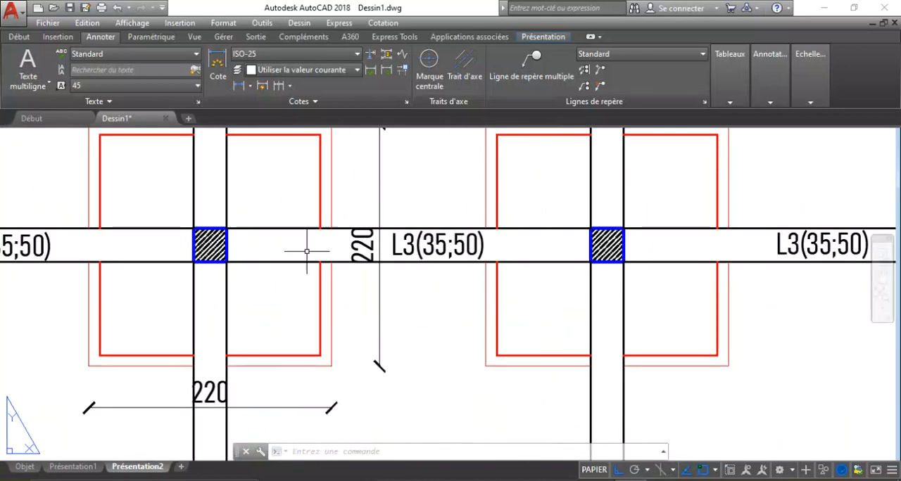
scroll(267, 289, down, 5)
scroll(380, 308, down, 4)
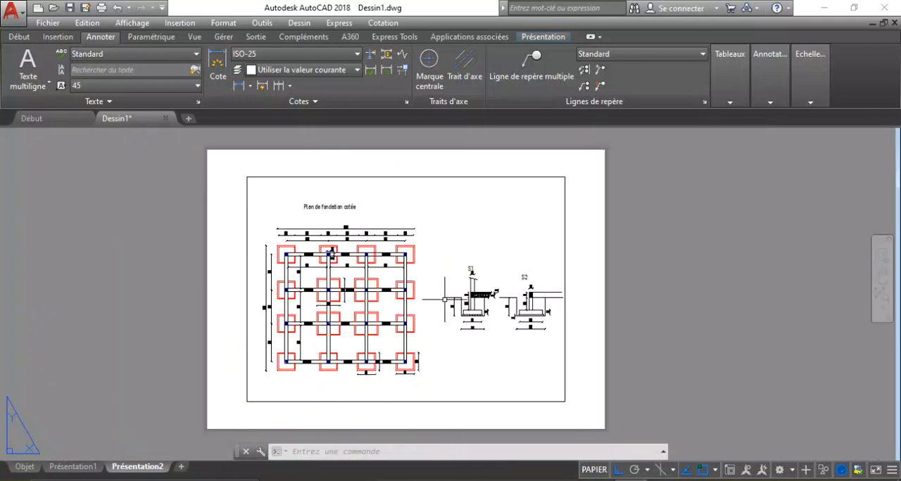
Examine sections S1 and S2 in the layout, comparing their footing, column and beam dimensions.
scroll(547, 362, up, 8)
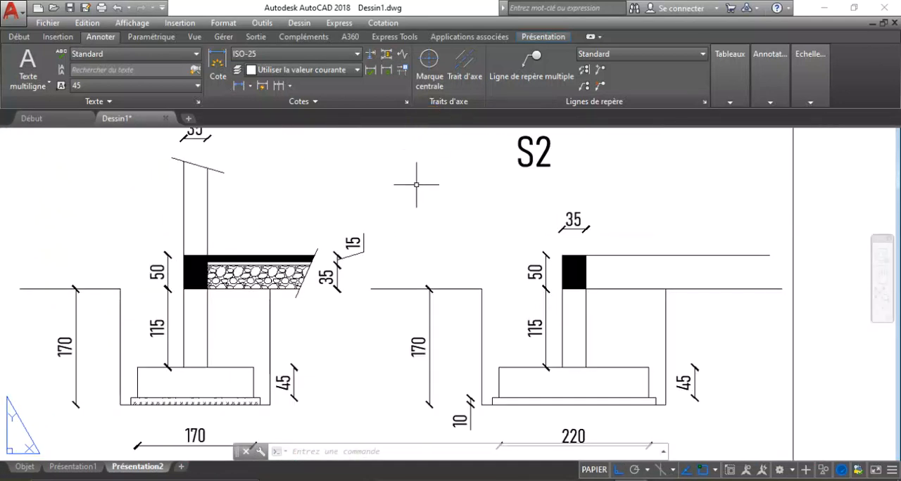
scroll(413, 208, down, 2)
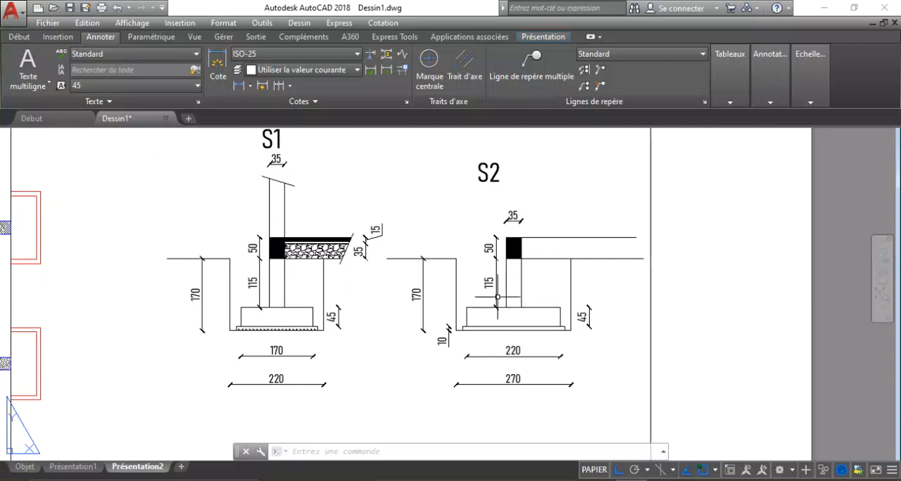
scroll(509, 299, down, 5)
Examine the top row of the foundation plan, focusing on the corner footing's double outline, its column and the adjoining beam.
scroll(291, 185, up, 5)
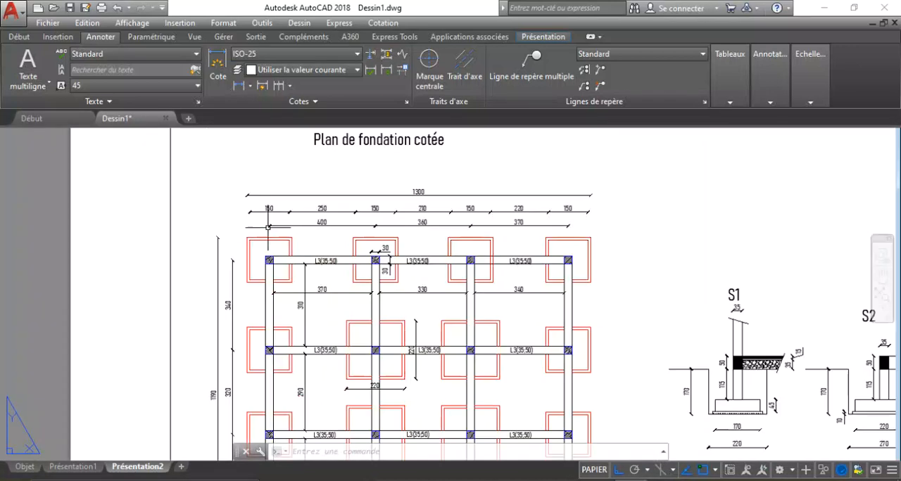
scroll(332, 205, down, 3)
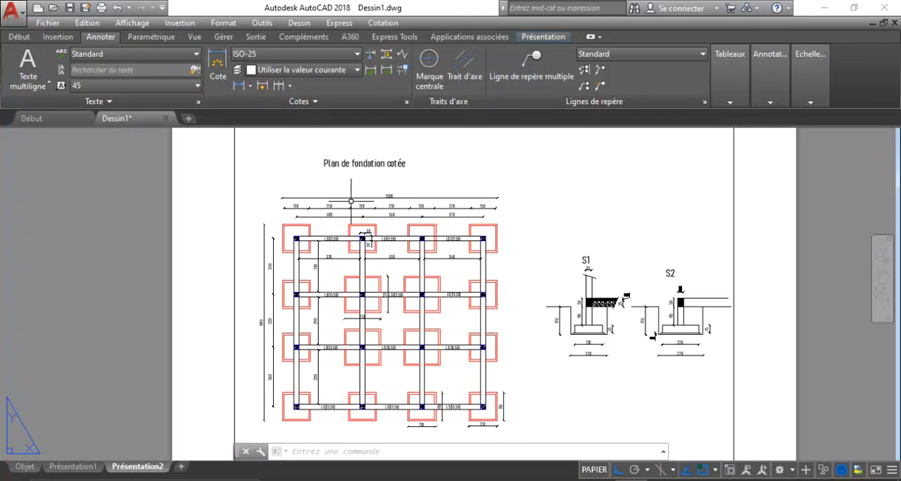
scroll(343, 280, up, 4)
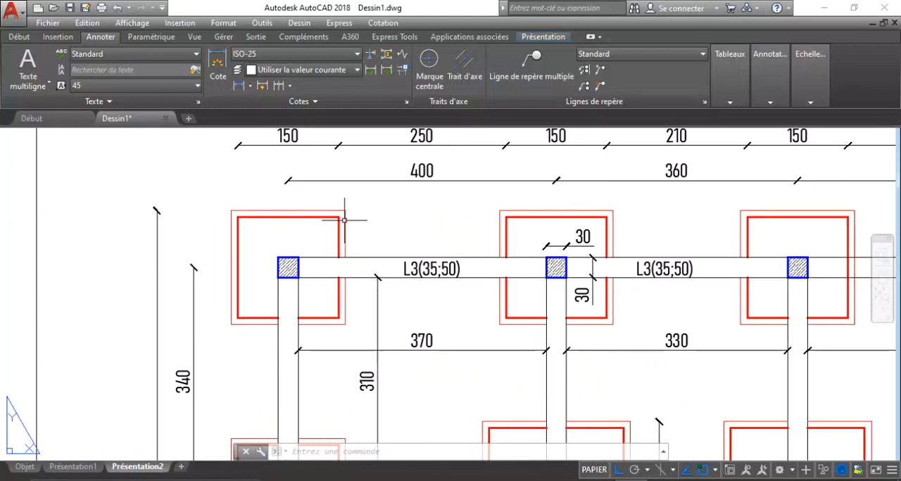
scroll(344, 220, down, 2)
scroll(338, 253, up, 6)
scroll(323, 239, down, 5)
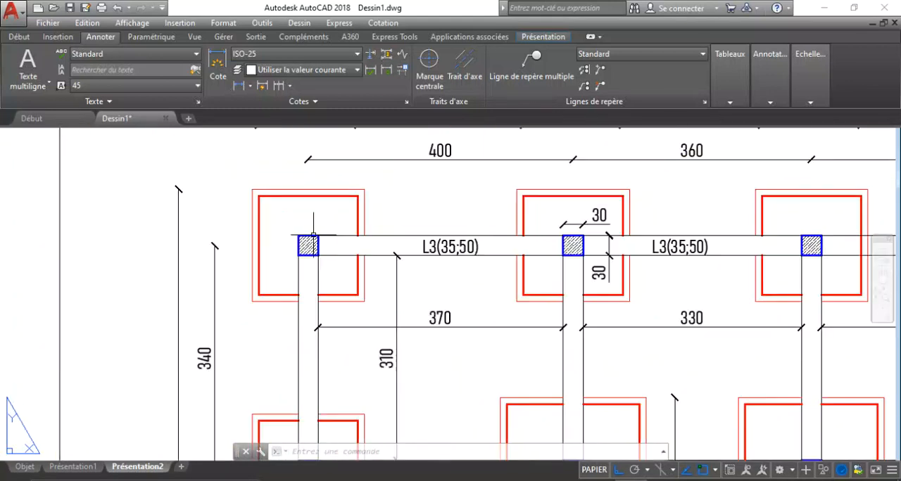
scroll(345, 196, up, 4)
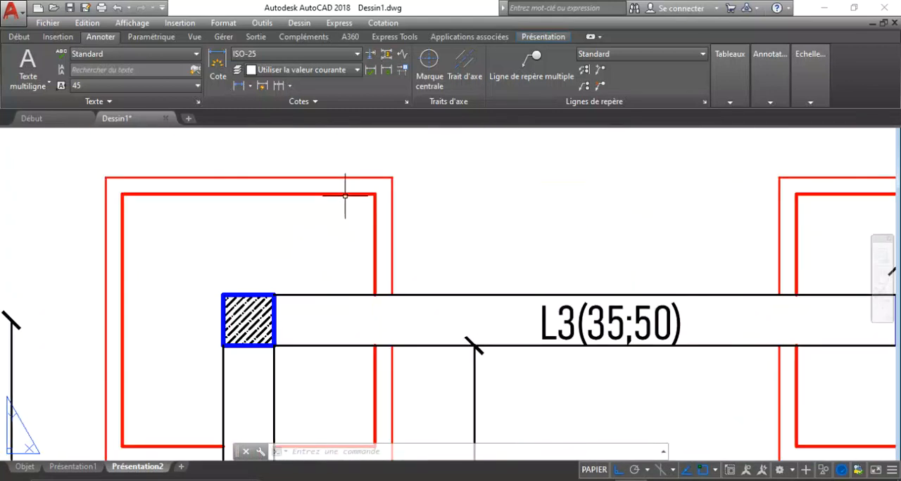
scroll(345, 196, down, 6)
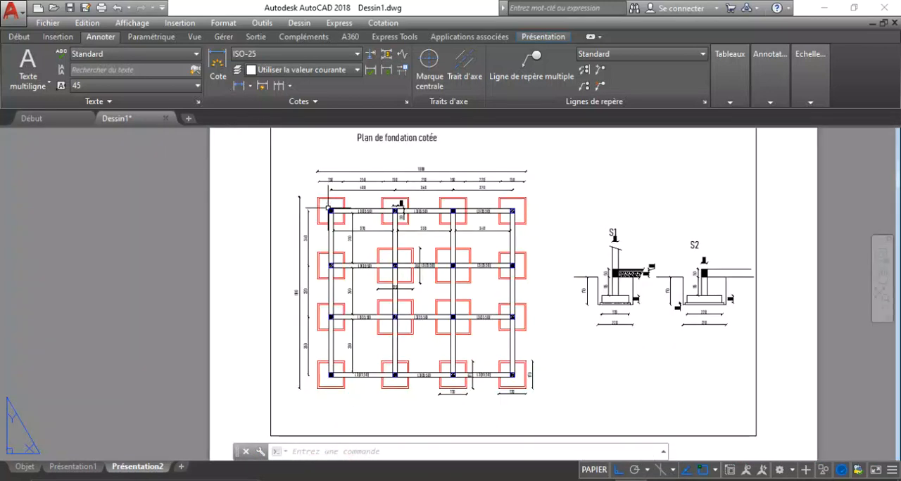
Examine section S1's excavation, footing, blinding layer and column stub with their dimensions.
scroll(633, 273, up, 8)
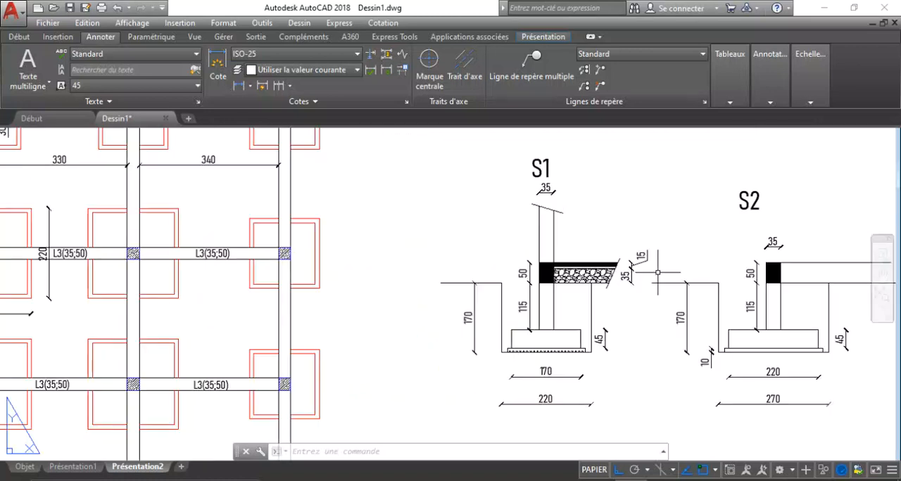
scroll(586, 282, down, 6)
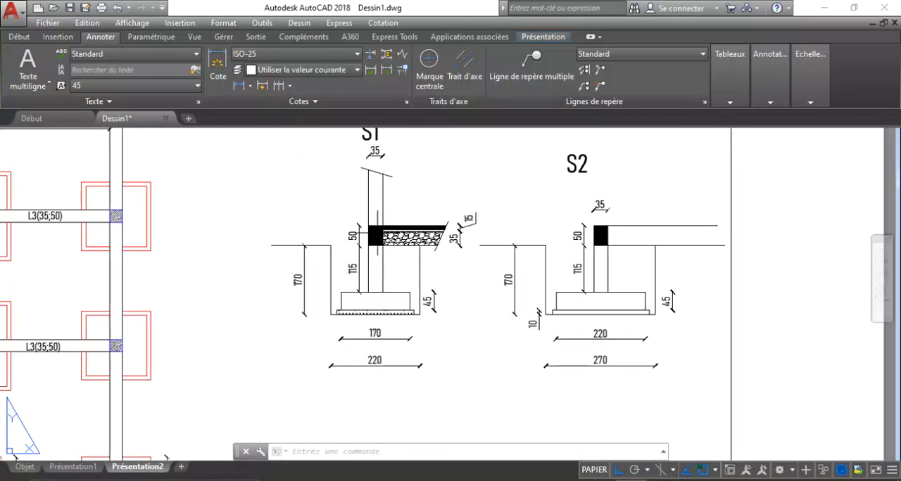
scroll(469, 211, up, 5)
scroll(469, 211, down, 1)
scroll(485, 303, down, 3)
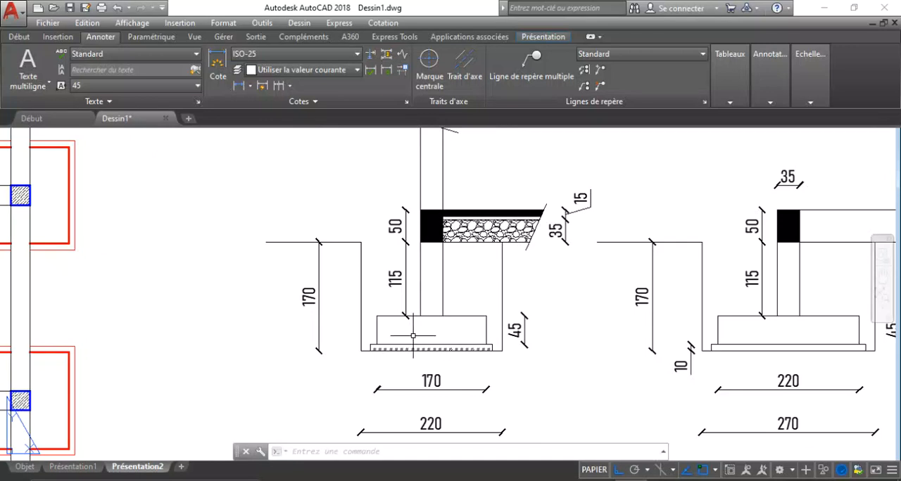
scroll(451, 348, up, 5)
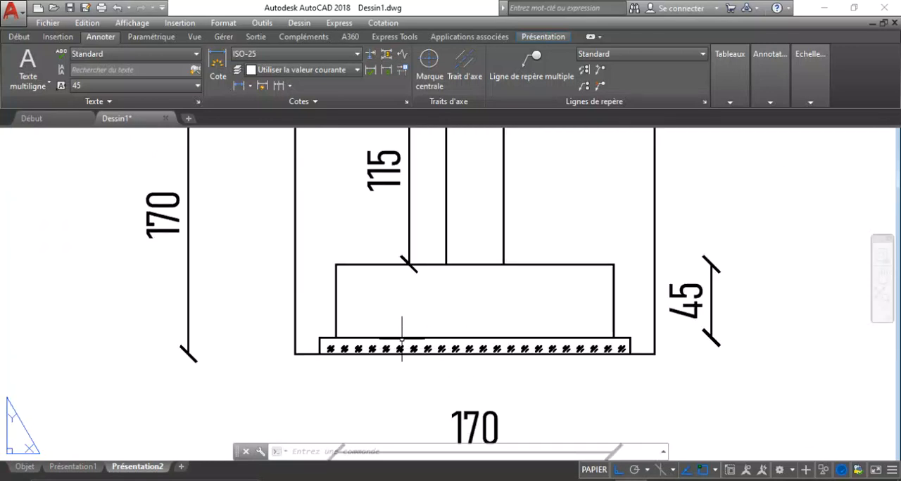
scroll(402, 340, down, 2)
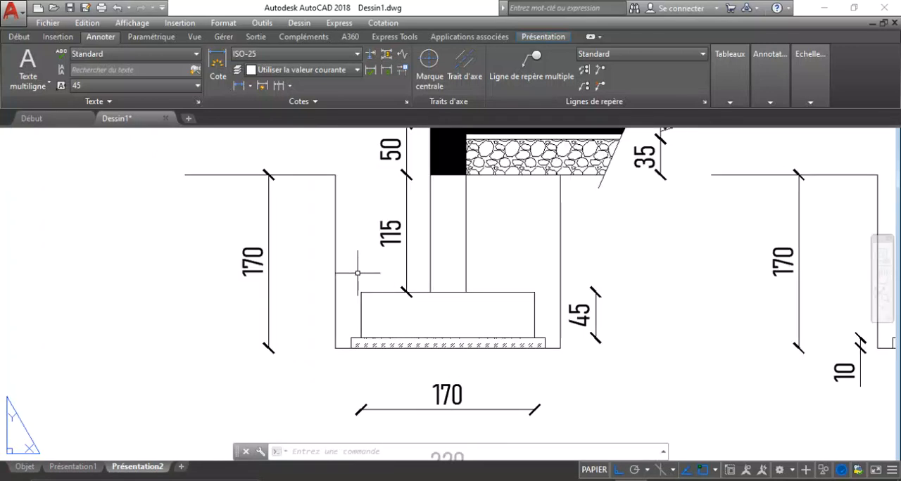
scroll(438, 347, down, 2)
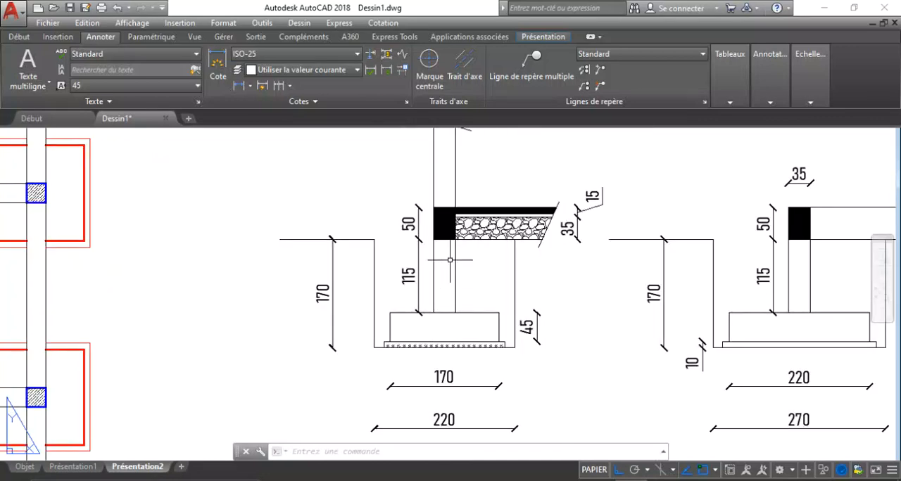
Examine section S1's ground beam, floor slab and stone fill with their thickness dimensions.
scroll(450, 232, up, 2)
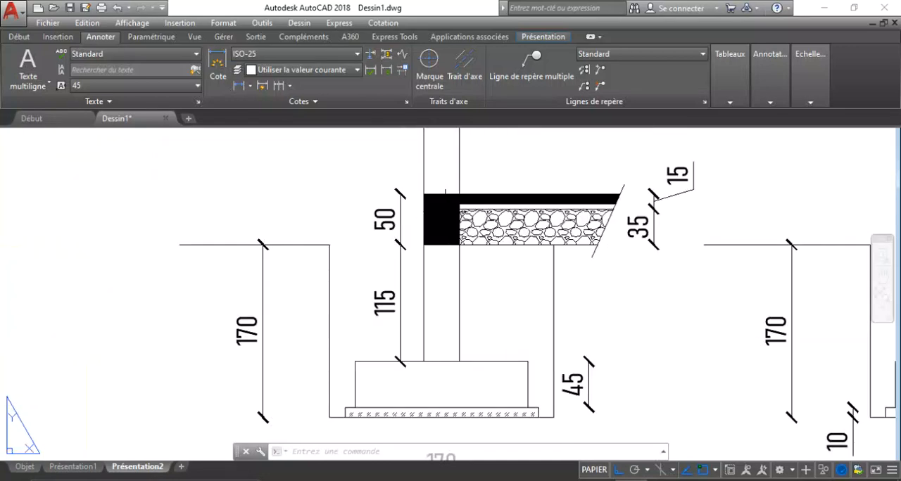
scroll(560, 220, up, 1)
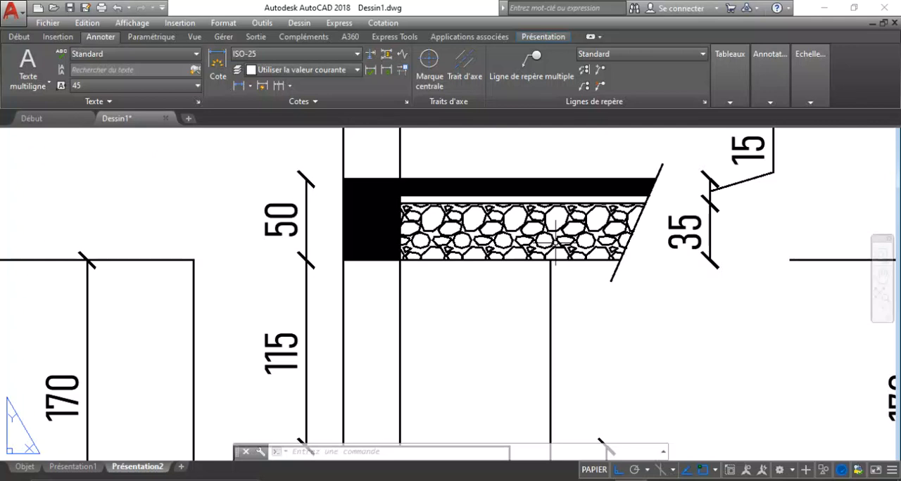
scroll(554, 241, up, 2)
scroll(358, 299, down, 5)
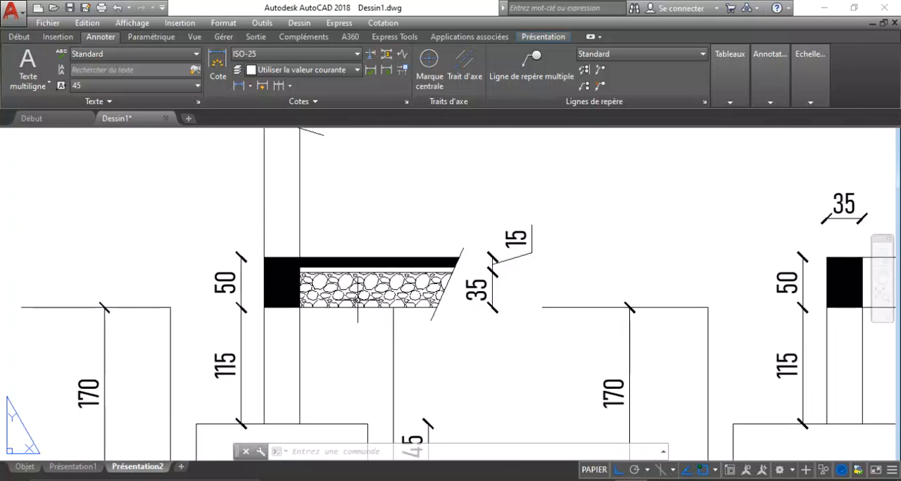
Examine the thin layer between section S1's floor slab and the stone fill beneath it.
scroll(357, 299, up, 4)
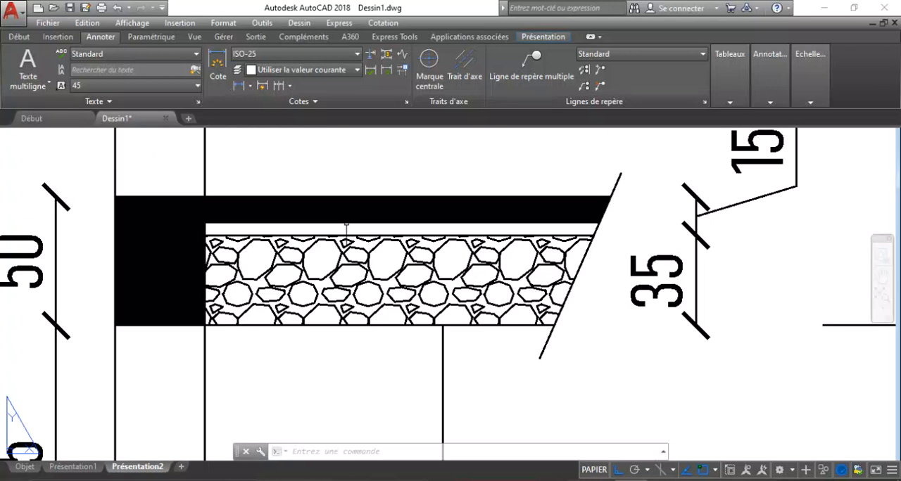
scroll(346, 225, down, 2)
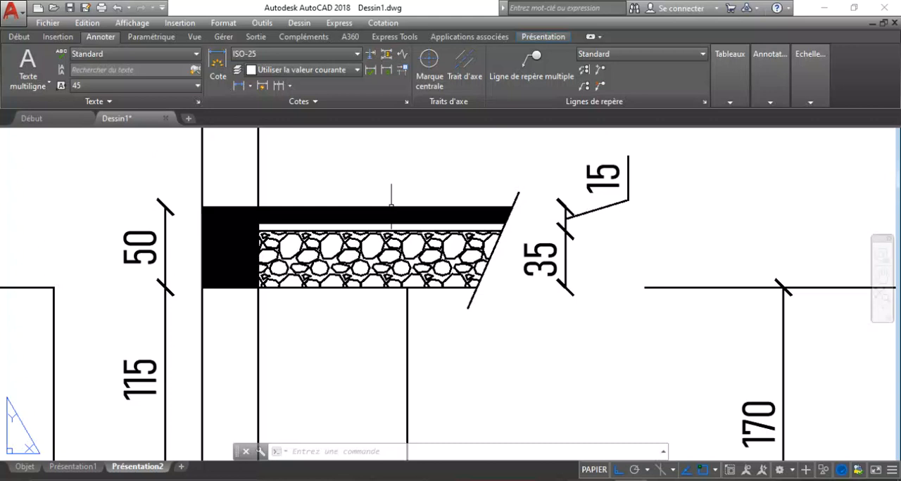
scroll(391, 206, down, 6)
scroll(366, 211, down, 3)
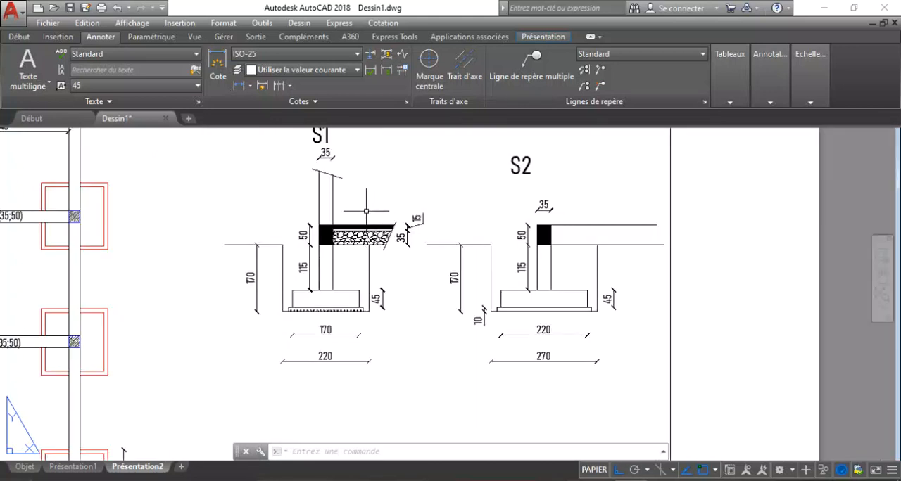
scroll(359, 208, up, 2)
scroll(336, 250, up, 2)
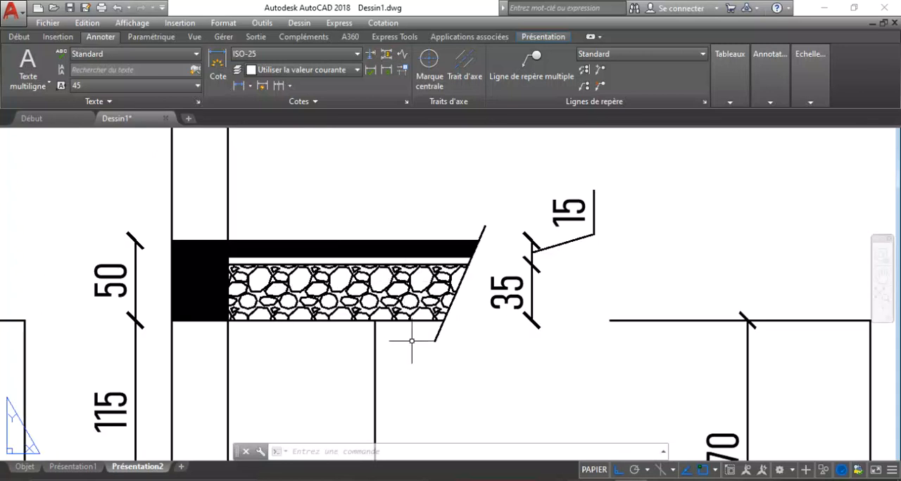
scroll(314, 267, up, 4)
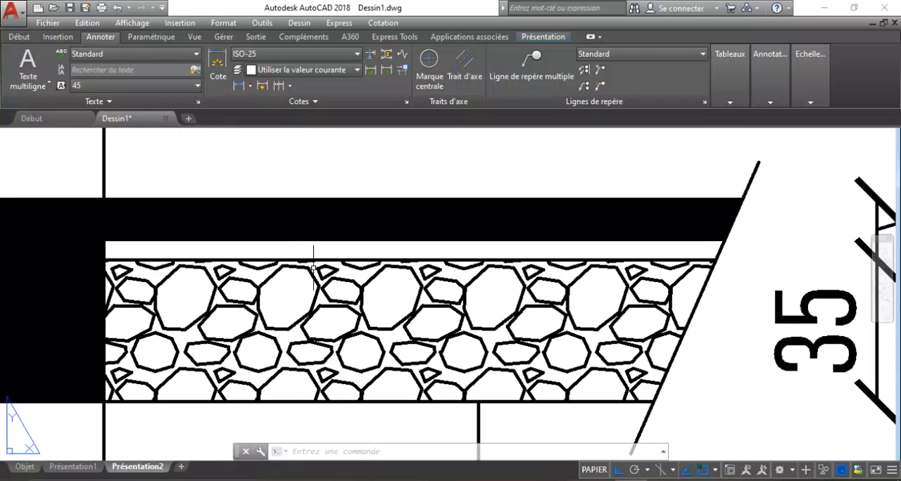
scroll(323, 320, down, 4)
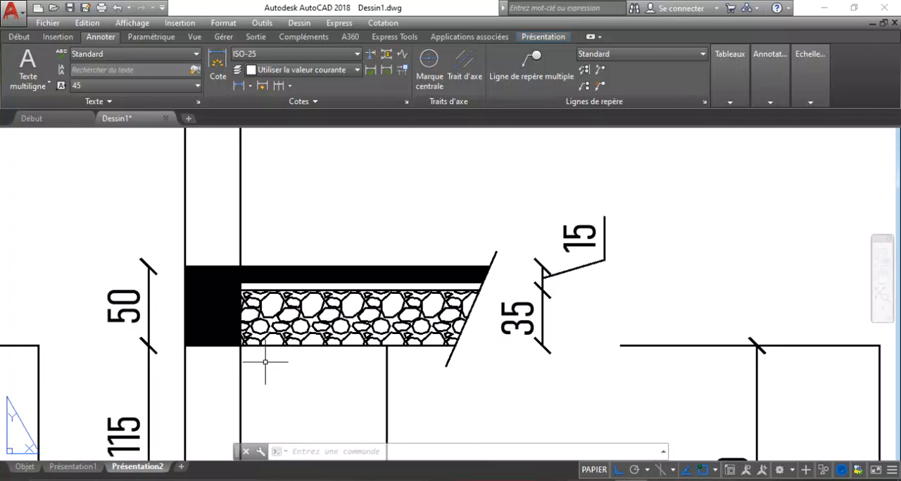
scroll(357, 340, up, 3)
scroll(356, 341, down, 1)
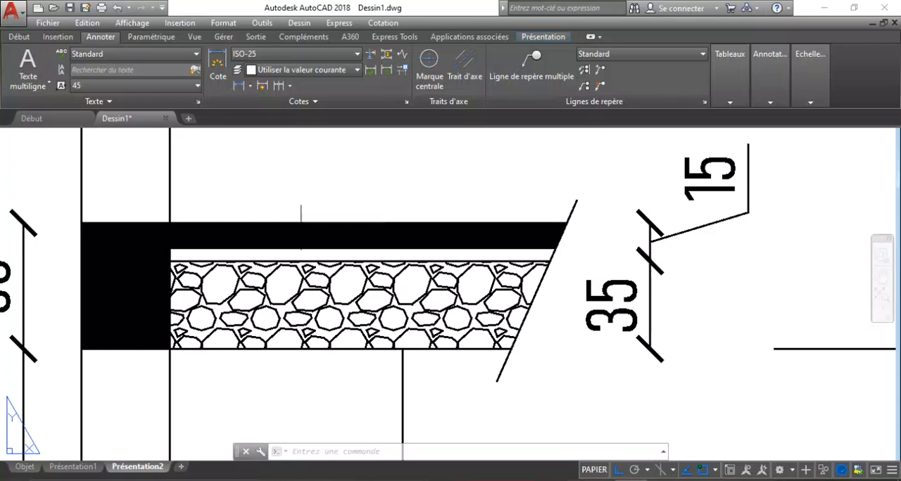
Examine section S1's stone fill, floor slab and ground beam together with their height dimensions.
scroll(141, 285, down, 4)
scroll(147, 285, up, 4)
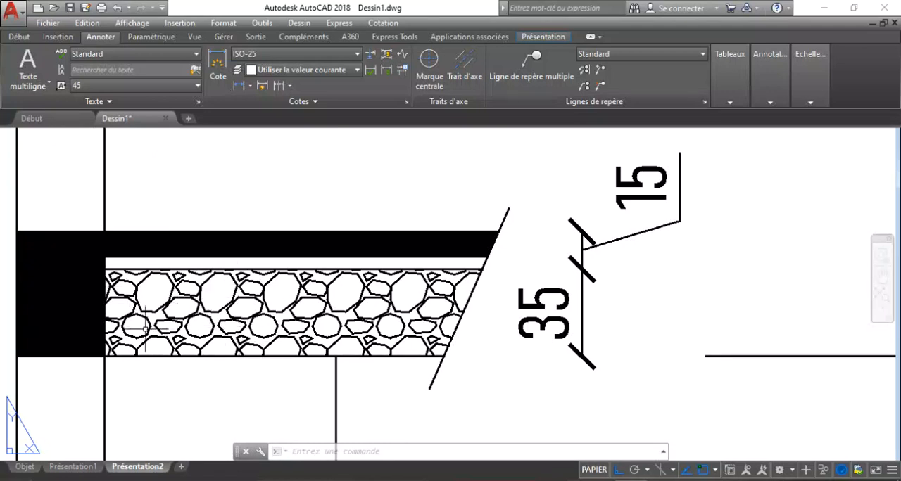
scroll(145, 325, up, 2)
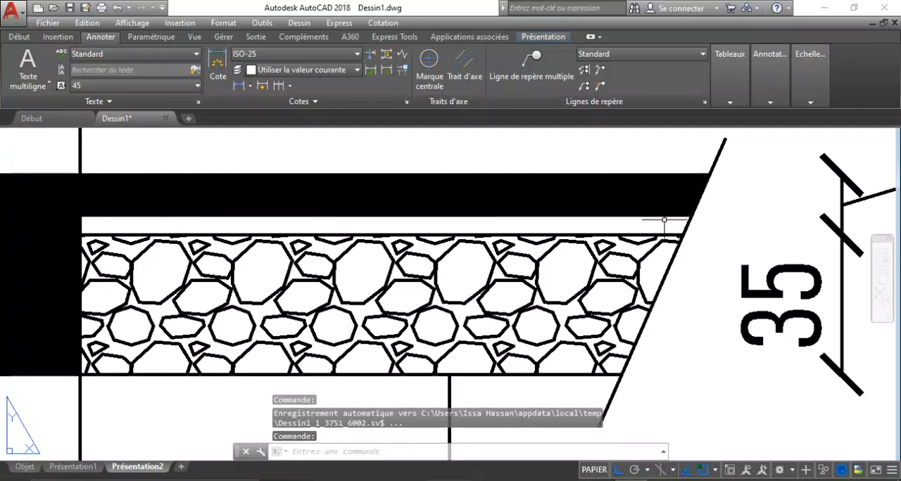
scroll(469, 285, down, 3)
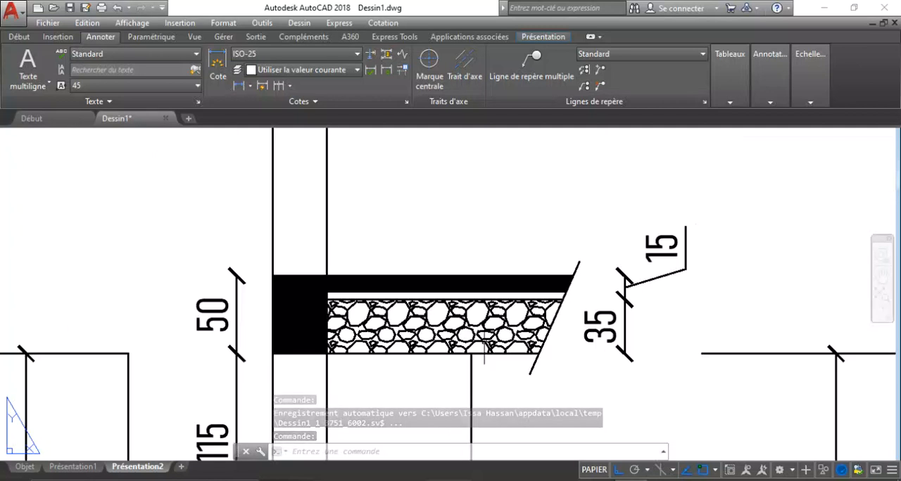
scroll(553, 285, up, 2)
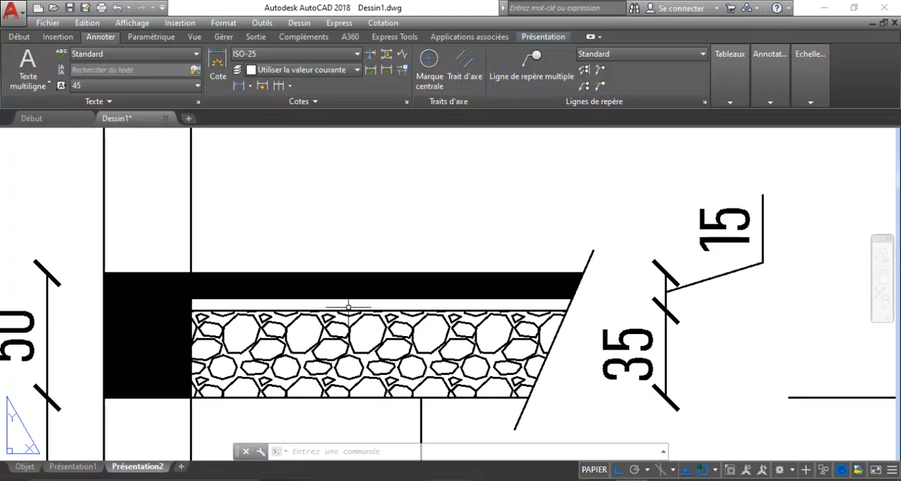
scroll(335, 307, up, 6)
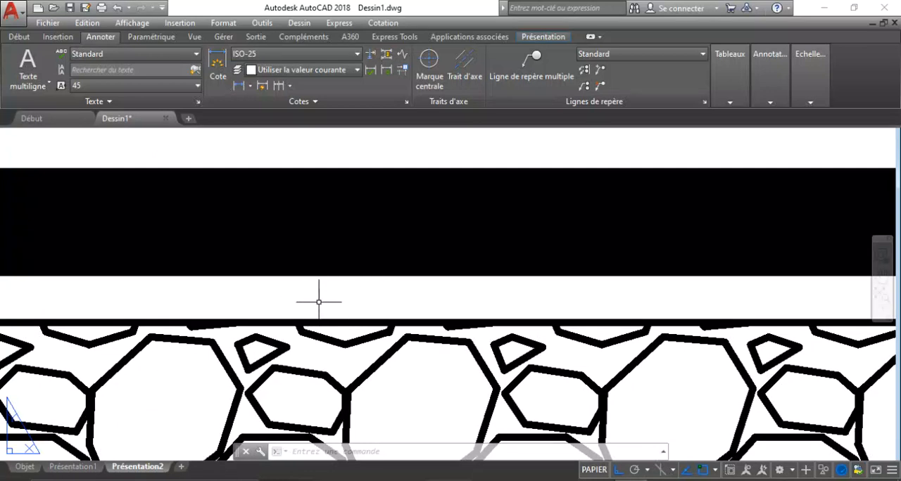
scroll(315, 302, down, 3)
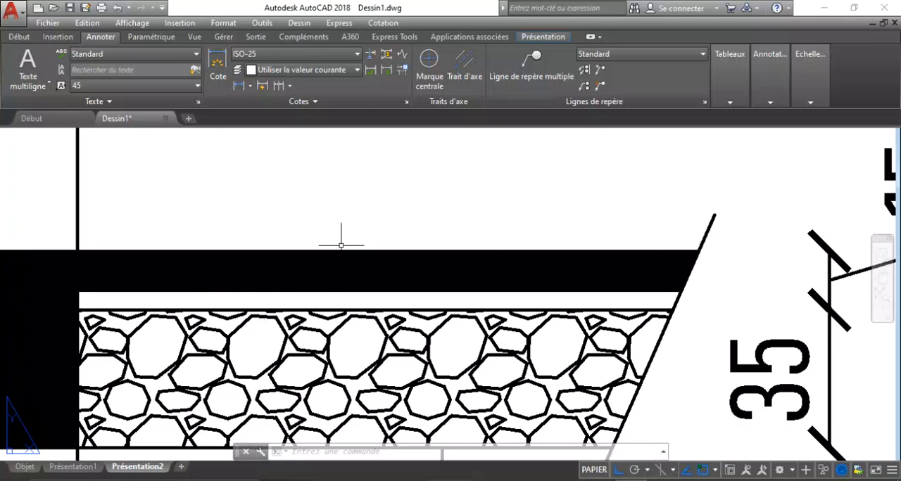
scroll(333, 248, down, 2)
scroll(337, 247, up, 2)
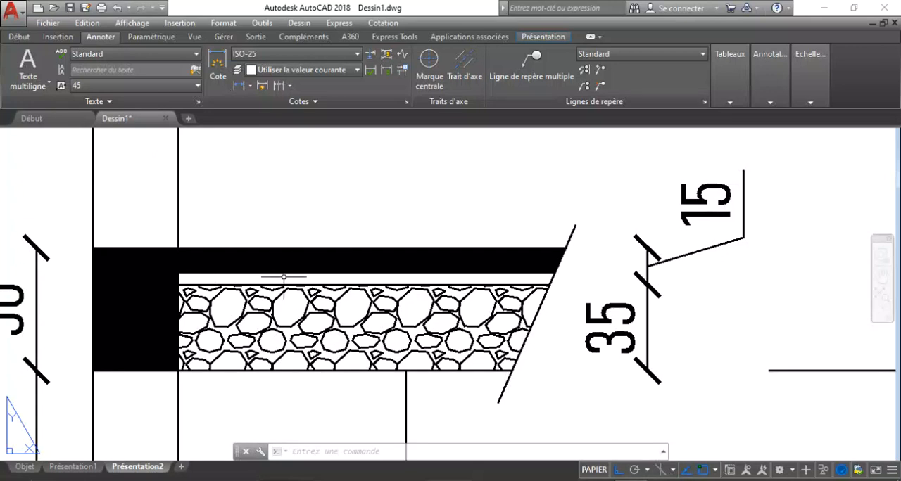
scroll(328, 309, down, 3)
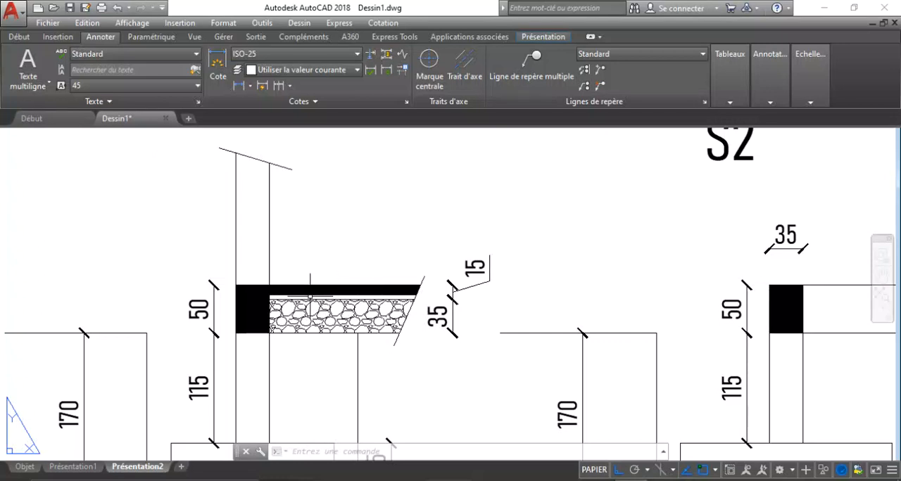
scroll(286, 307, down, 4)
scroll(257, 296, up, 6)
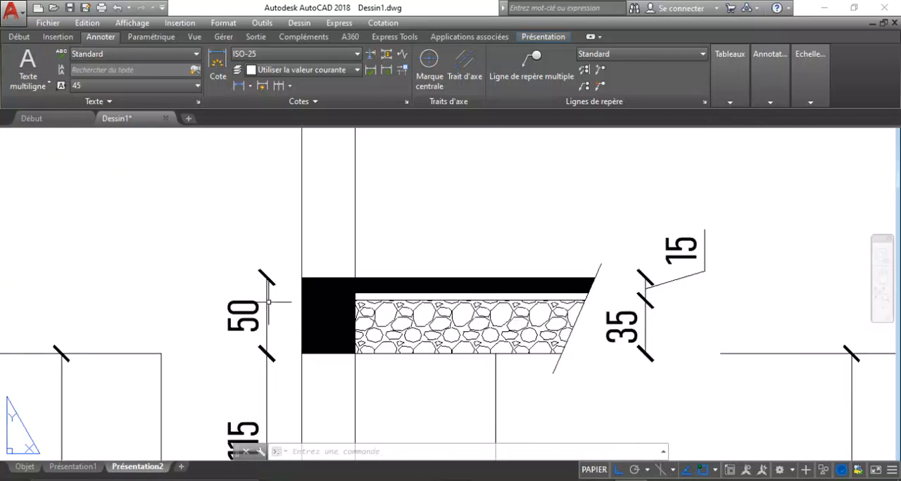
scroll(359, 248, down, 4)
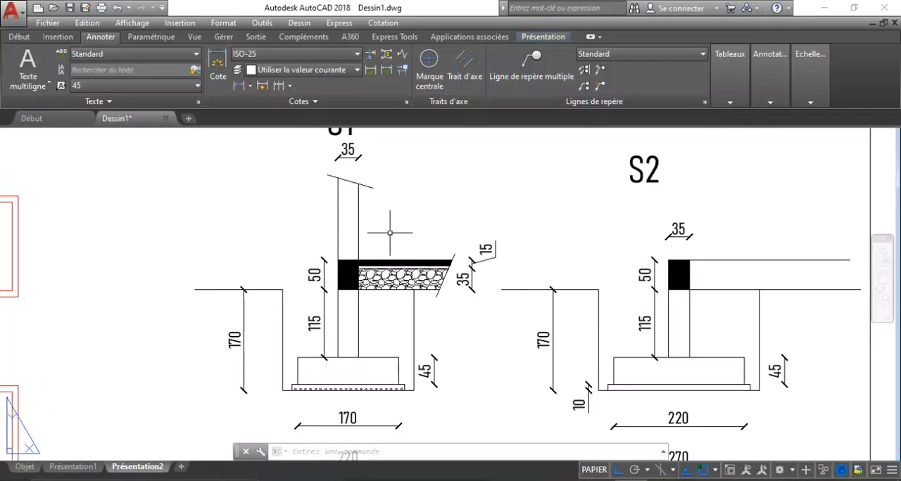
Examine the dimensioned foundation plan as a whole, with its footing grid, beam spans and overall dimensions.
scroll(328, 244, down, 2)
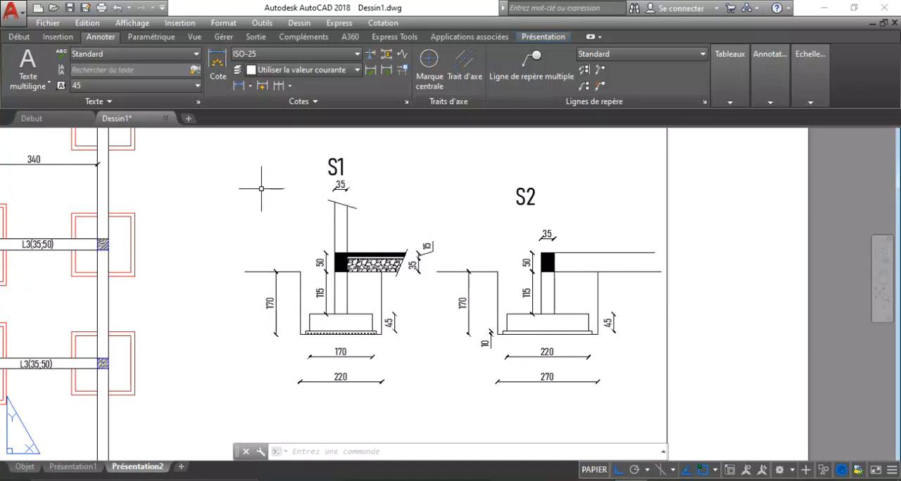
scroll(406, 262, down, 3)
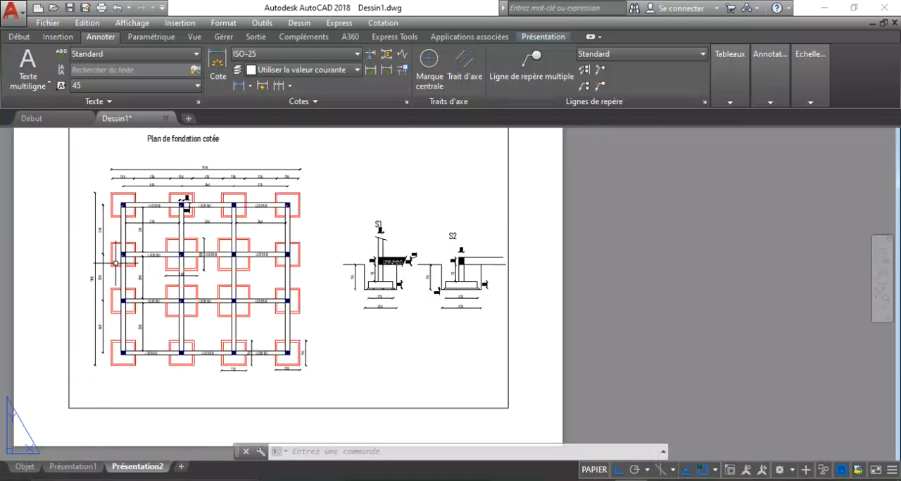
scroll(107, 204, up, 5)
scroll(316, 248, down, 1)
scroll(315, 248, down, 2)
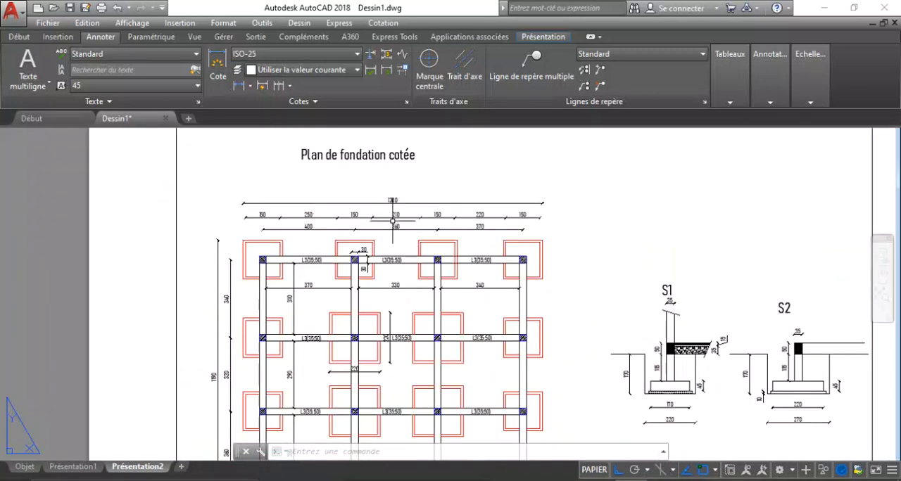
scroll(313, 213, down, 1)
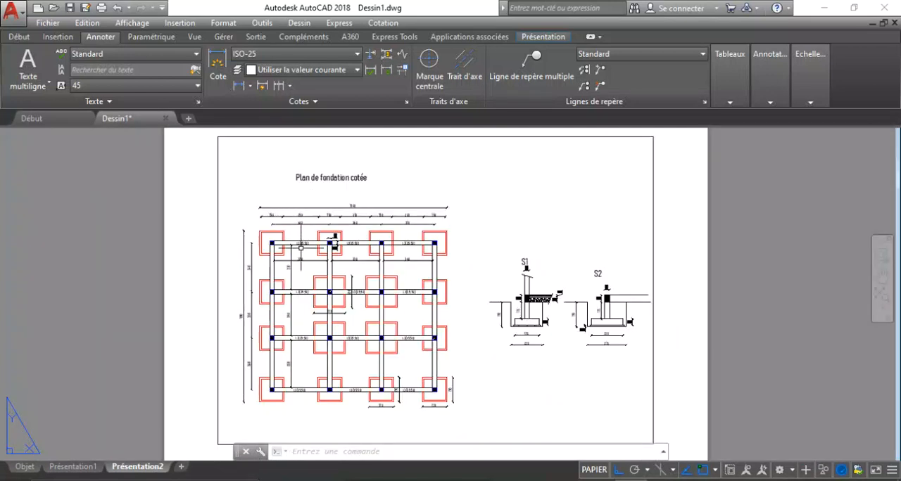
scroll(344, 270, up, 2)
scroll(342, 214, down, 2)
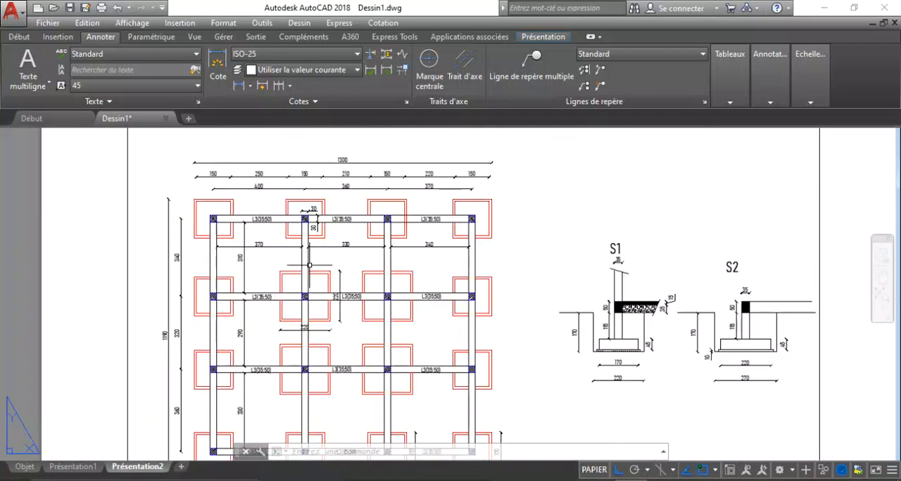
scroll(301, 281, down, 3)
Examine the plan's bottom row of footings and beams, and compare it with sections S1 and S2.
scroll(262, 318, up, 3)
scroll(262, 318, up, 1)
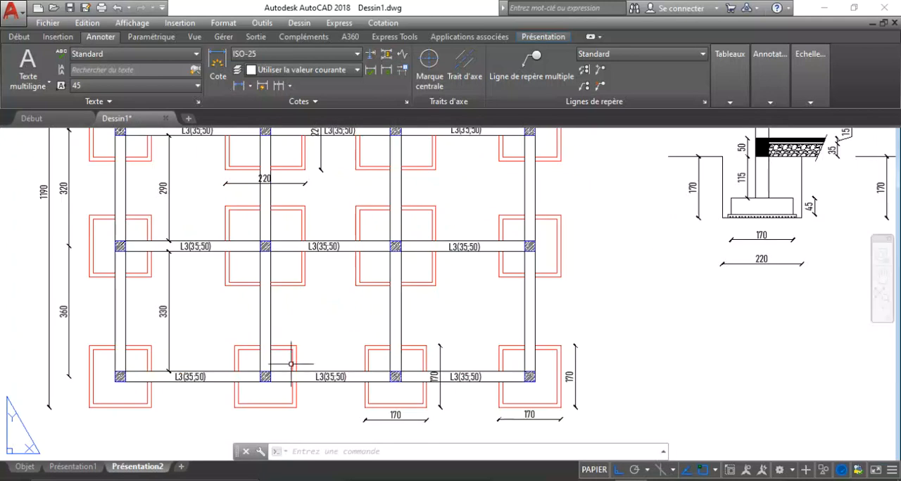
scroll(122, 374, up, 4)
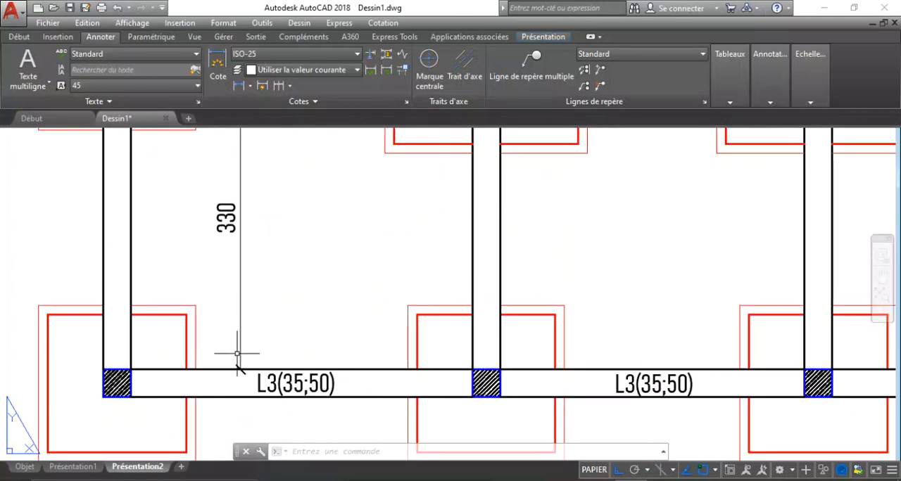
scroll(232, 352, down, 5)
scroll(688, 227, up, 3)
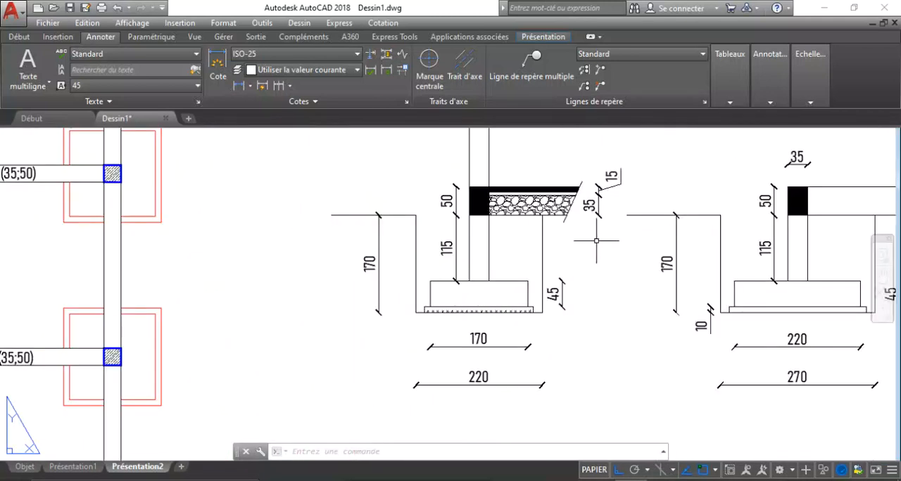
scroll(543, 269, down, 4)
scroll(431, 346, down, 1)
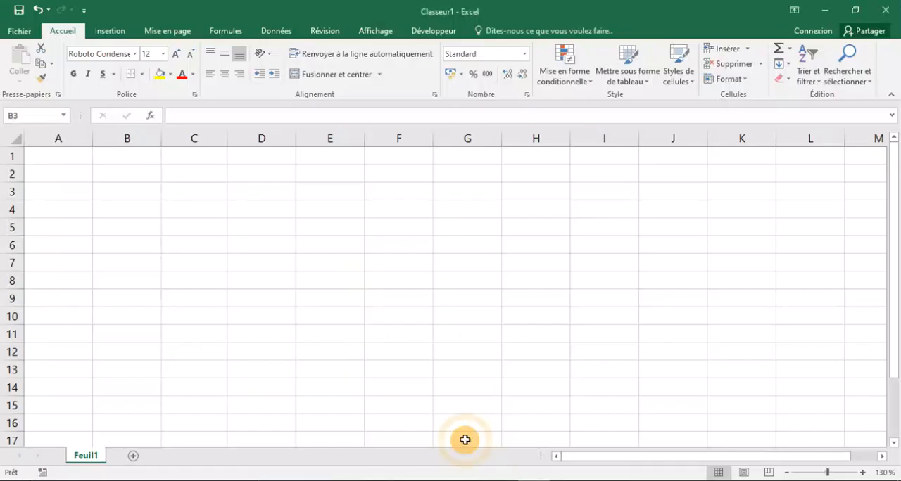
Switch to the blank Excel workbook and enter the heading "Numéro" in cell B3.
click(151, 193)
click(171, 198)
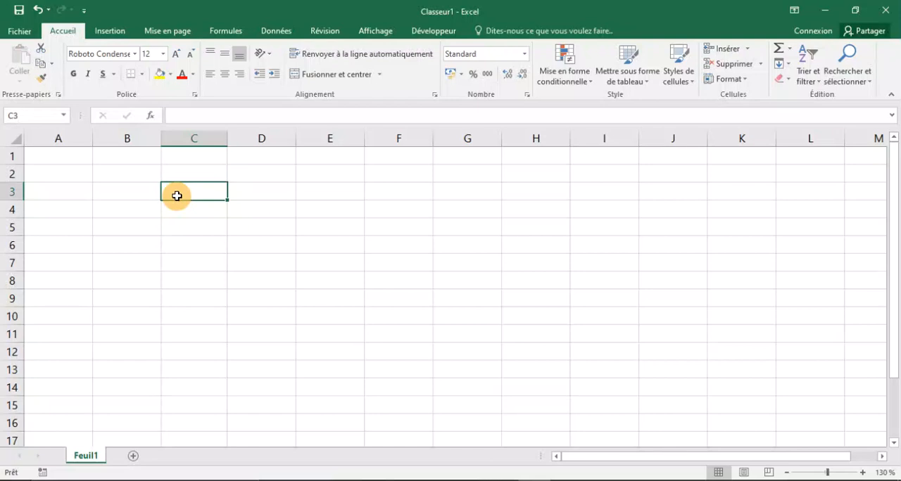
click(127, 193)
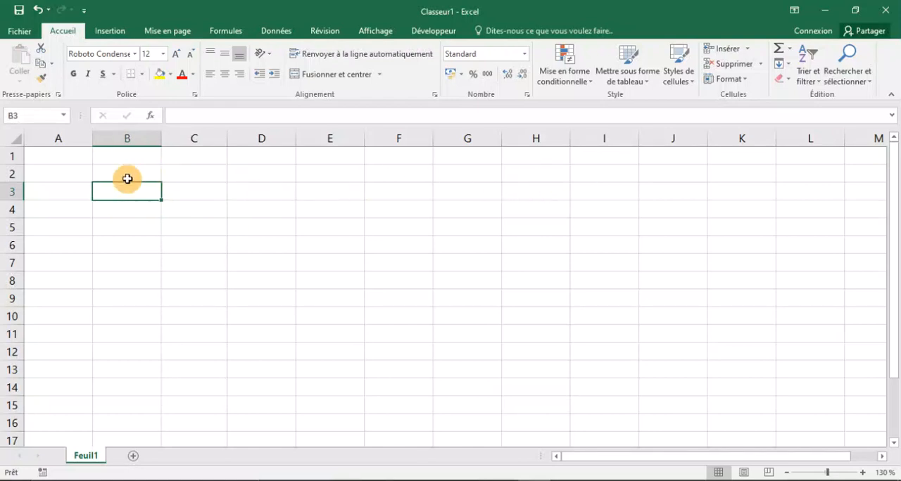
text(Nu)
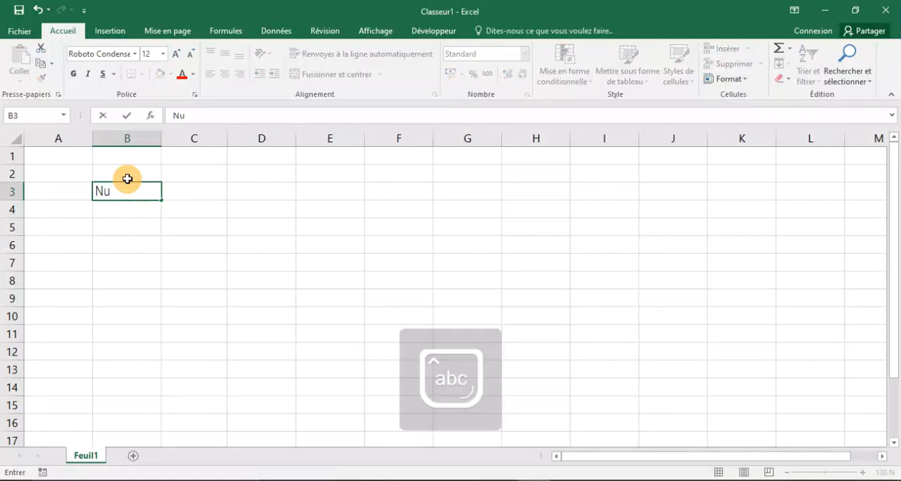
text(méro)
click(176, 187)
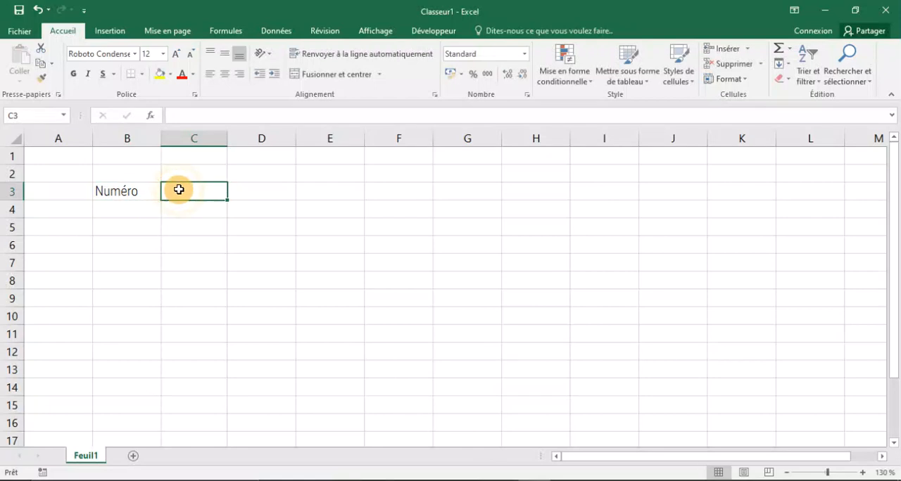
Set the font of the entire worksheet to Verdana.
click(19, 136)
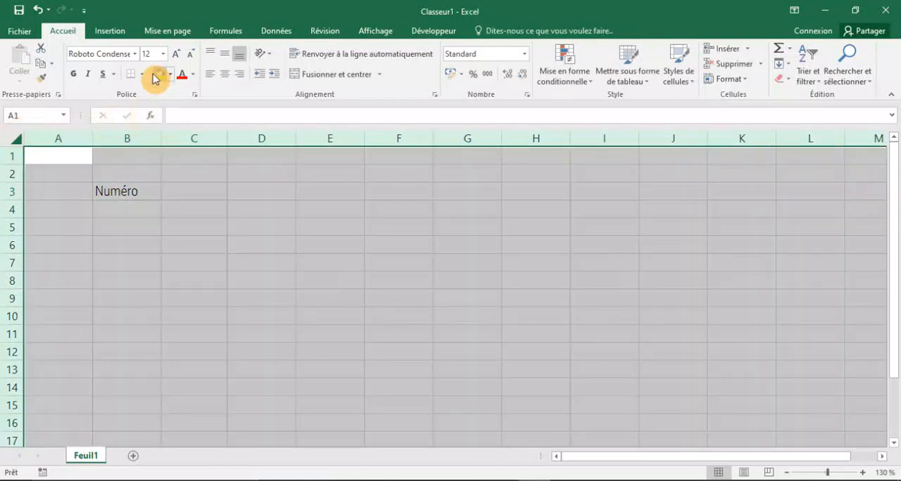
click(135, 55)
scroll(140, 76, up, 20)
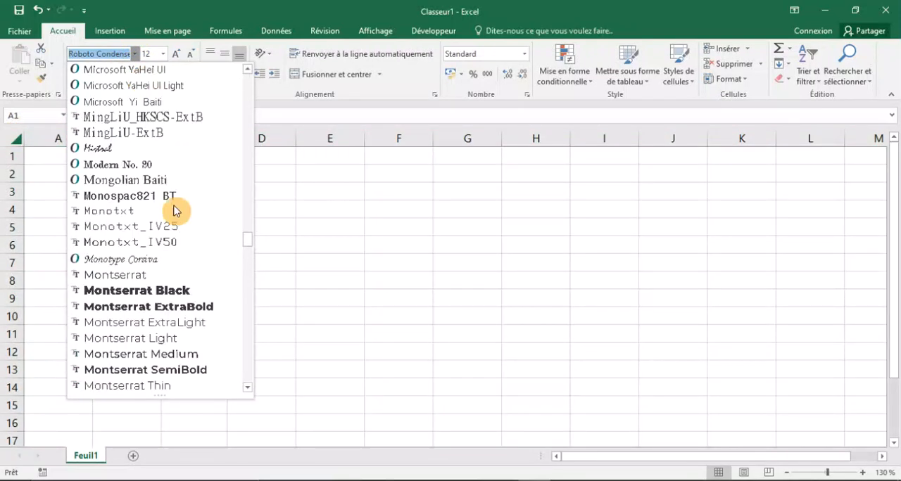
drag(251, 252, 257, 372)
scroll(133, 346, down, 7)
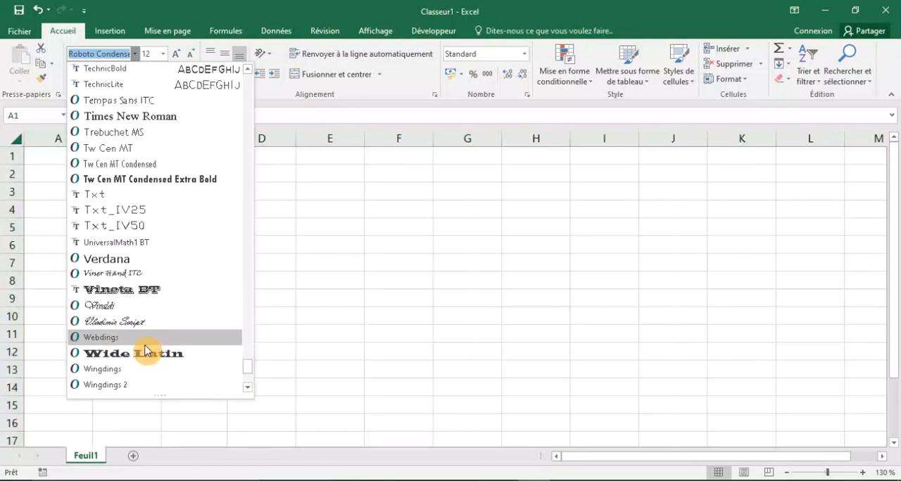
scroll(145, 348, up, 2)
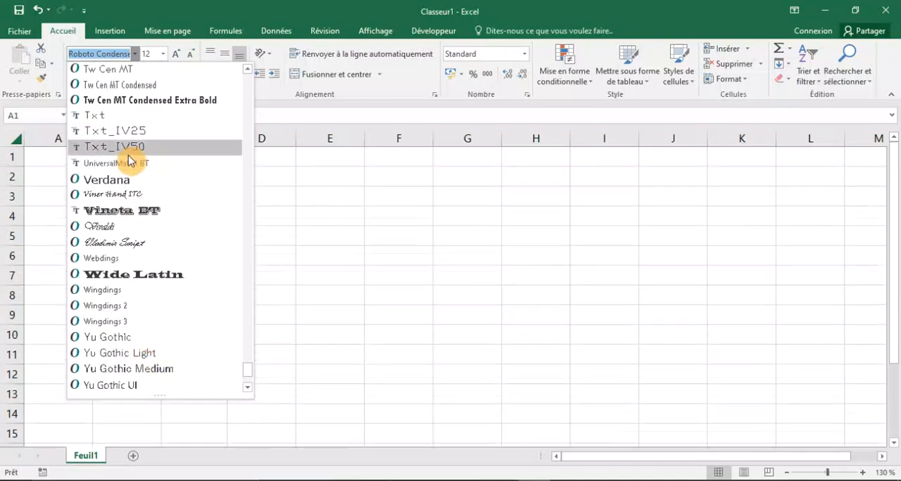
click(124, 179)
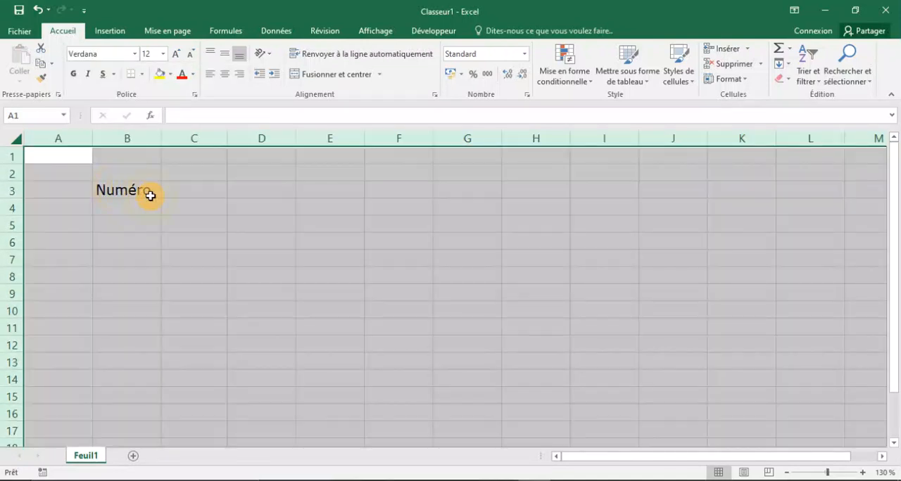
Enter the heading "Désignations" in cell C3, beside "Numéro".
click(187, 194)
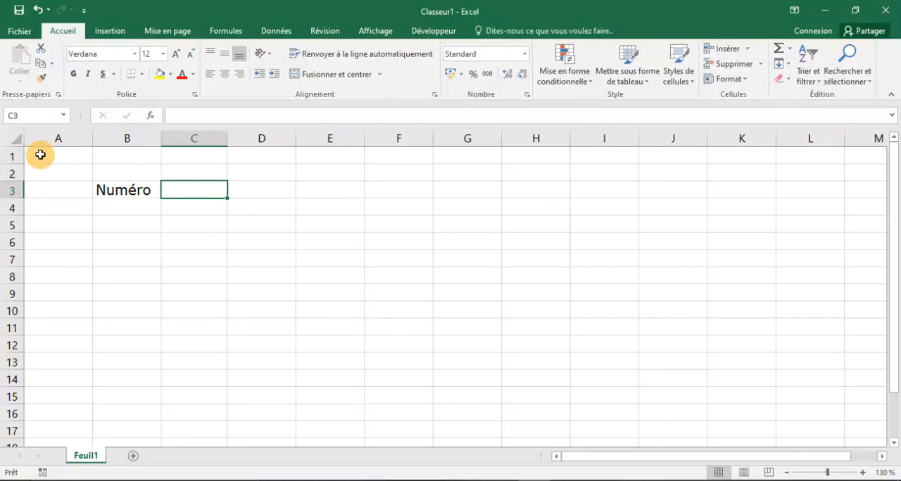
text(D)
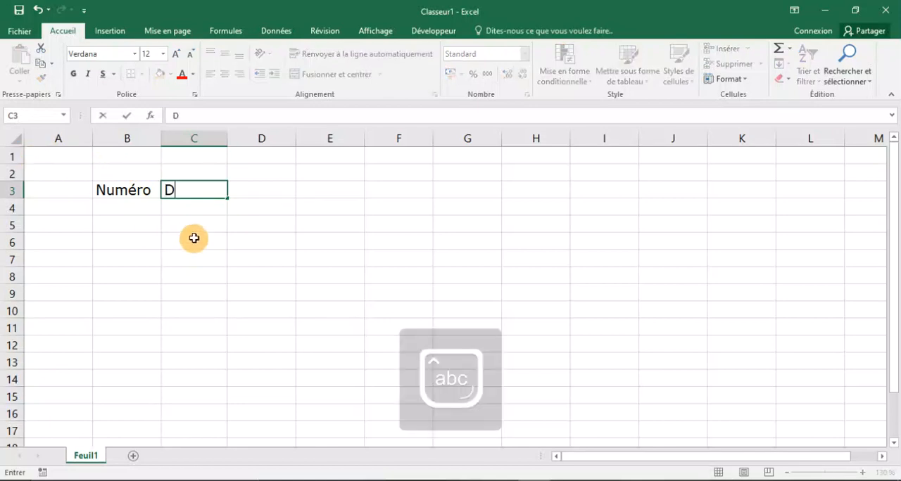
text(ésignation)
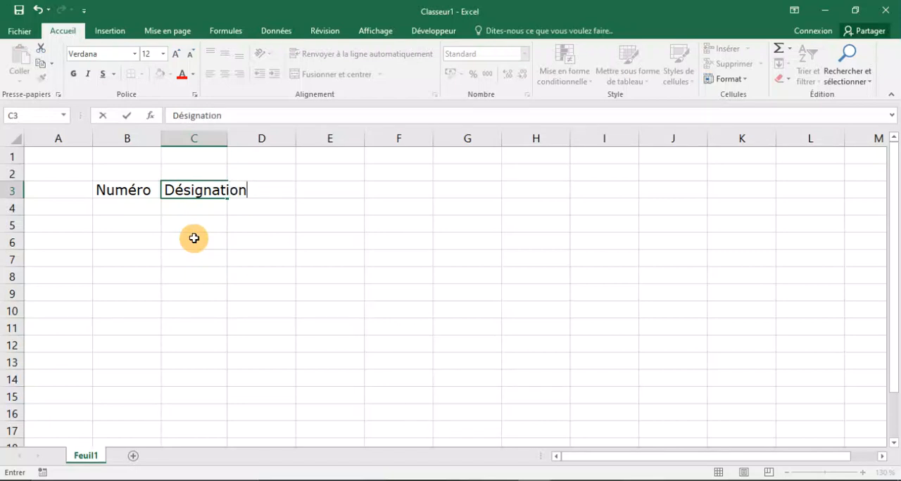
text(s)
click(216, 236)
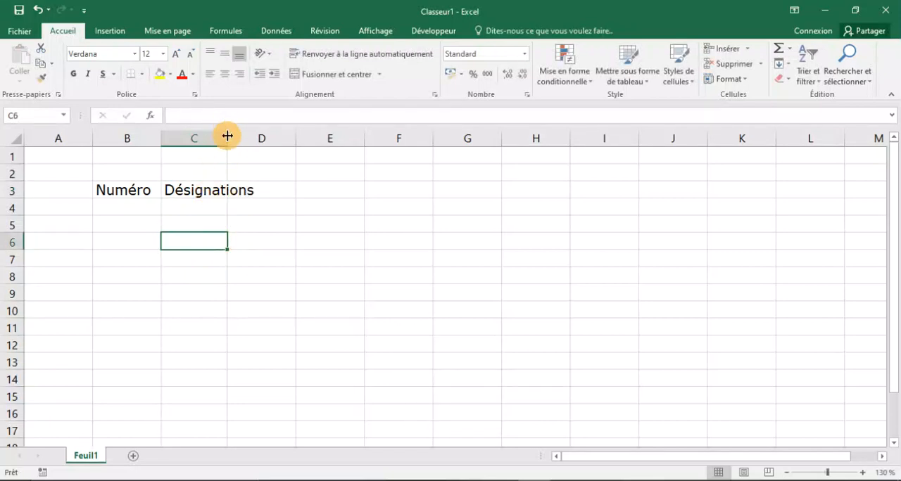
Enter the heading "Nombre" in cell D3 of the table's header row.
click(284, 190)
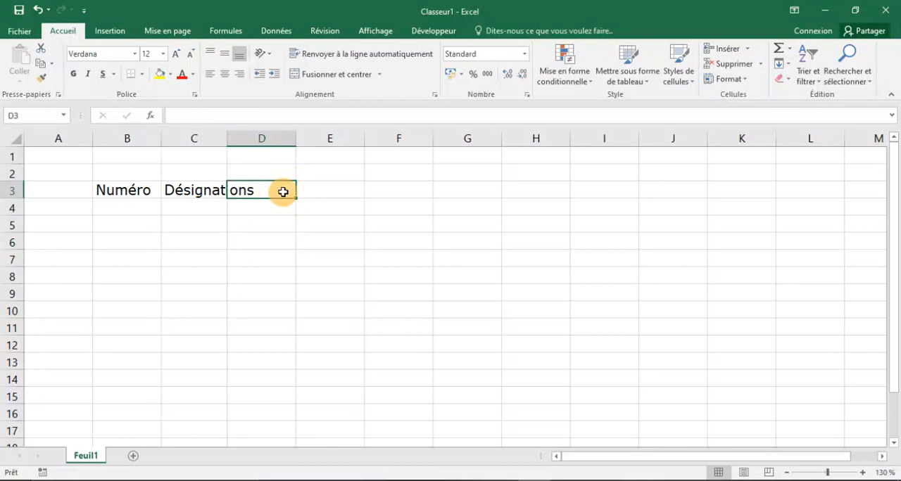
key(Caps_Lock)
text(N)
key(Caps_Lock)
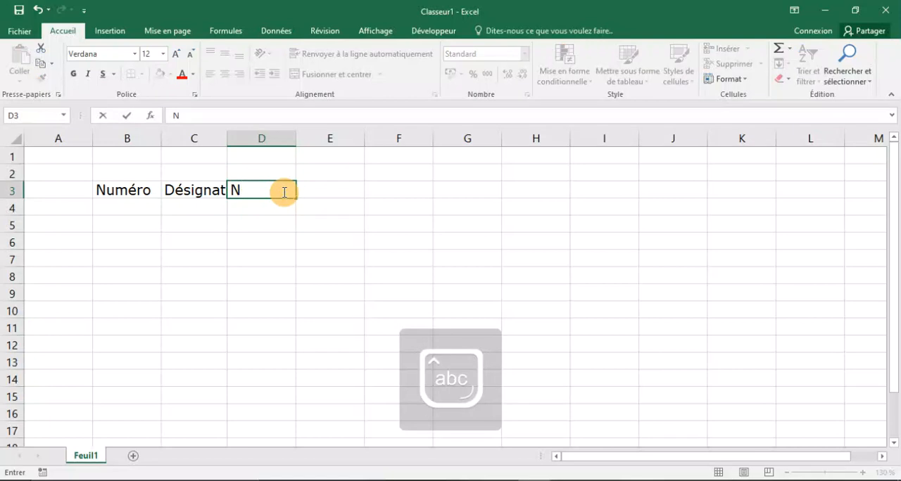
text(ombre)
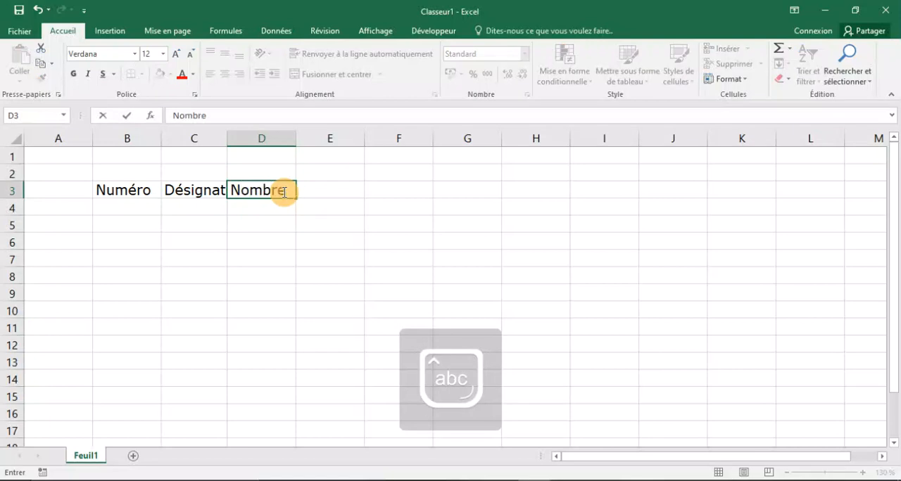
Enter the heading "Longueur" in cell E3 of the table's header row.
click(325, 186)
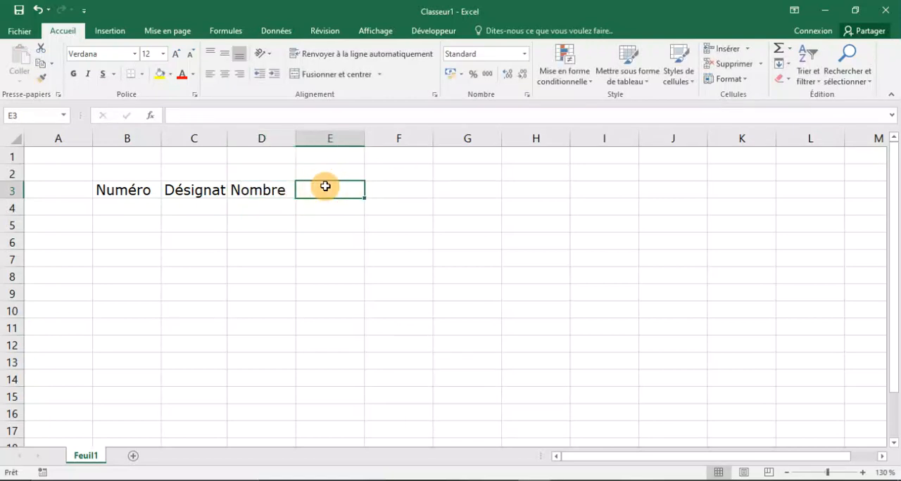
key(Caps_Lock)
text(L)
key(Caps_Lock)
text(on)
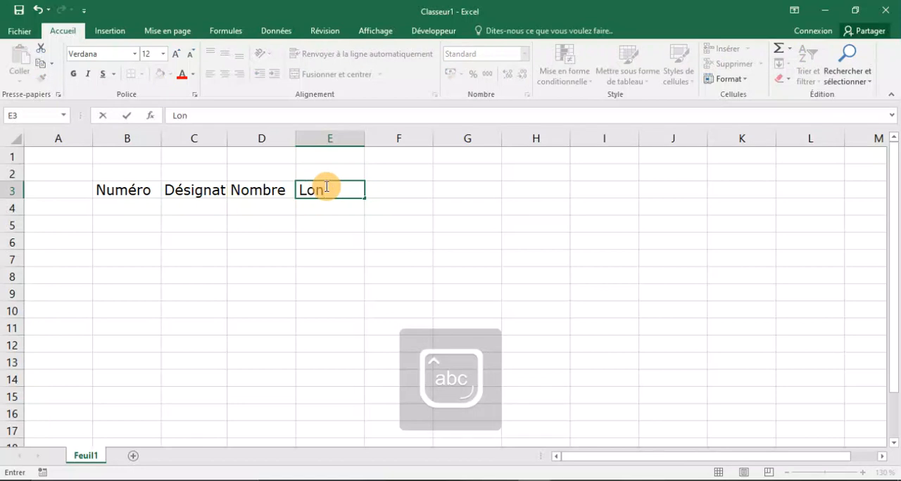
text(gueur)
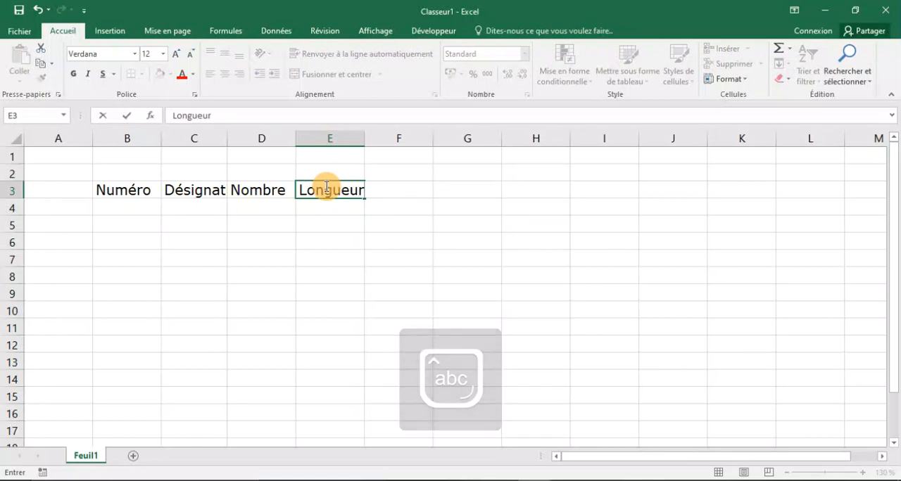
key(Tab)
Enter the heading "Largeur" in cell F3 of the table's header row.
key(Caps_Lock)
text(L)
key(Caps_Lock)
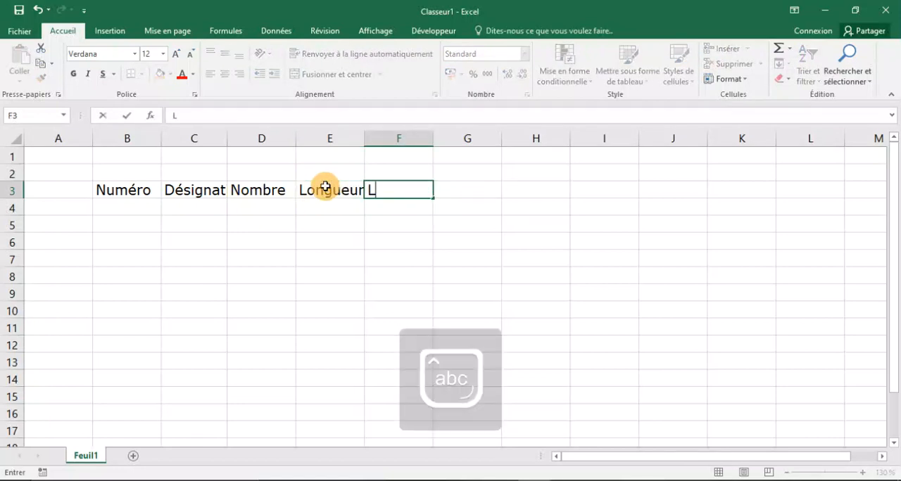
text(argeur)
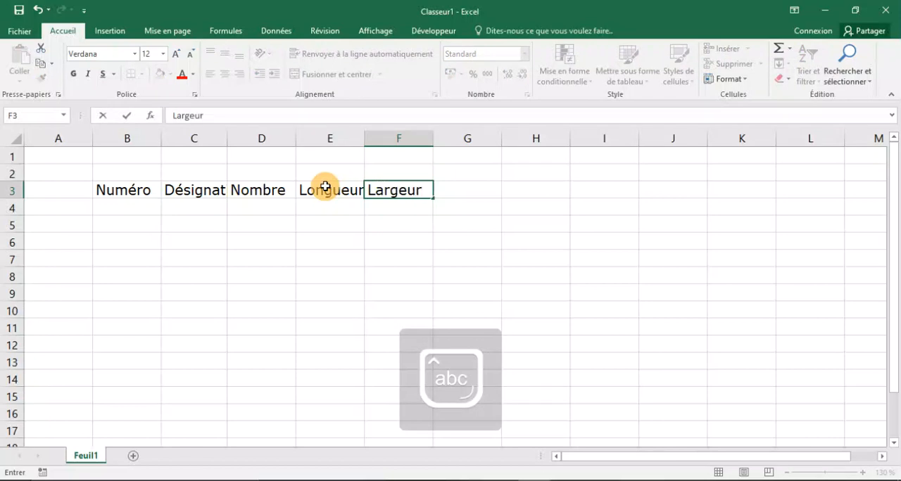
key(Tab)
Enter the heading "Hauteur" in cell G3 of the table's header row.
key(Caps_Lock)
text(H)
key(Caps_Lock)
text(aut)
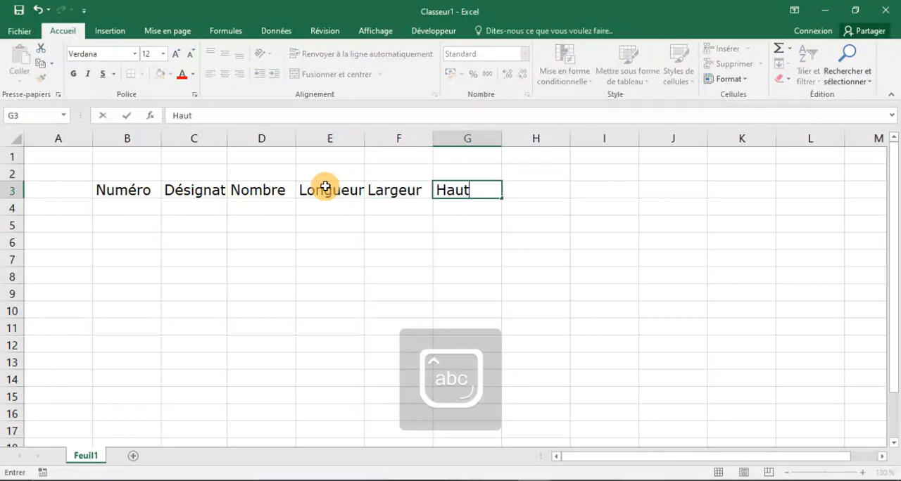
text(eur)
key(Tab)
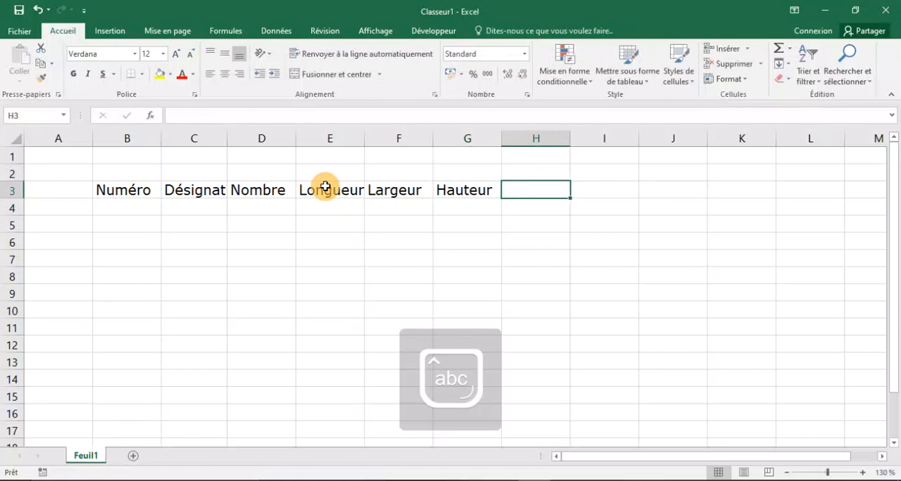
Enter the heading "Calcul partiel" in cell H3 of the table's header row.
key(Caps_Lock)
text(C)
key(Caps_Lock)
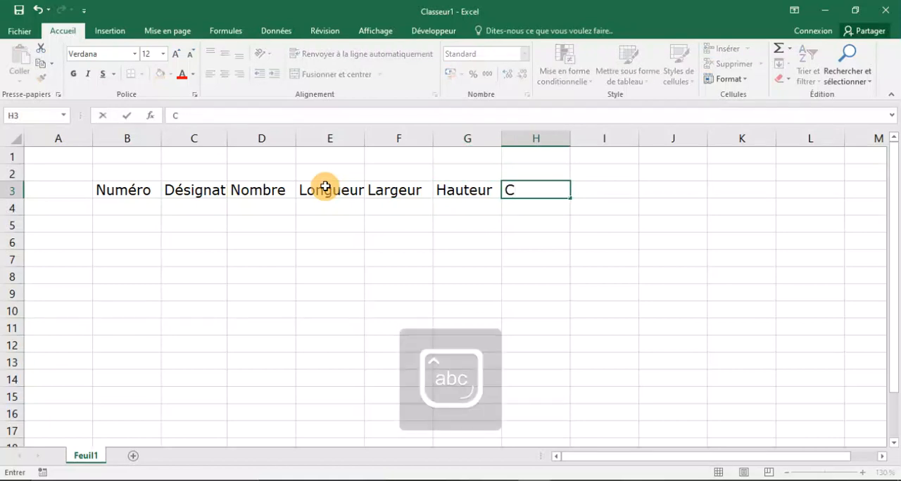
text(alcul parti)
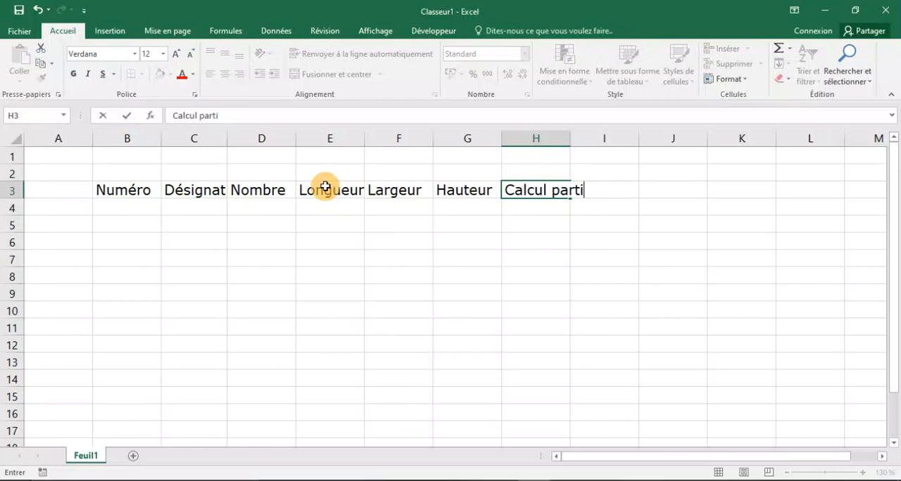
text(el)
key(Tab)
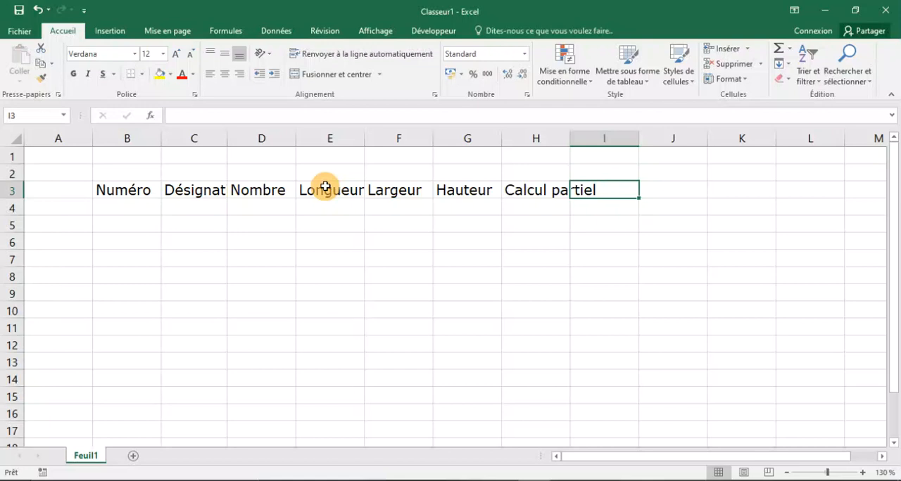
Enter the heading "Total" in cell I3 of the table's header row.
key(Caps_Lock)
text(T)
key(Caps_Lock)
text(ota)
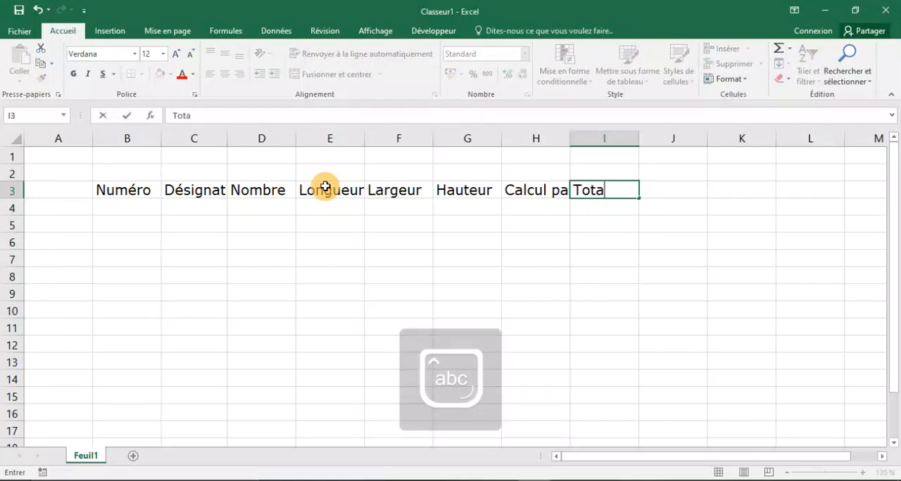
text(l)
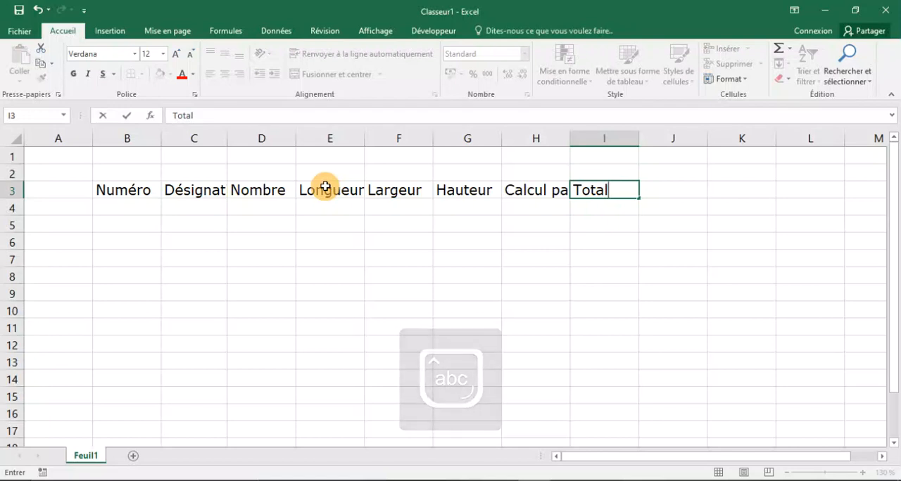
key(Tab)
Enter the heading "Unités" in cell J3 as the last column of the header row.
key(Caps_Lock)
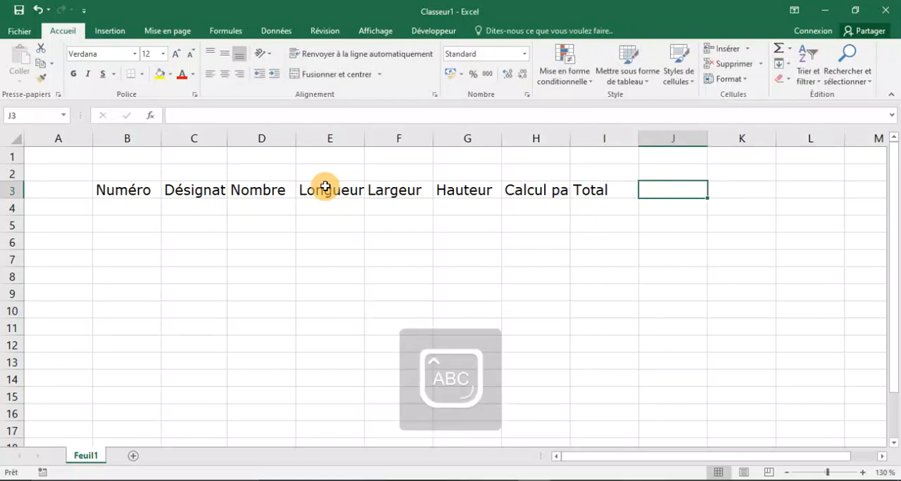
text(UU)
key(Caps_Lock)
key(BackSpace)
text(ni)
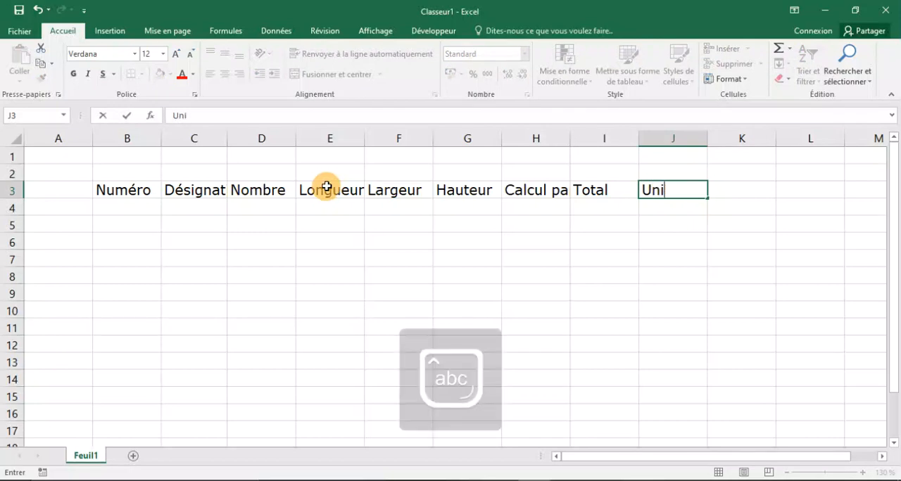
text(tés)
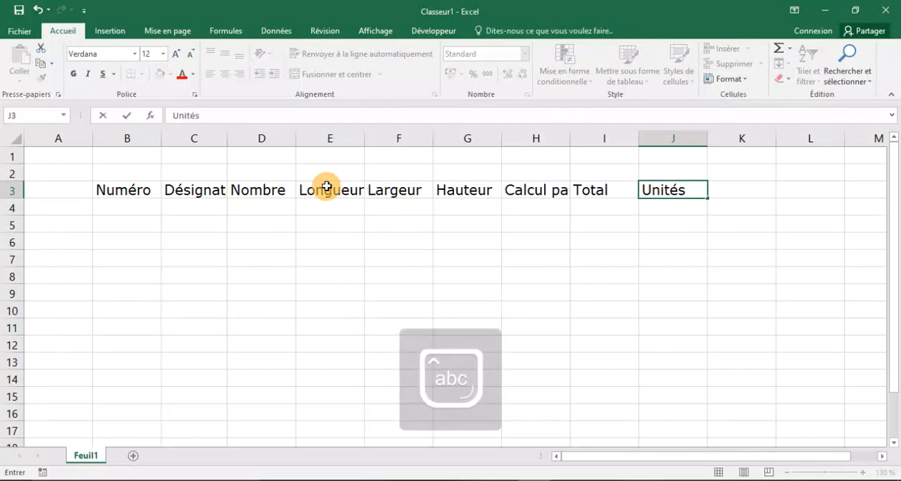
click(398, 275)
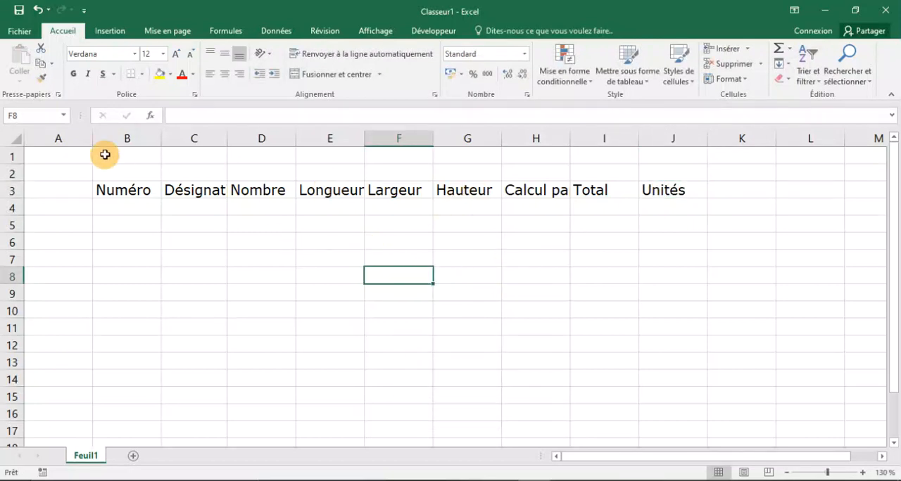
Autofit all column widths of the worksheet to their header text.
click(17, 137)
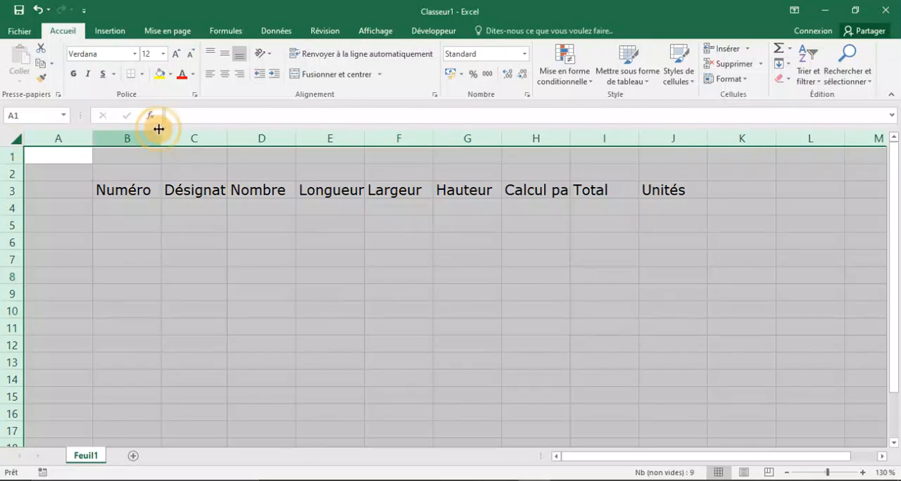
double_click(227, 139)
click(440, 263)
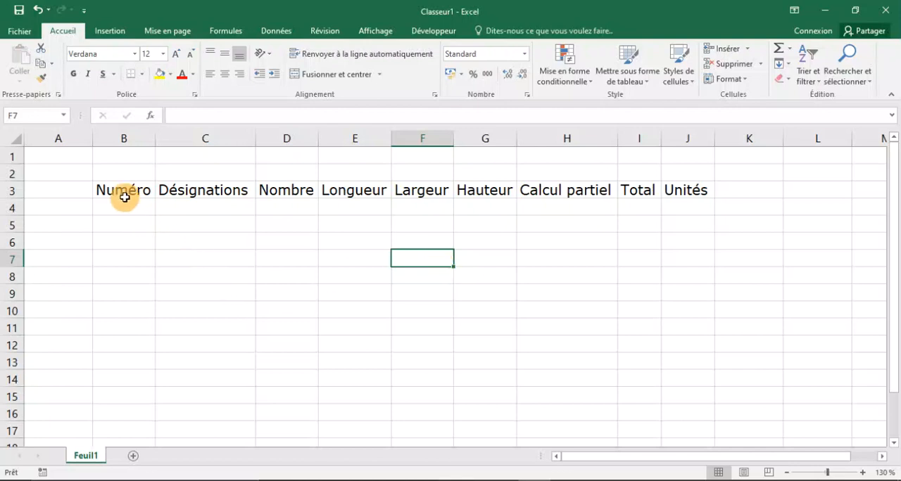
Apply all borders to the header cells B3:J3.
drag(122, 191, 692, 192)
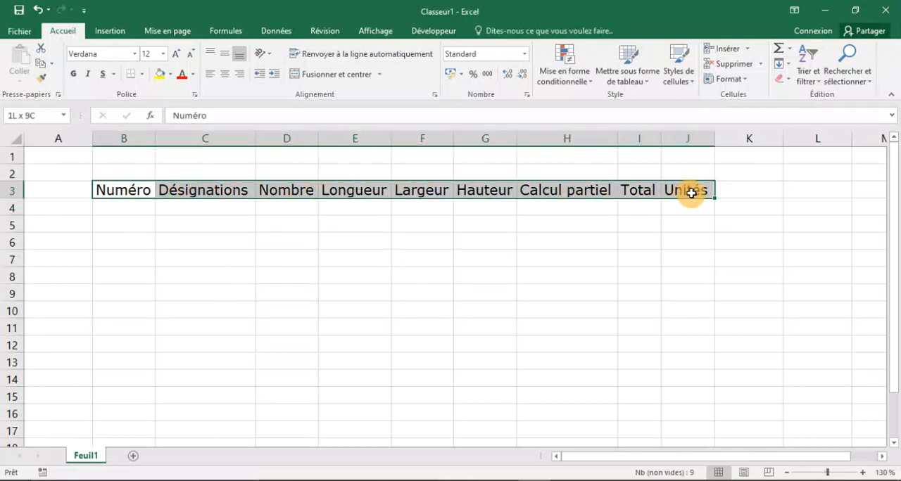
click(142, 74)
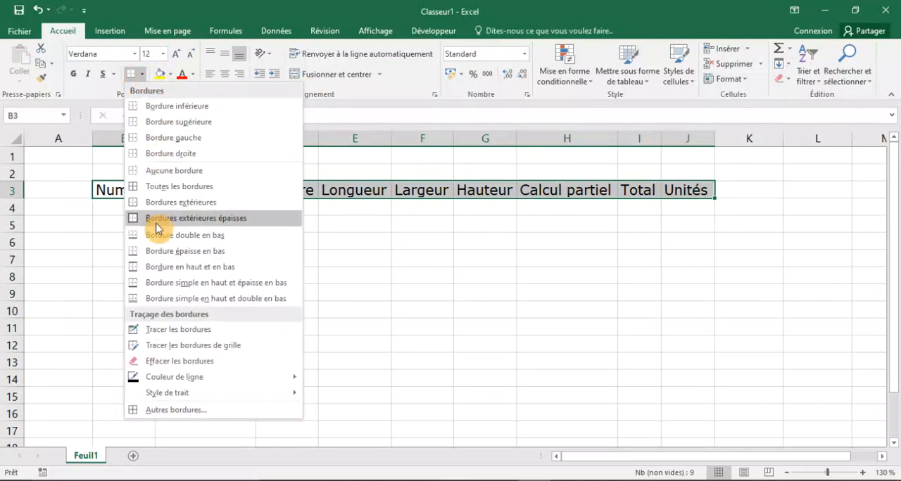
click(179, 186)
click(181, 304)
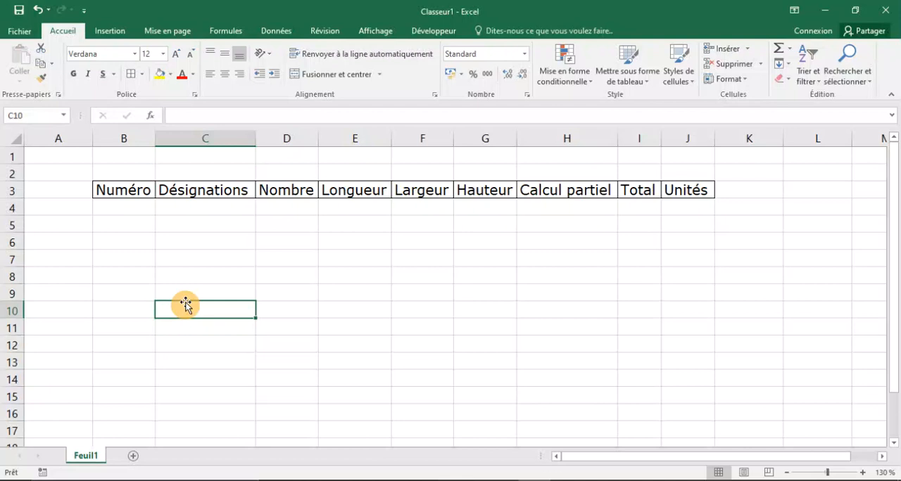
Enter the section title "TERRASSEMENT" in cell C5 and autofit column C to it.
click(188, 223)
key(Caps_Lock)
text(T)
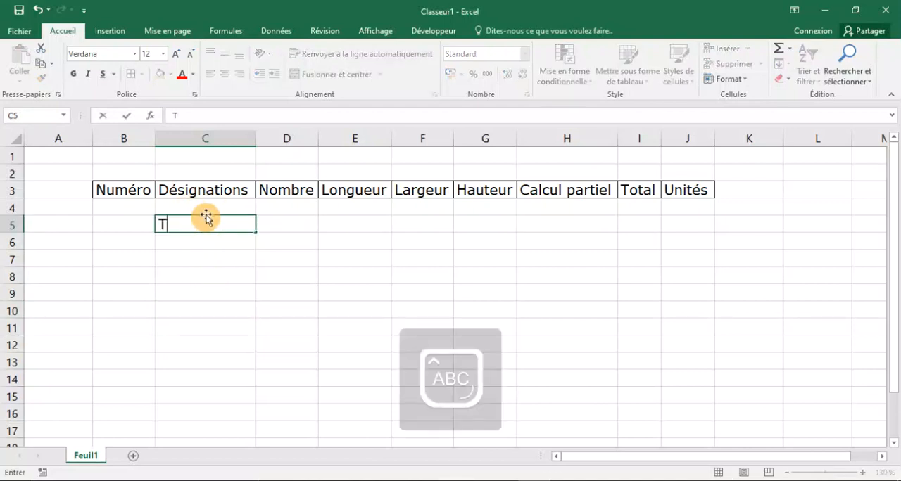
text(ERRASSEMENT)
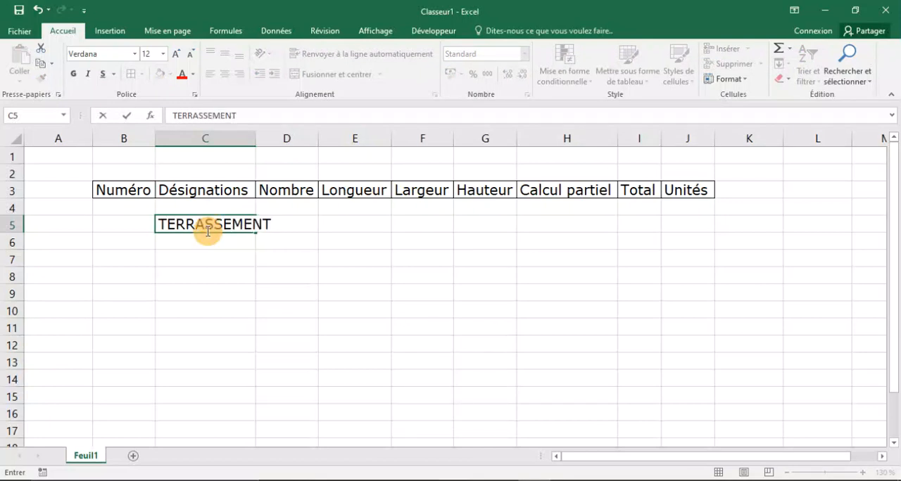
click(231, 328)
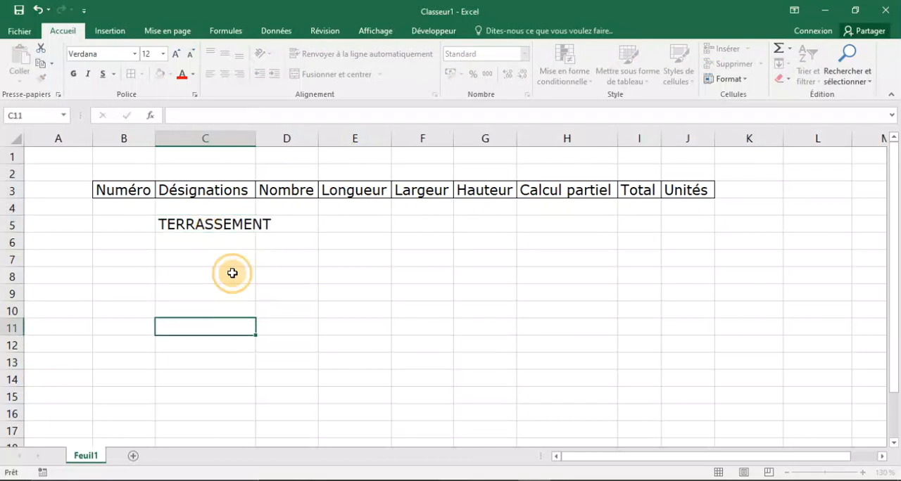
double_click(255, 136)
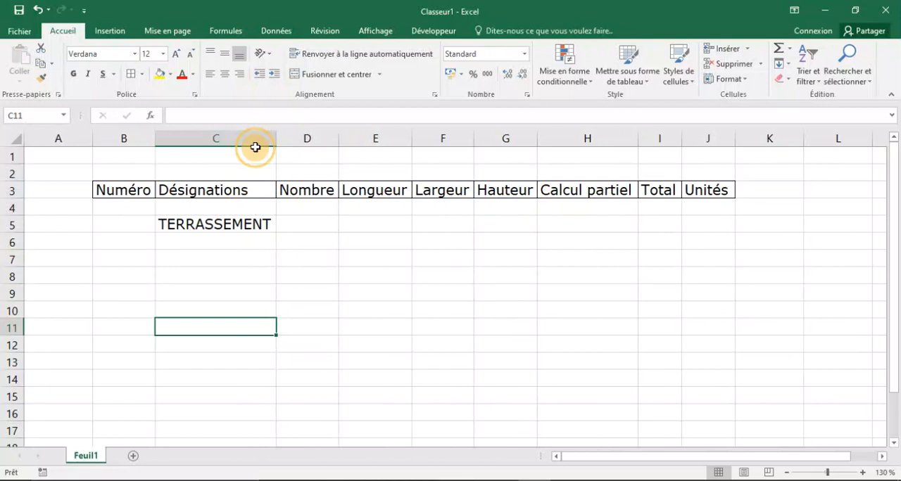
Enter the item number "1." in cell B6 and the designation "DECAPAGE GEN" in cell C6.
click(234, 245)
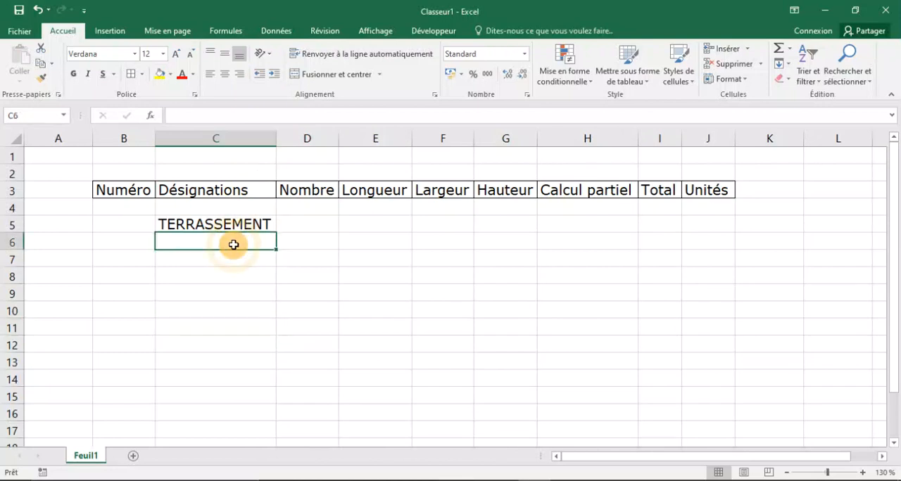
click(112, 245)
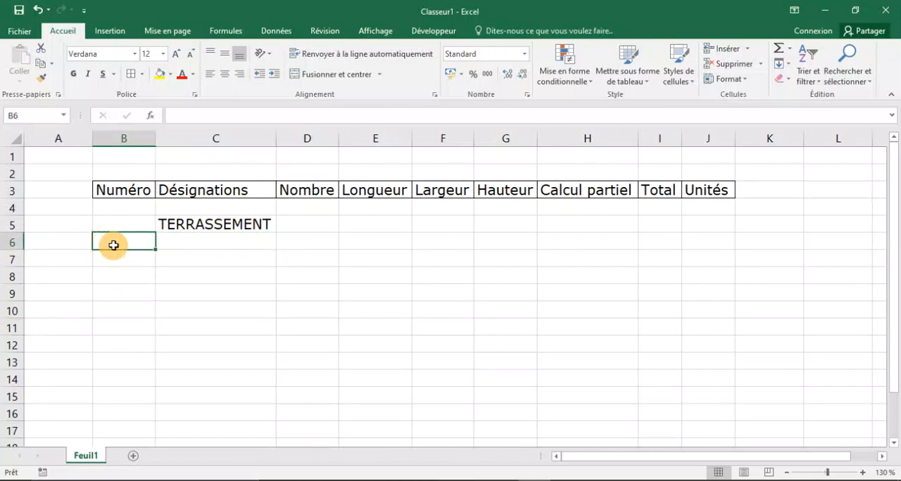
text(1,)
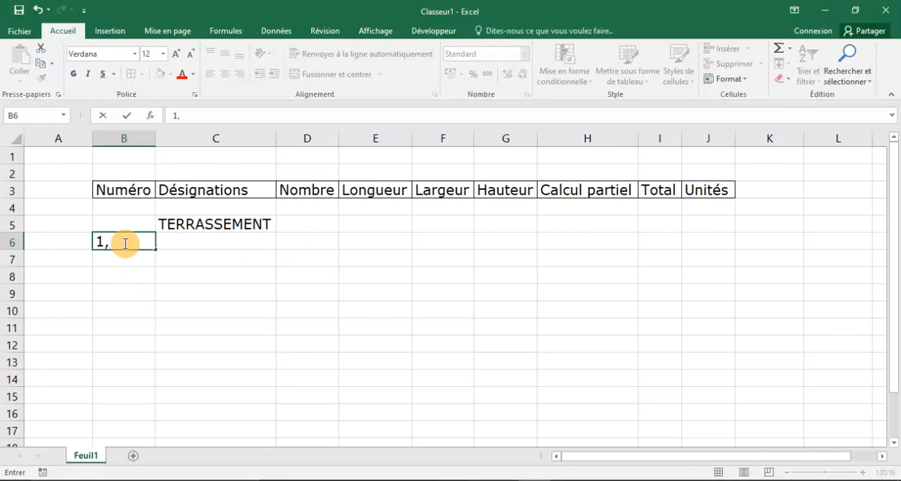
text(.)
key(Tab)
text(DECE)
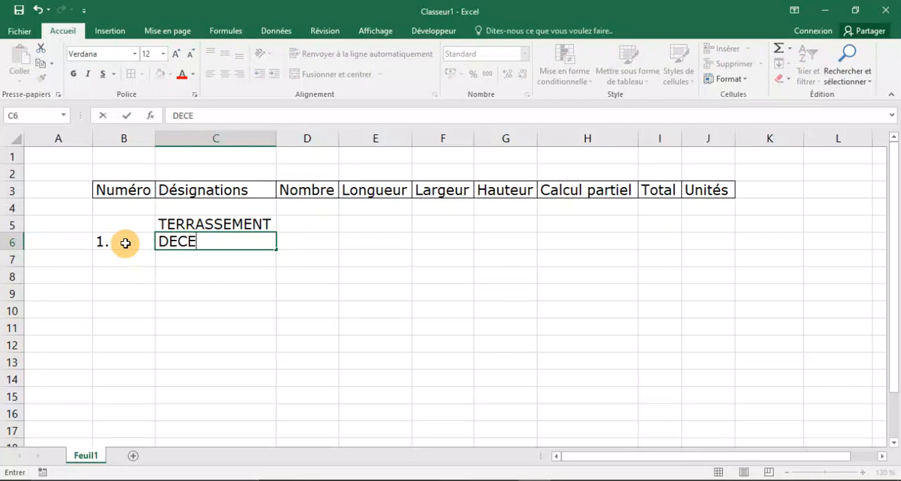
key(BackSpace)
text(APAGE)
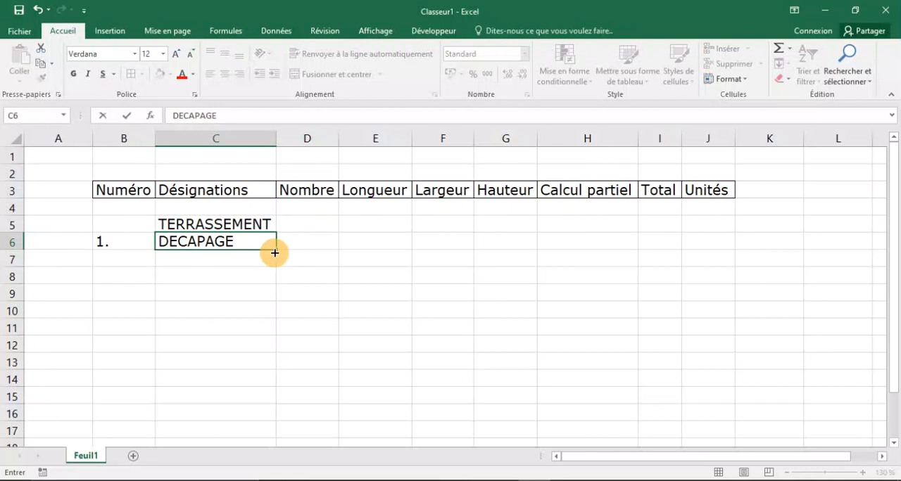
text( GEN)
Enter 1 as the Nombre of the DECAPAGE GEN item in cell D6.
click(301, 242)
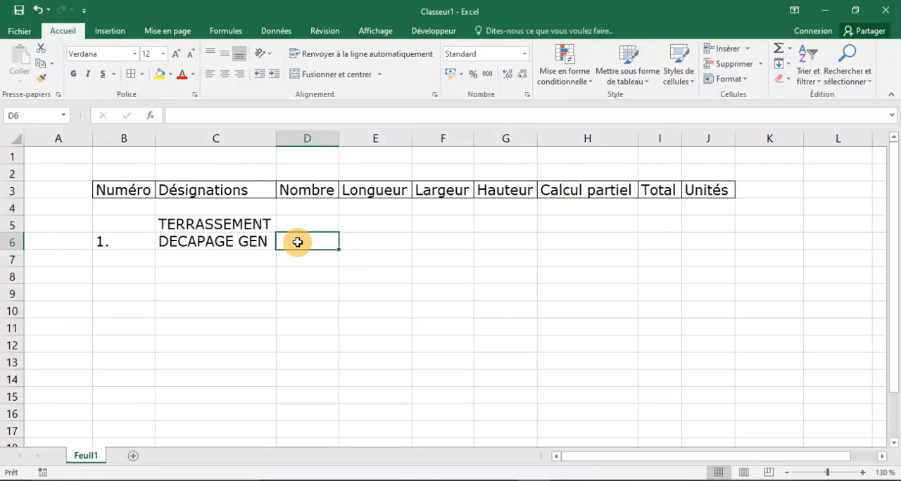
text(1)
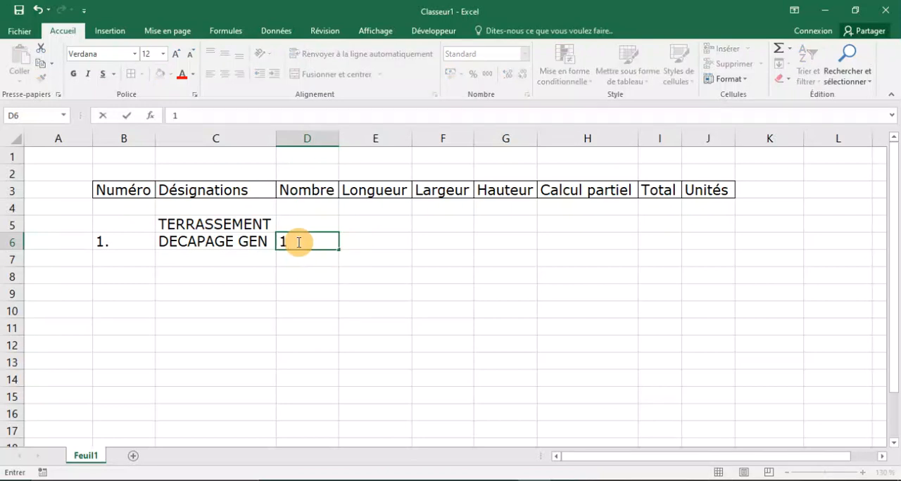
click(357, 240)
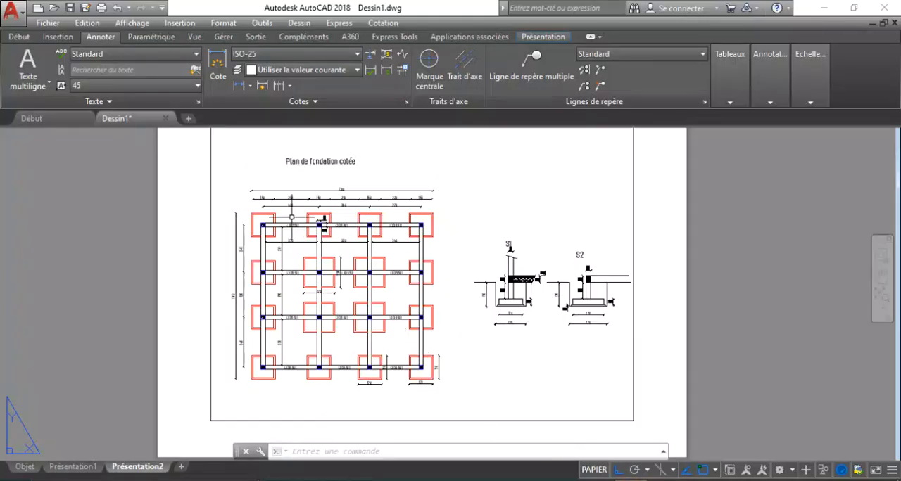
Switch to the AutoCAD drawing and examine the overall horizontal and vertical dimensions of the foundation plan.
scroll(292, 218, up, 6)
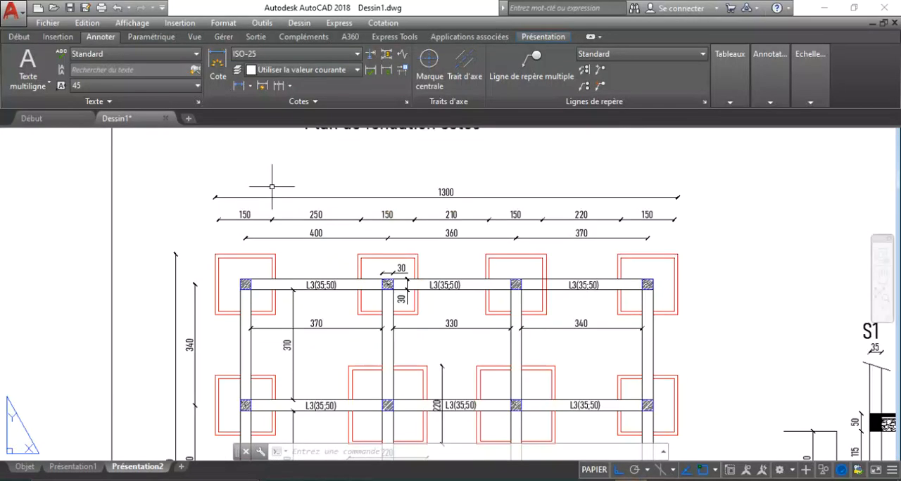
scroll(189, 215, down, 2)
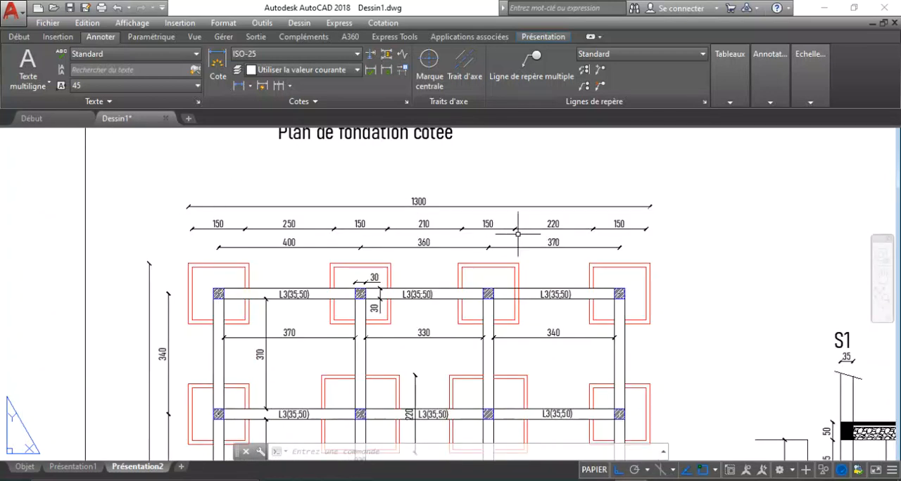
scroll(112, 197, down, 5)
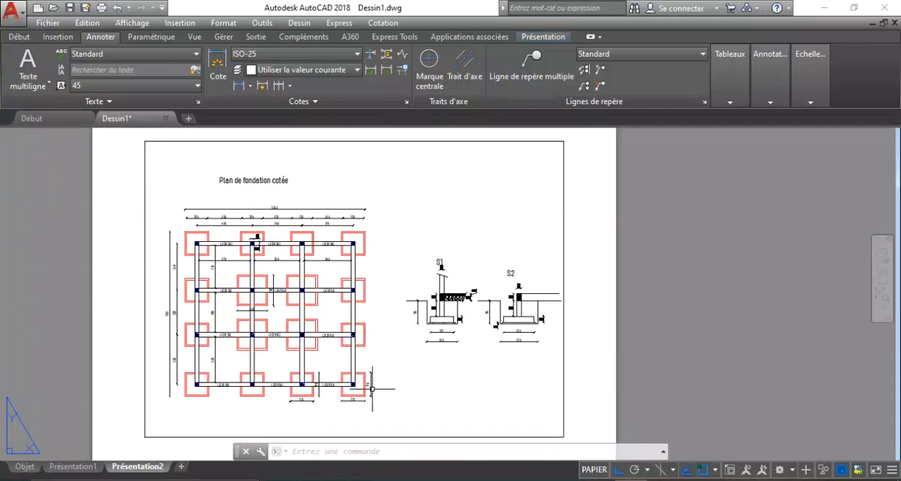
scroll(178, 204, up, 4)
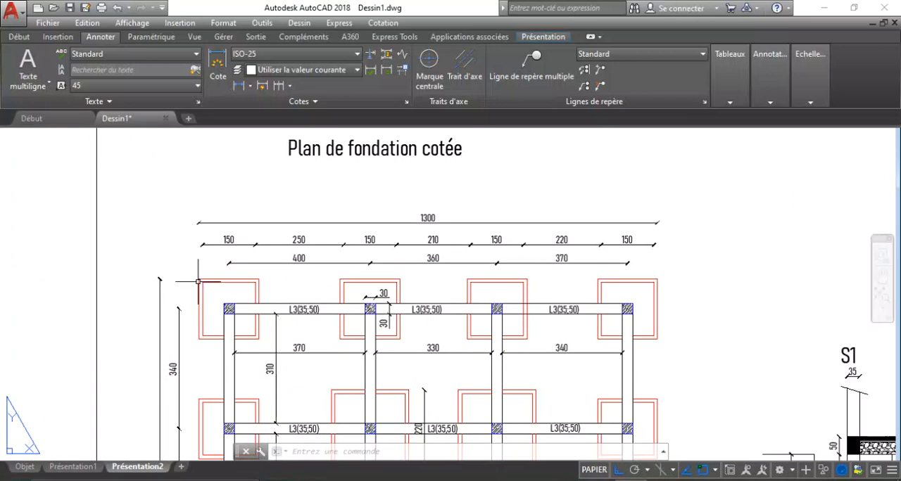
scroll(450, 204, down, 4)
scroll(320, 375, up, 5)
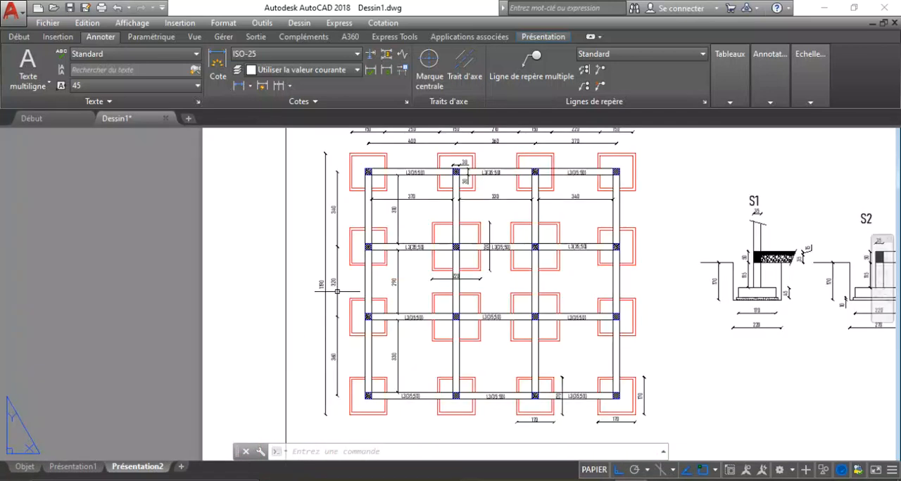
scroll(317, 330, down, 4)
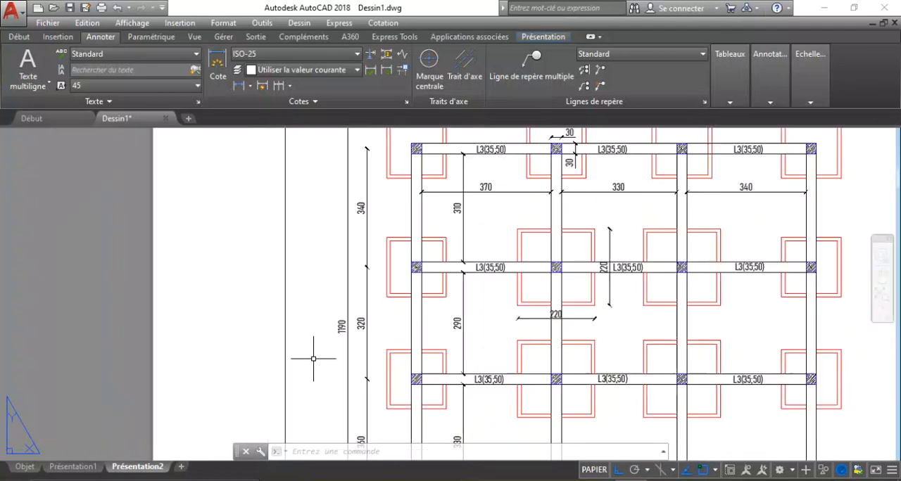
scroll(373, 185, up, 4)
scroll(278, 250, down, 2)
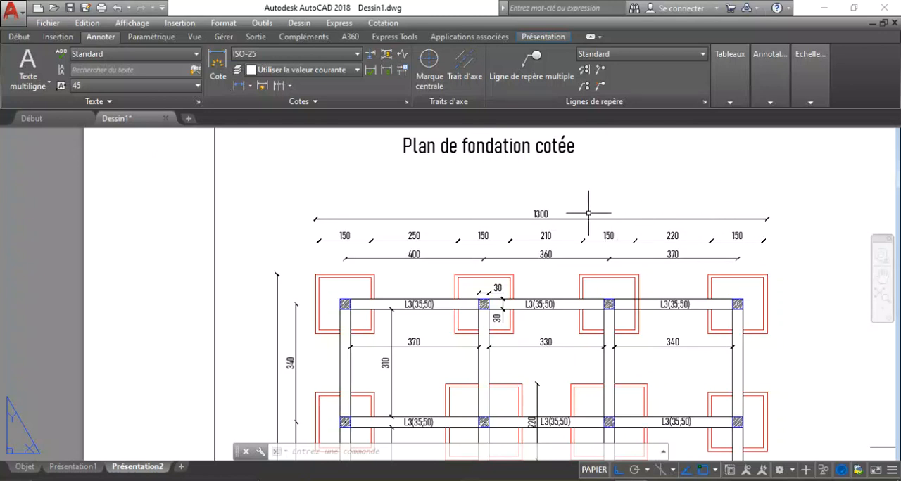
scroll(554, 207, up, 4)
scroll(522, 224, down, 4)
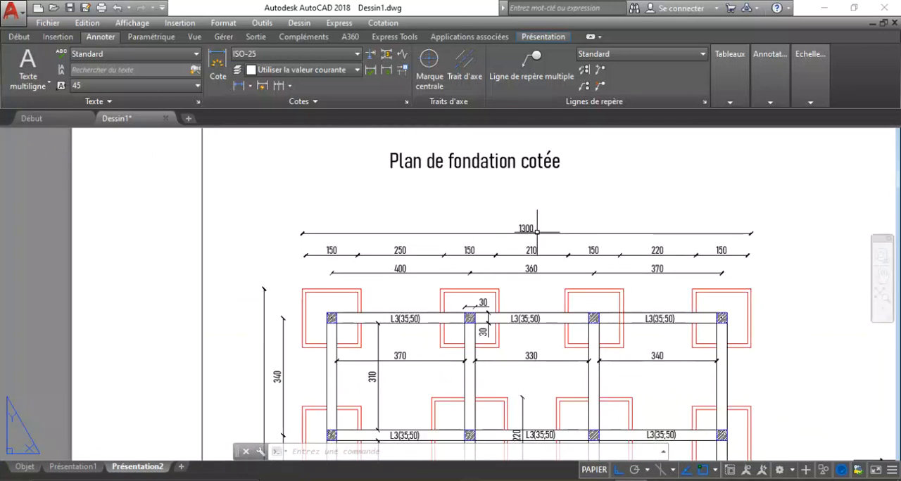
scroll(526, 218, down, 2)
scroll(344, 394, up, 6)
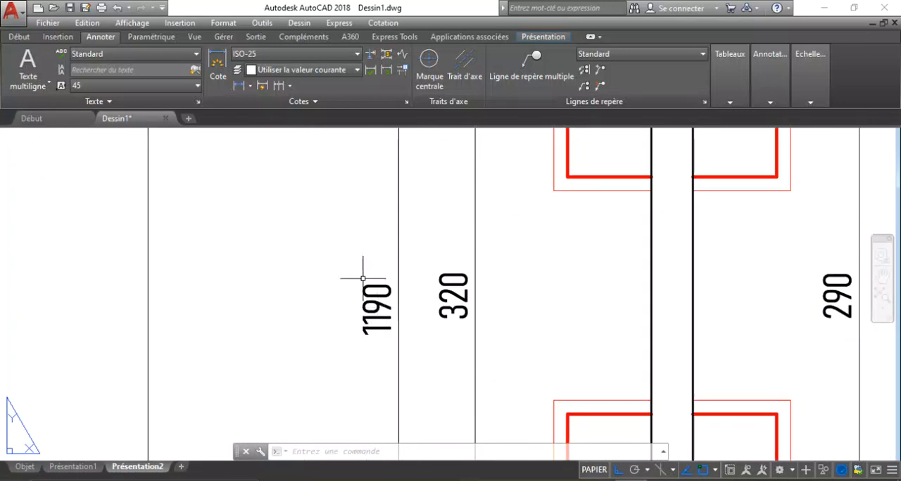
scroll(333, 266, down, 3)
scroll(333, 267, down, 3)
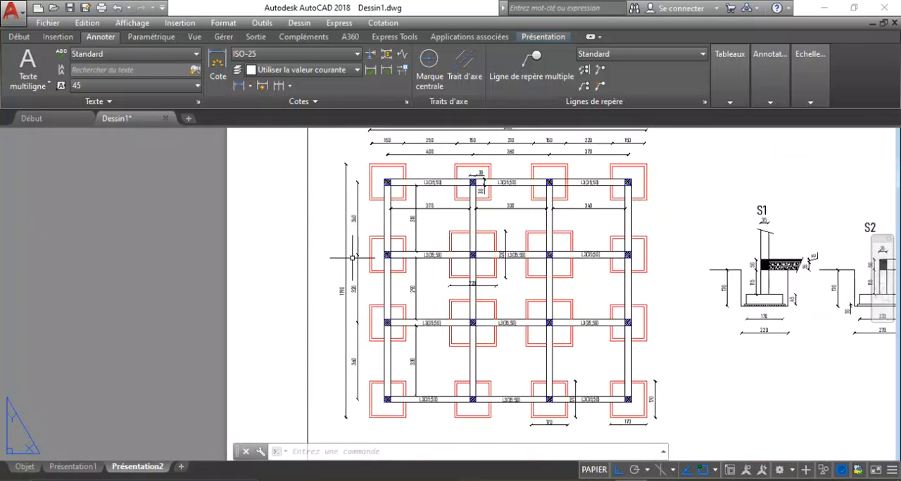
scroll(333, 290, up, 3)
scroll(334, 290, up, 3)
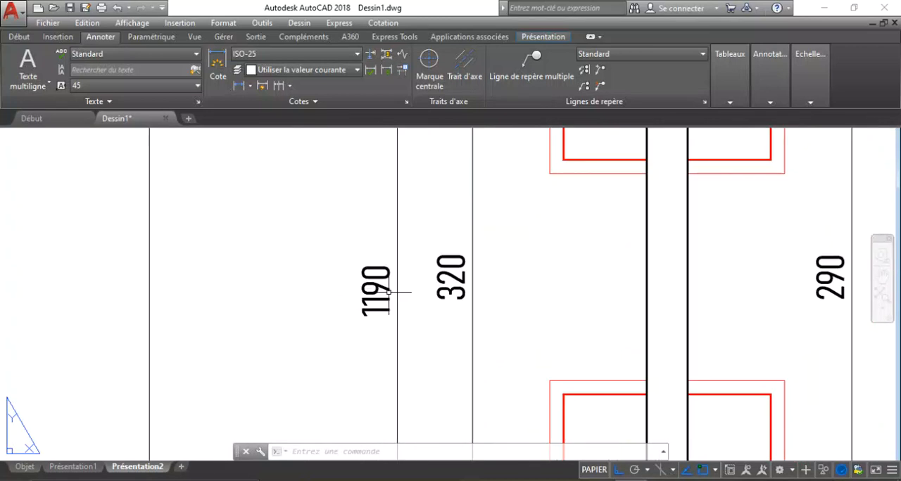
scroll(301, 266, down, 3)
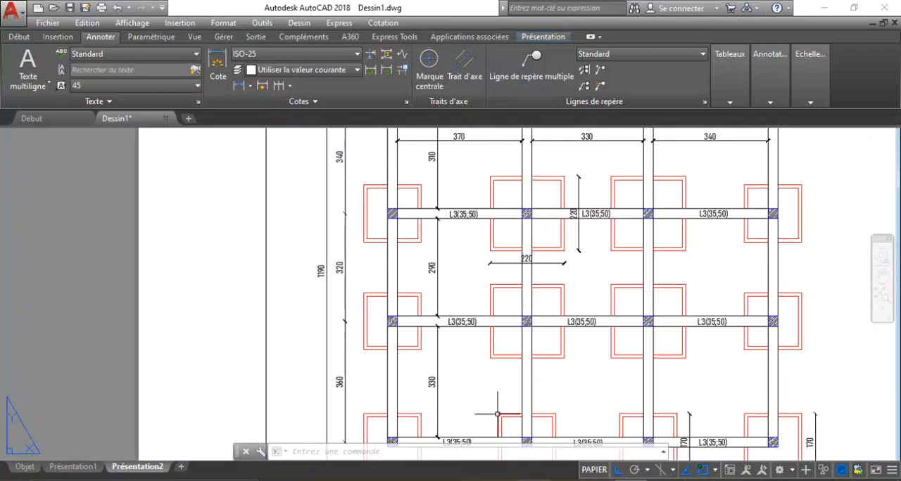
click(389, 254)
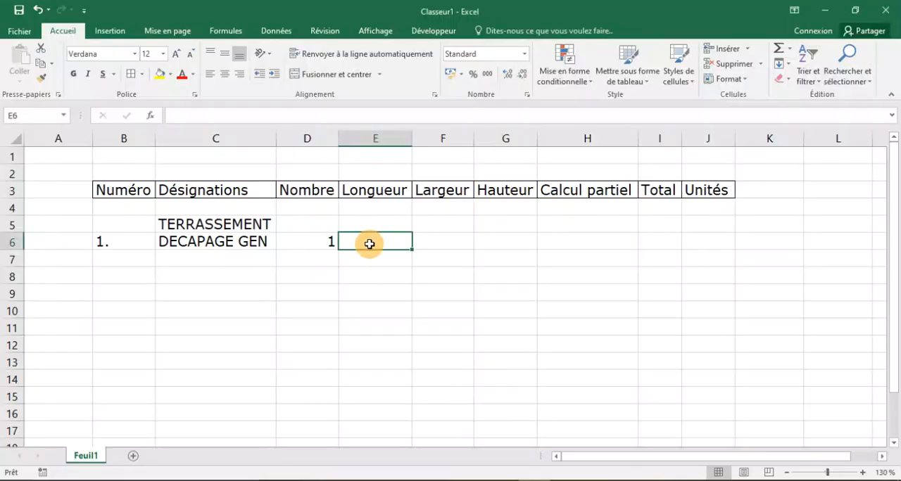
click(631, 480)
scroll(459, 390, down, 2)
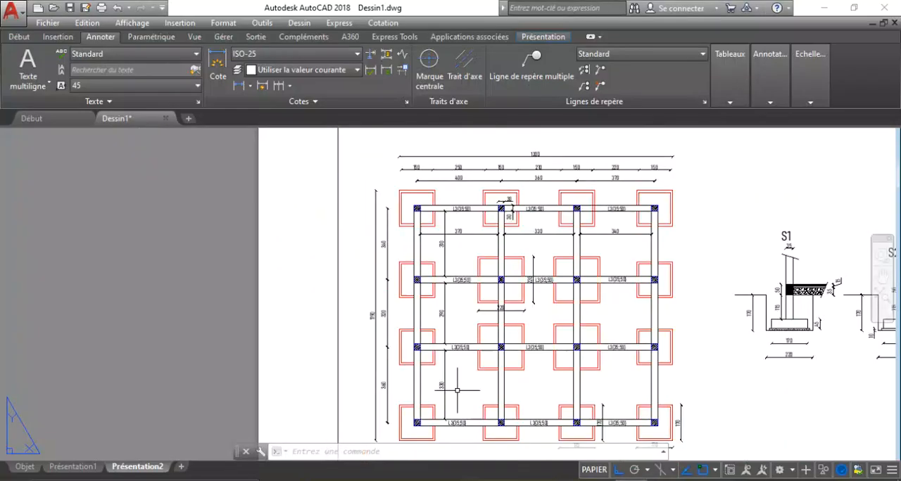
scroll(528, 209, up, 5)
scroll(535, 214, down, 4)
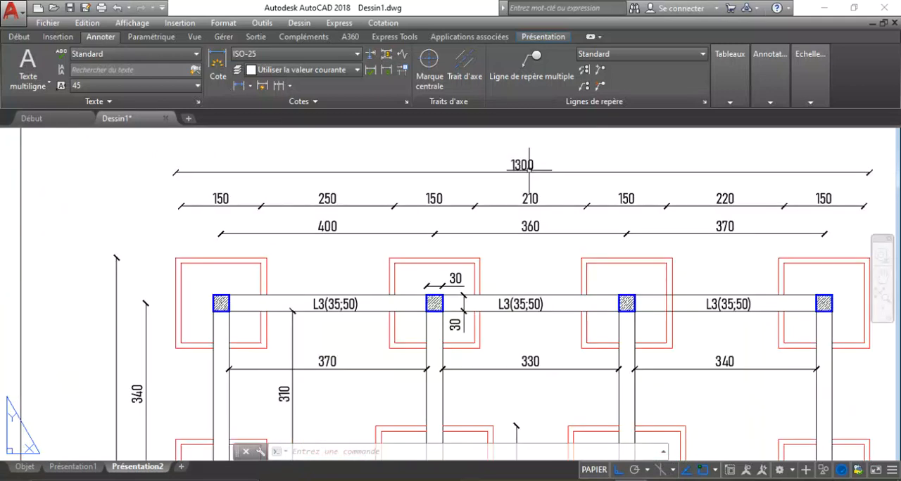
Switch back to Excel and enter the DECAPAGE GEN dimensions: Longueur 14 in cell E6 and Largeur 12,9 in F6.
click(535, 480)
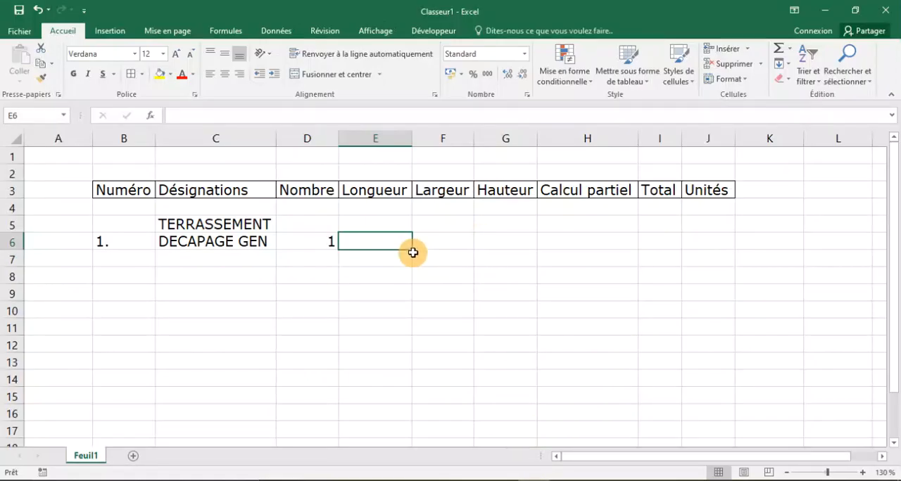
text(14)
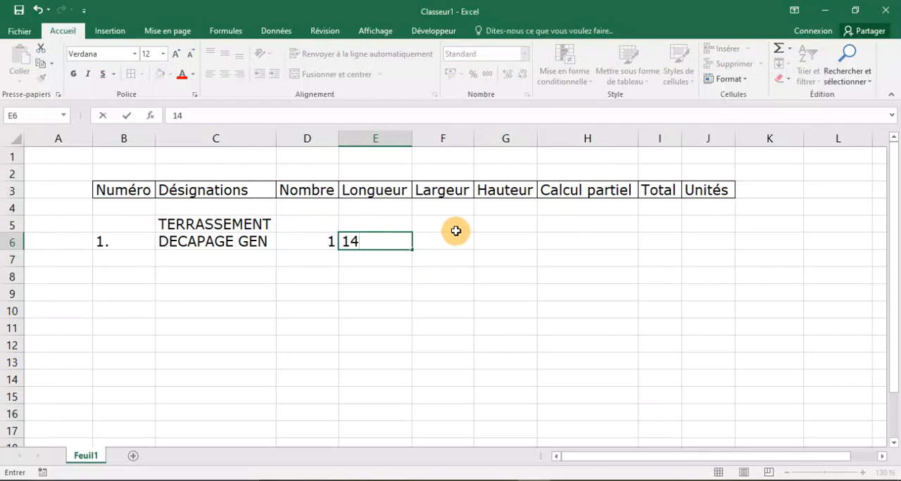
click(446, 247)
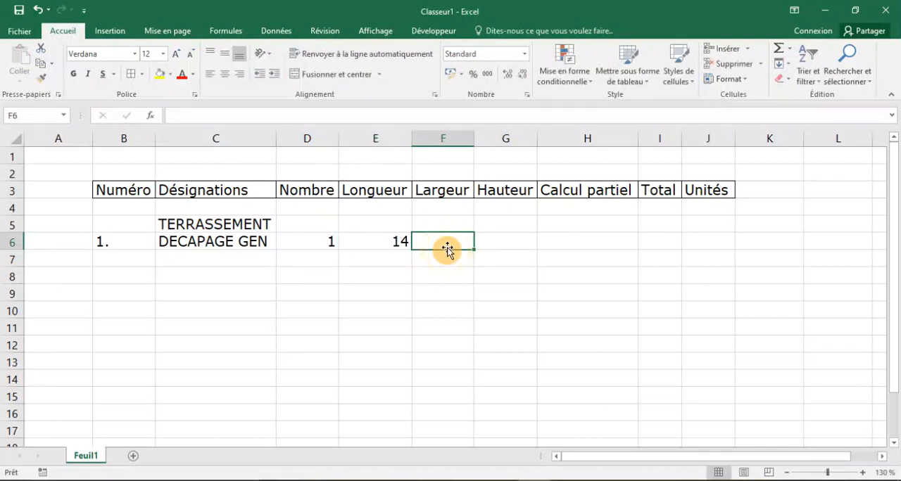
text(12,9)
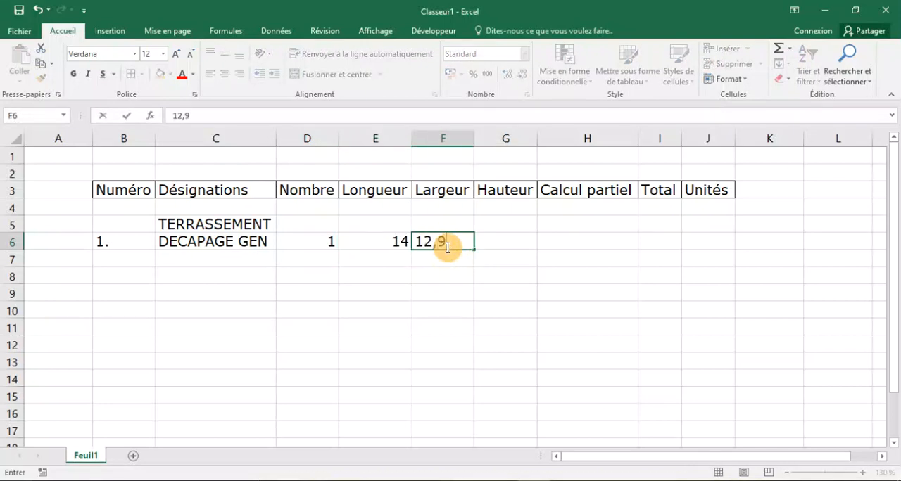
click(506, 240)
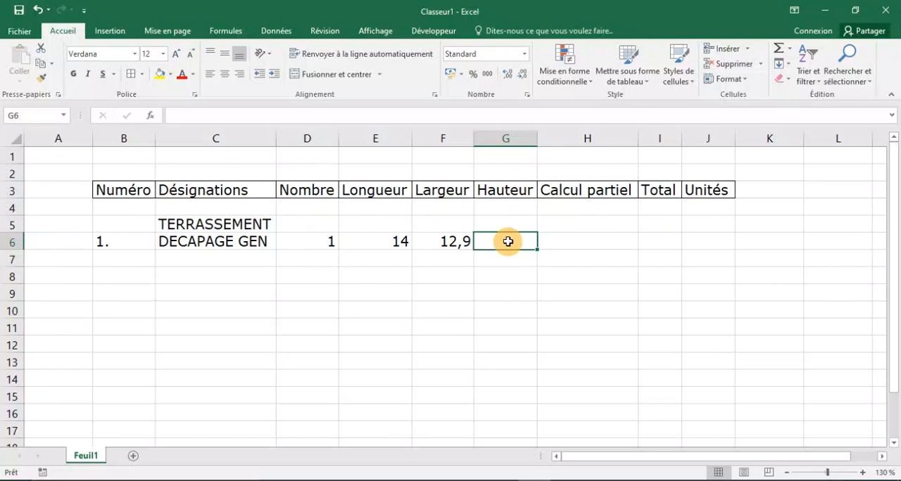
Enter the DECAPAGE GEN partial calculation in cell H6 as Longueur times Largeur with the formula =E6*F6.
click(602, 244)
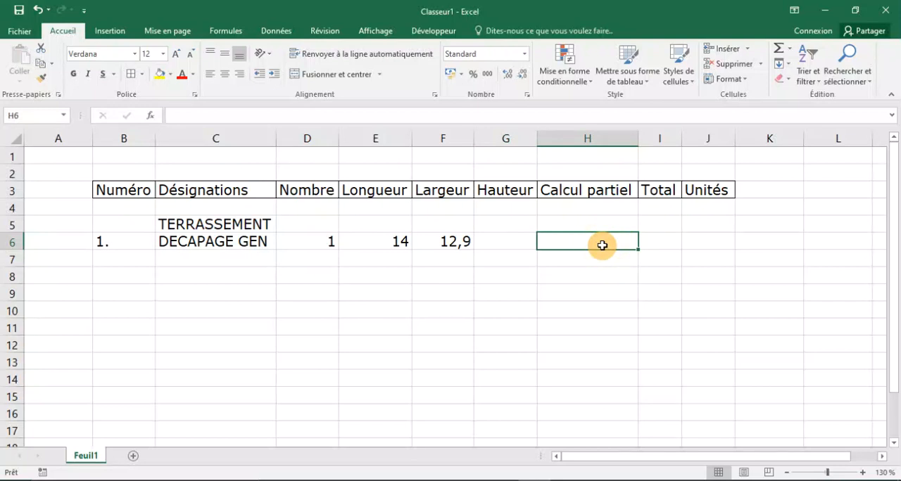
key(Caps_Lock)
text(=)
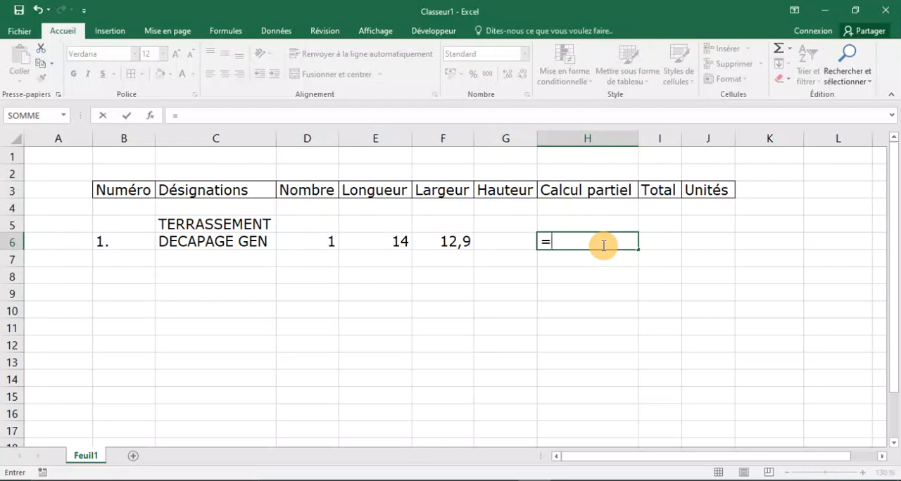
click(377, 240)
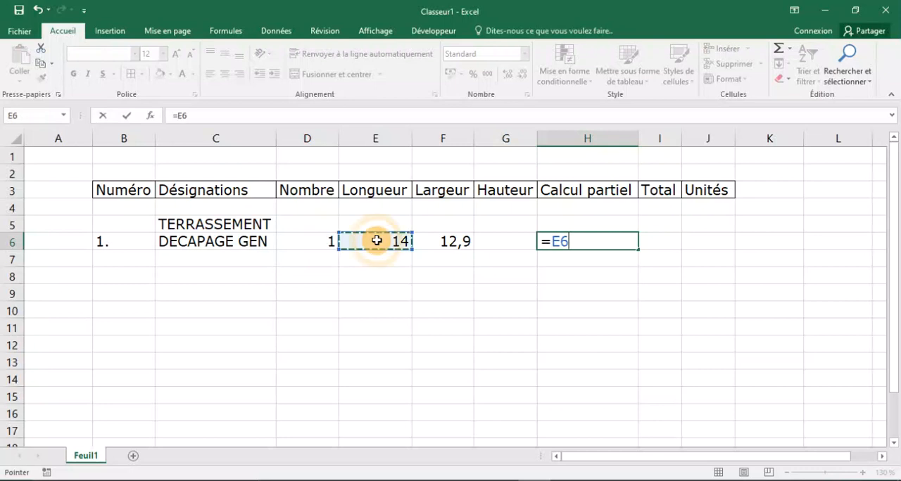
text(+)
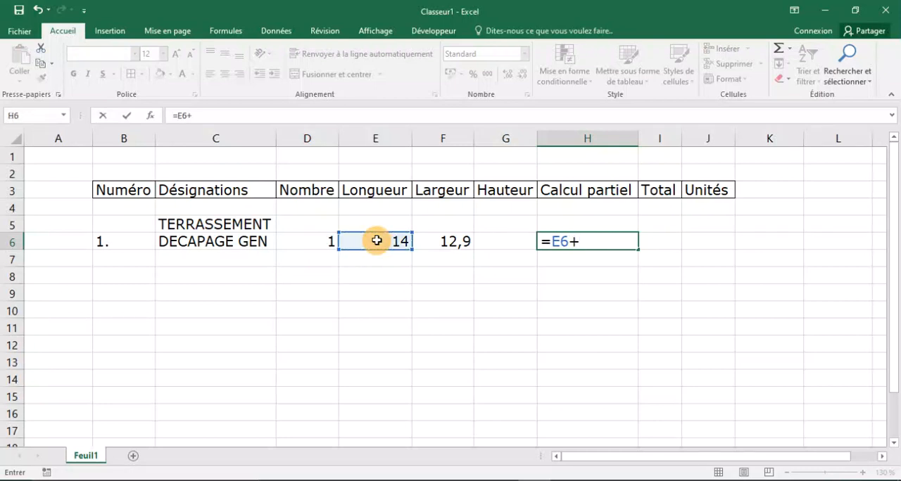
key(BackSpace)
text(*)
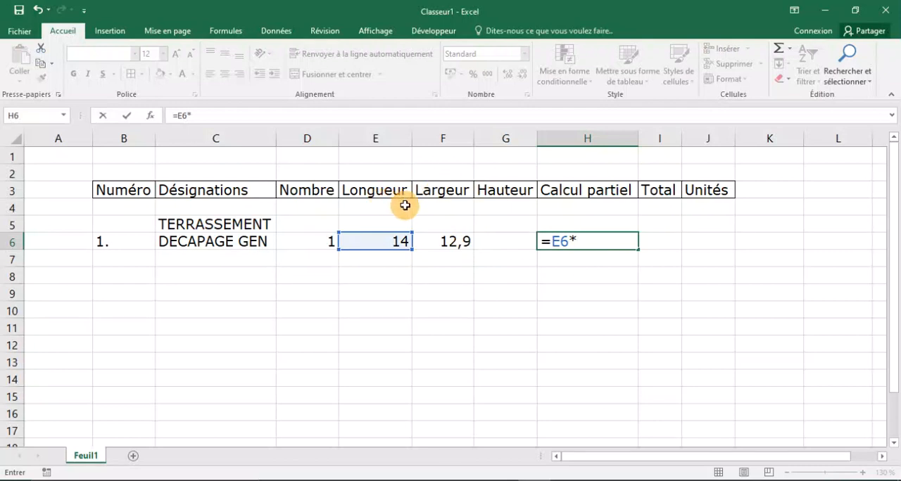
click(433, 243)
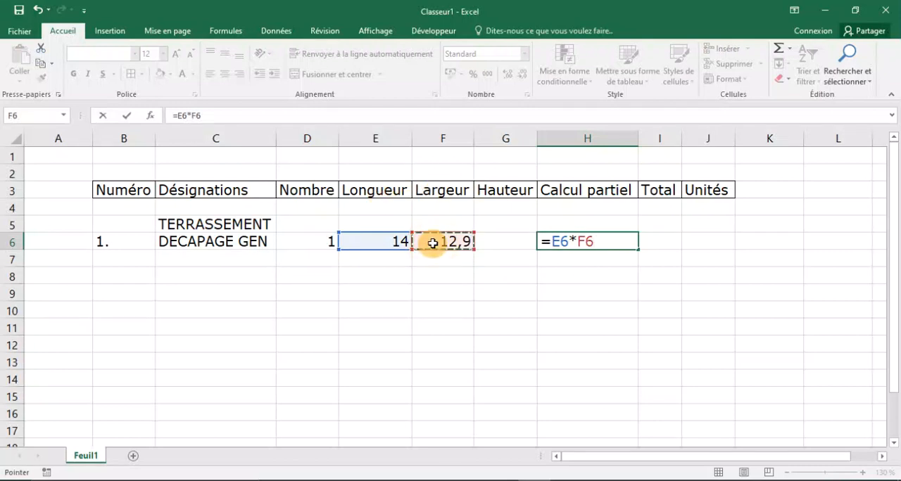
key(Return)
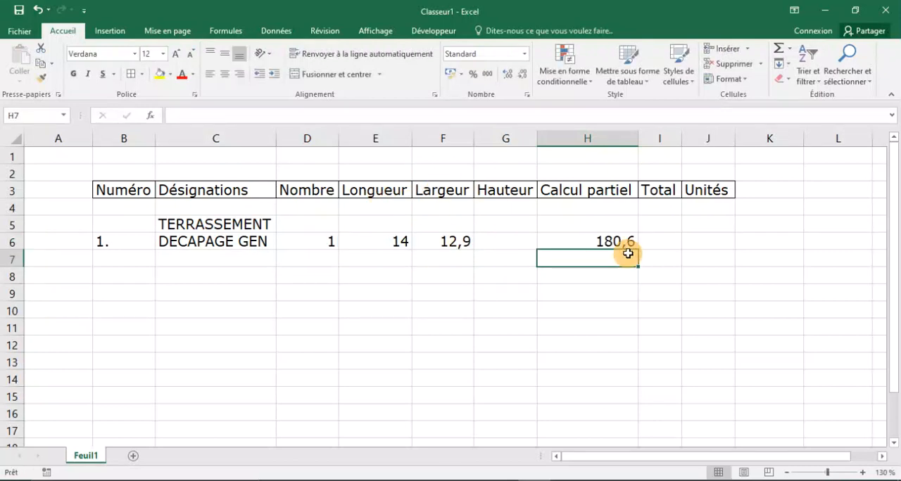
click(584, 243)
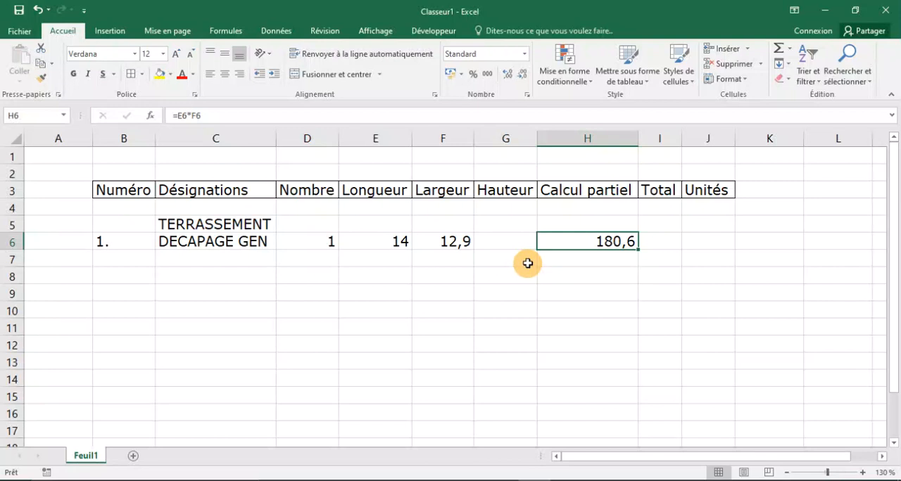
Enter the formula =H6*D6 as the Total in cell I6 and auto-fit the width of column I.
click(660, 237)
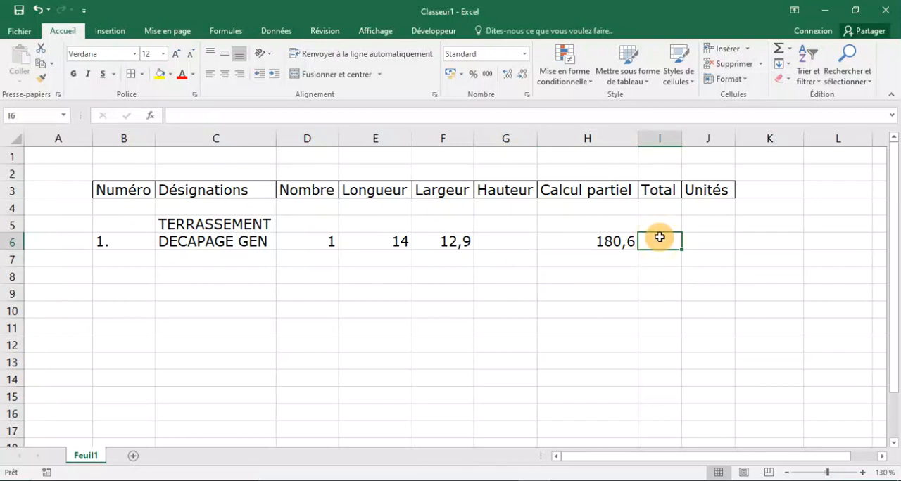
text(=)
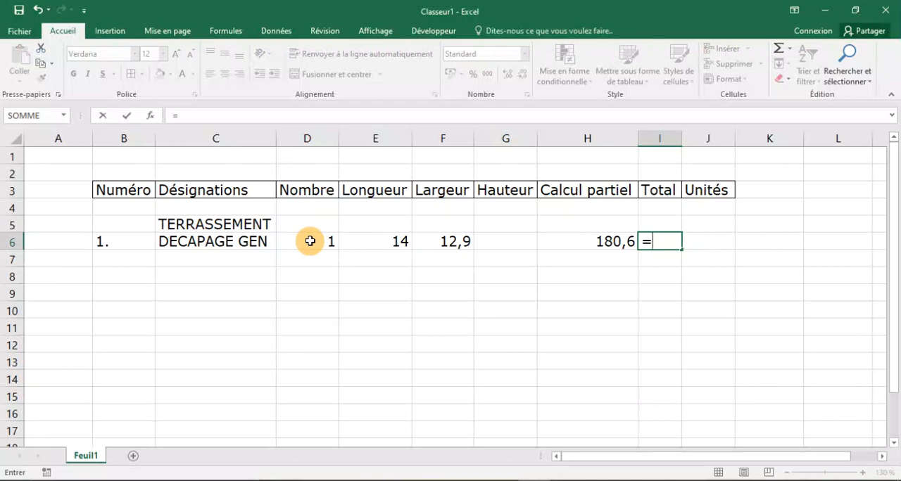
click(601, 243)
text(*)
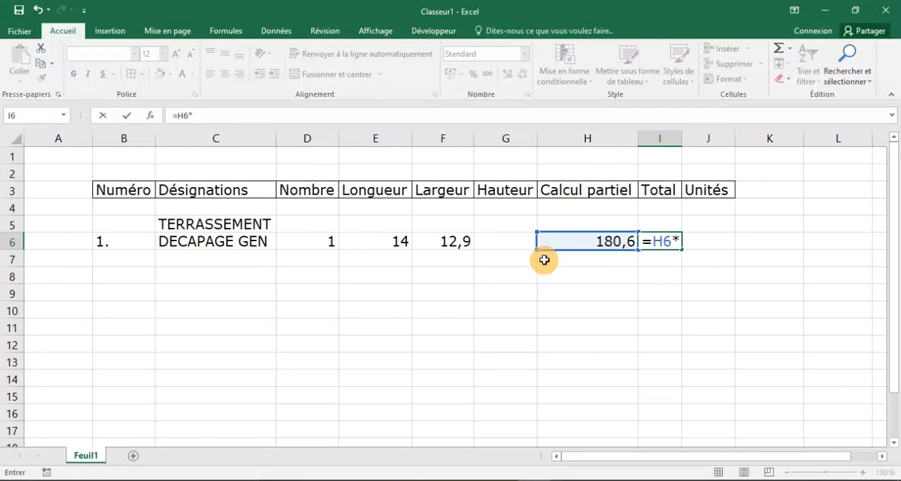
click(329, 246)
key(Return)
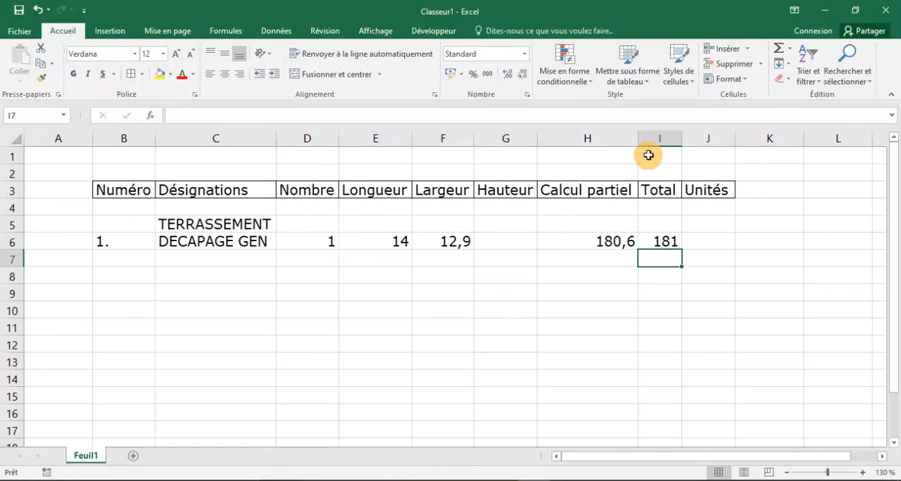
double_click(681, 133)
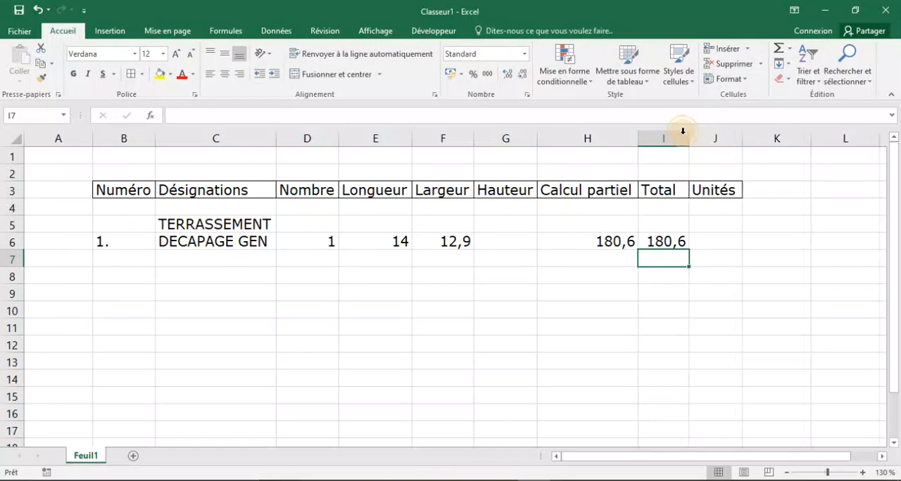
click(634, 308)
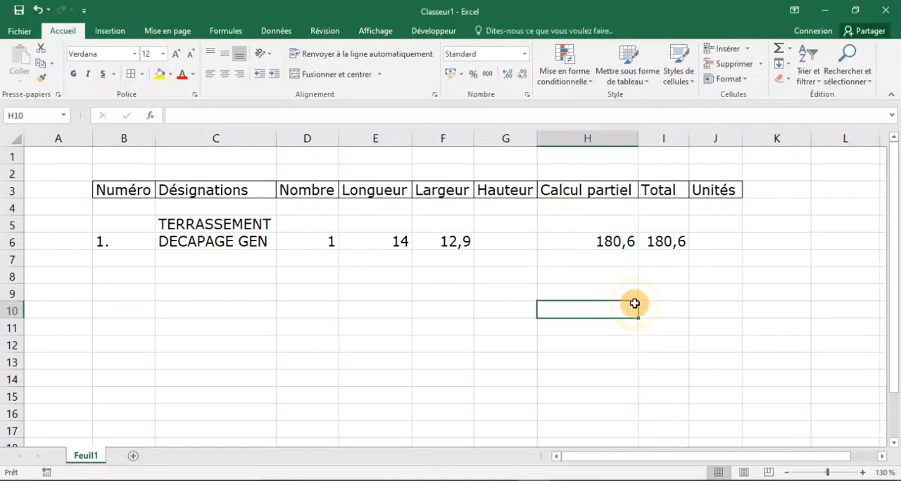
Enter m2 as the unit of the DECAPAGE GEN item in cell J6.
click(699, 241)
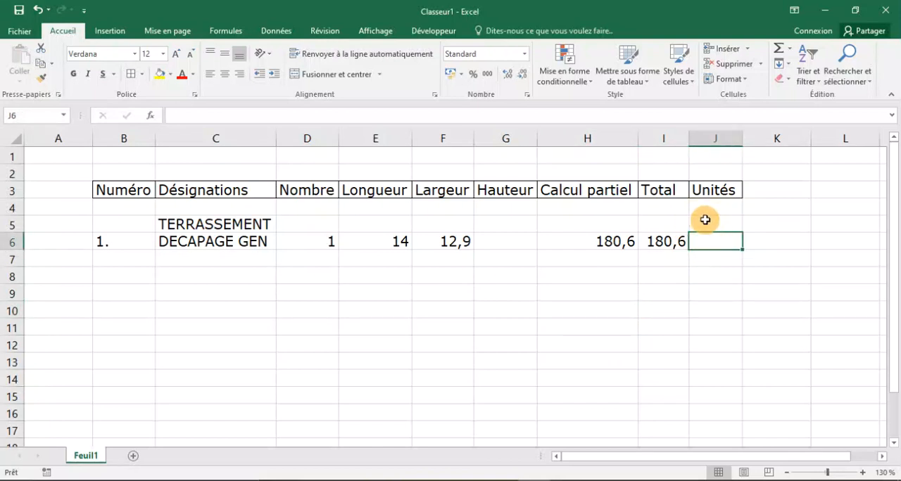
text(m)
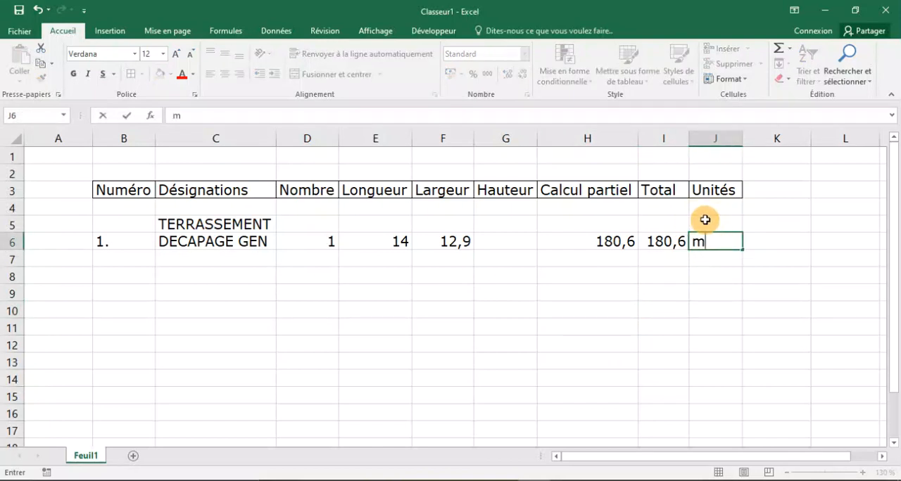
text(2)
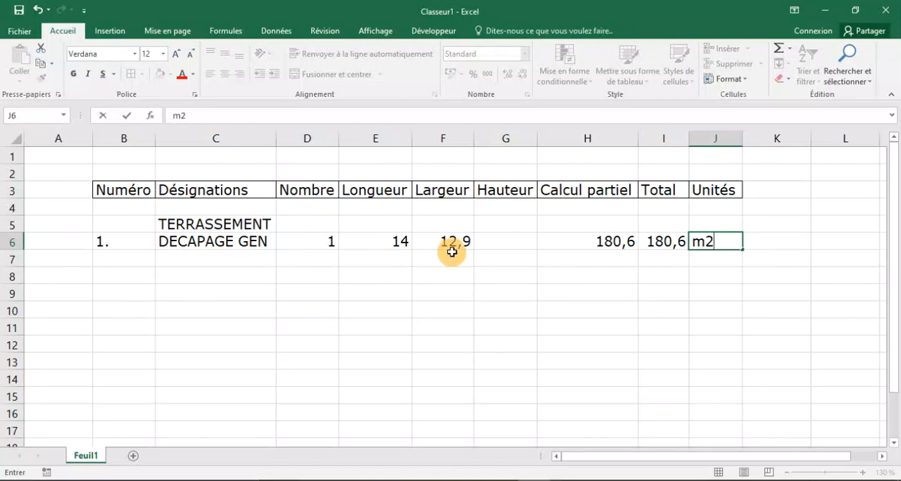
Enter the item number "2." in cell B7.
click(128, 257)
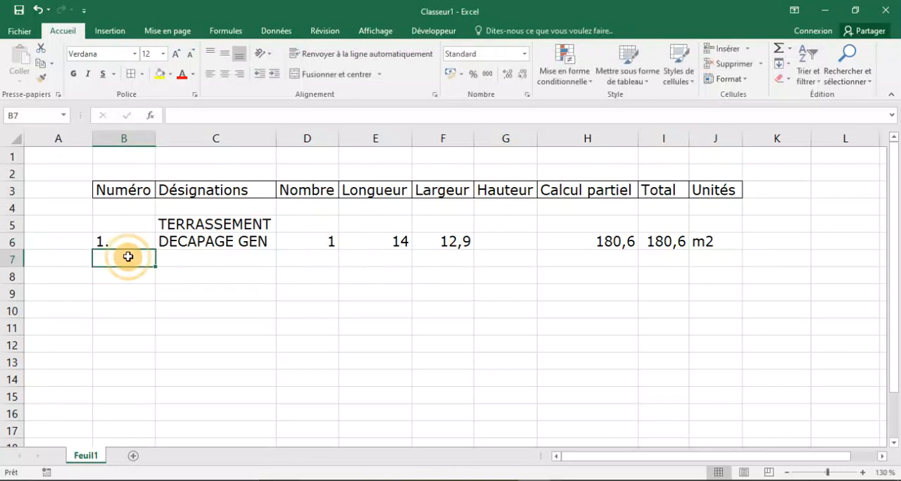
text(2,)
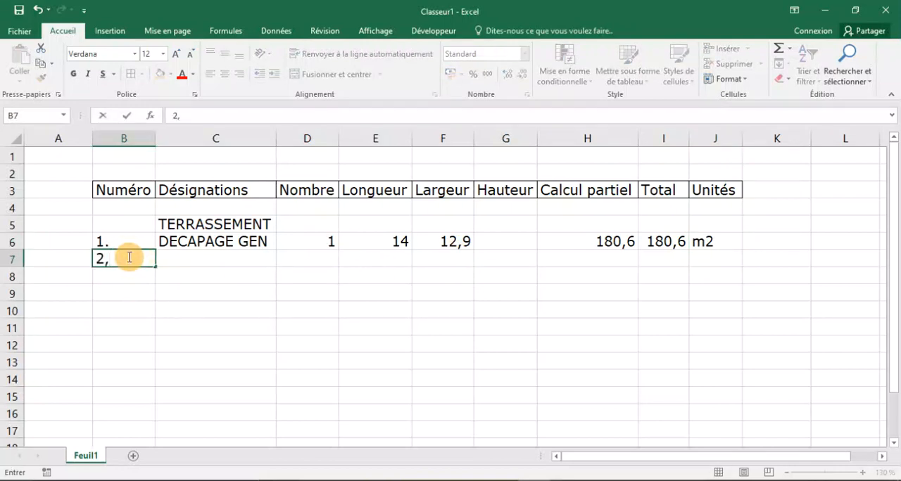
key(BackSpace)
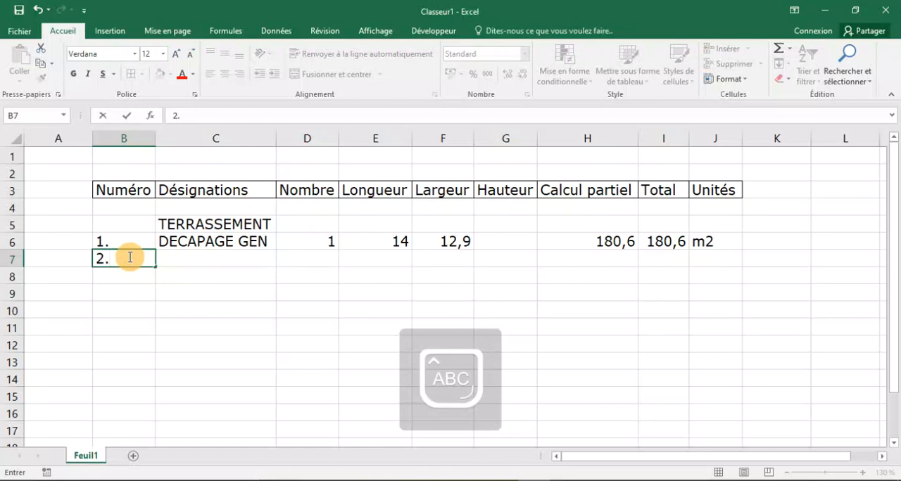
Enter the designation "EVACUATION DE DEPOUILLE" in cell C7 and wrap its text within the cell.
click(212, 256)
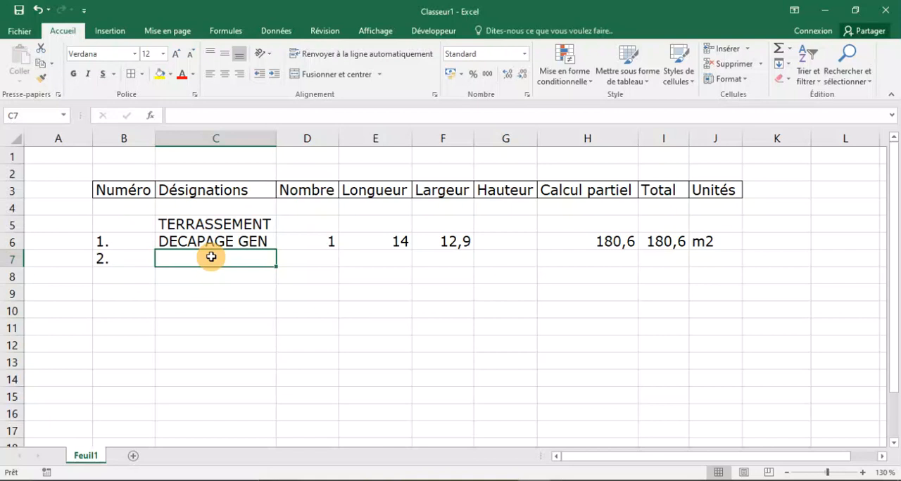
text(EVAC)
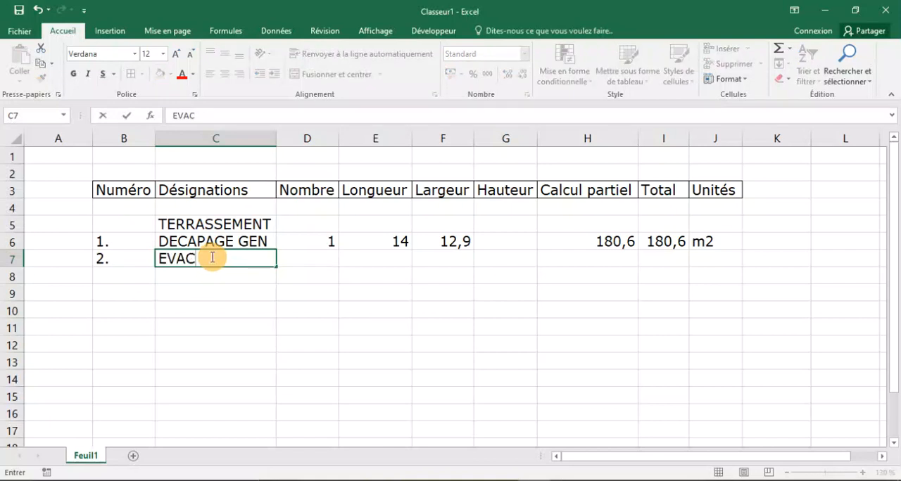
text(U)
key(BackSpace)
text(UATION D)
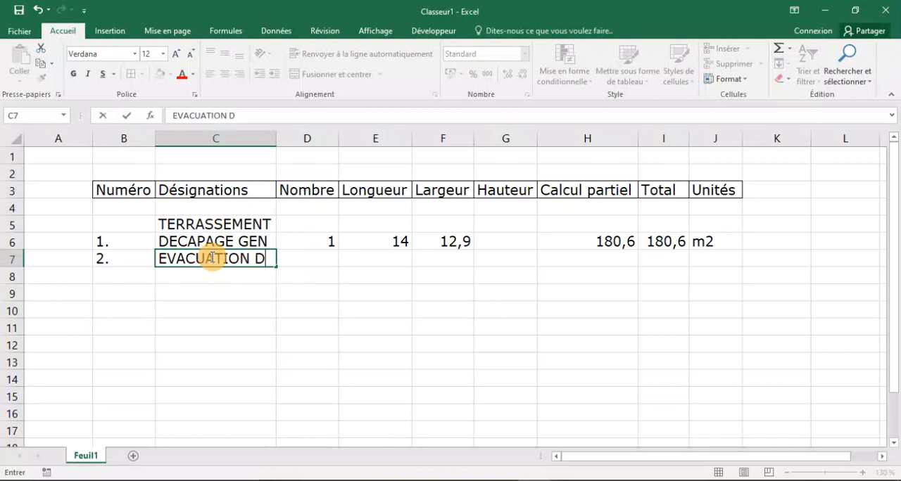
text(E DEP)
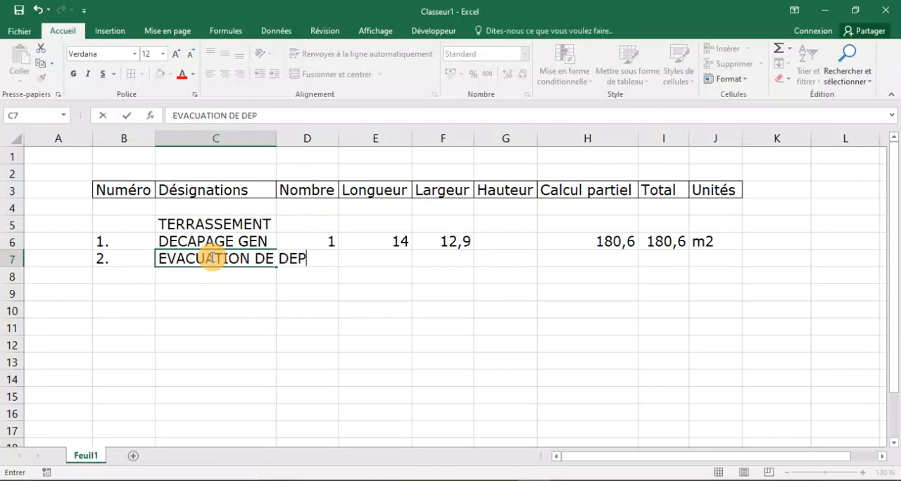
text(OUILLE)
key(Return)
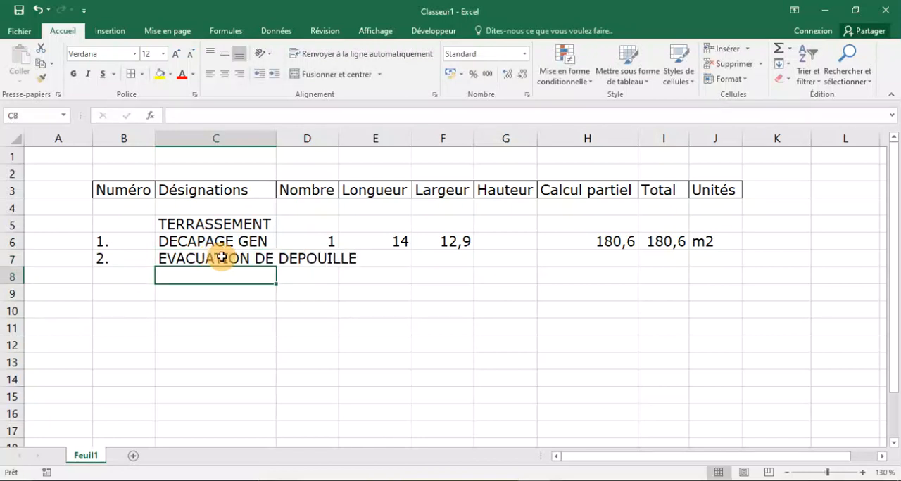
click(217, 260)
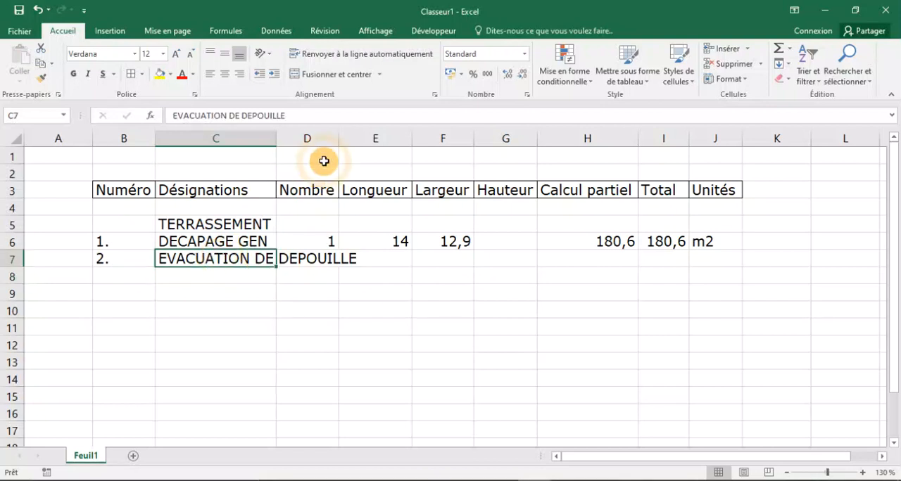
click(349, 54)
Enter 1 as the Nombre of the EVACUATION DE DEPOUILLE item in cell D7.
click(300, 267)
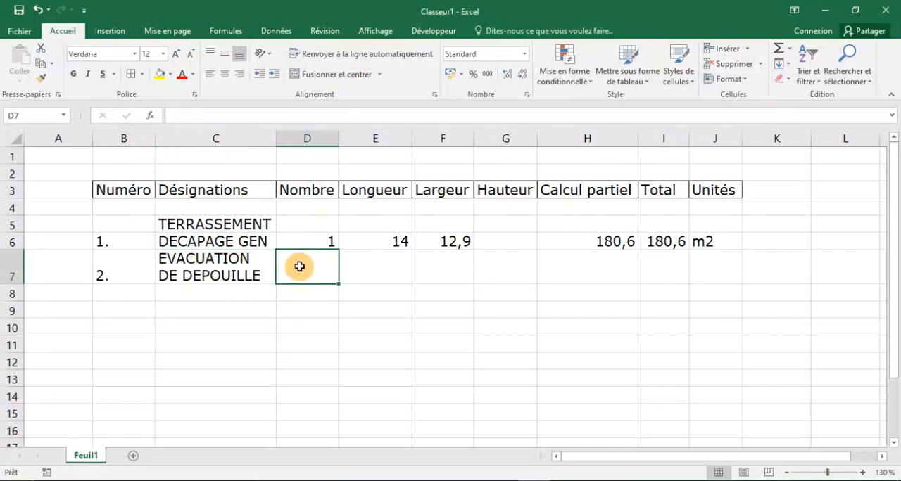
text(1)
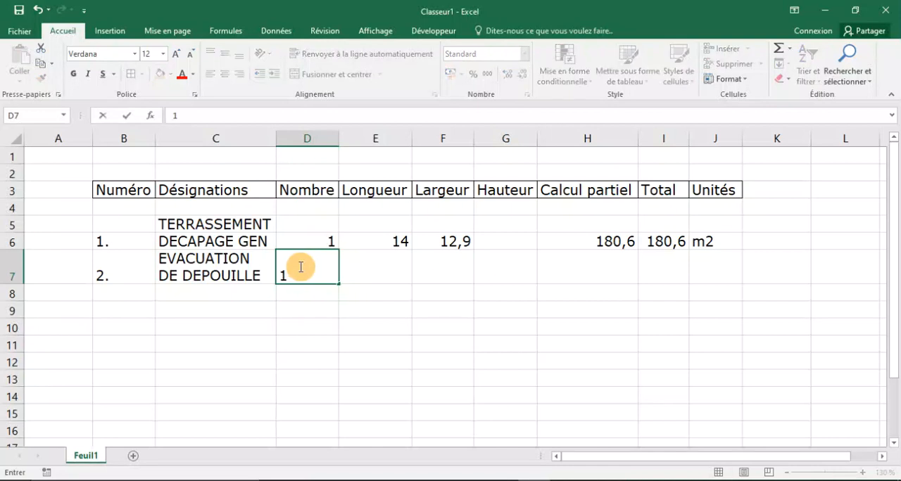
click(372, 257)
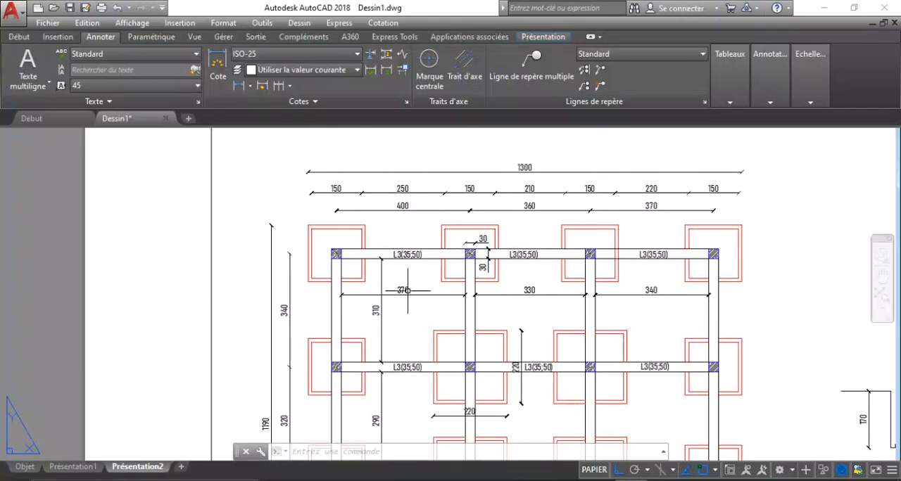
Check the foundation plan's overall extents in AutoCAD and, back in Excel, enter Longueur 14 in cell E7 and Largeur 12,9 in F7.
scroll(309, 151, down, 4)
scroll(324, 186, up, 5)
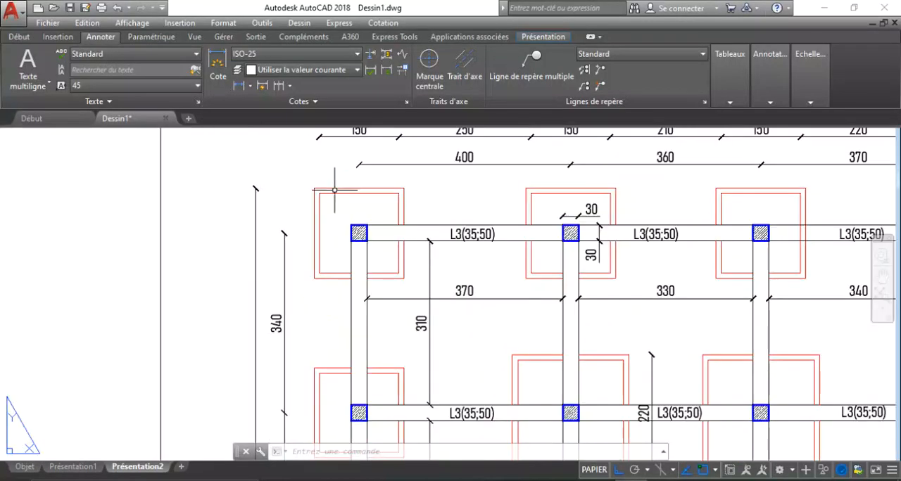
scroll(345, 197, down, 6)
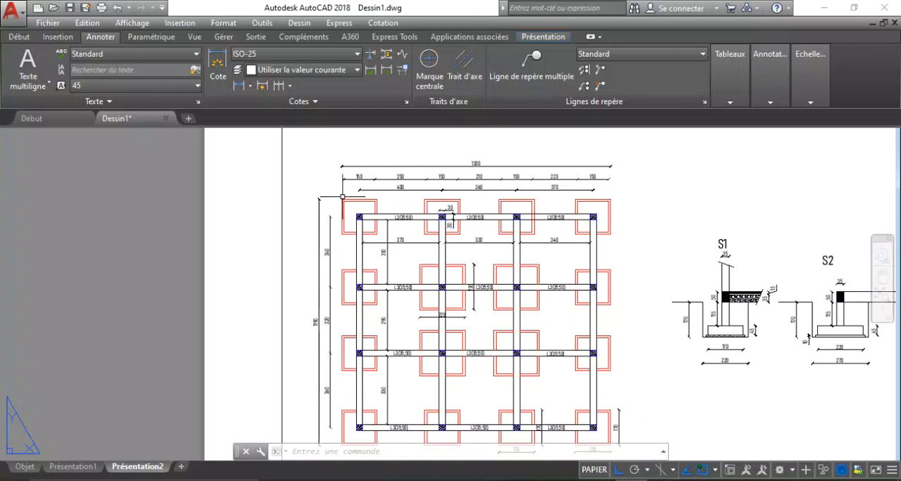
scroll(390, 259, down, 2)
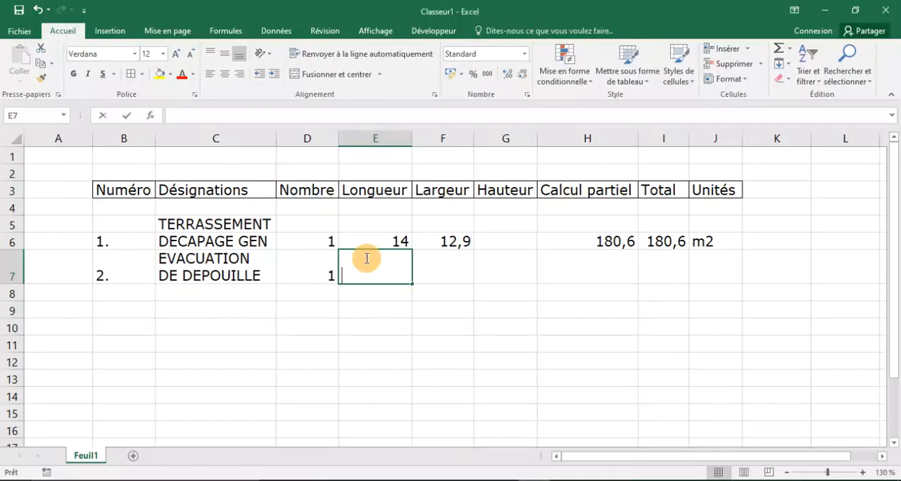
text(14)
key(Tab)
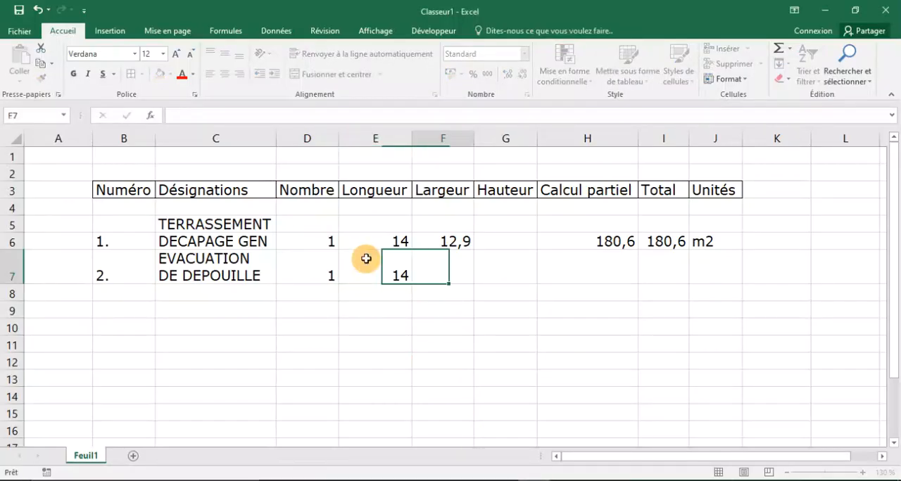
text(12,9)
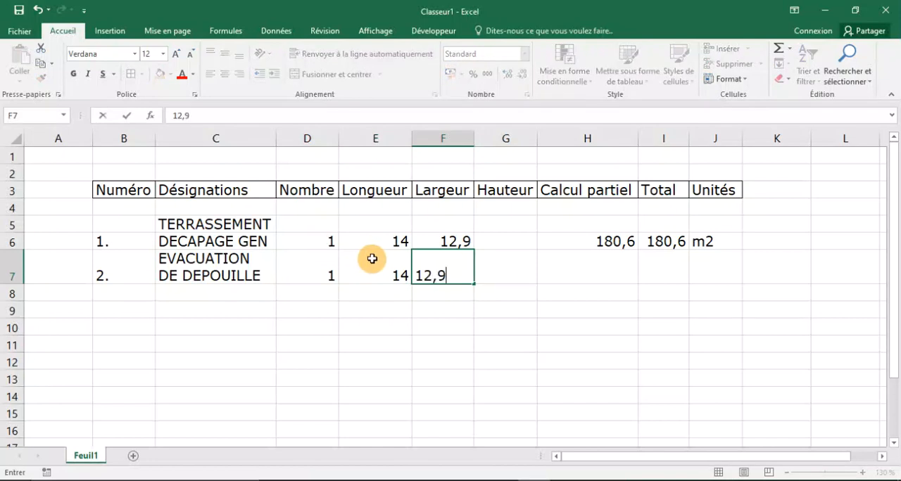
click(528, 258)
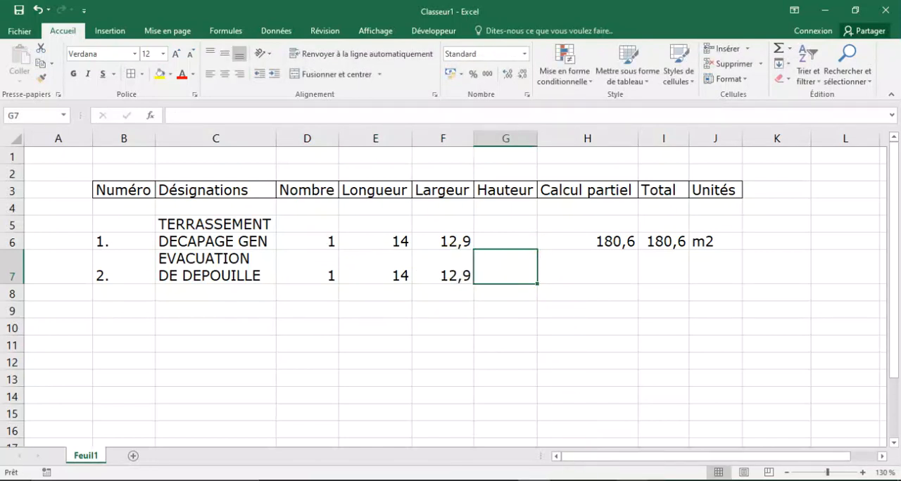
Check the foundation plan in AutoCAD and, back in Excel, enter Hauteur 0,3 for EVACUATION DE DEPOUILLE in cell G7.
click(629, 480)
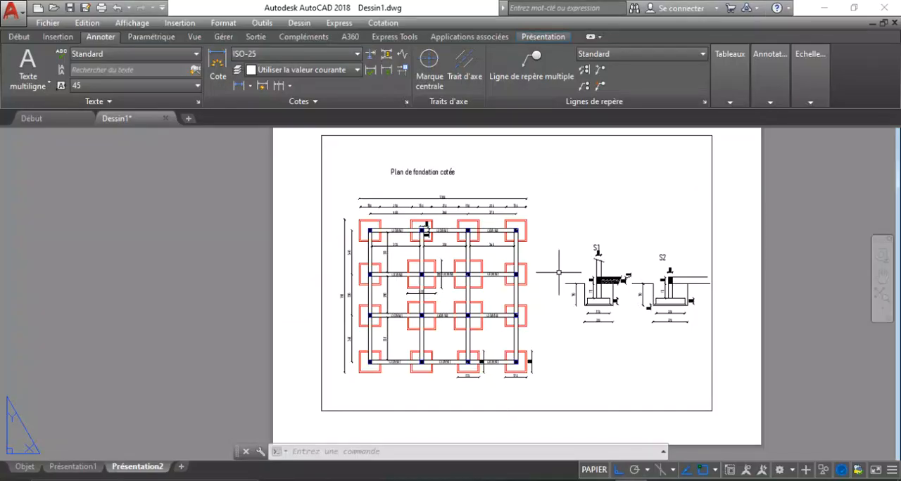
scroll(558, 273, up, 2)
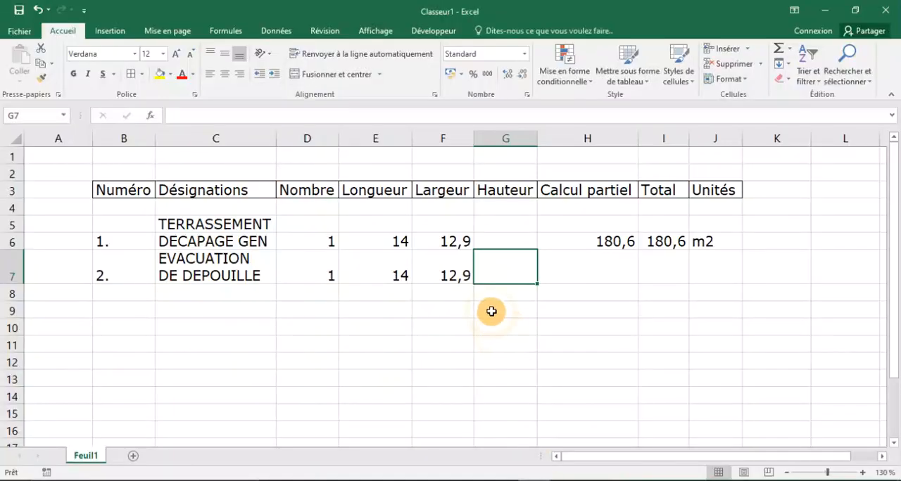
text(0,3)
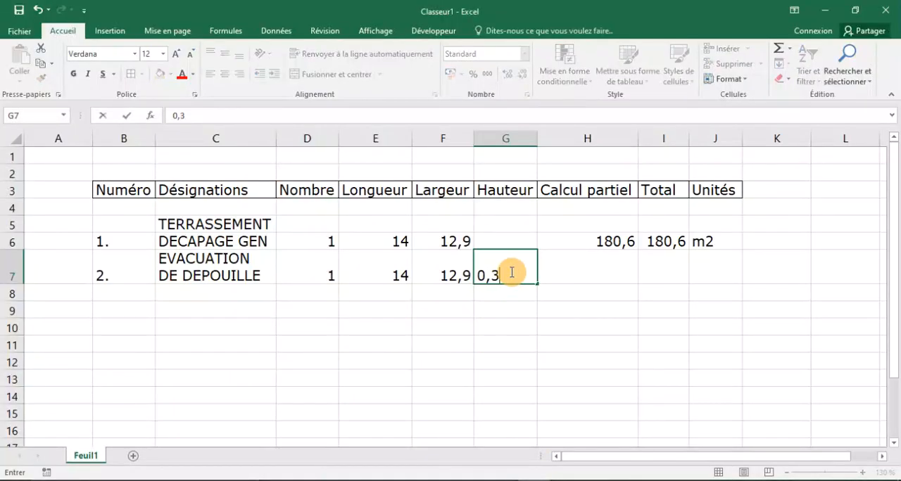
Enter the Calcul partiel formula =E7*F7*G7 for EVACUATION DE DEPOUILLE in cell H7.
click(573, 268)
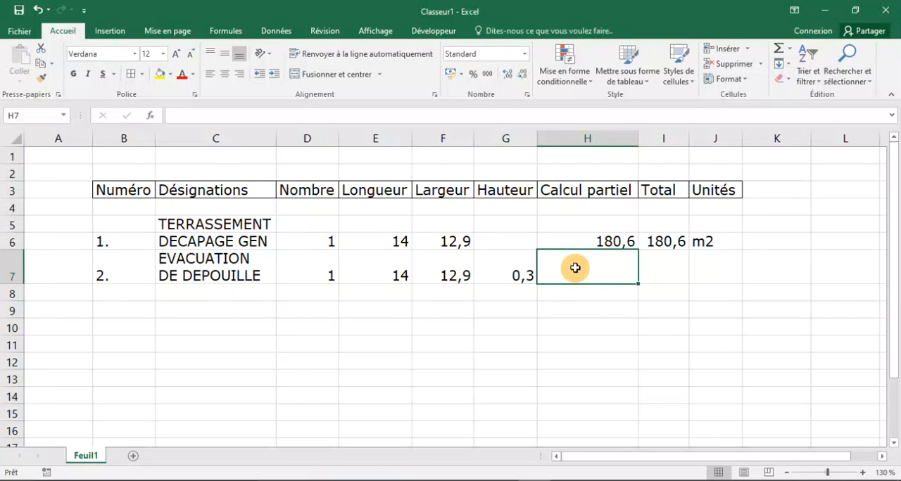
text(+)
key(BackSpace)
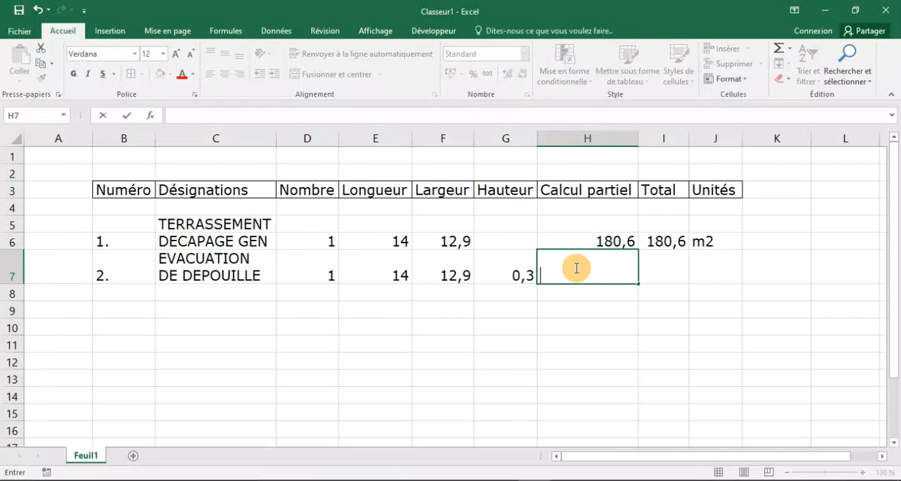
text(=)
click(371, 270)
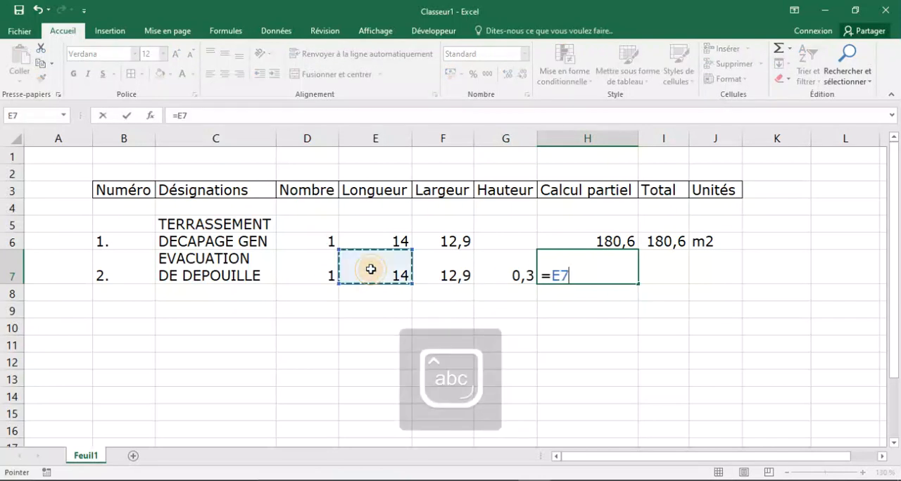
text(*)
click(439, 274)
text(*)
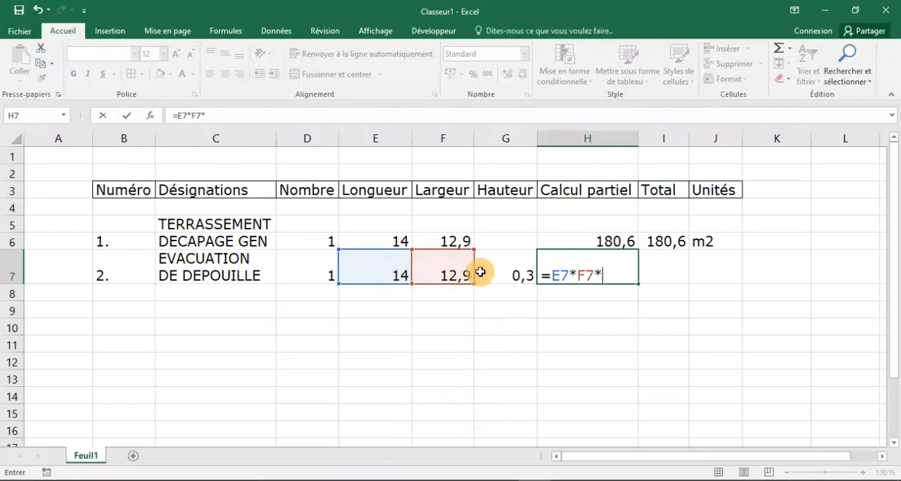
click(486, 273)
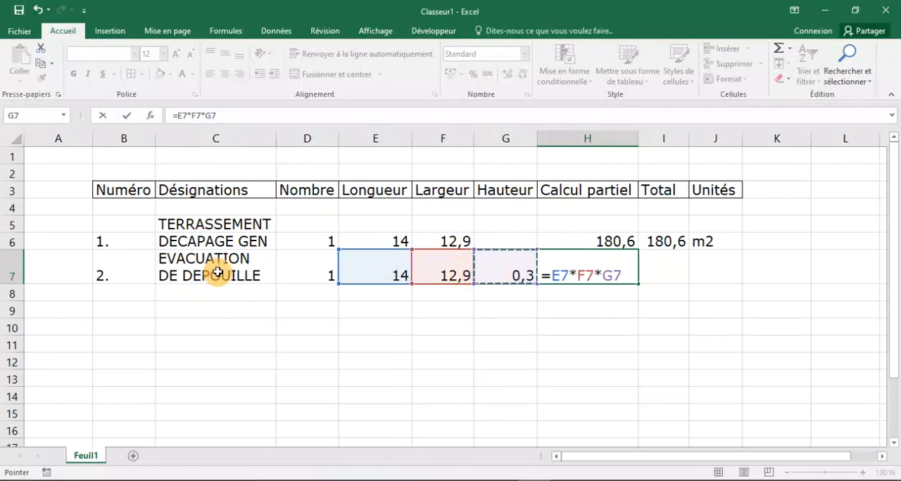
key(Return)
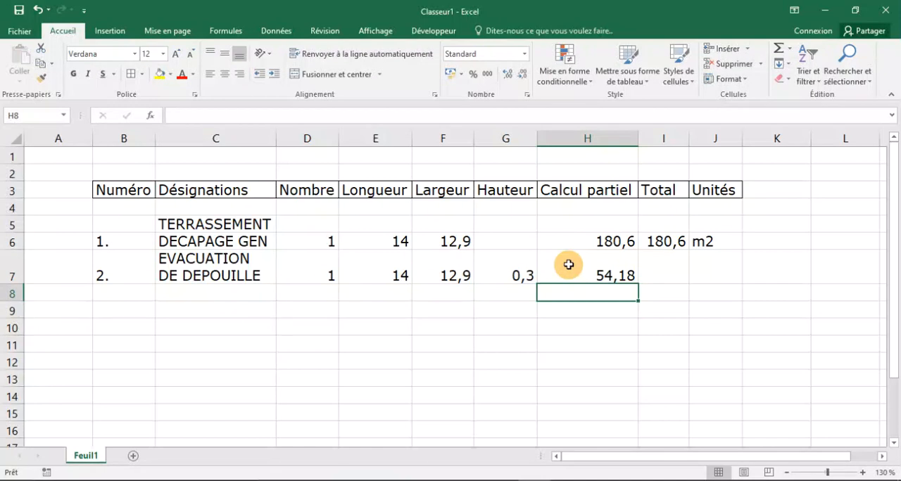
click(569, 265)
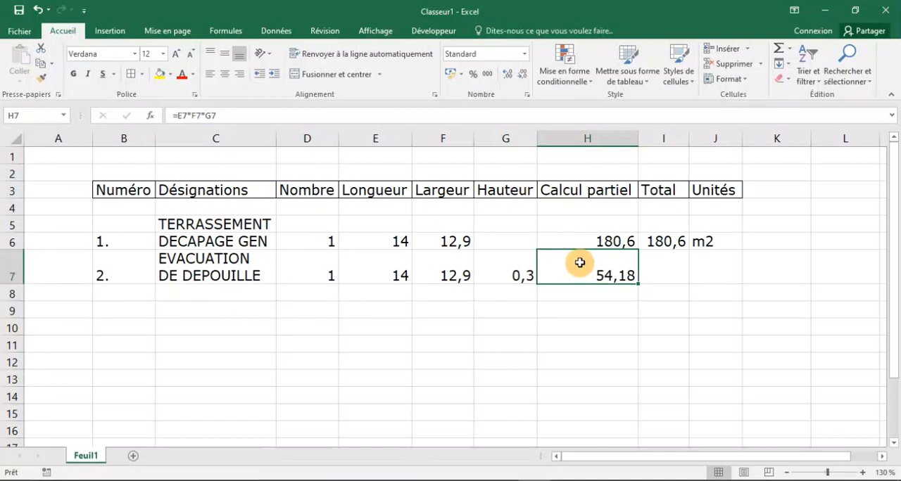
click(646, 259)
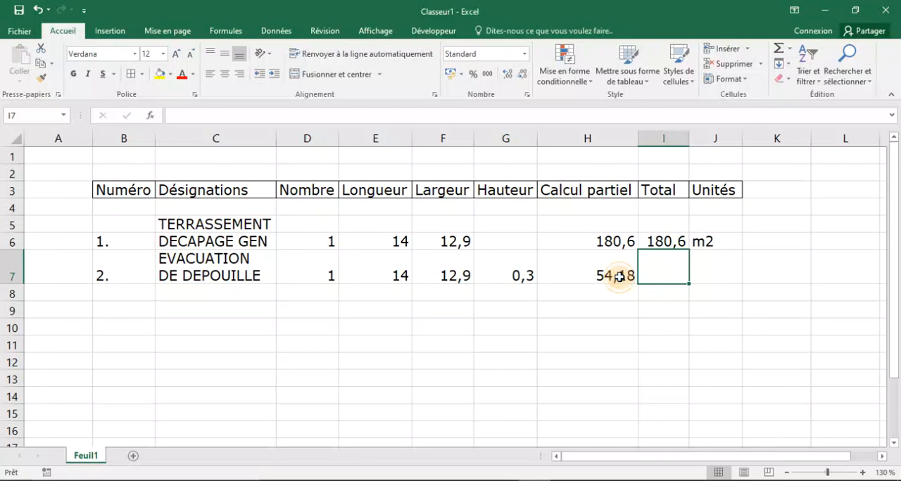
click(619, 276)
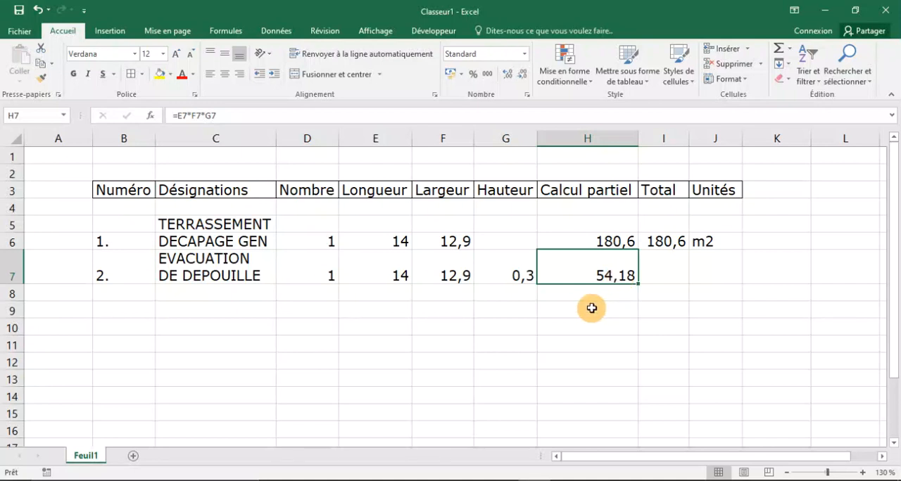
click(644, 274)
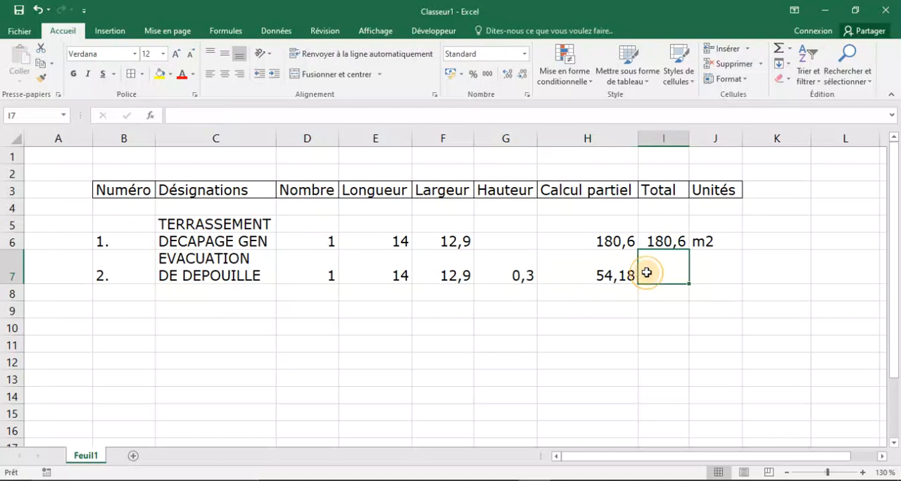
click(598, 292)
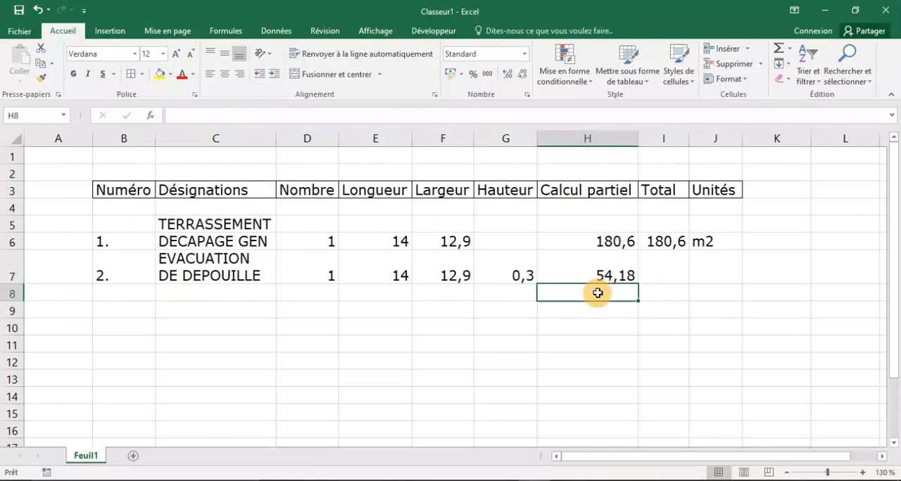
text(=)
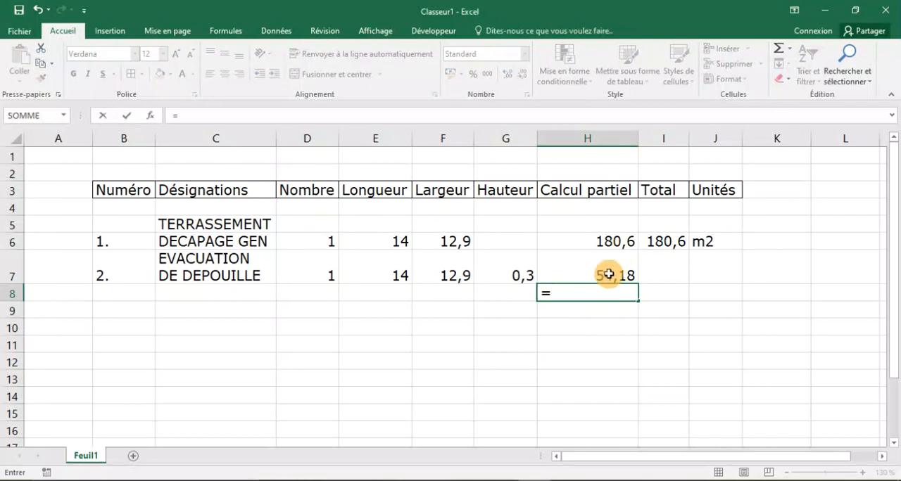
click(608, 274)
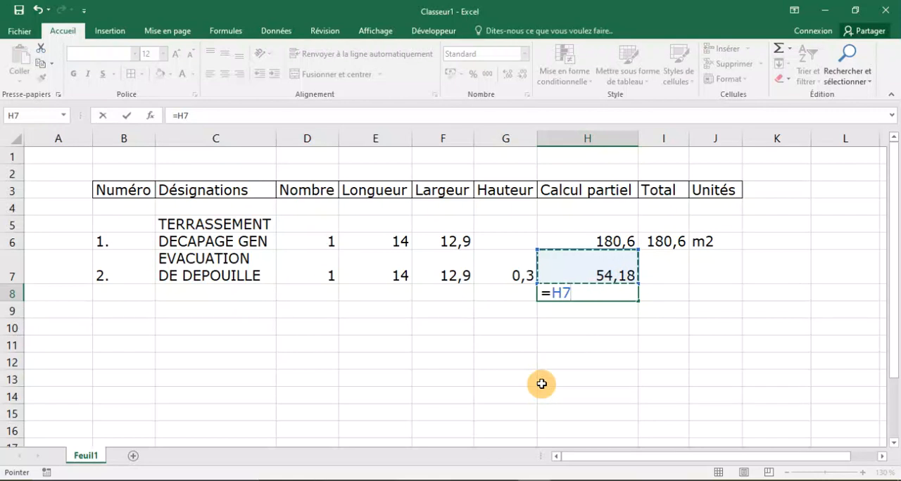
text(+)
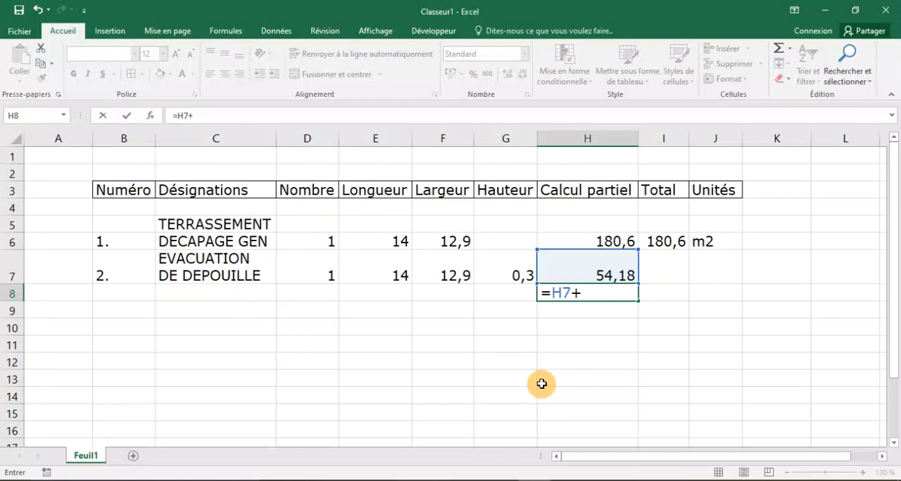
click(567, 480)
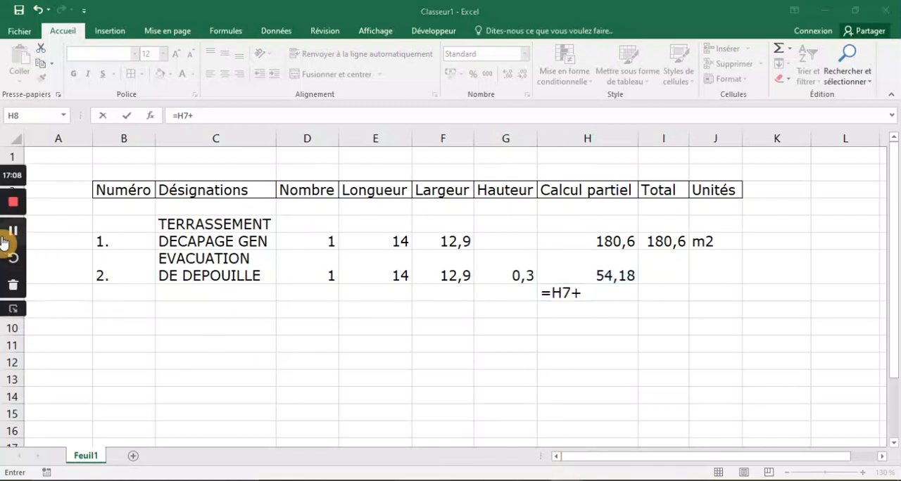
click(16, 310)
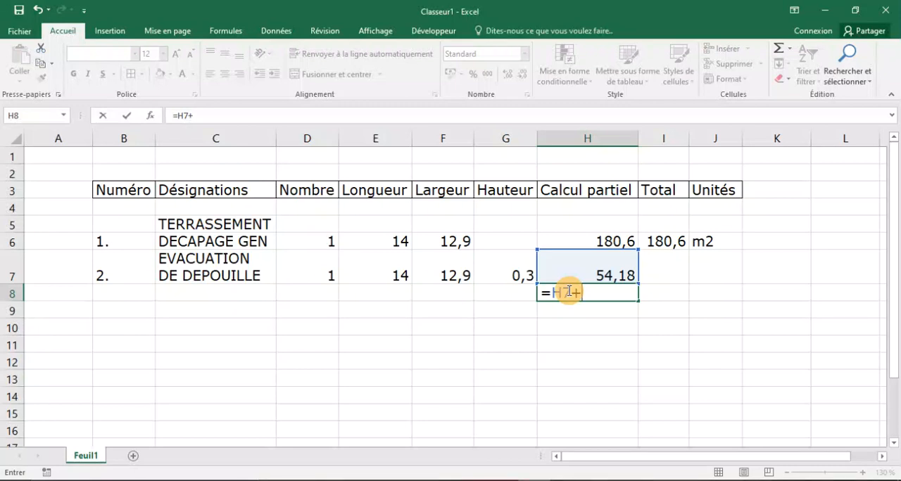
key(BackSpace)
key(BackSpace)
key(BackSpace)
key(BackSpace)
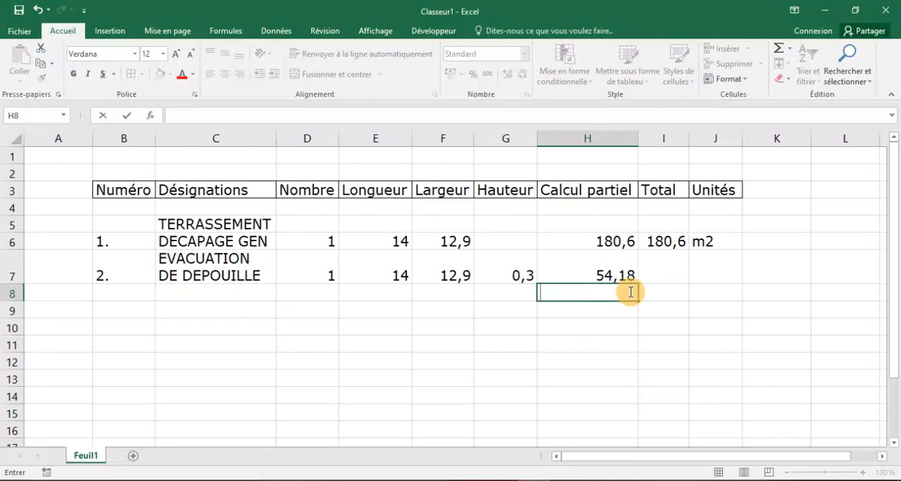
Enter the Total formula =H7*1,5 for EVACUATION DE DEPOUILLE in cell I7.
click(661, 276)
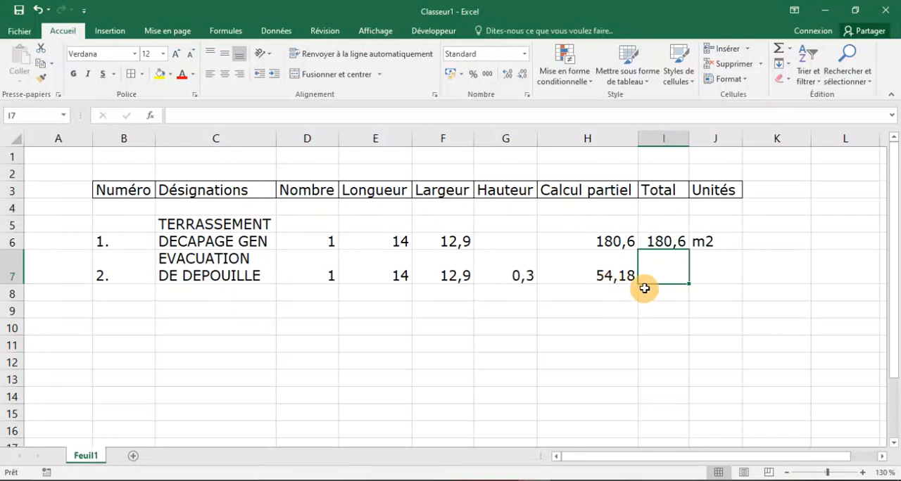
text(=)
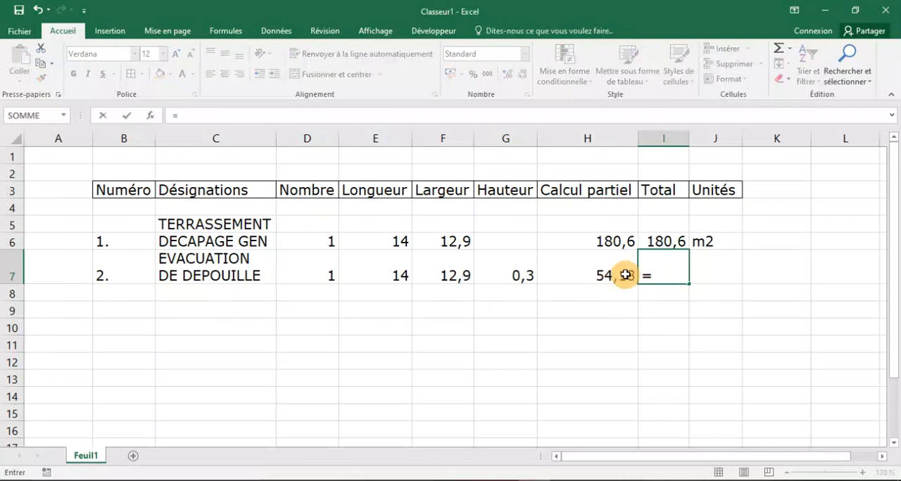
click(621, 275)
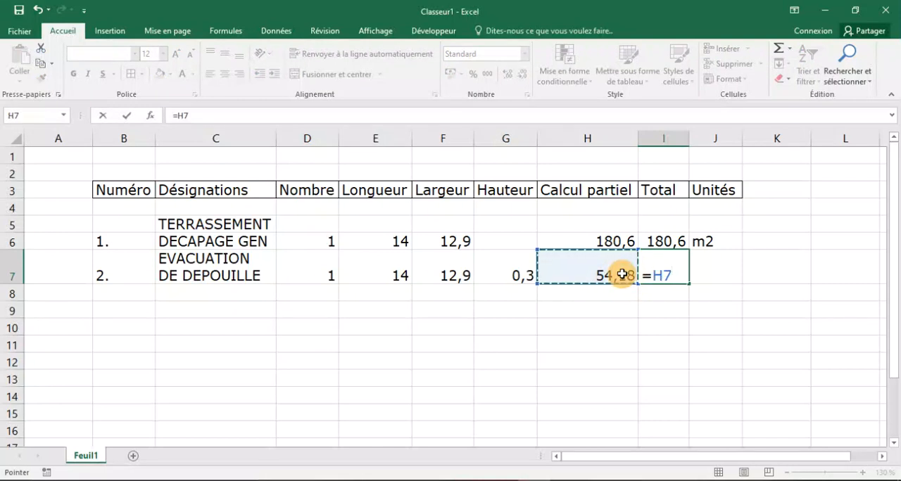
text(*)
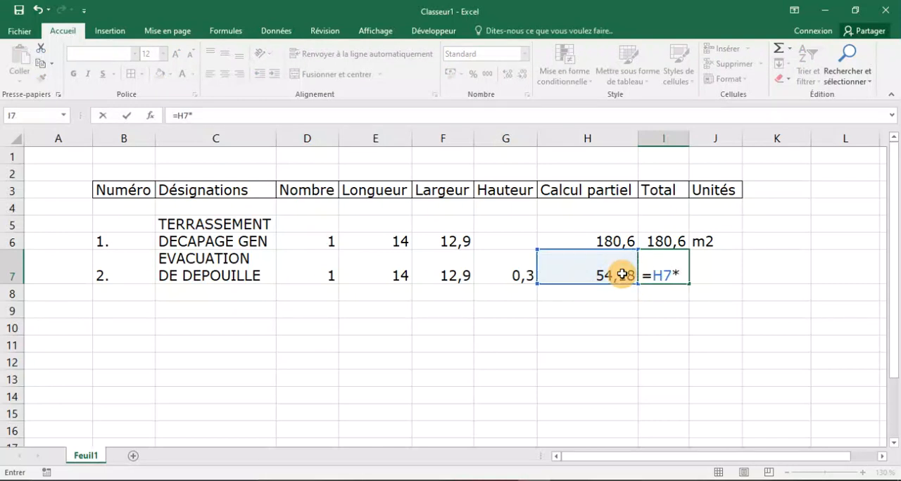
text(1,5)
key(Return)
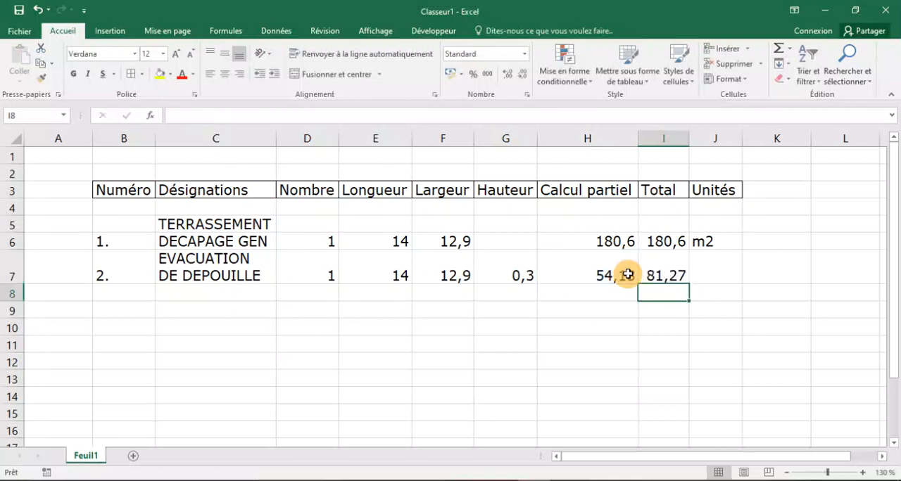
Enter m3 as the unit of the EVACUATION DE DEPOUILLE item in cell J7.
click(709, 265)
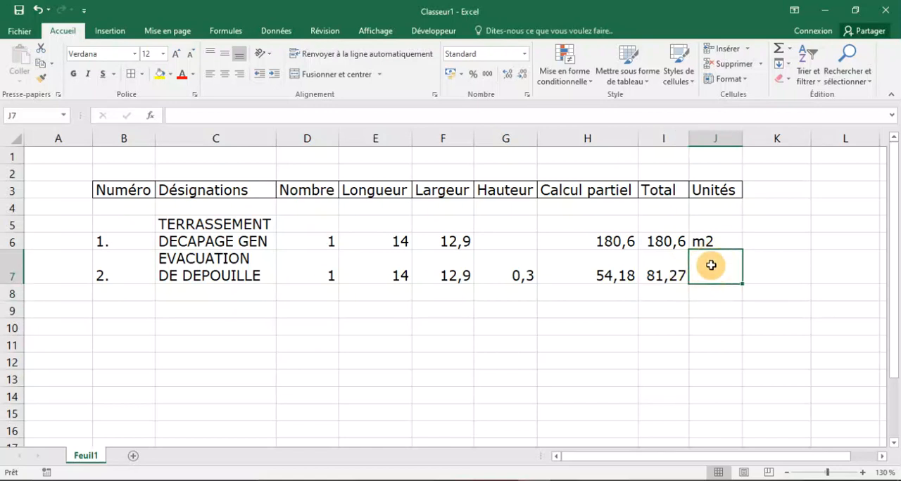
text(m3)
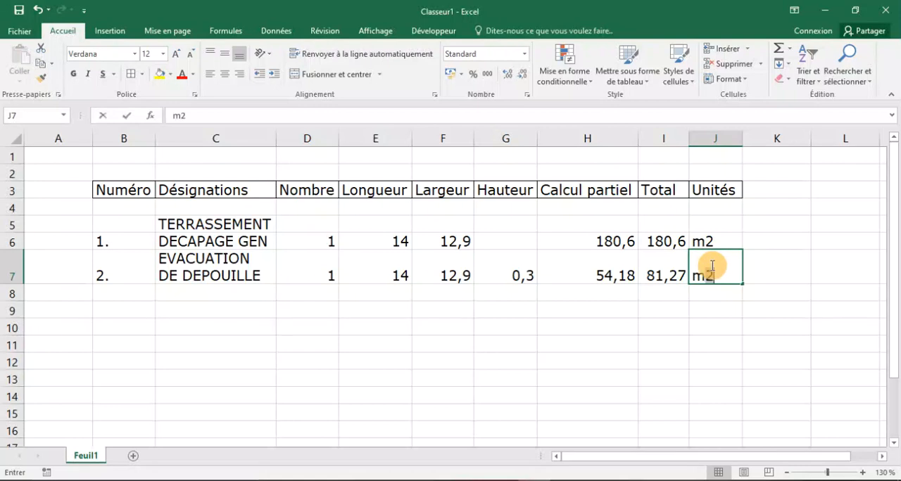
click(359, 362)
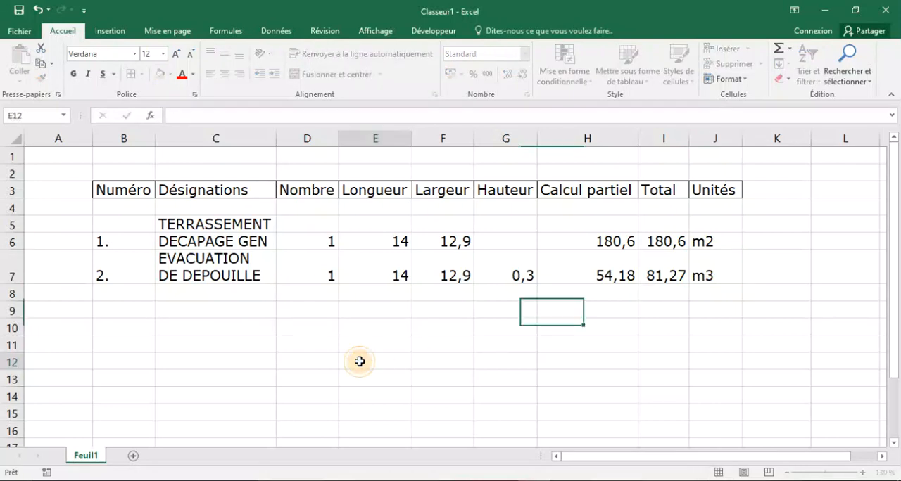
click(648, 281)
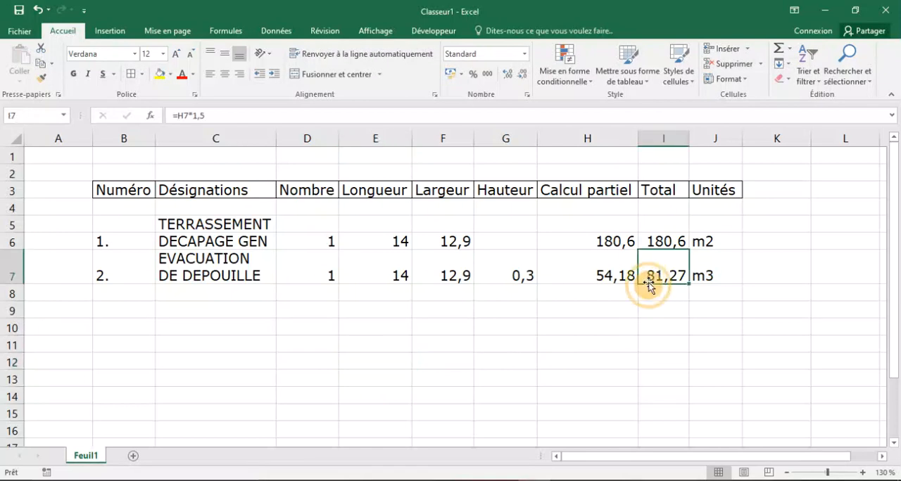
click(653, 137)
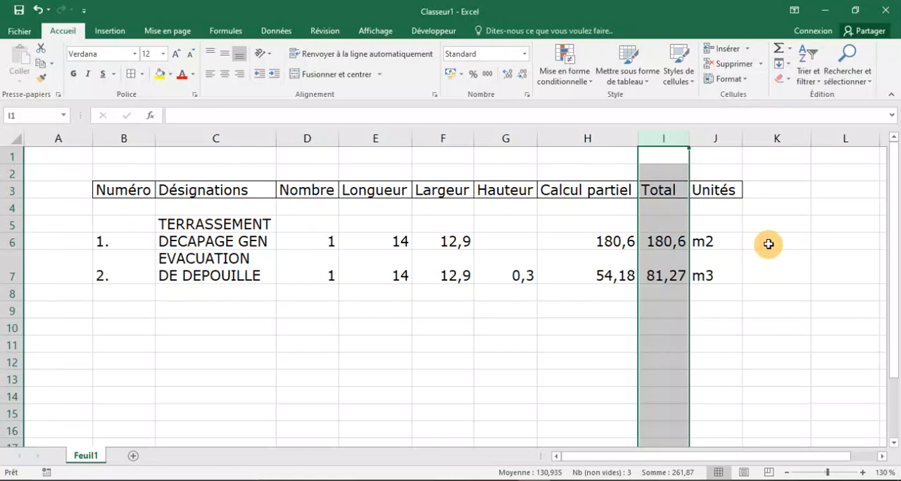
click(680, 280)
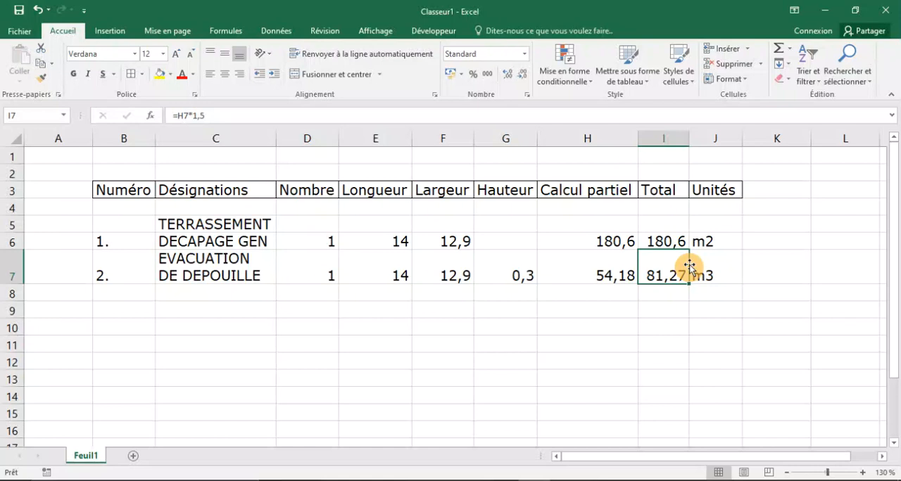
Format the DECAPAGE GEN total in cell I6 with the Nombre category and 2 decimals.
click(649, 239)
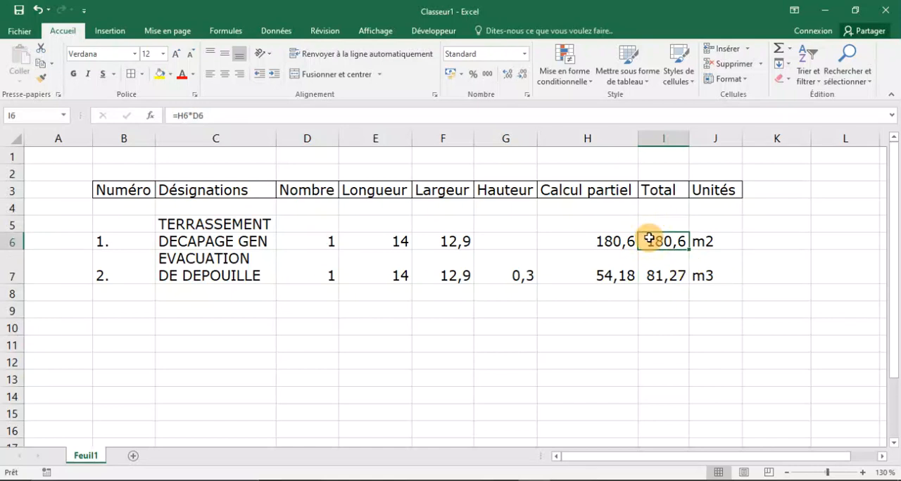
right_click(649, 238)
click(690, 426)
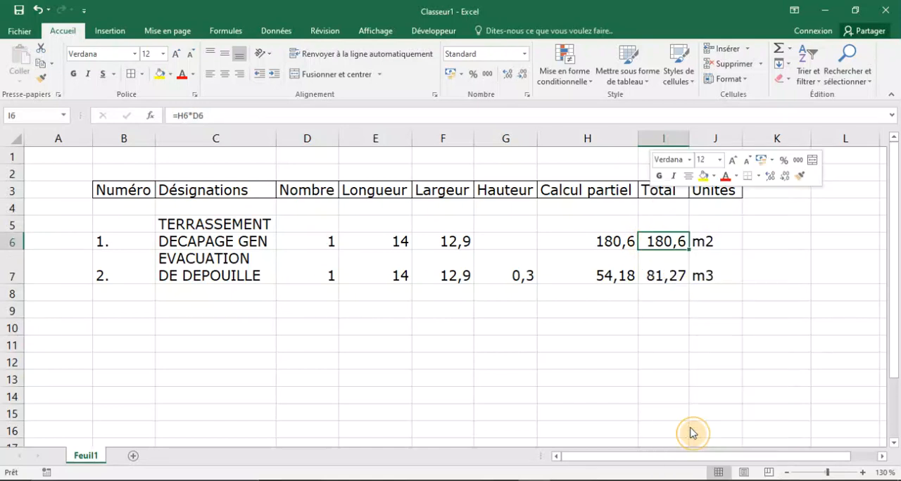
click(535, 238)
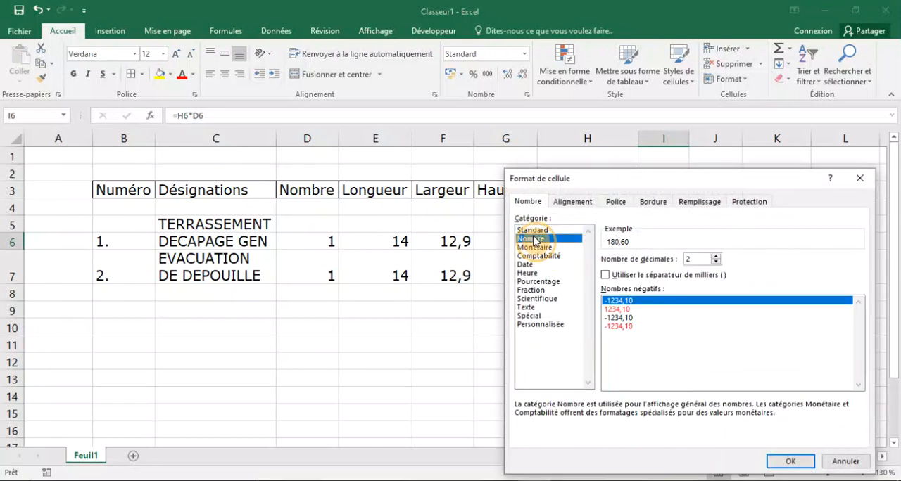
click(775, 465)
Format the EVACUATION DE DEPOUILLE total in cell I7 with the Nombre category and 3 decimals.
click(664, 271)
right_click(665, 269)
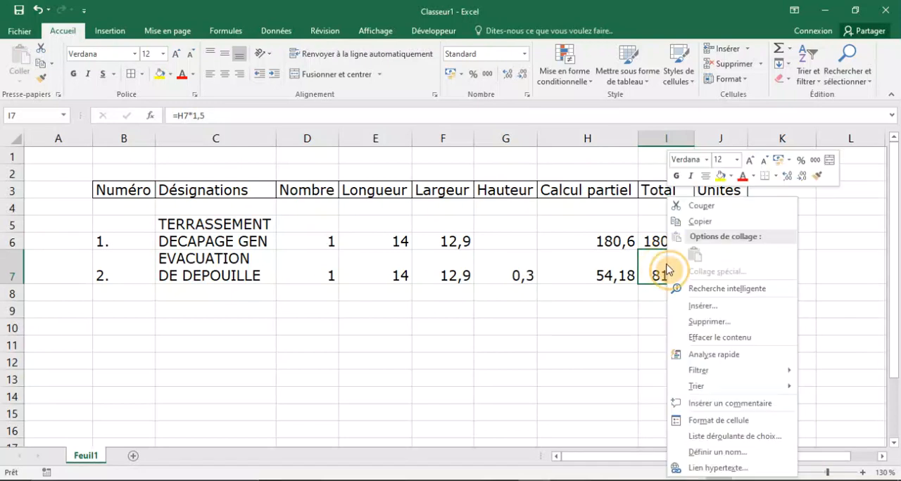
click(716, 421)
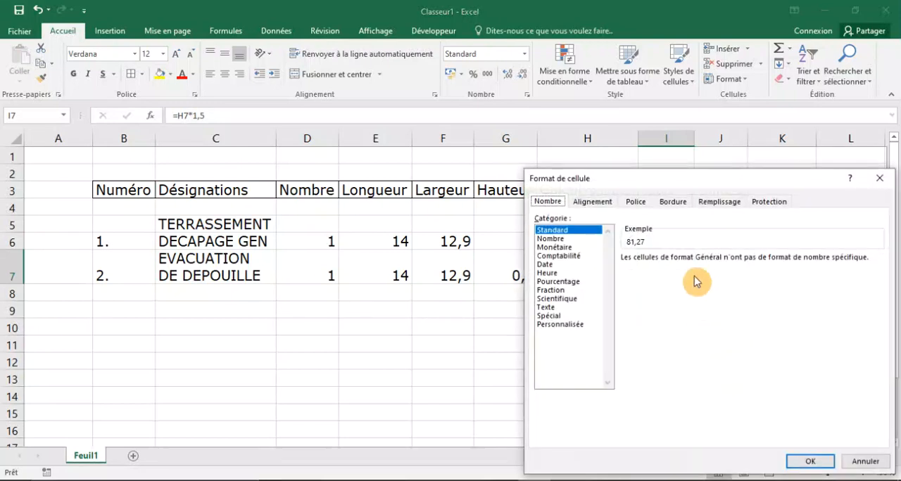
click(552, 238)
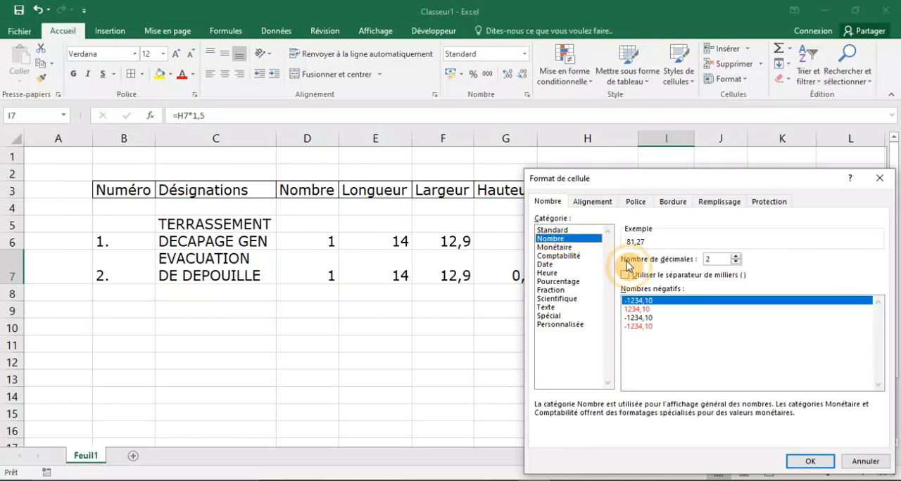
click(736, 257)
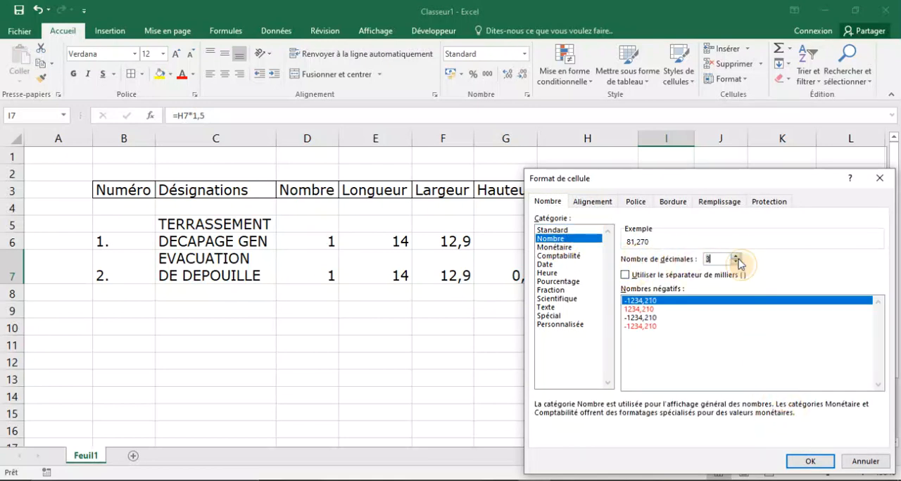
click(810, 461)
click(682, 404)
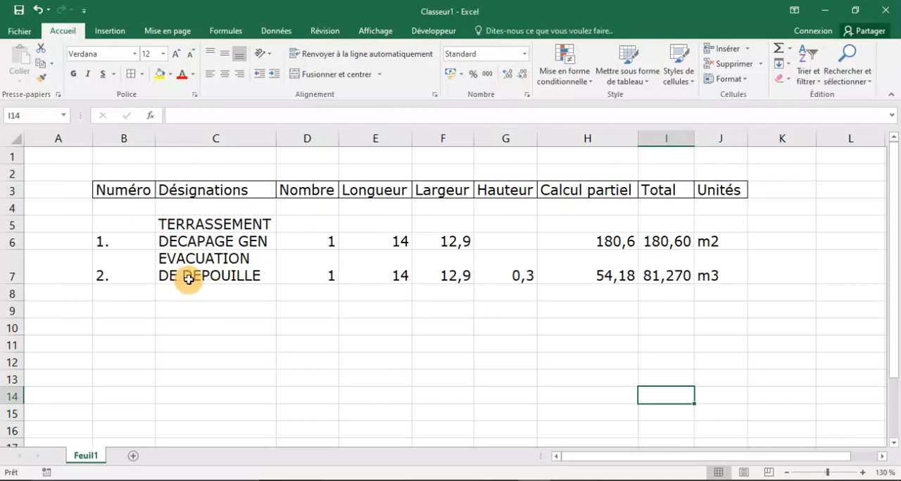
Add item 3. to the table in cell B9 with the designation FOUILLES ISOLEES in cell C9.
click(132, 315)
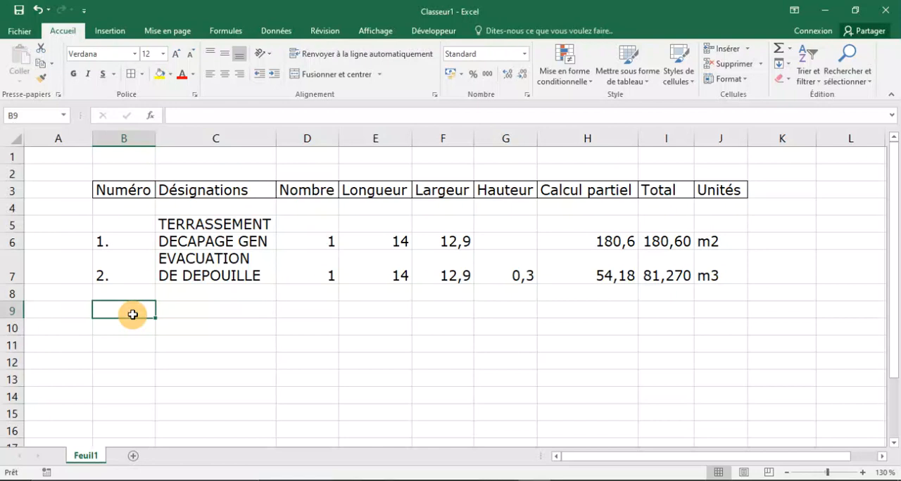
text(3)
key(Caps_Lock)
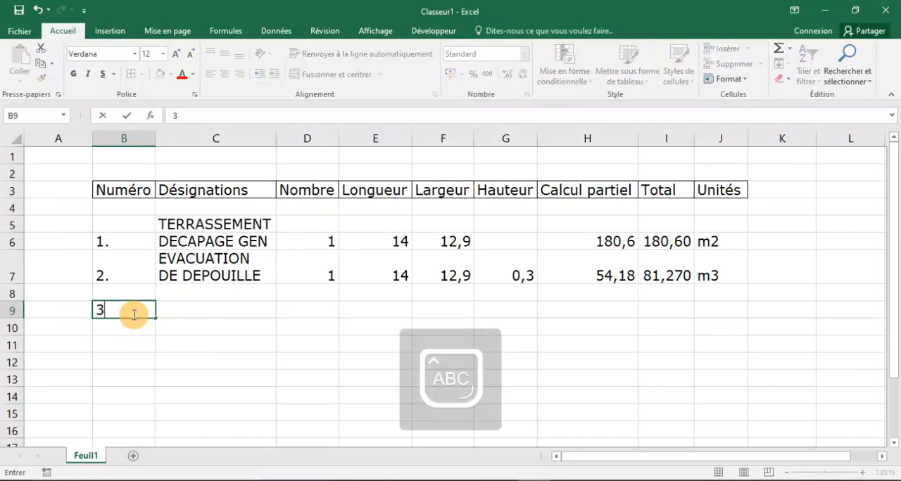
text(.)
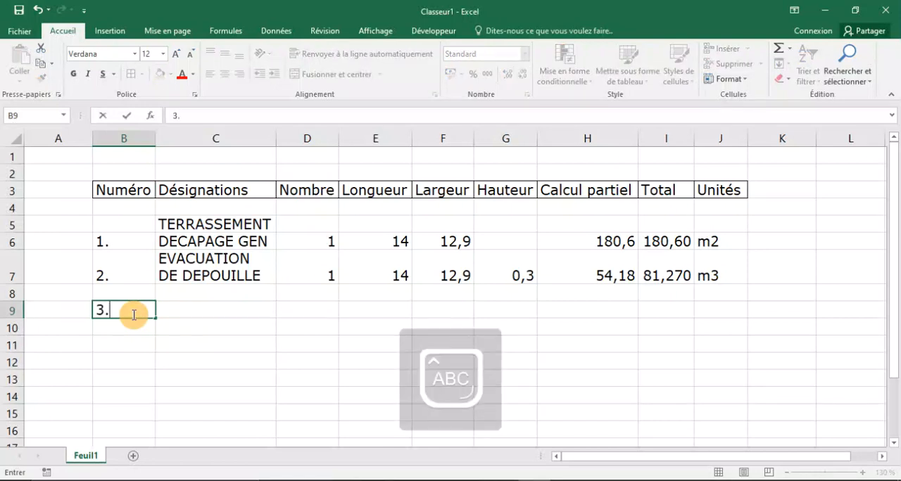
click(202, 321)
click(209, 310)
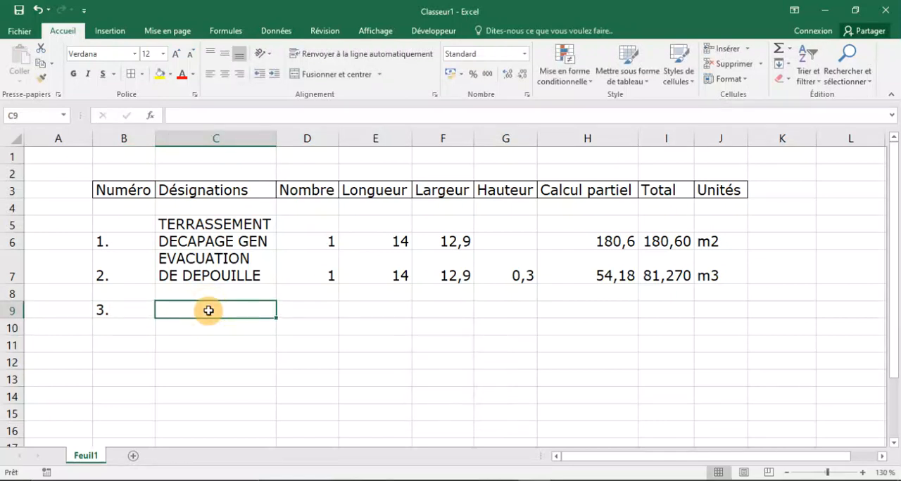
text(FOUISL)
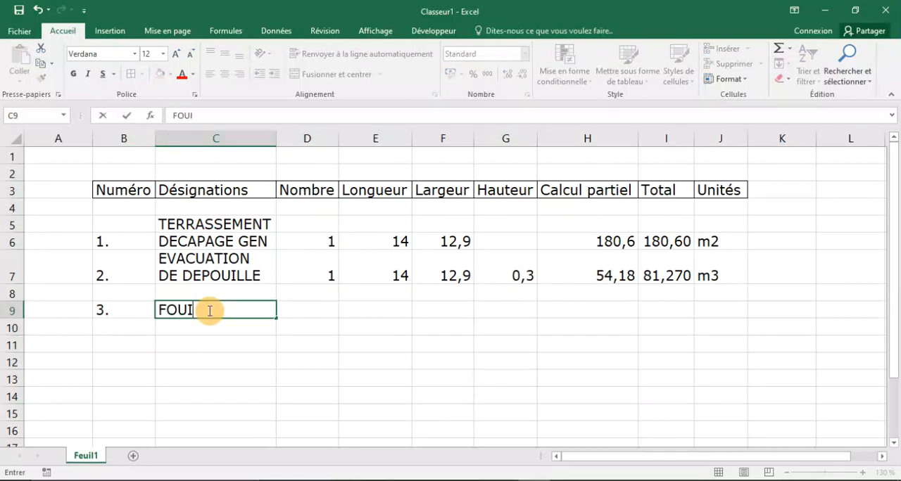
key(BackSpace)
key(BackSpace)
text(LLES ISOL)
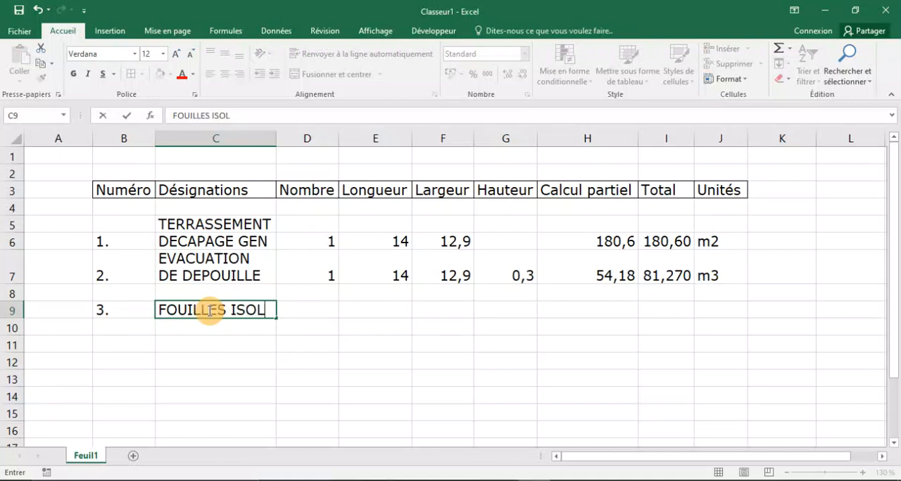
text(EES)
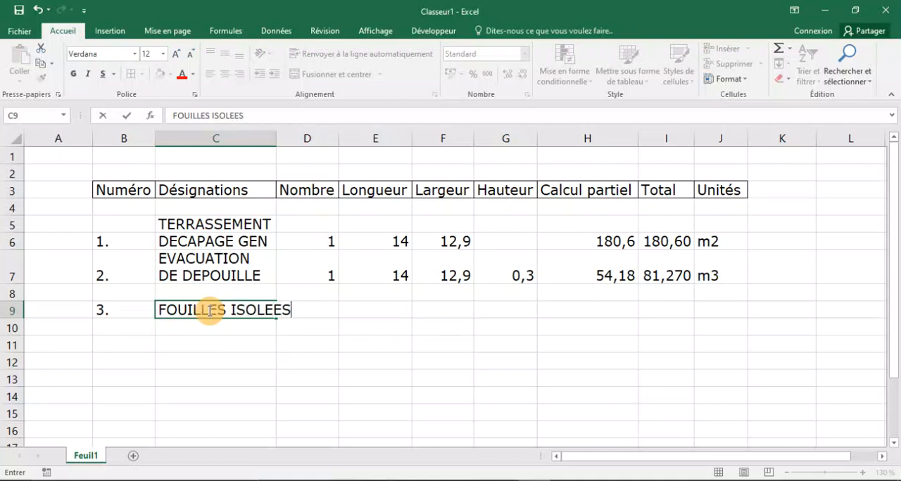
Widen the Désignations column so that FOUILLES ISOLEES fits within it.
click(281, 155)
drag(275, 142, 301, 141)
click(288, 363)
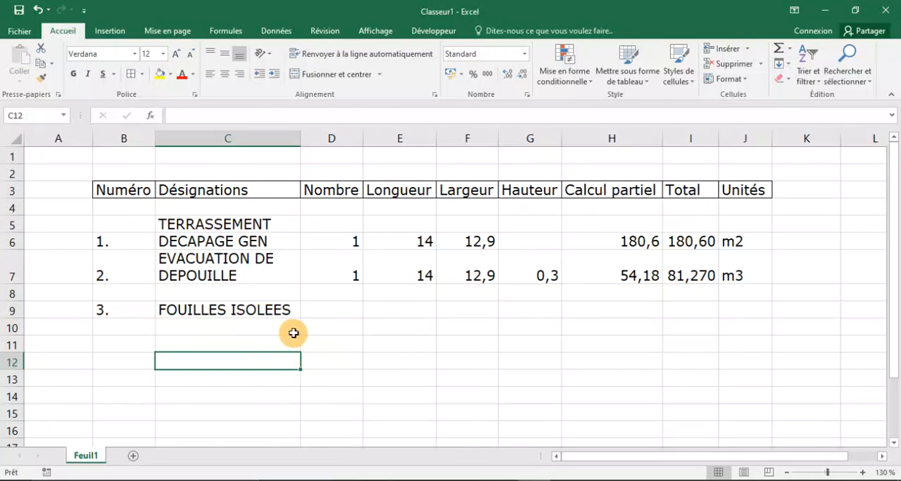
Switch to the AutoCAD foundation plan and examine the footing types, their plan dimensions and sections S1 and S2.
click(629, 480)
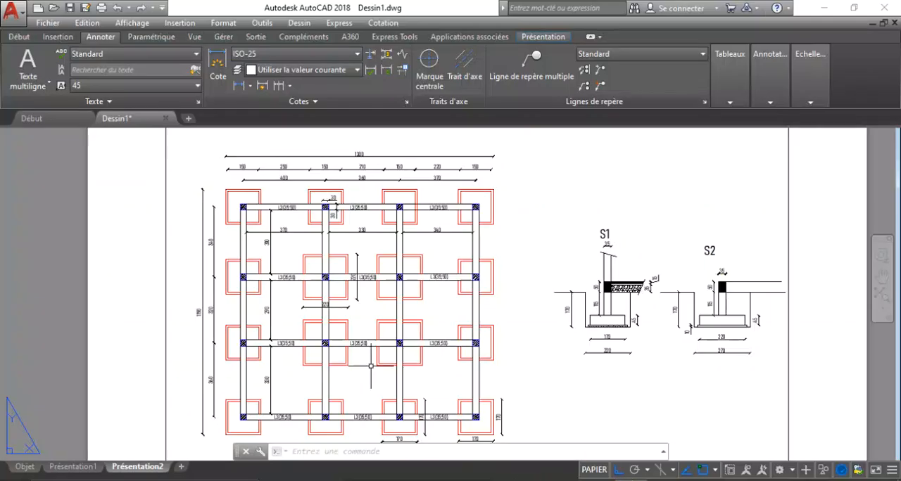
scroll(234, 186, up, 1)
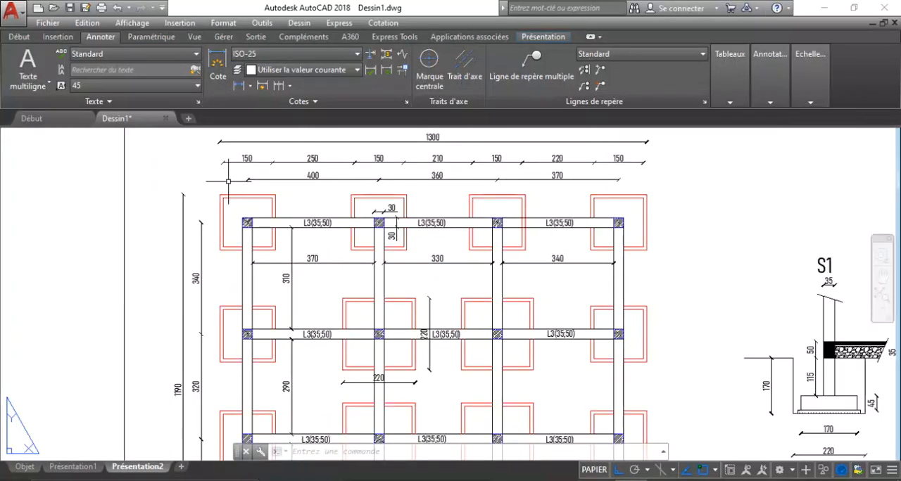
scroll(233, 186, down, 1)
scroll(243, 183, up, 3)
scroll(252, 182, down, 6)
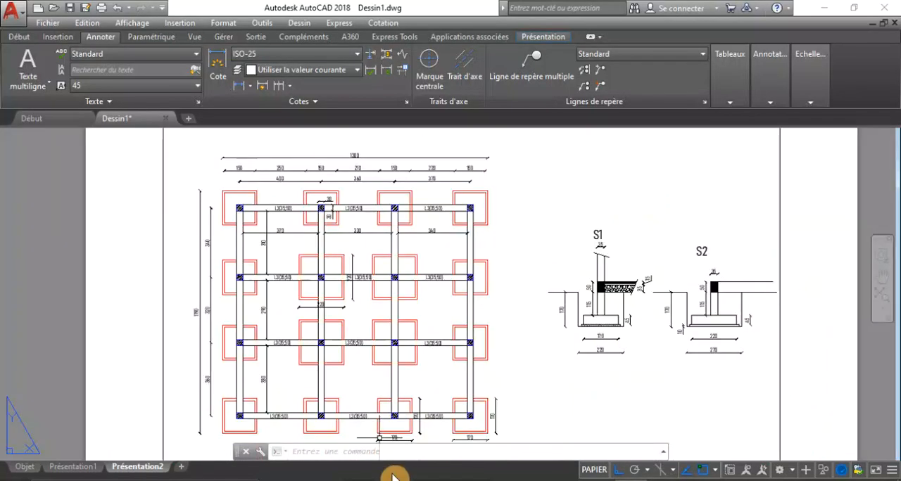
scroll(343, 328, up, 6)
scroll(342, 328, down, 2)
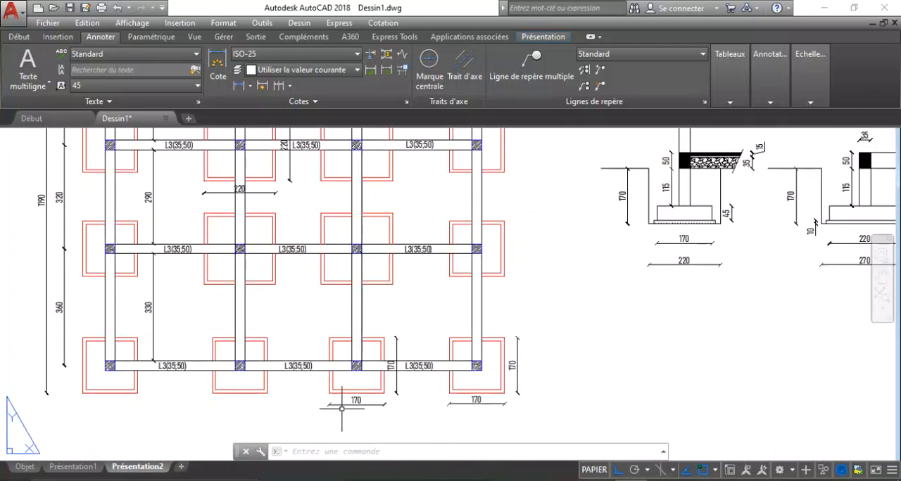
scroll(369, 387, up, 4)
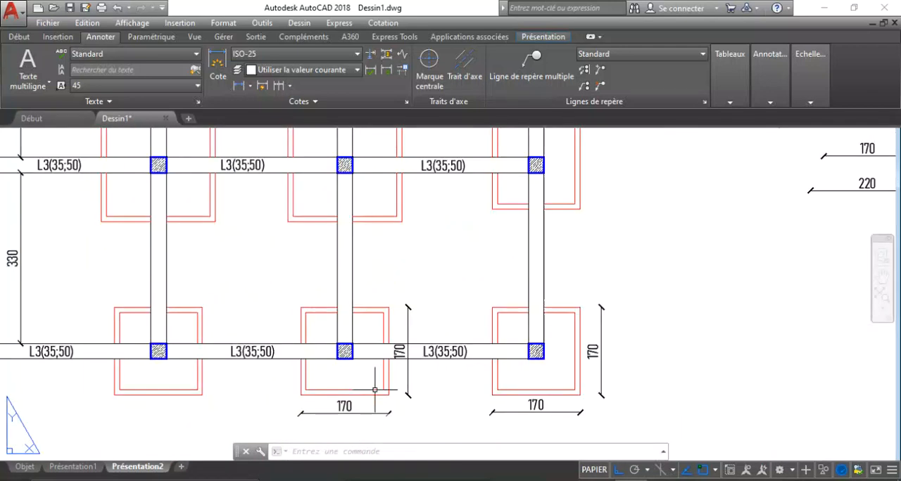
scroll(246, 367, down, 3)
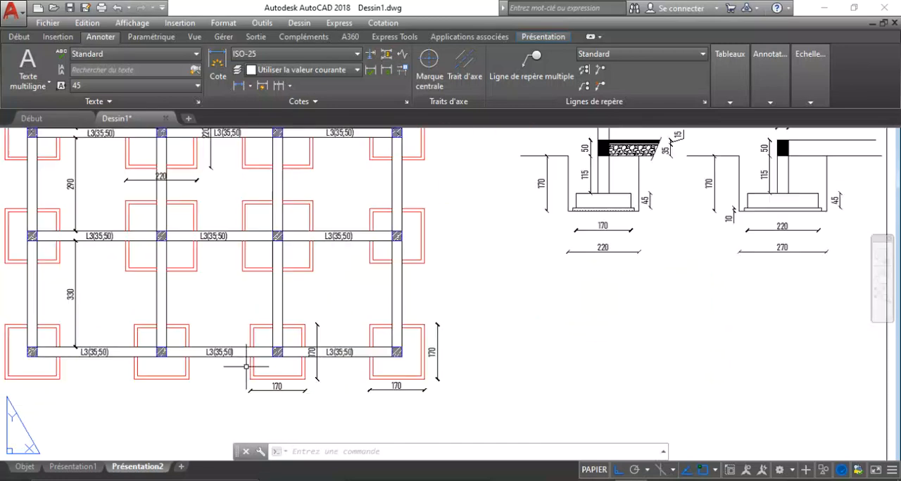
scroll(411, 358, down, 2)
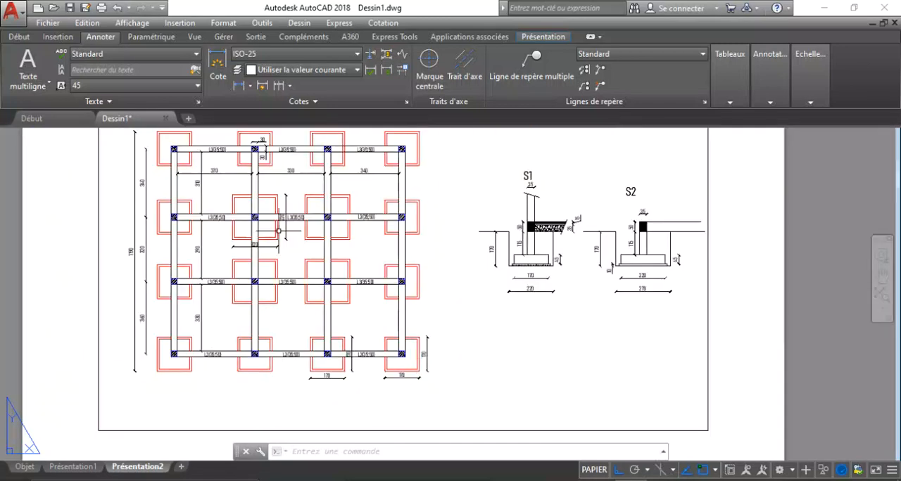
scroll(242, 201, up, 4)
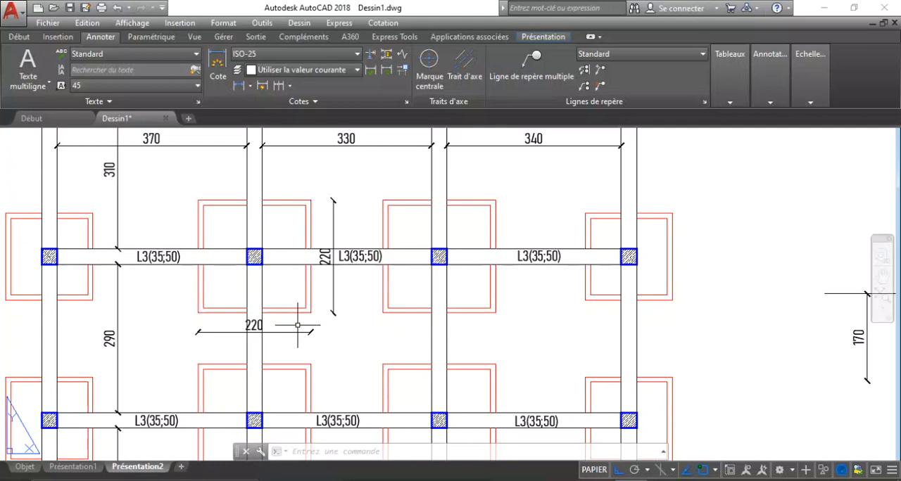
scroll(297, 325, down, 3)
scroll(553, 304, up, 5)
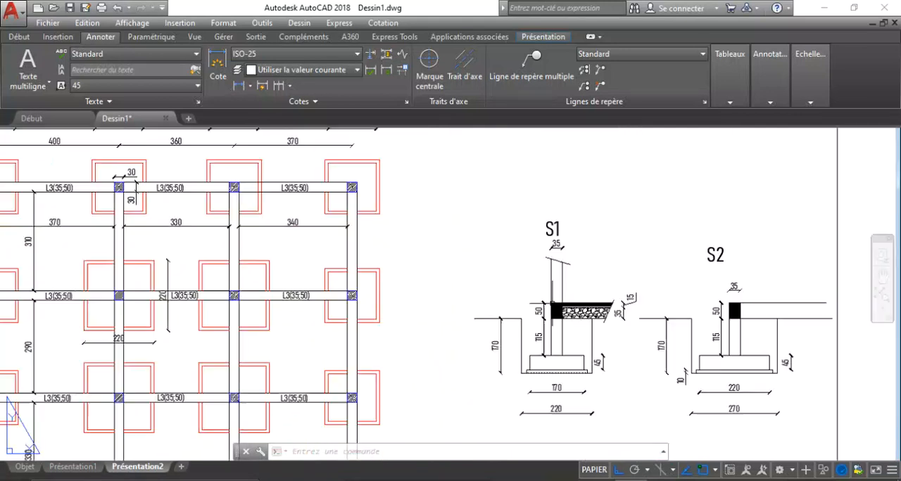
scroll(445, 320, down, 3)
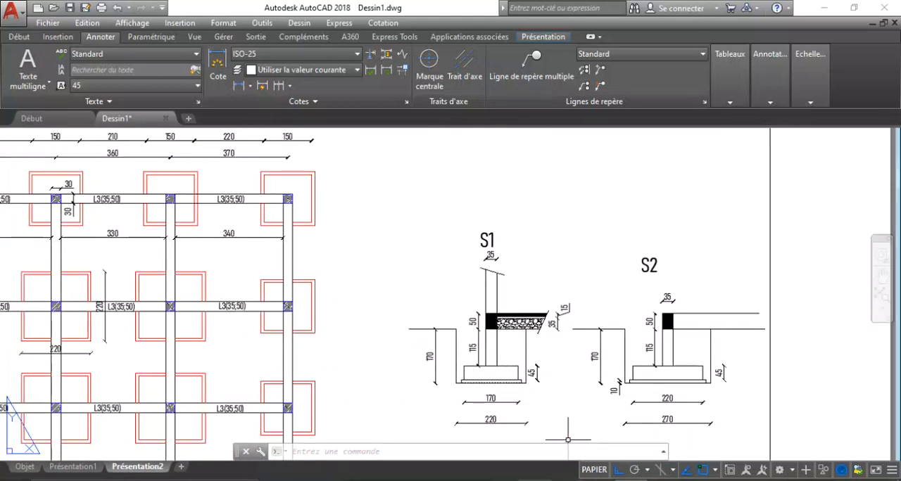
Return to the Excel table and enter S1 as a sub-item of FOUILLES ISOLEES in cell C10.
click(533, 430)
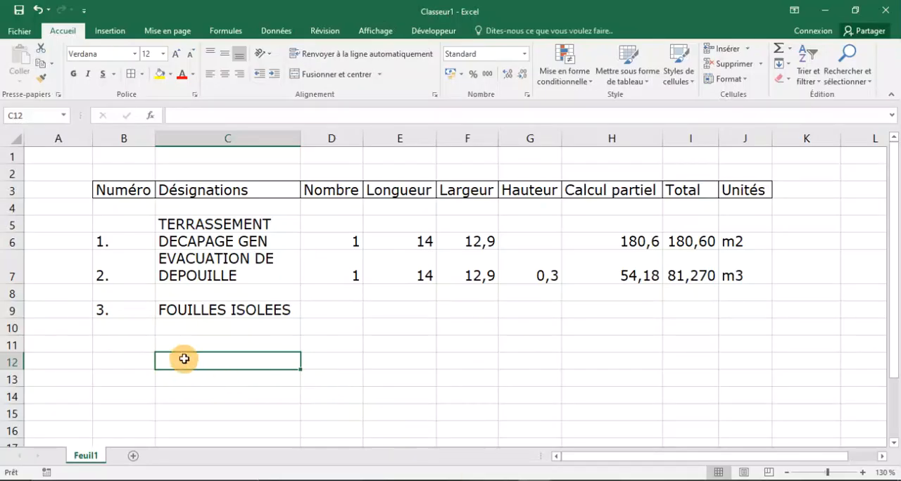
click(197, 325)
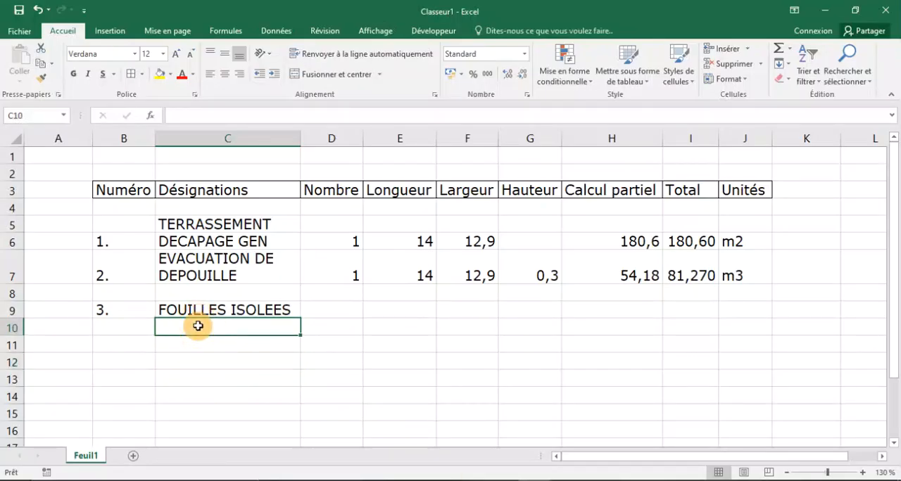
text(S1)
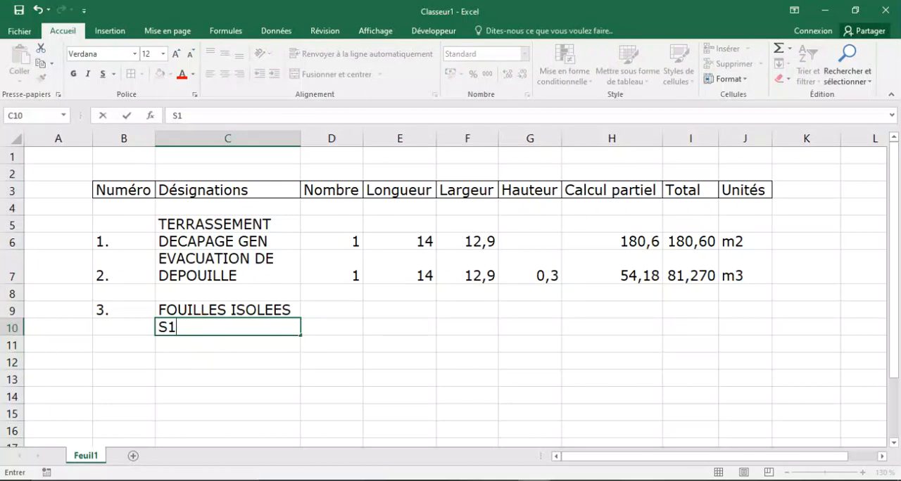
Switch to the AutoCAD foundation plan and examine section S1, comparing the footing width with the overall excavation width.
click(628, 480)
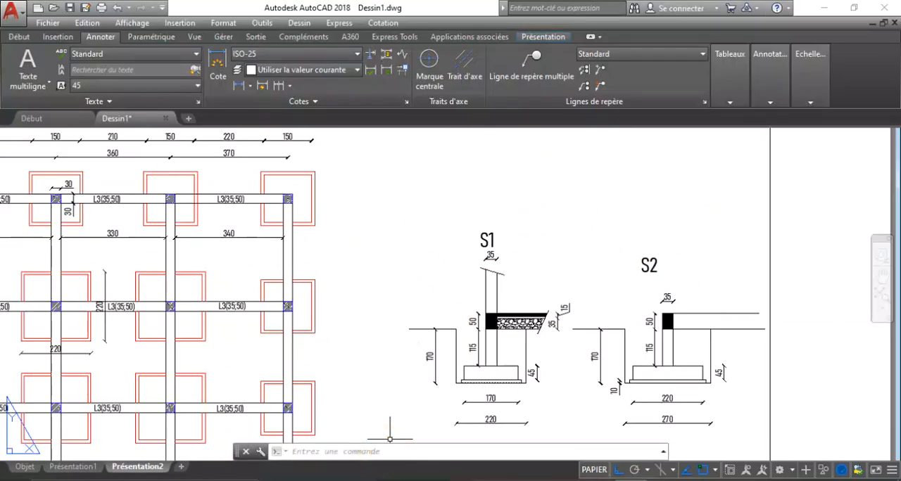
scroll(478, 378, up, 5)
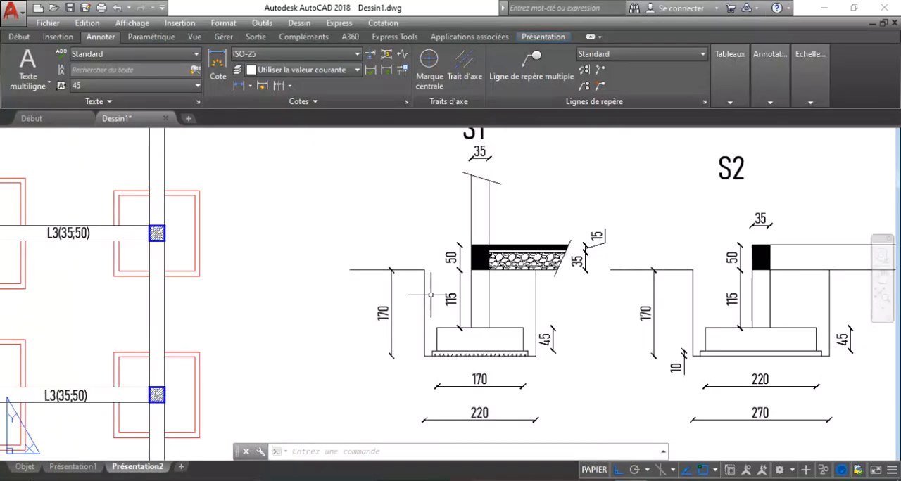
scroll(436, 348, down, 2)
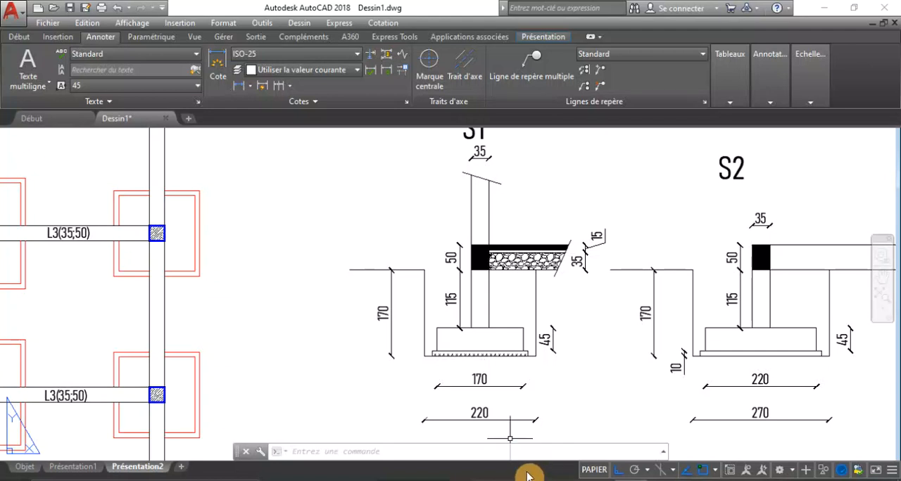
scroll(454, 339, up, 2)
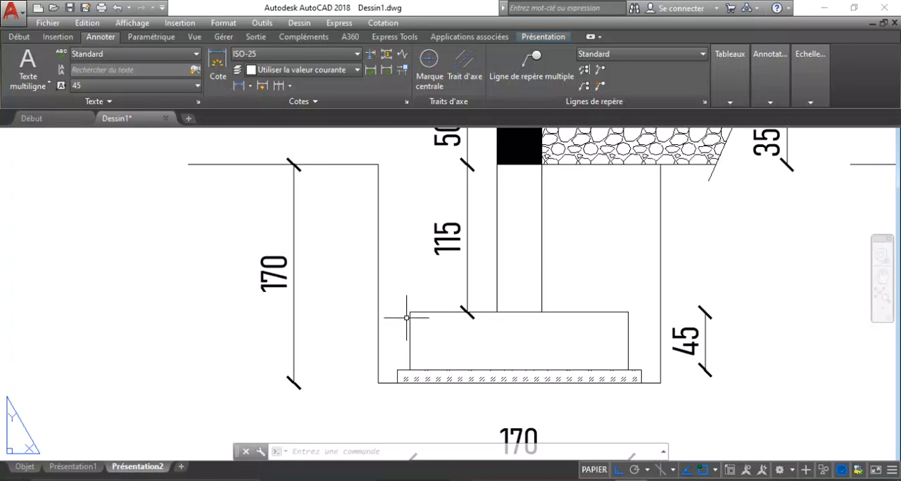
scroll(406, 318, down, 5)
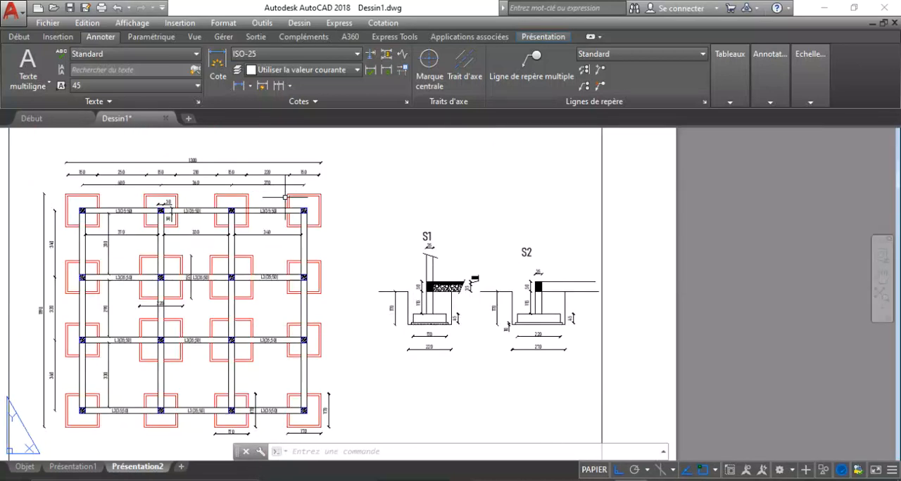
scroll(286, 197, down, 1)
scroll(373, 270, up, 4)
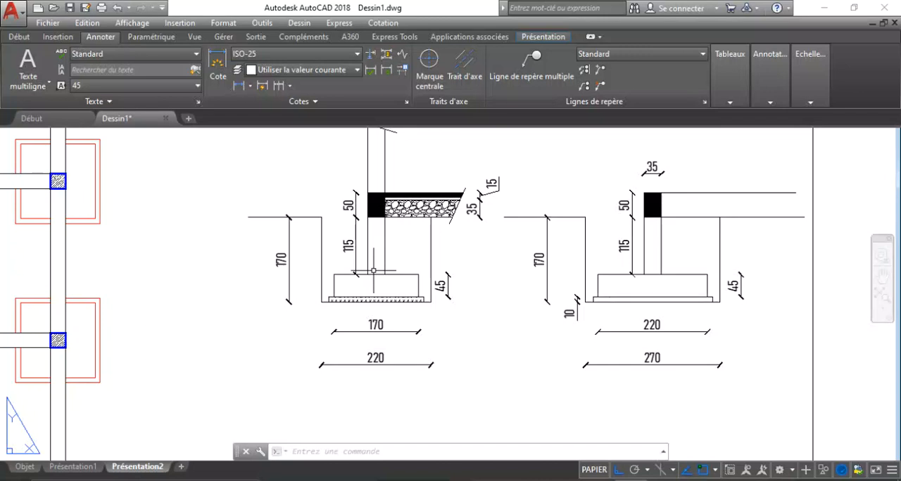
scroll(355, 276, up, 4)
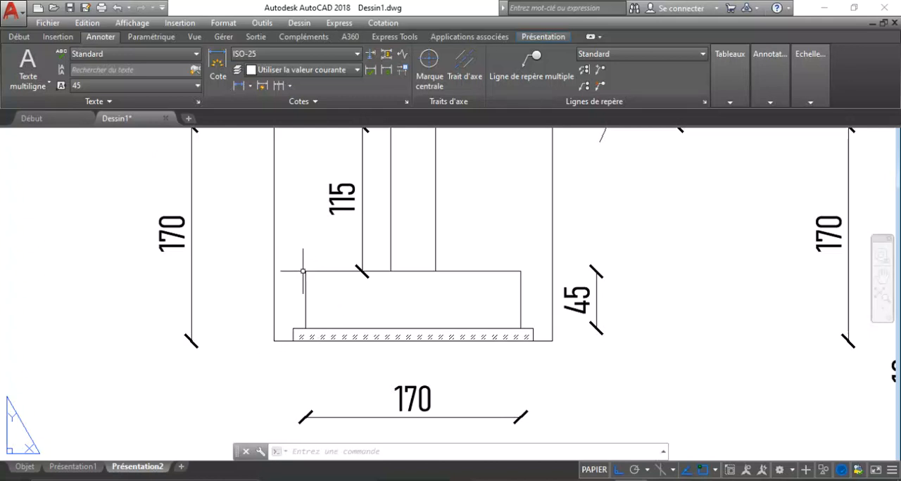
scroll(290, 307, up, 4)
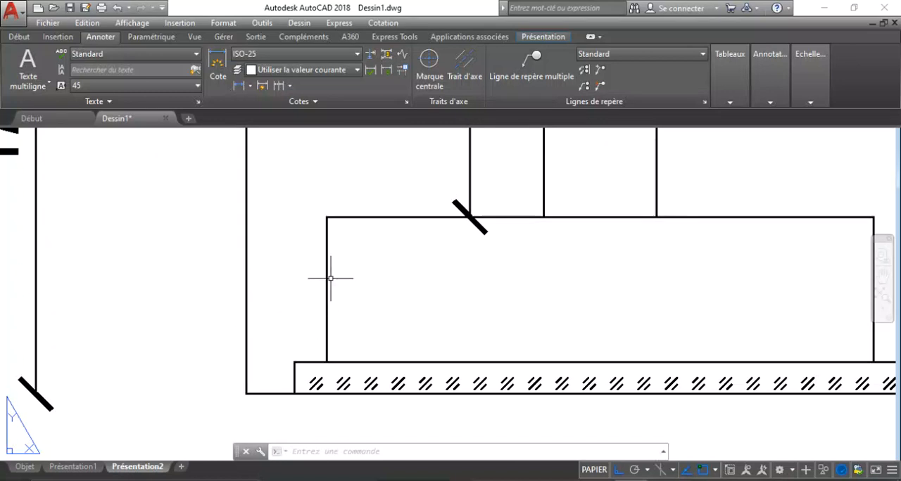
scroll(267, 275, down, 4)
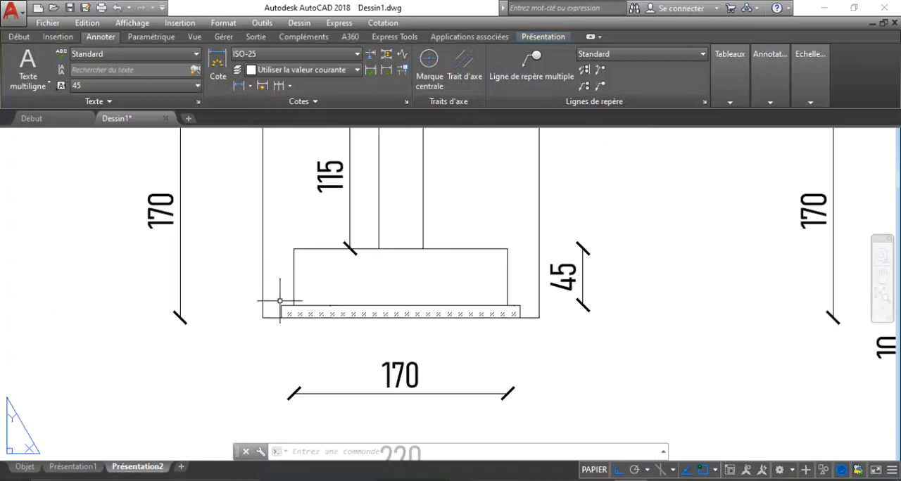
scroll(280, 300, up, 2)
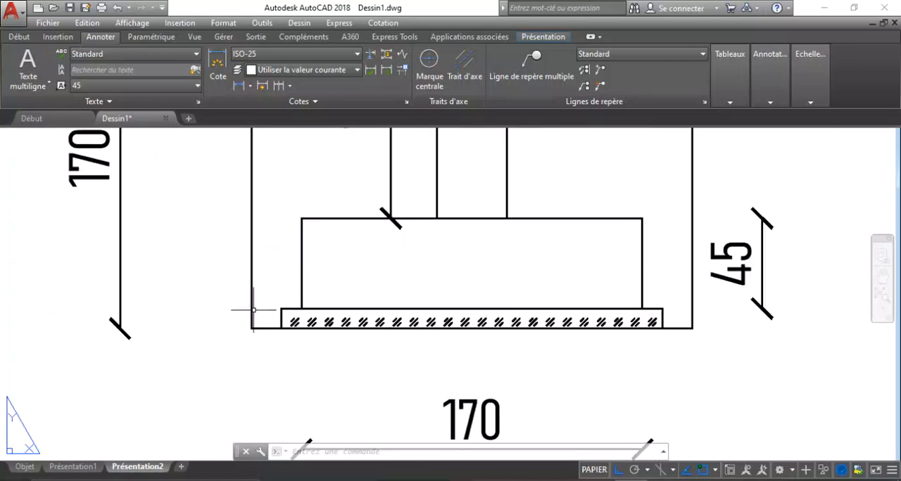
scroll(252, 310, down, 4)
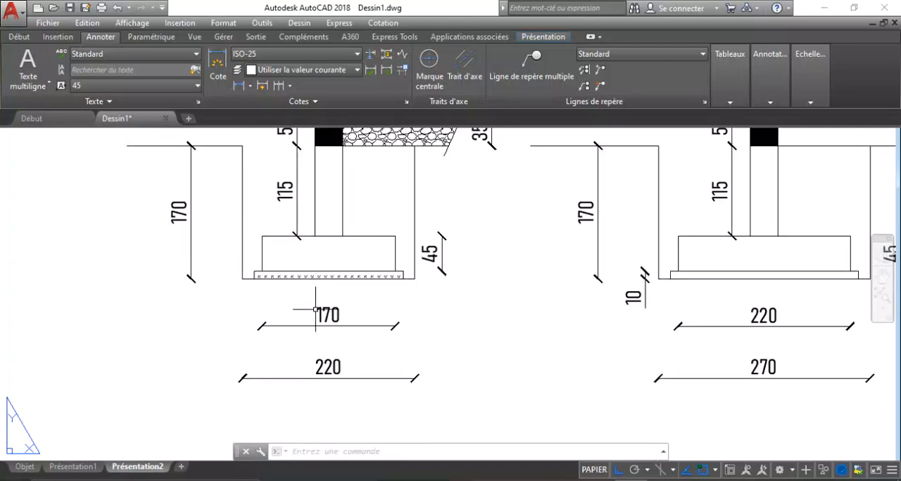
scroll(330, 311, up, 4)
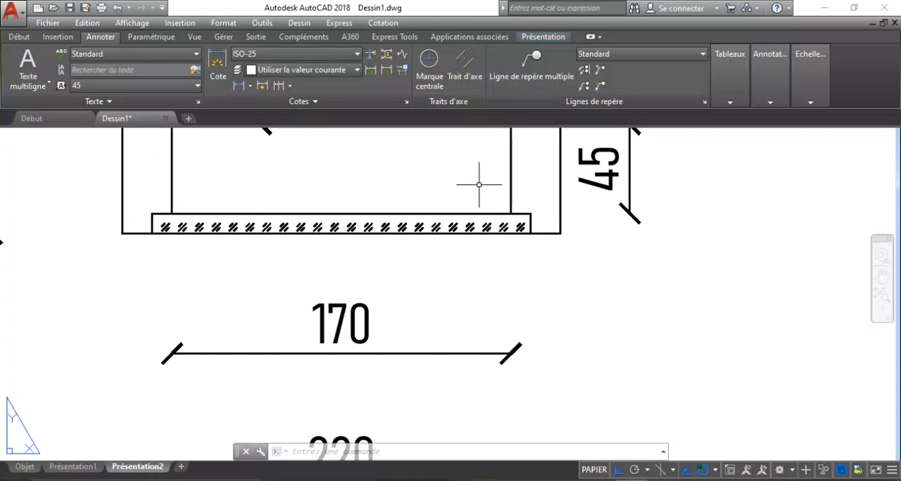
scroll(419, 211, down, 5)
scroll(403, 302, up, 2)
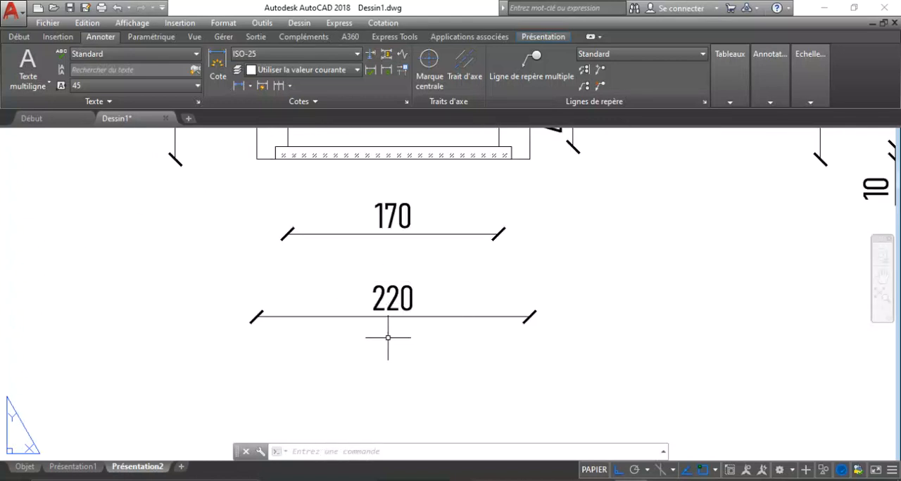
scroll(363, 288, down, 3)
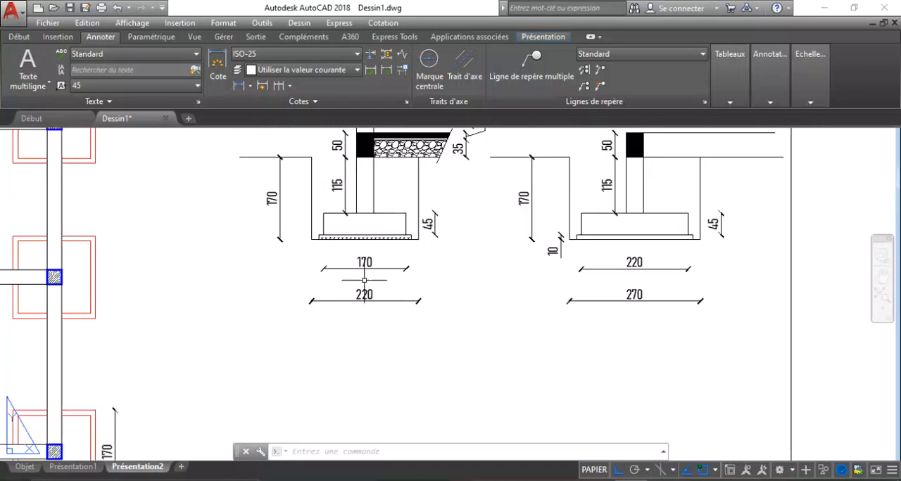
scroll(347, 317, up, 1)
scroll(347, 316, down, 4)
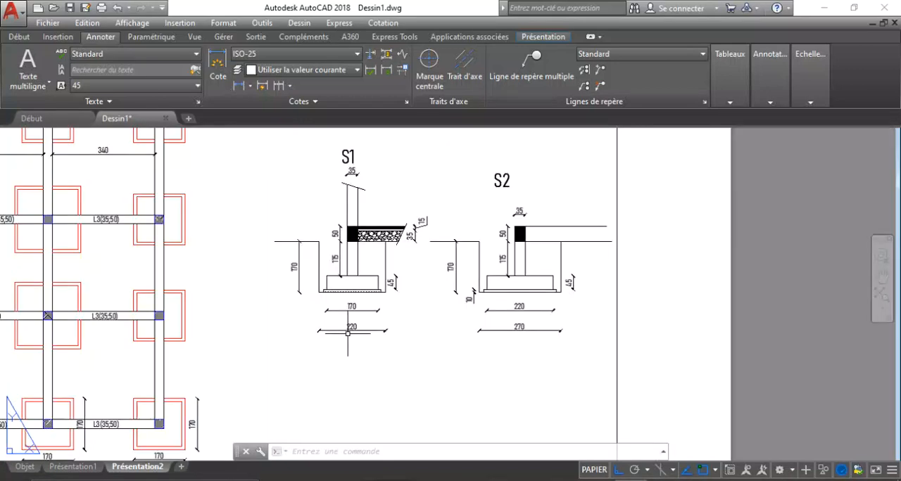
Examine the column, footing and blinding layer heights within the excavation of section S1.
scroll(332, 284, up, 4)
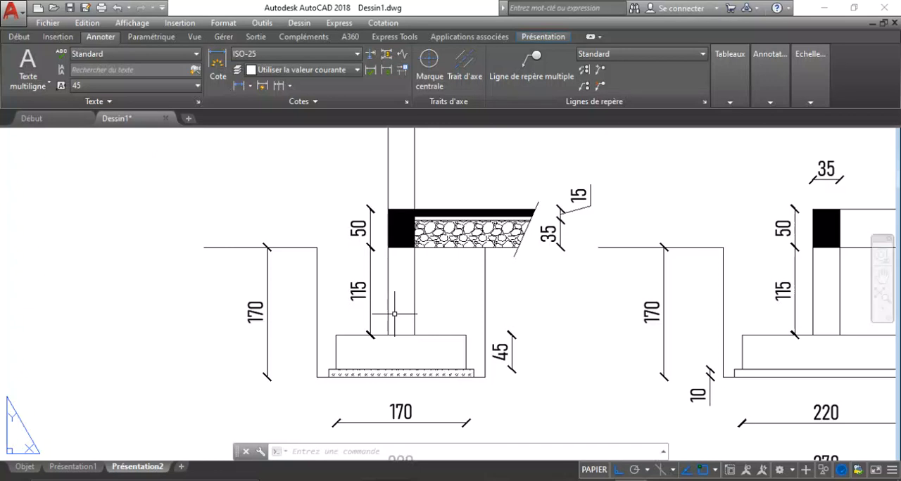
scroll(395, 314, up, 4)
scroll(394, 314, down, 2)
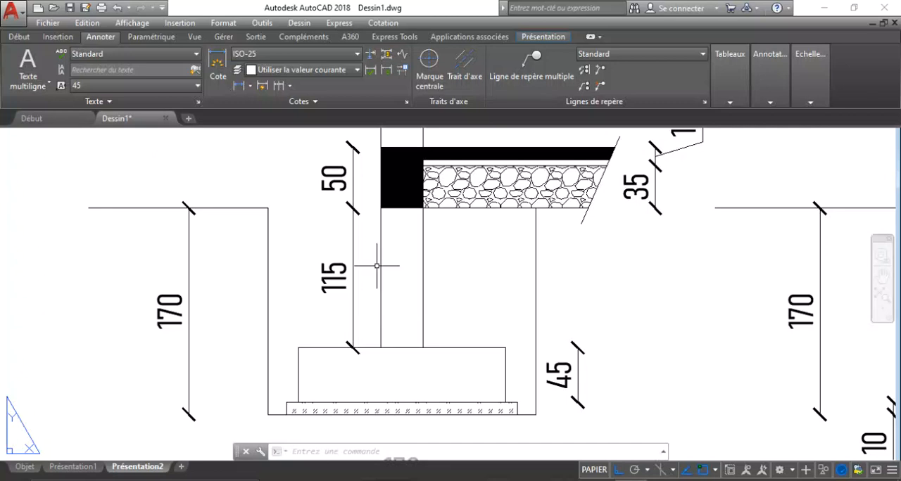
scroll(376, 272, down, 4)
scroll(383, 303, up, 6)
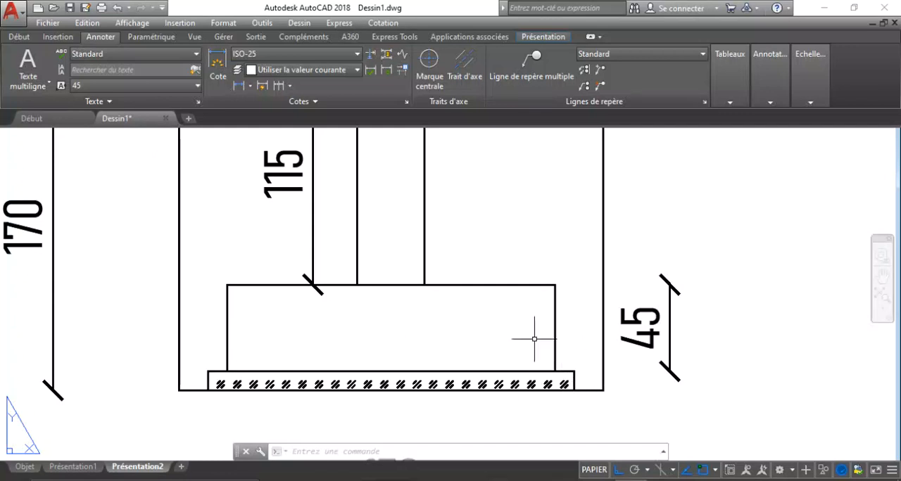
scroll(461, 245, down, 3)
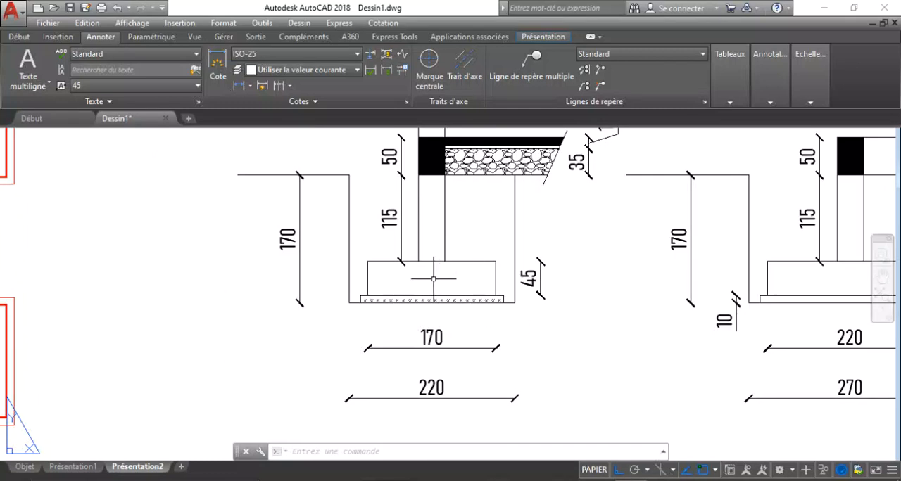
scroll(379, 283, down, 2)
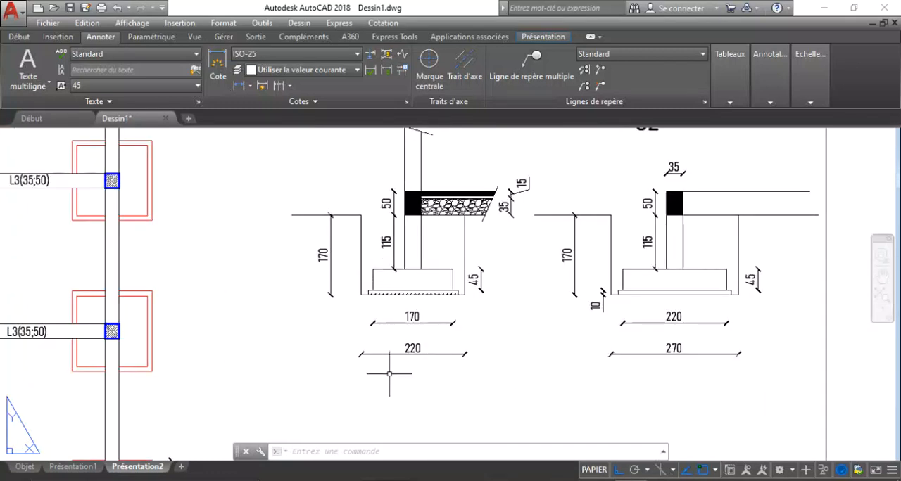
scroll(431, 338, down, 2)
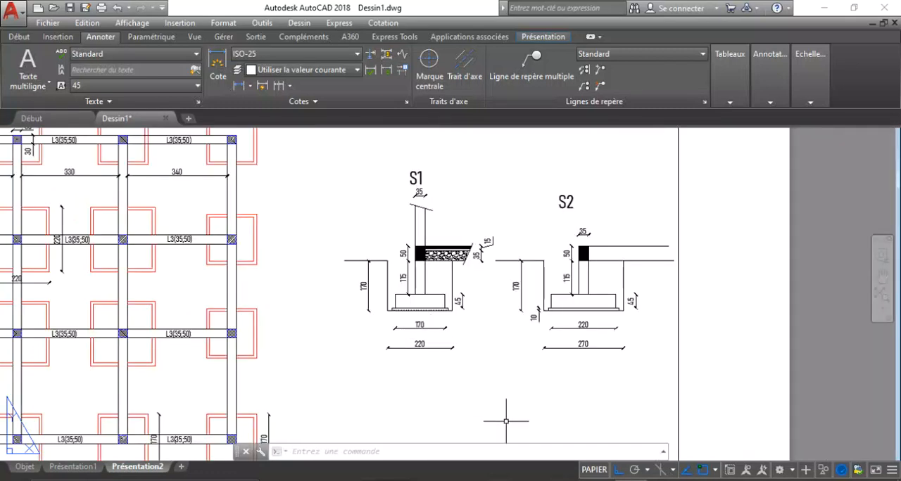
Count the S1 footings on the AutoCAD foundation plan and enter 12 as their Nombre in cell D10 of the Excel table.
click(556, 436)
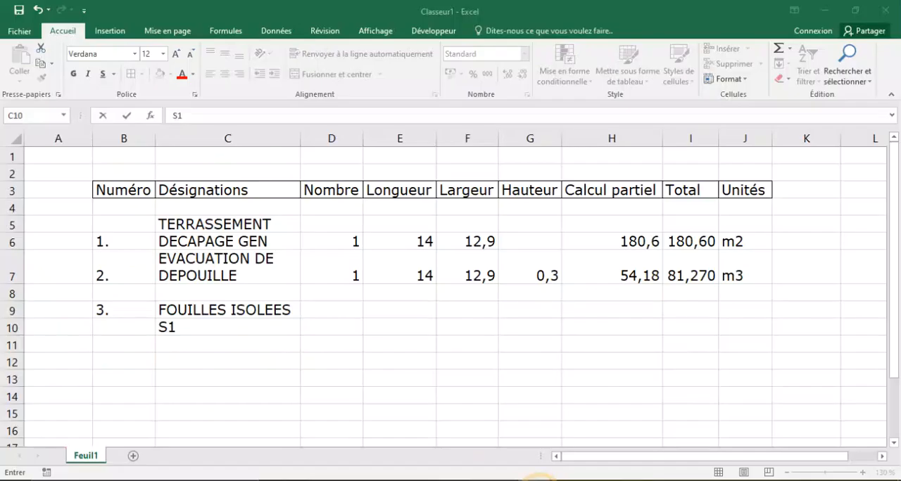
click(352, 327)
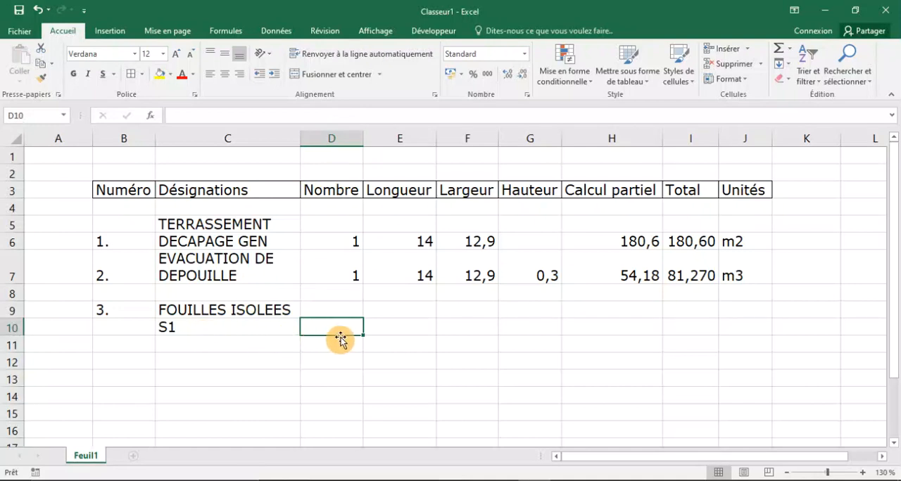
click(629, 480)
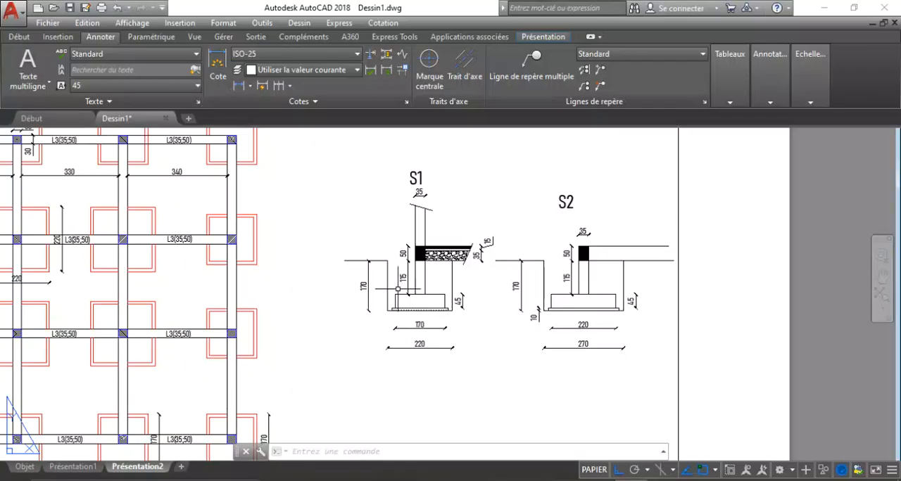
scroll(420, 287, down, 5)
scroll(312, 266, up, 5)
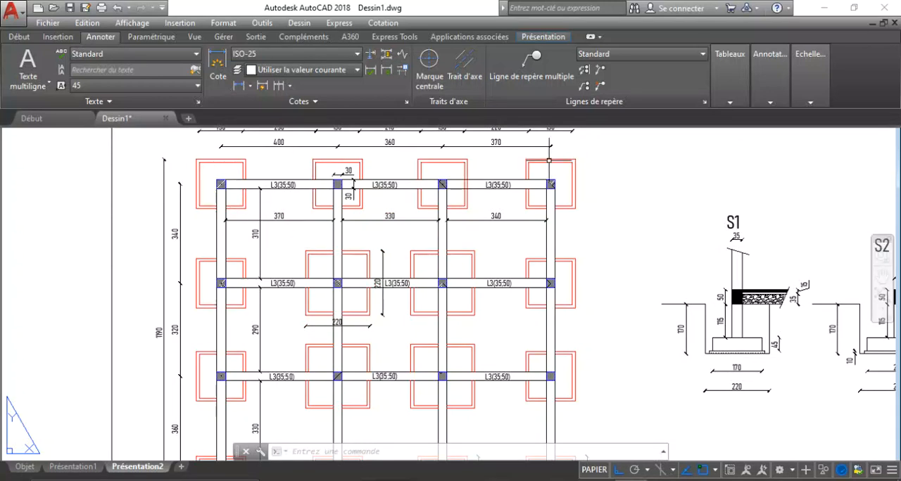
scroll(303, 257, down, 3)
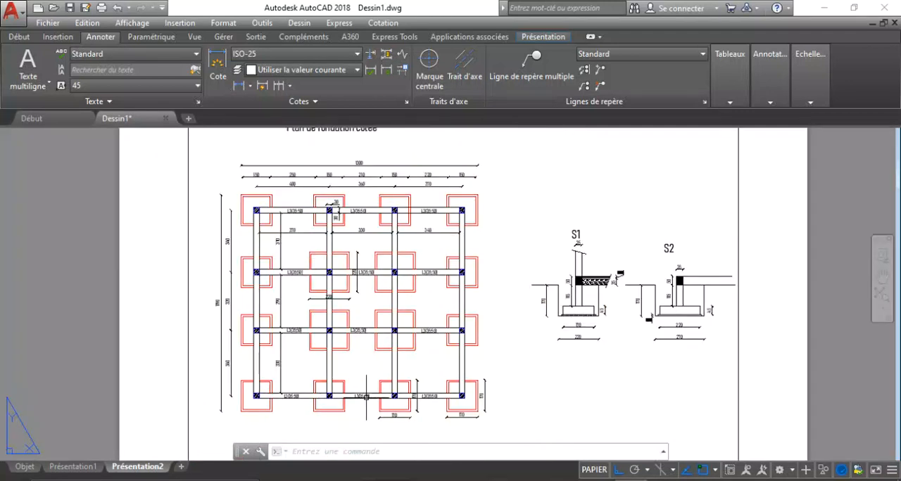
scroll(471, 211, up, 4)
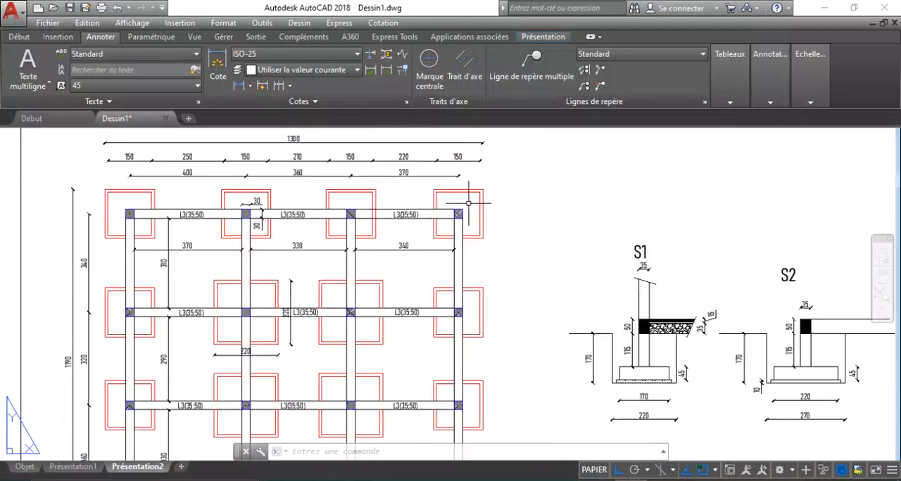
scroll(405, 183, down, 2)
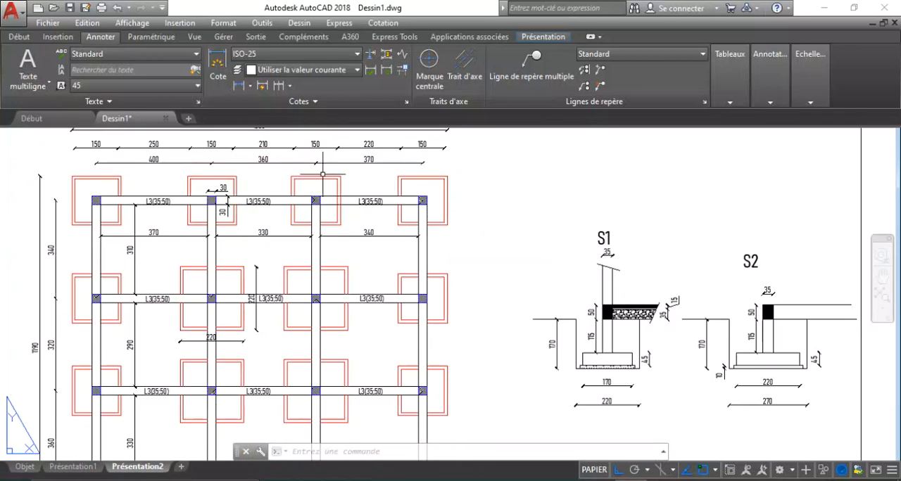
click(358, 480)
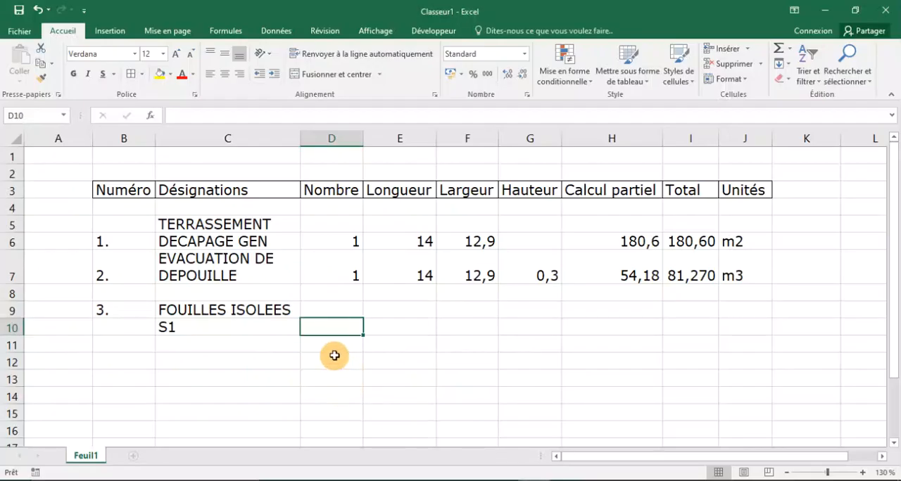
text(1)
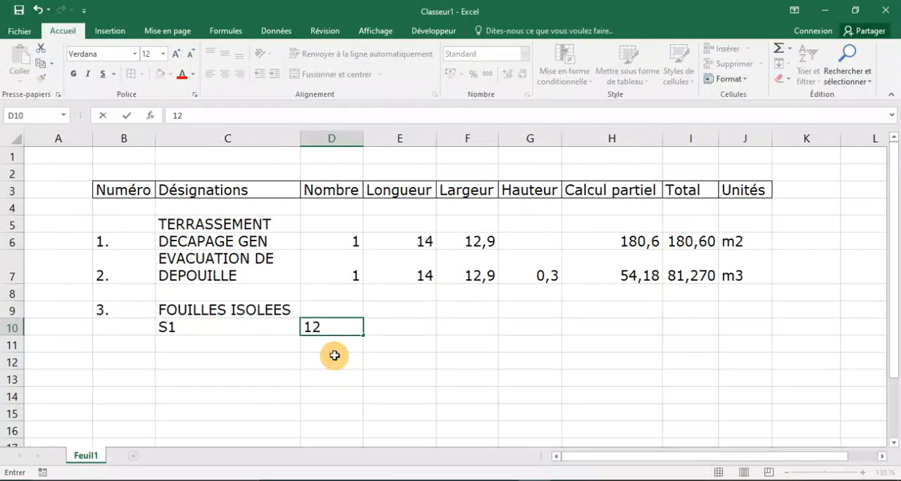
text(2)
Check the S1 excavation width in AutoCAD and enter 2,2 in Excel as both Longueur in E10 and Largeur in F10.
click(389, 328)
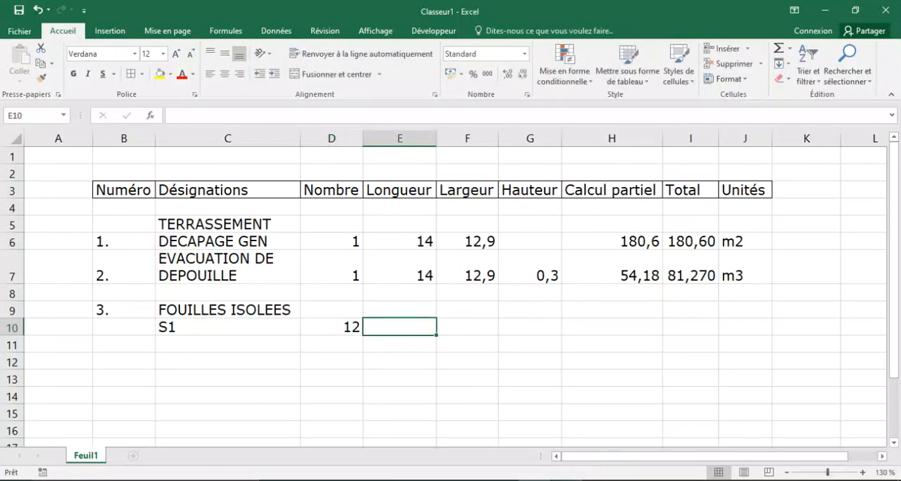
key(alt+Tab)
scroll(504, 333, down, 2)
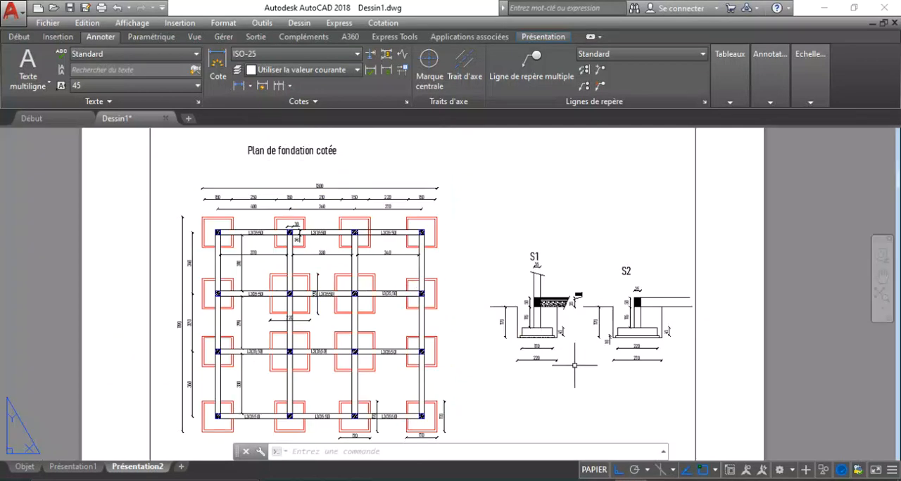
scroll(545, 365, up, 8)
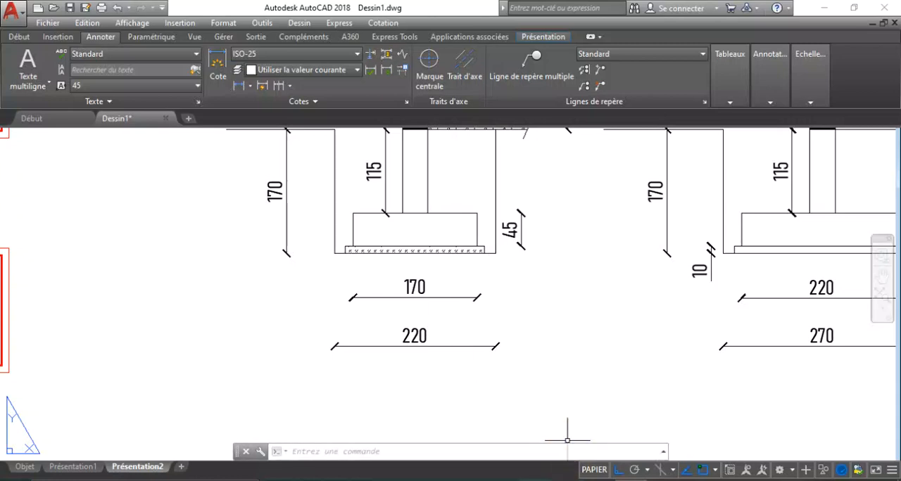
key(alt+Tab)
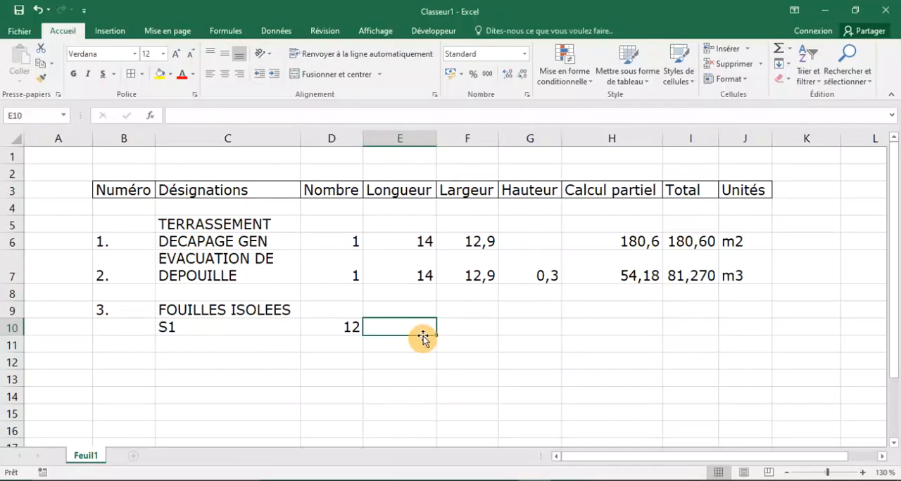
text(2)
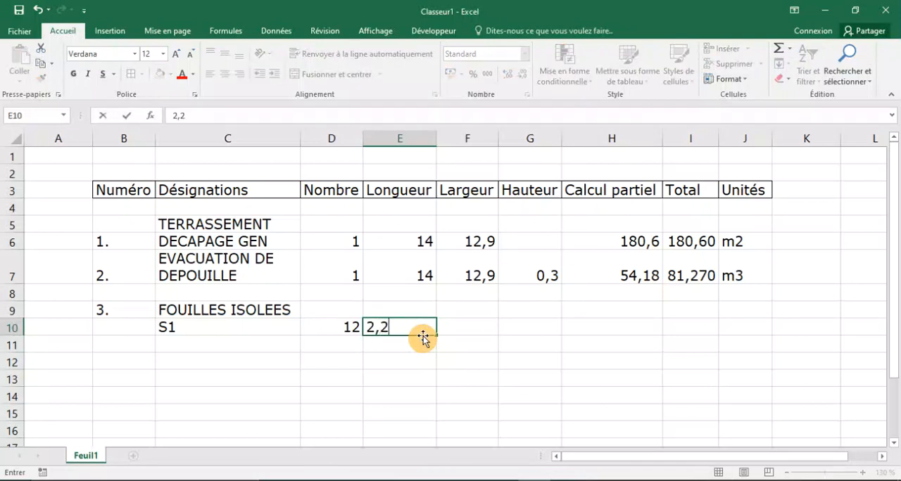
text(,2)
click(458, 330)
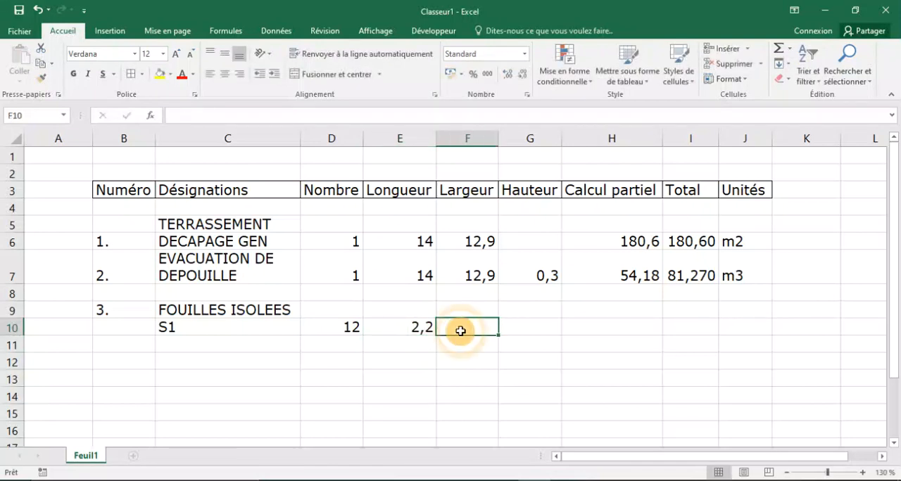
text(2,2)
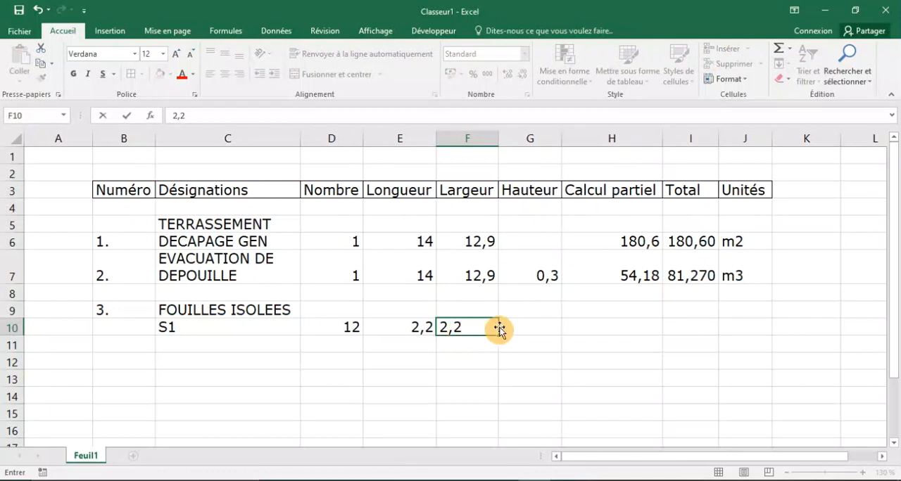
Select the S1 Hauteur cell G10, and switch to AutoCAD to check the excavation depth on section S1.
click(537, 328)
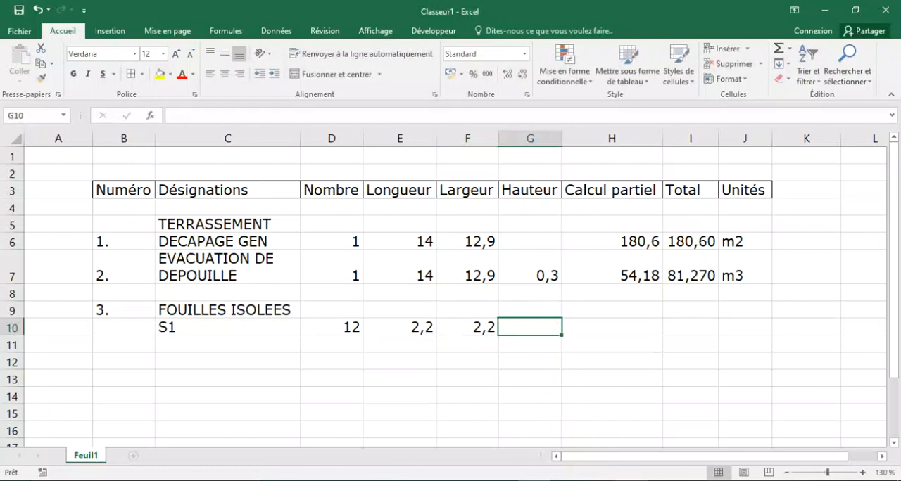
click(620, 480)
scroll(287, 348, down, 3)
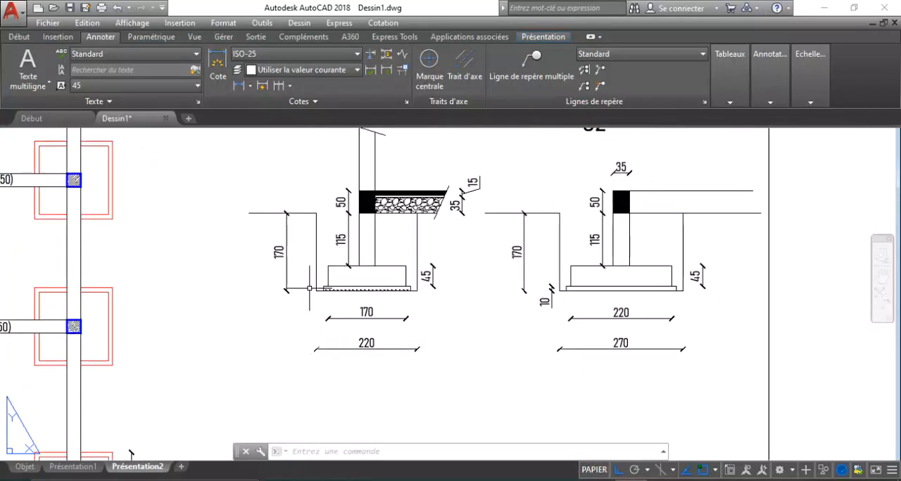
scroll(291, 255, up, 5)
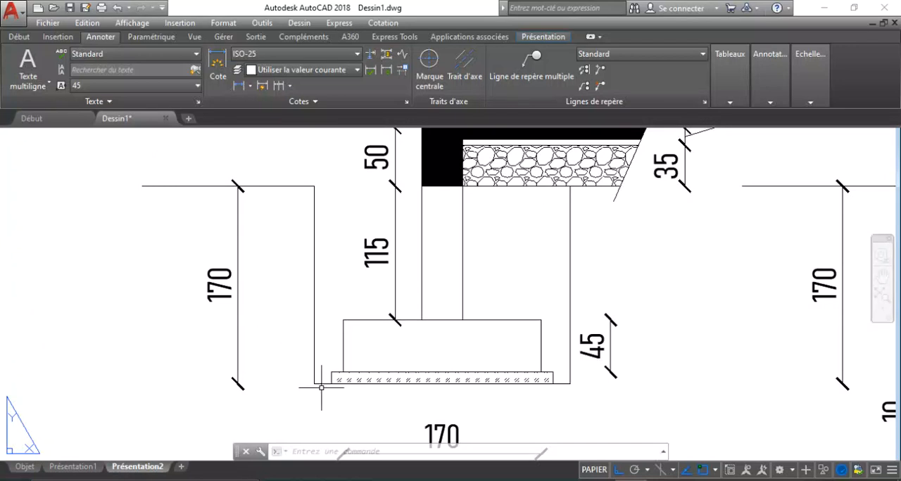
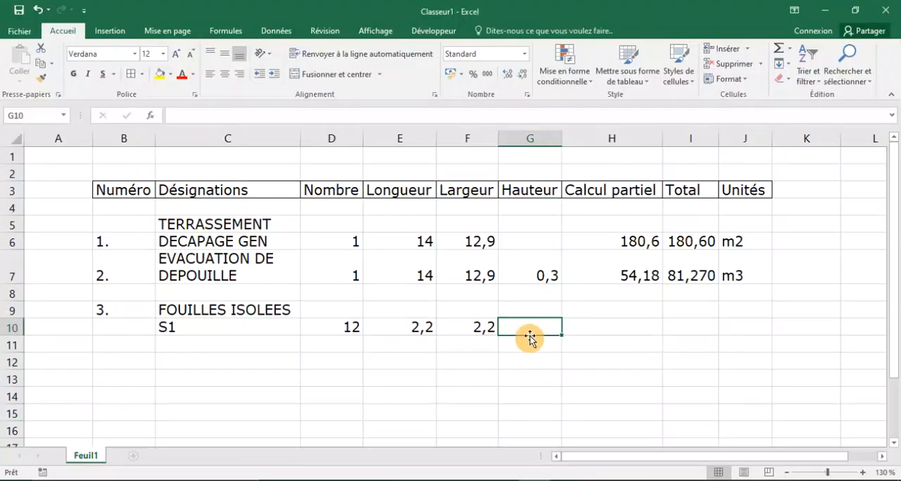
Enter 1,7 as the S1 Hauteur in G10 and calculate its Calcul partiel in H10 with =E10*F10*G10.
text(1,7)
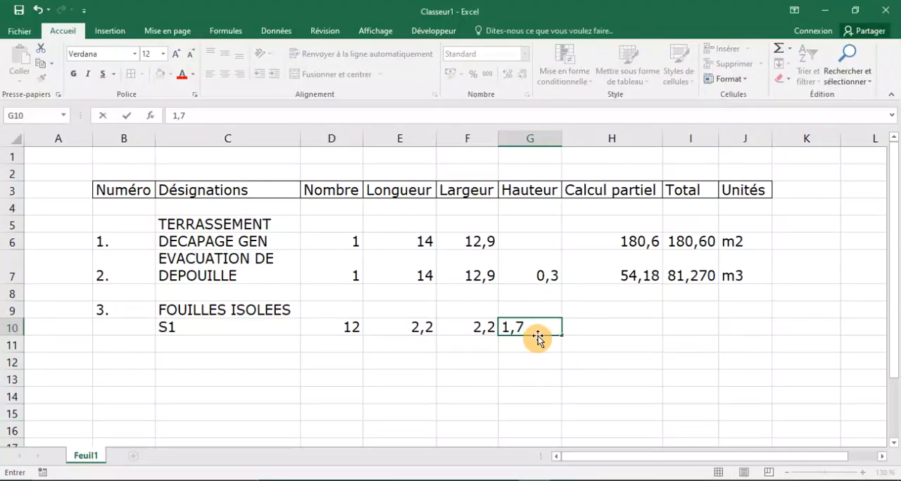
click(577, 328)
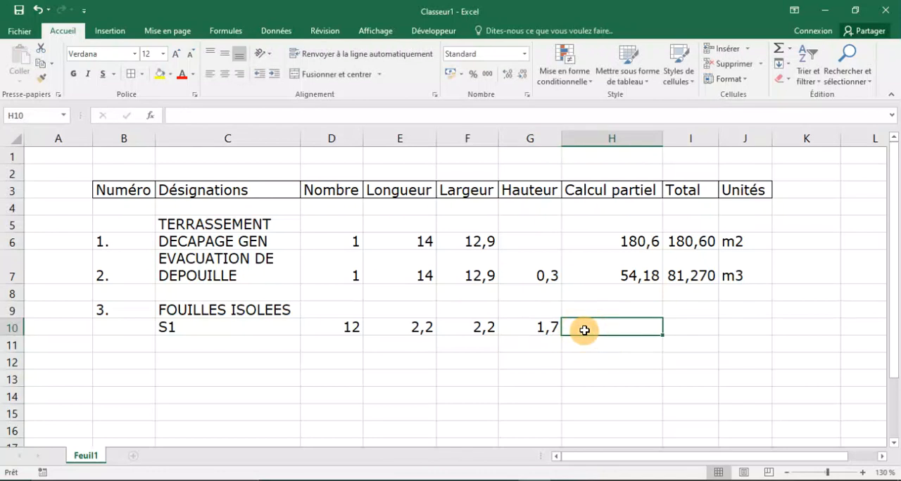
text(+)
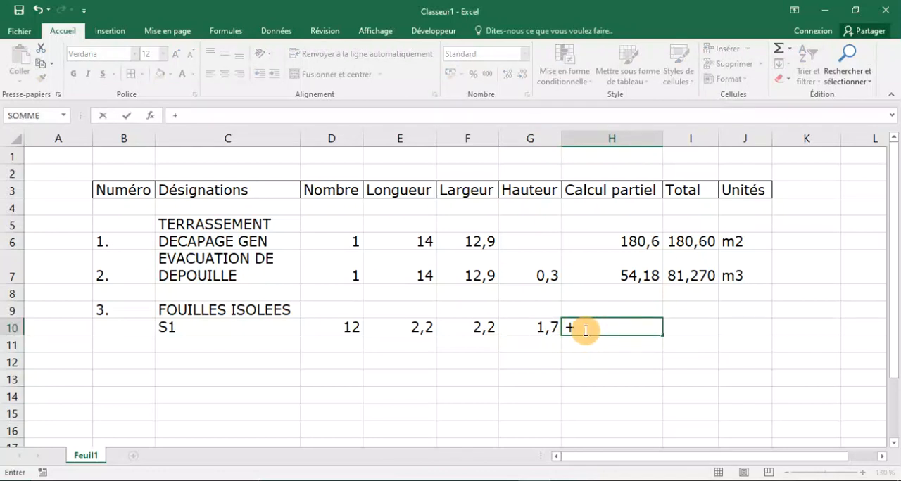
key(BackSpace)
text(=)
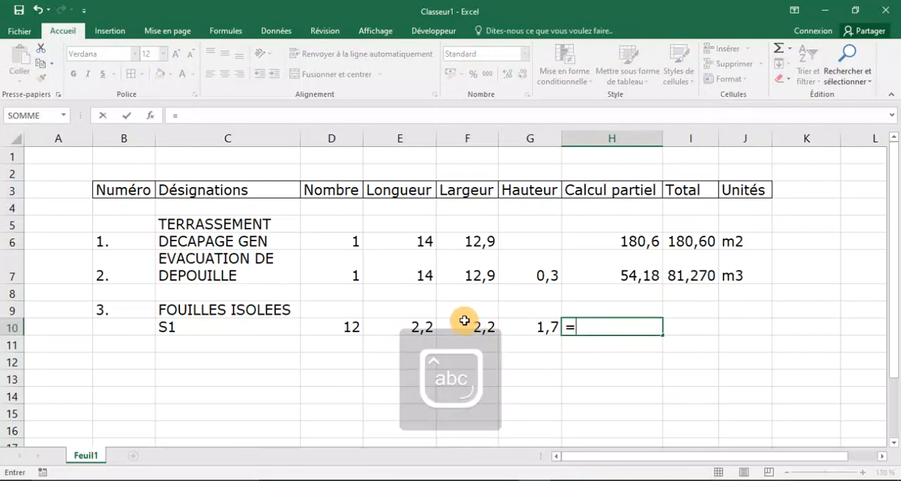
click(415, 324)
text(*)
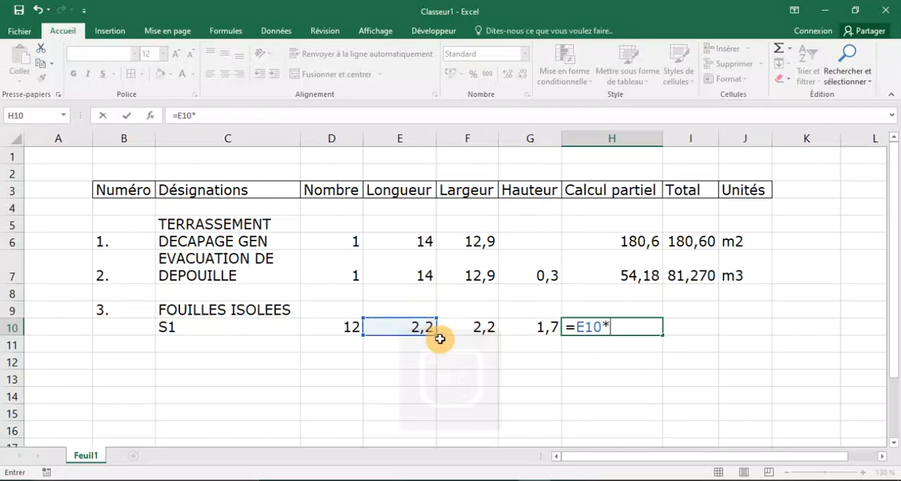
click(475, 324)
text(*)
click(518, 325)
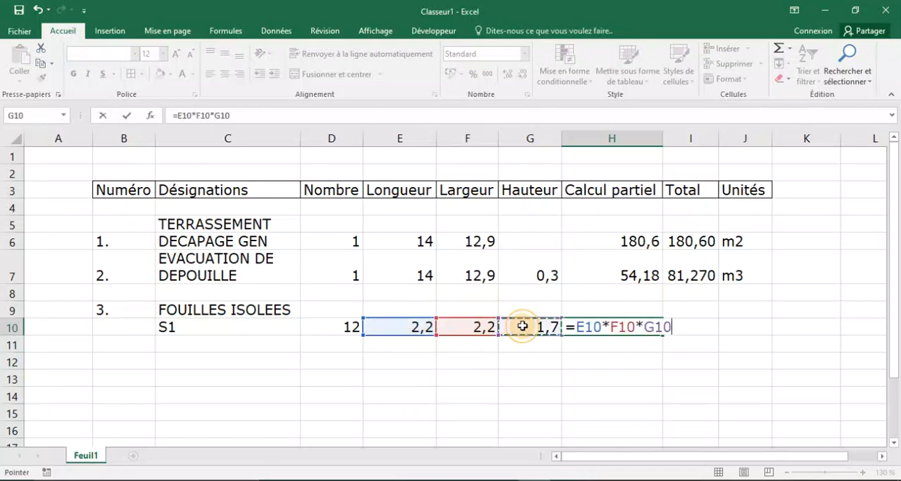
key(Return)
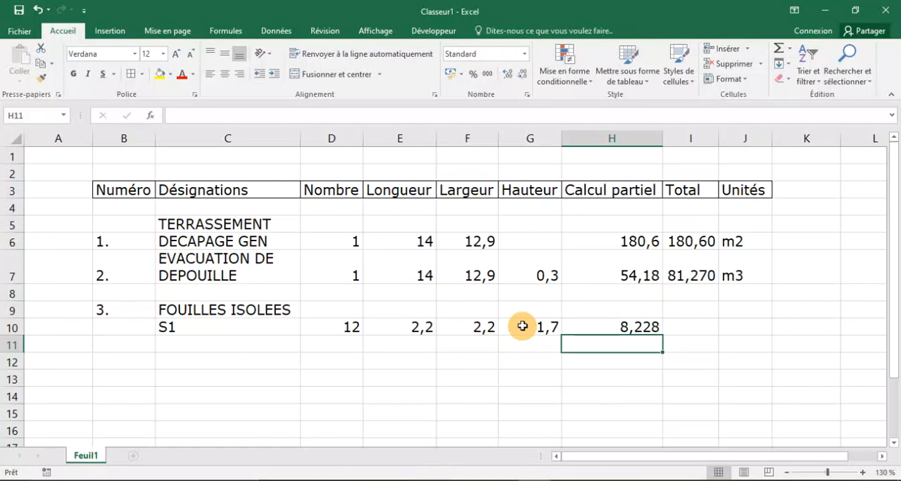
click(588, 321)
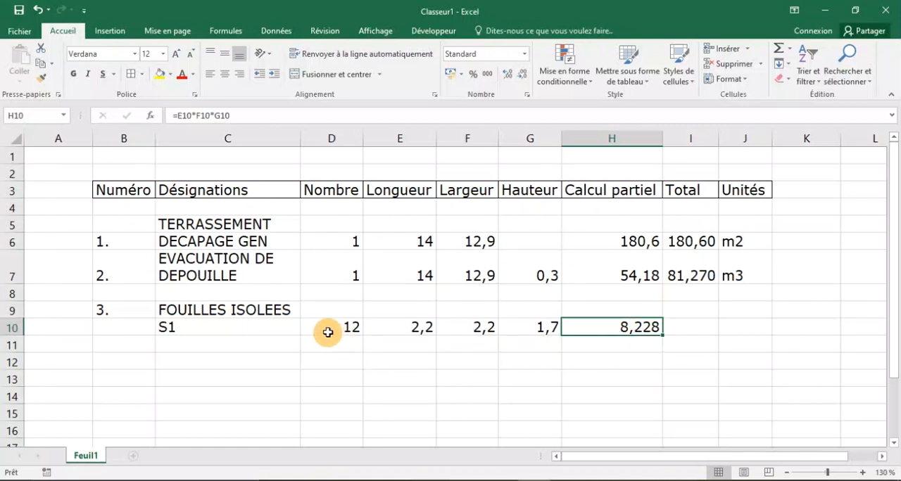
Calculate the S1 Total in I10 with =H10*D10 and enter m3 as its unit in J10.
click(695, 327)
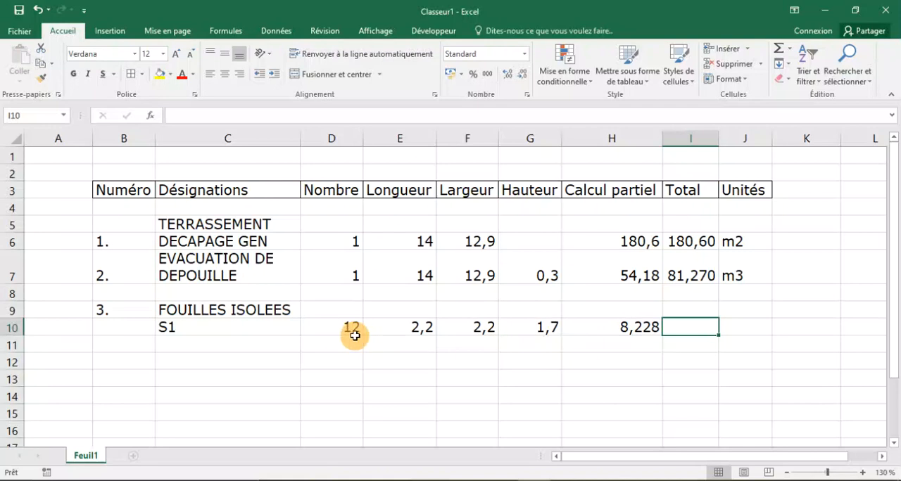
text(=)
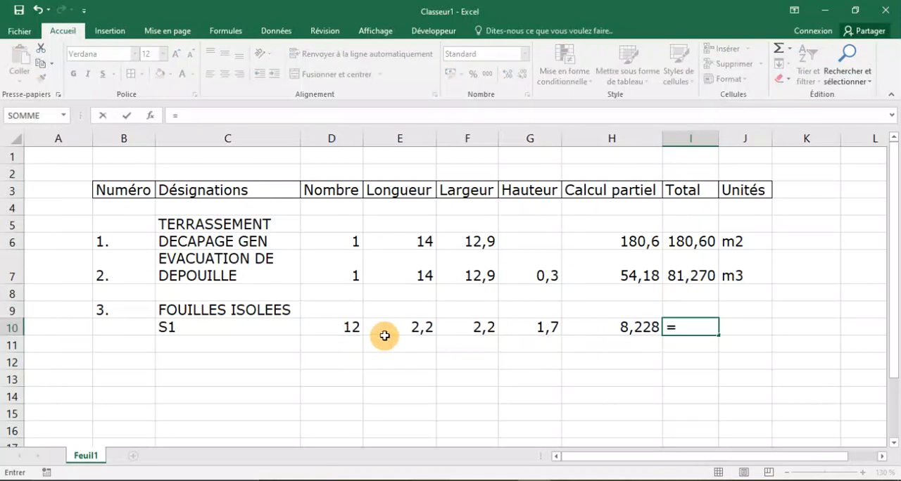
click(625, 327)
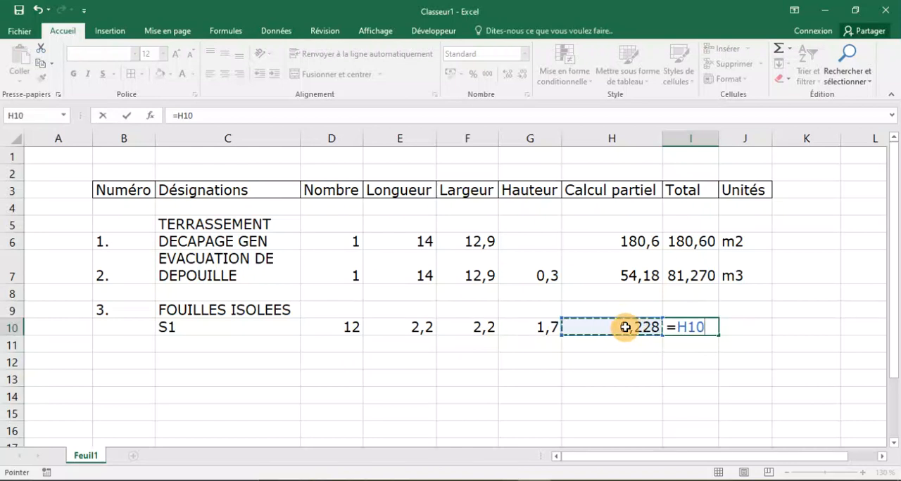
text(*)
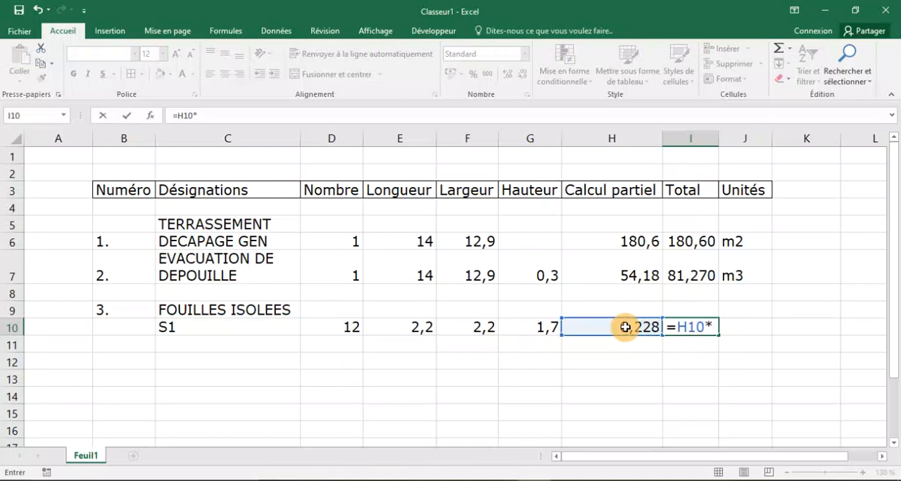
click(329, 332)
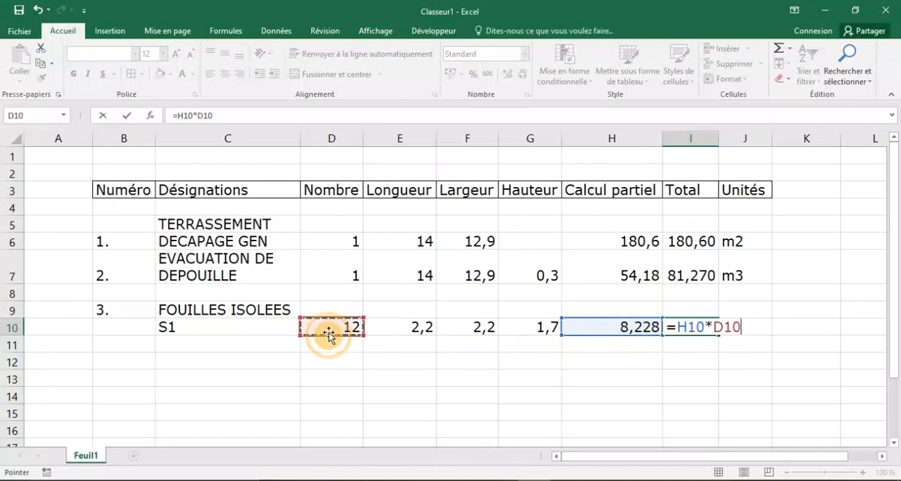
key(Return)
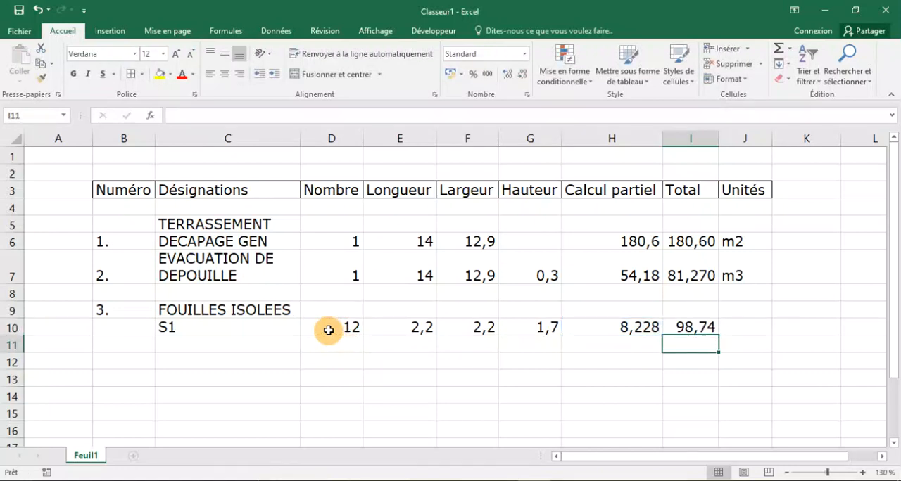
click(707, 325)
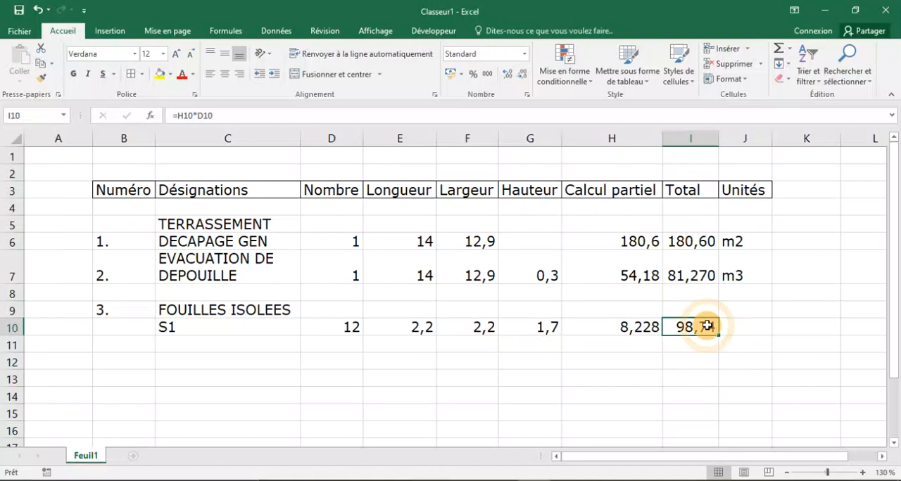
click(745, 326)
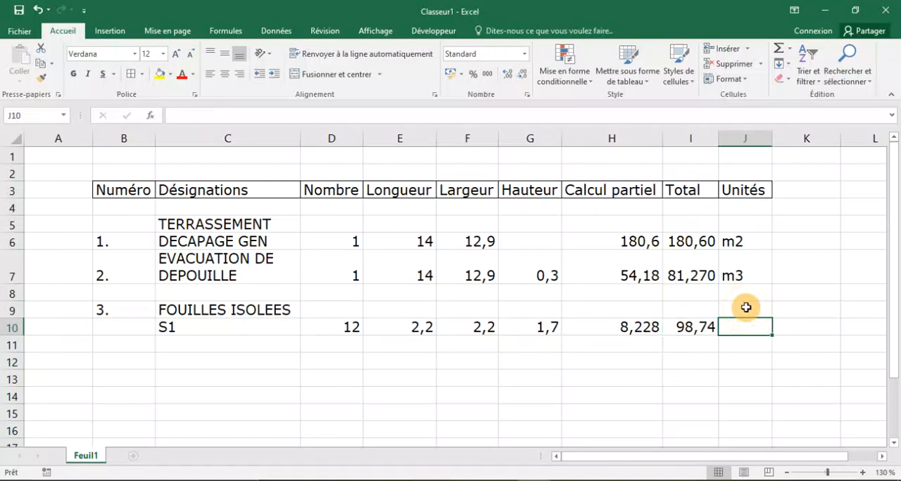
text(m3)
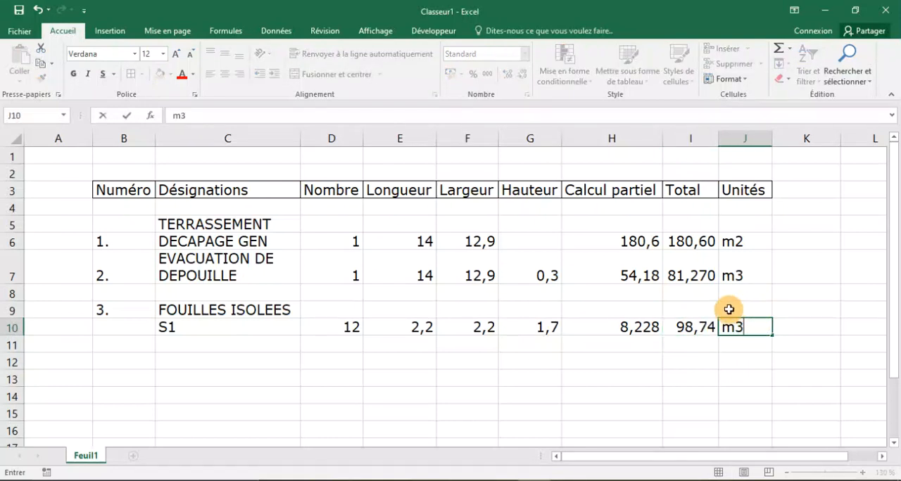
Format the S1 Total in cell I10 with the Nombre category and 3 decimal places.
click(690, 328)
right_click(694, 336)
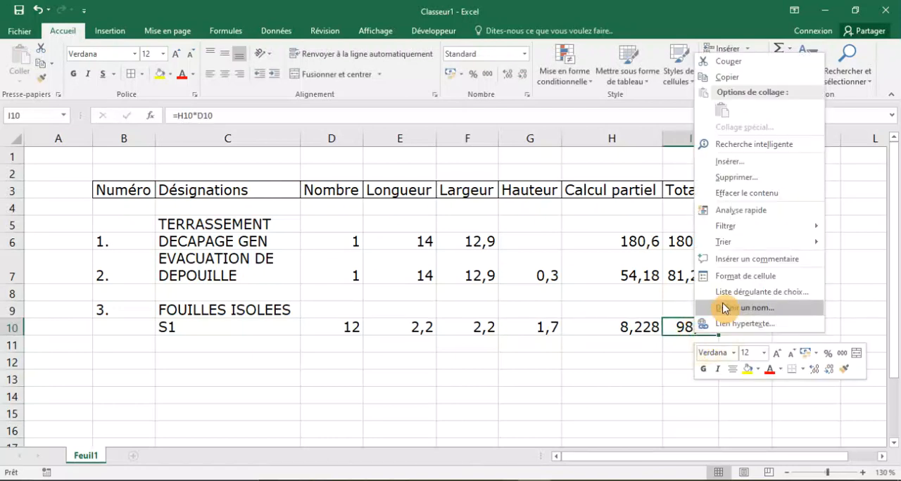
click(707, 276)
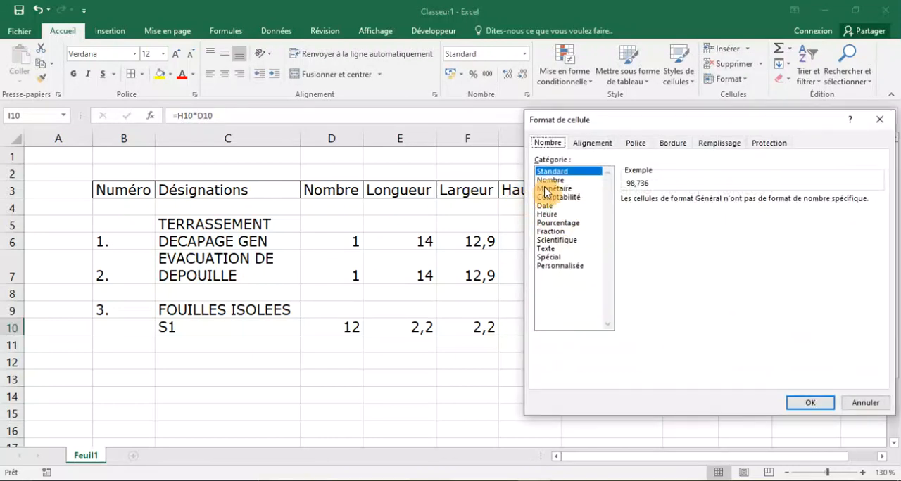
click(552, 181)
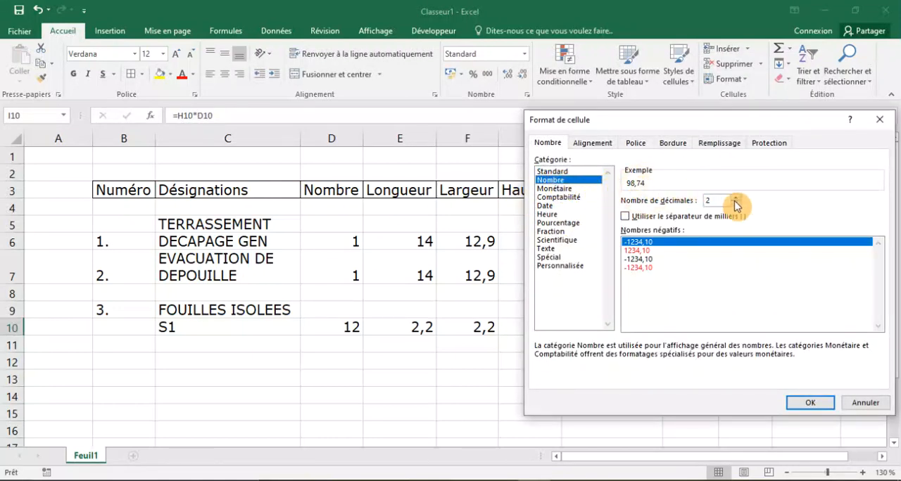
click(736, 199)
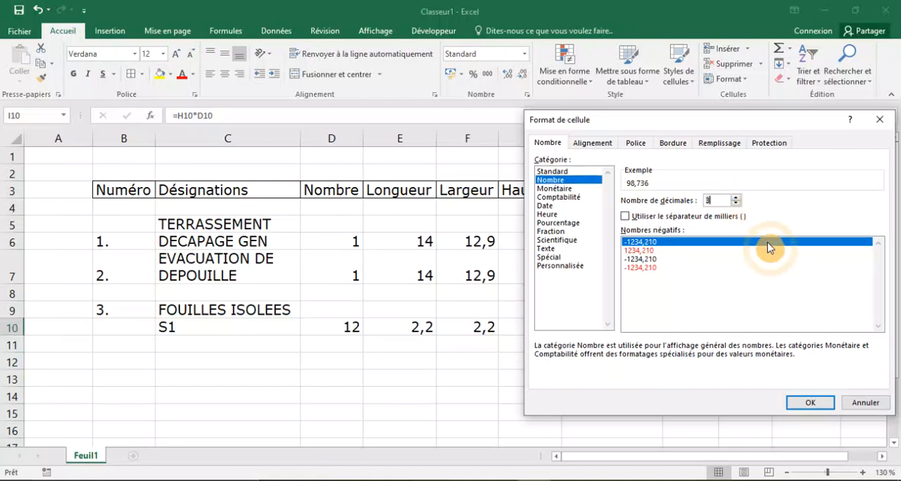
click(809, 402)
click(517, 437)
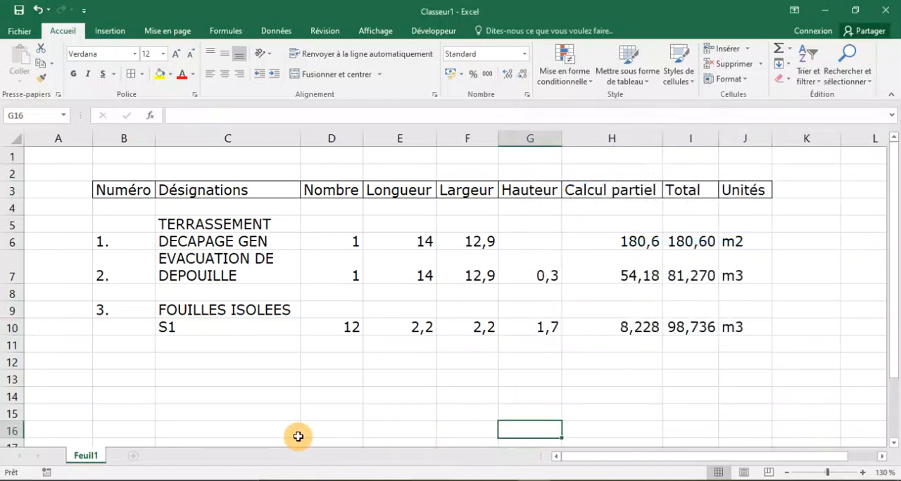
Add an S2 row in C11, count the S2 footings on the AutoCAD foundation plan and enter 4 as Nombre in D11 in Excel.
click(190, 347)
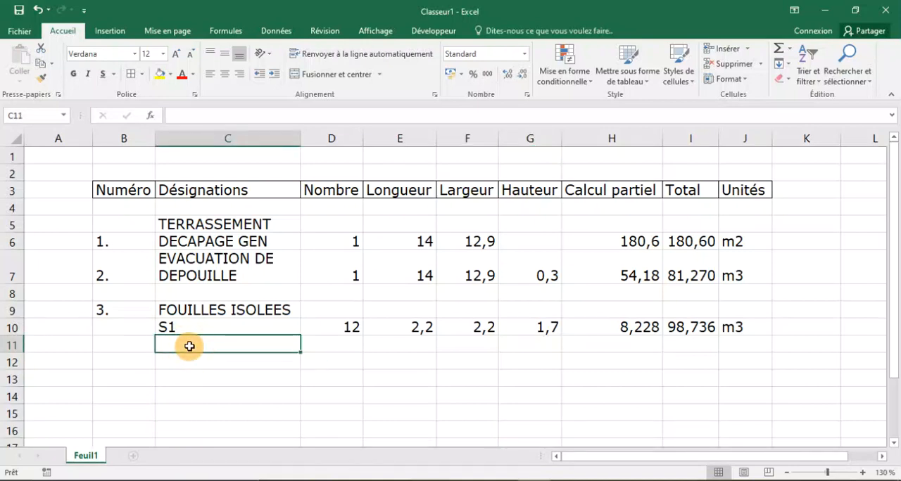
text(S1)
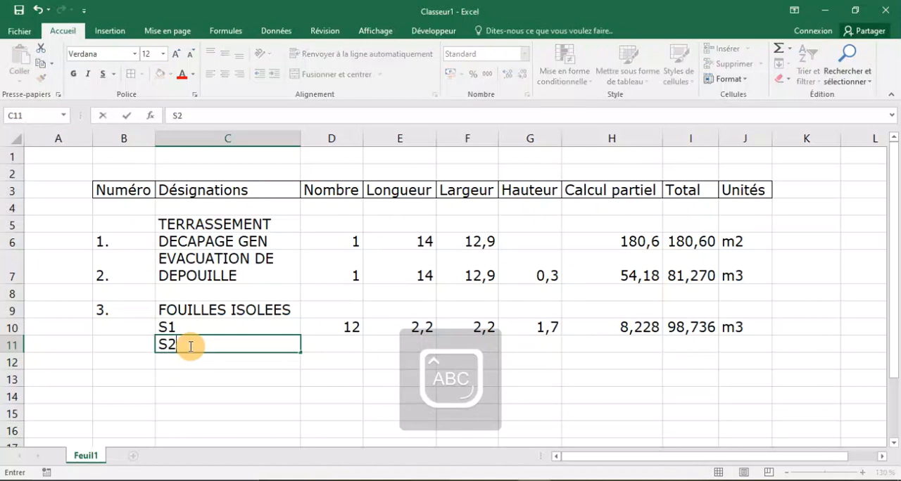
click(335, 344)
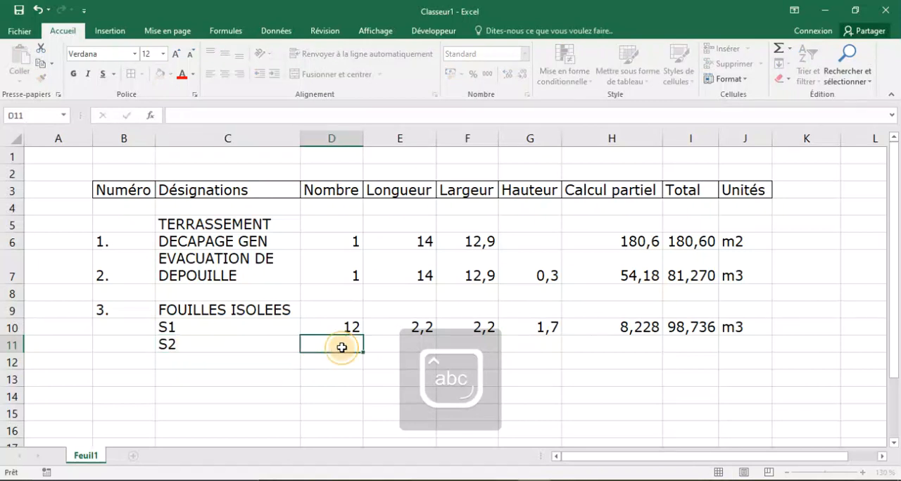
click(631, 480)
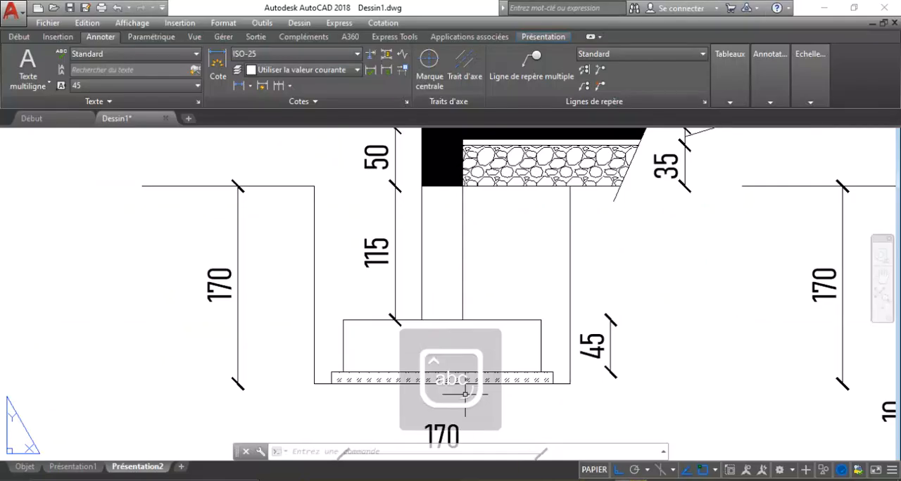
scroll(302, 332, down, 6)
scroll(81, 343, up, 2)
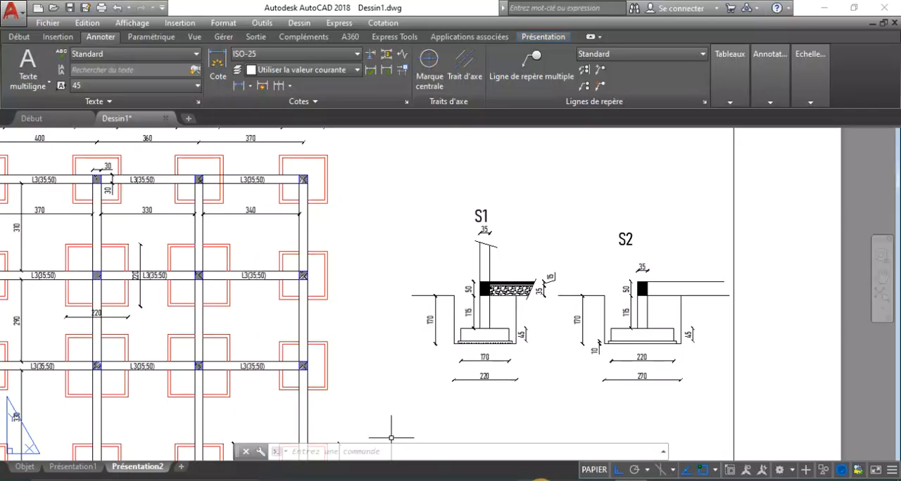
click(540, 480)
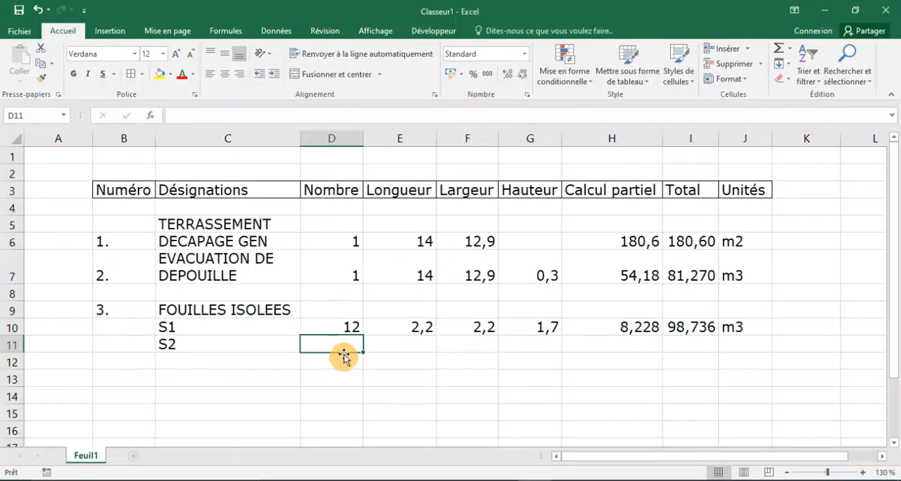
text(4)
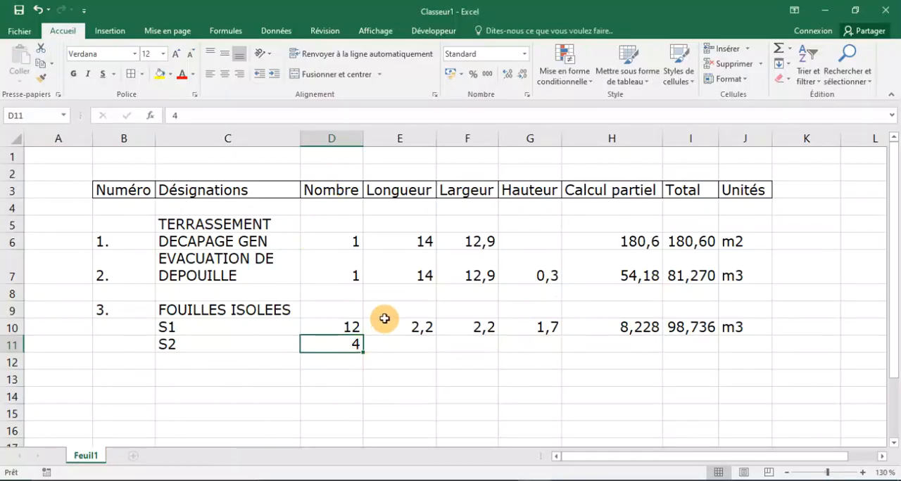
Read the S2 excavation width from the AutoCAD section and enter 2,7 as Longueur in E11 and Largeur in F11 in Excel.
click(418, 344)
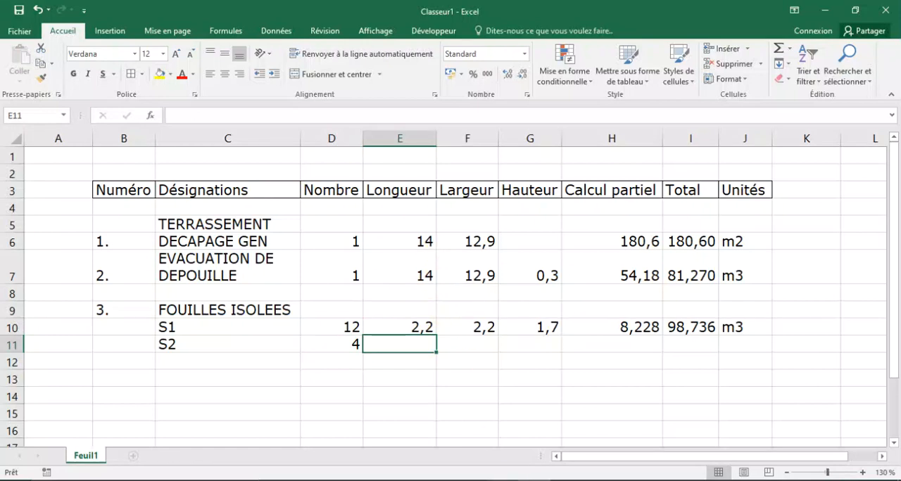
click(601, 480)
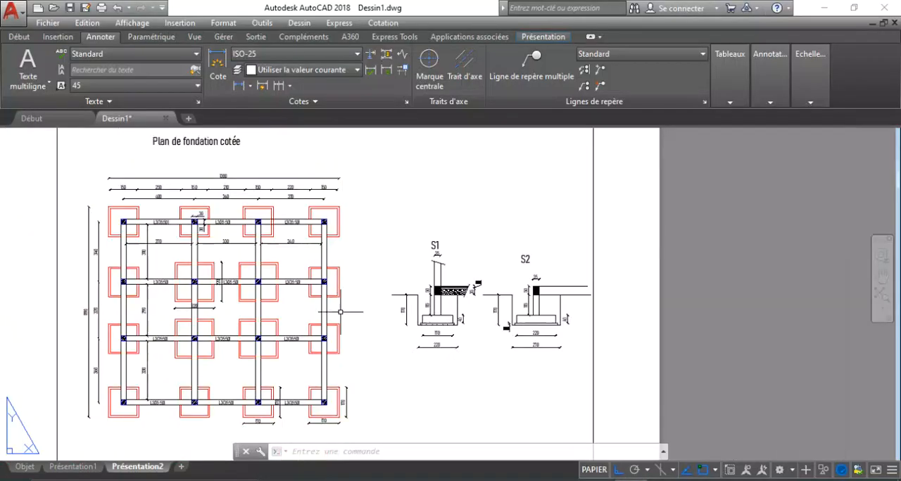
scroll(214, 289, up, 6)
scroll(230, 282, down, 2)
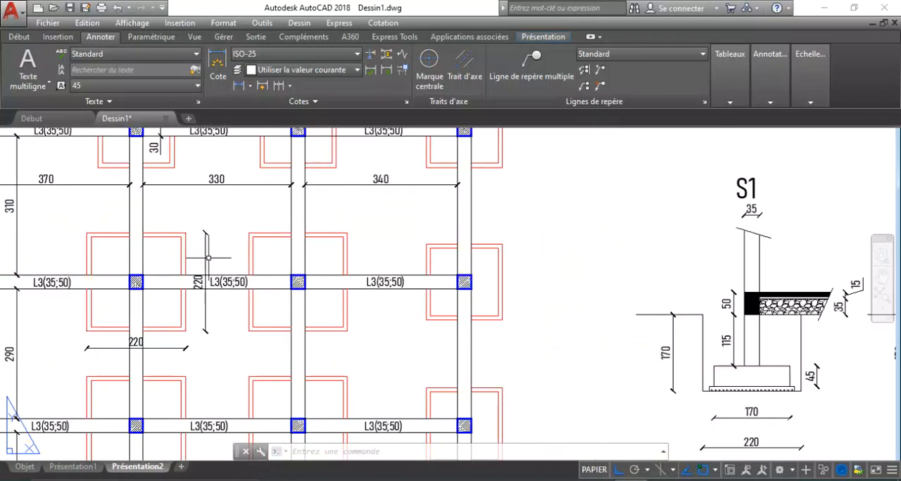
scroll(395, 359, down, 4)
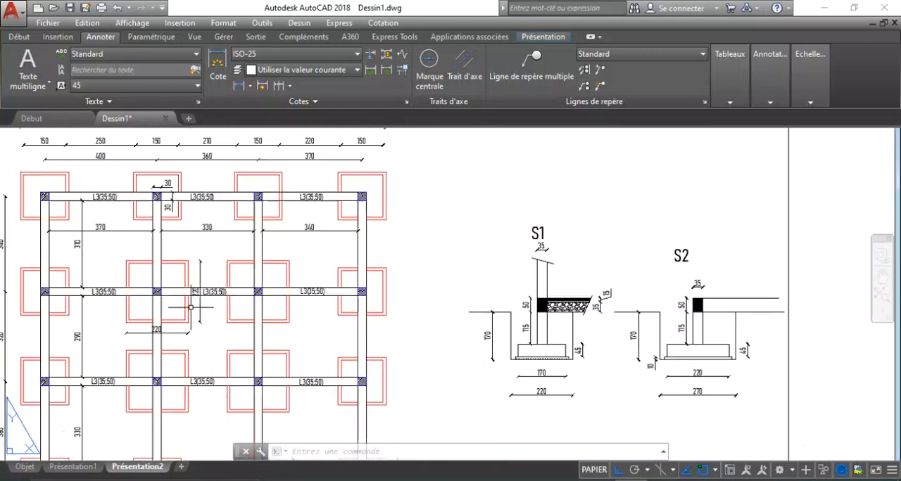
scroll(517, 347, up, 6)
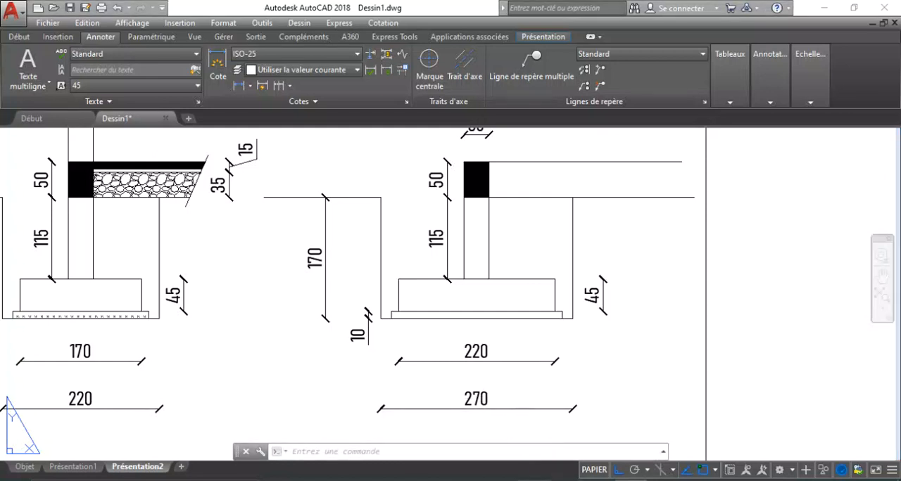
click(527, 480)
text(2,7)
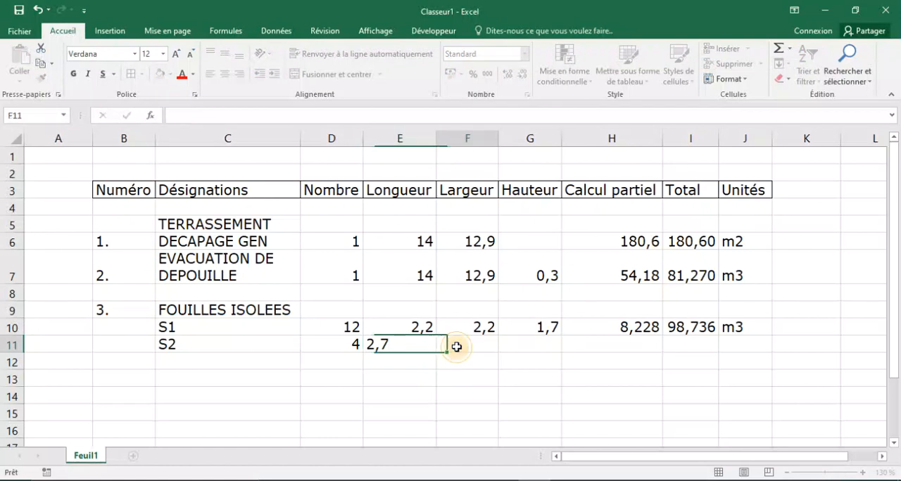
click(454, 344)
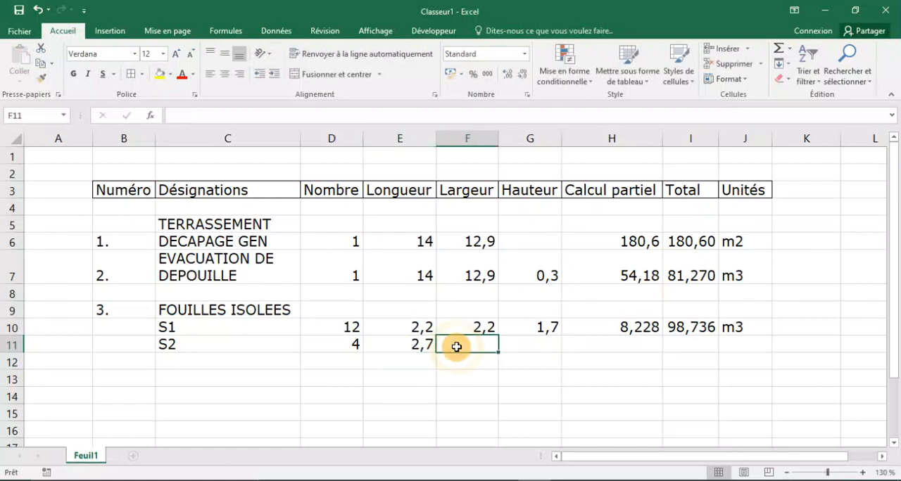
text(2,7)
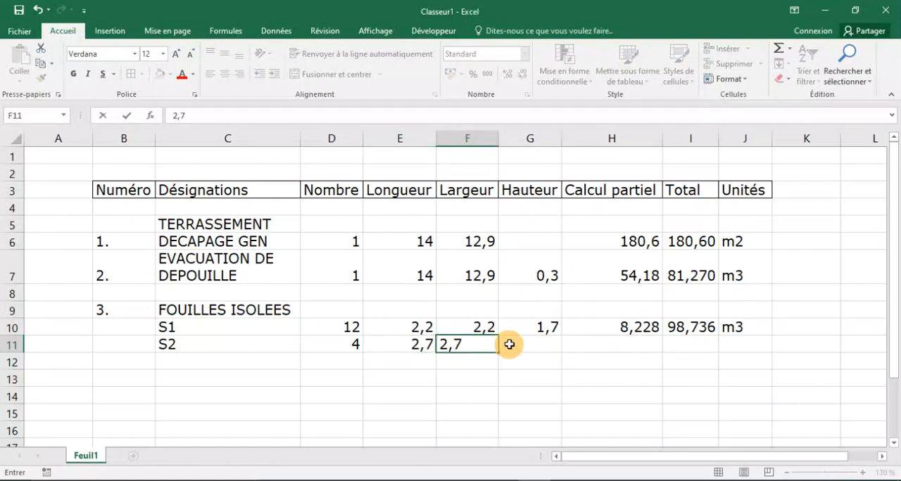
Check the S2 excavation depth on the AutoCAD section and enter 1,7 as Hauteur in G11 in Excel.
click(510, 343)
click(598, 480)
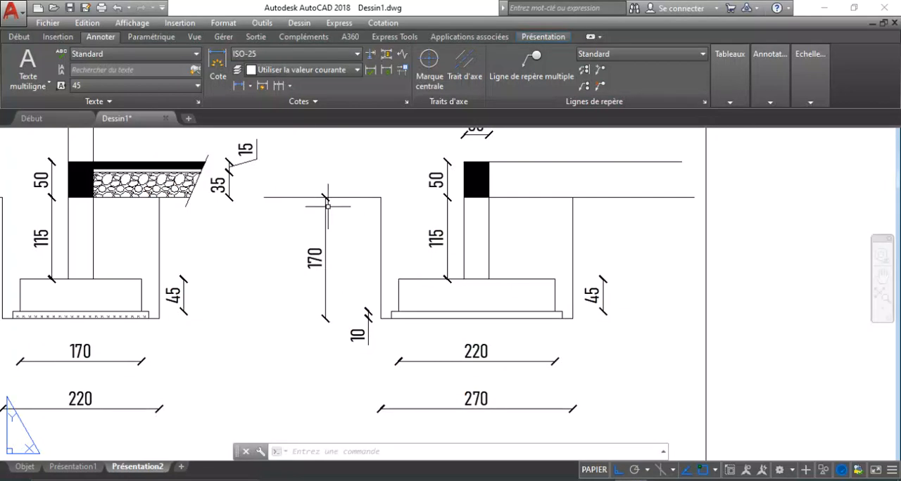
scroll(334, 245, down, 2)
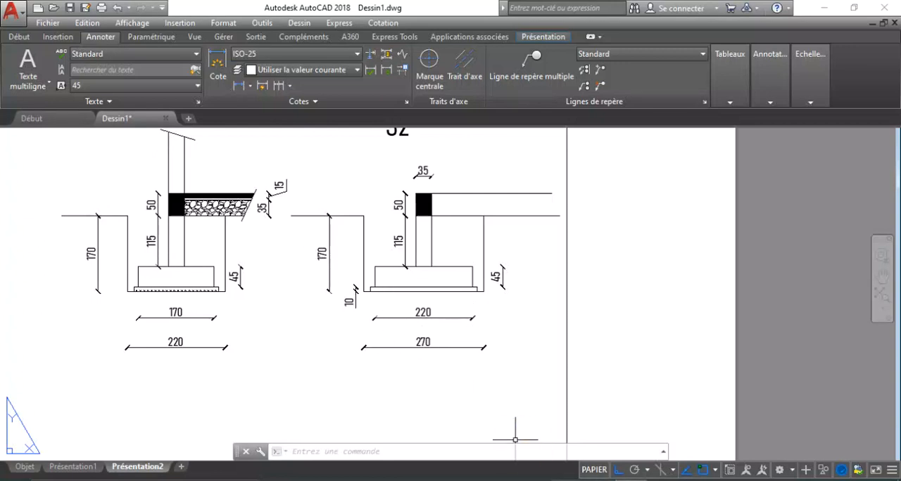
key(alt+Tab)
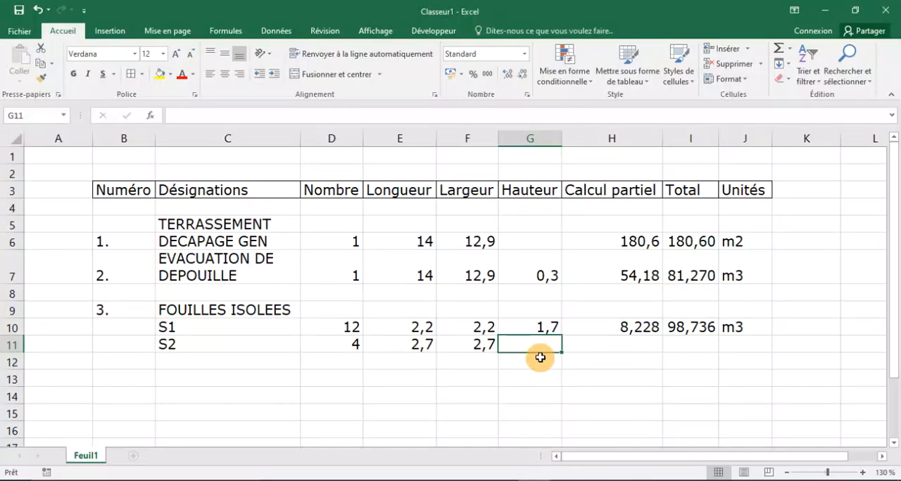
text(1,)
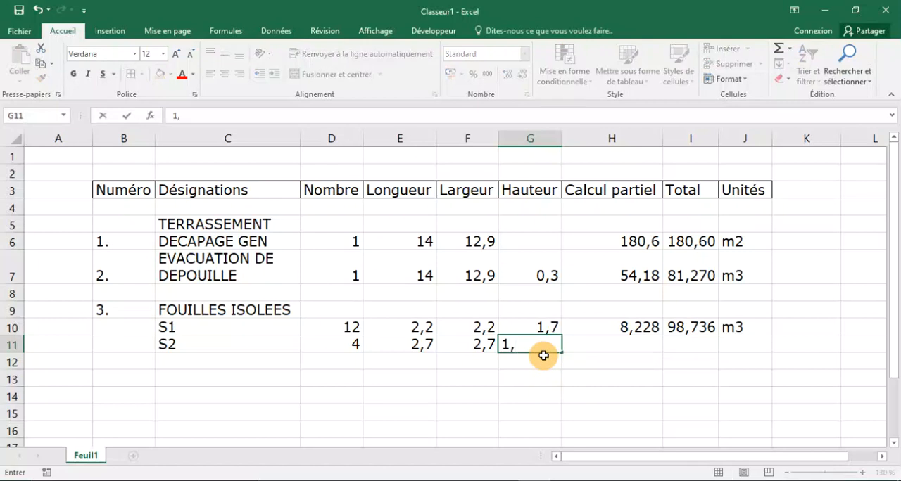
text(7)
Calculate the S2 Calcul partiel in H11 with =E11*F11*G11.
click(608, 352)
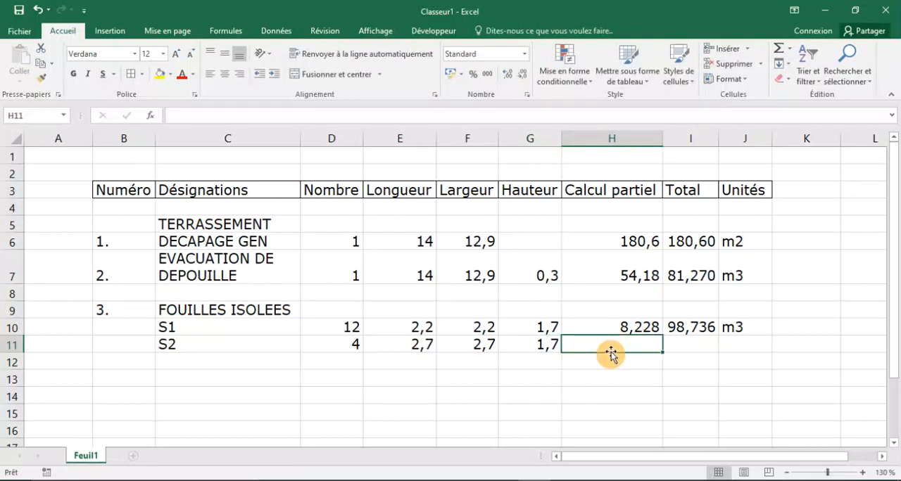
text(=)
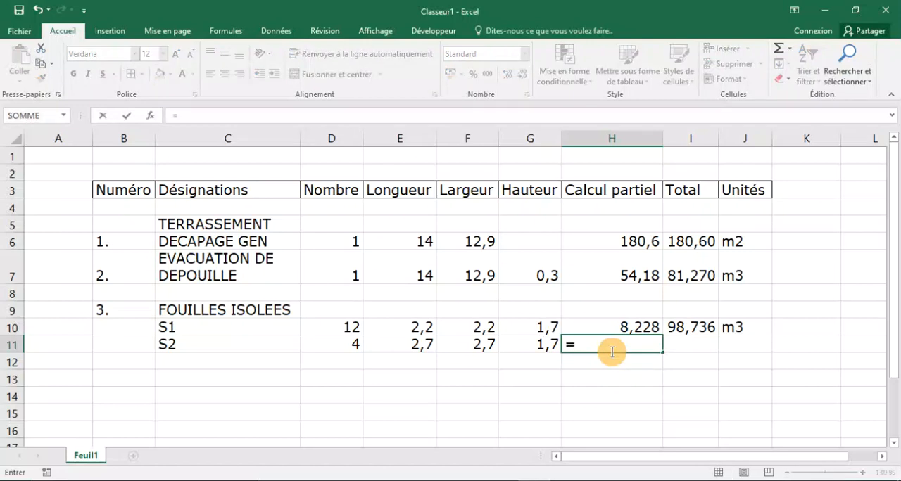
click(397, 342)
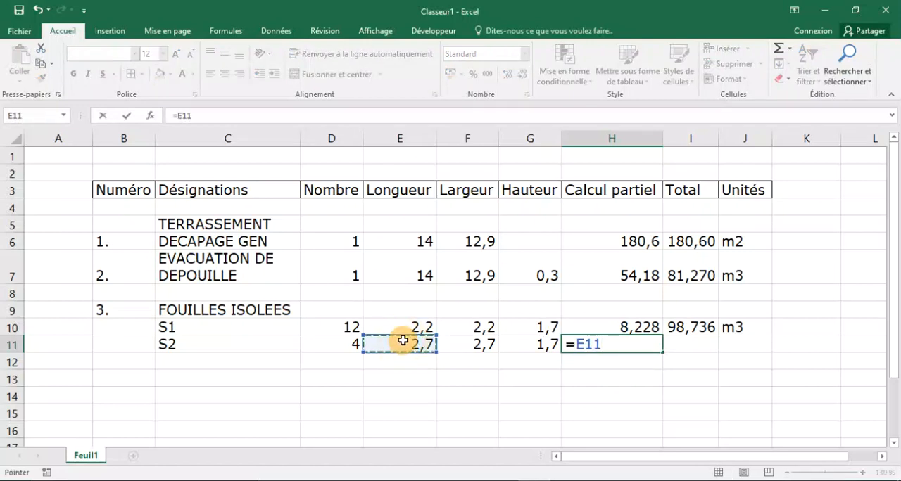
text(*)
click(464, 342)
text(*)
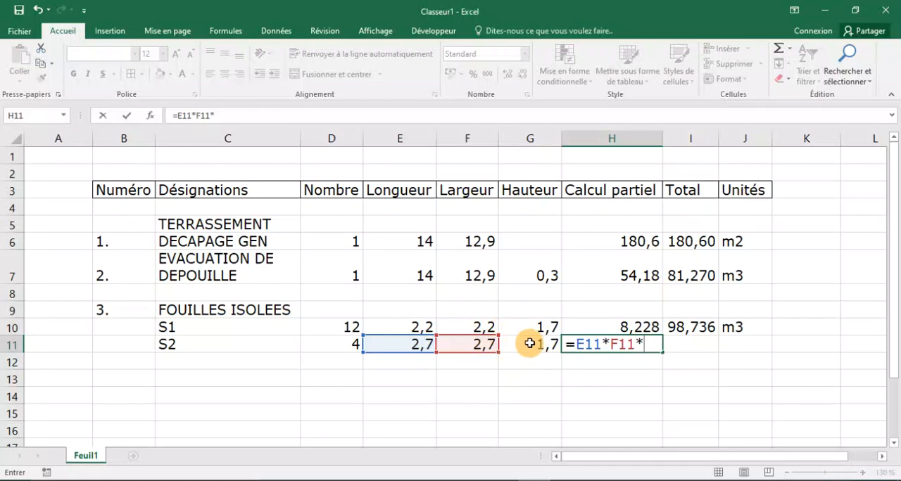
click(530, 343)
key(Return)
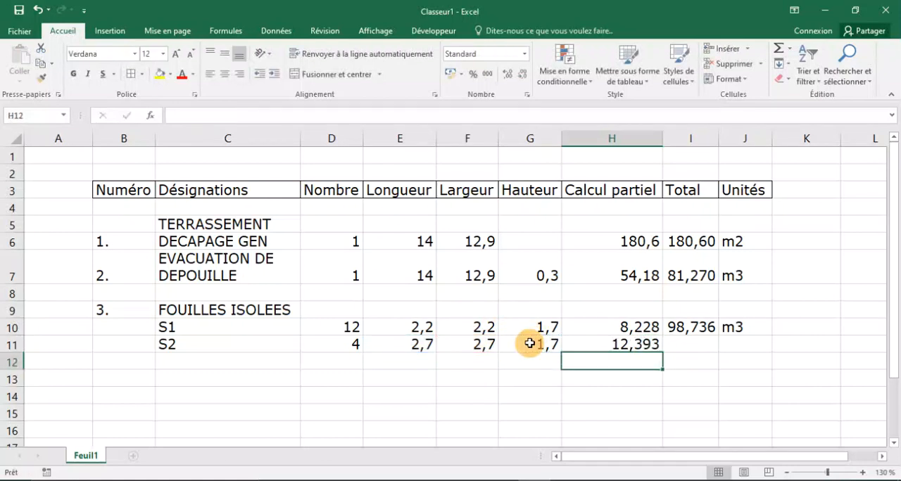
Calculate the S2 Total in I11 with =H11*D11.
click(693, 346)
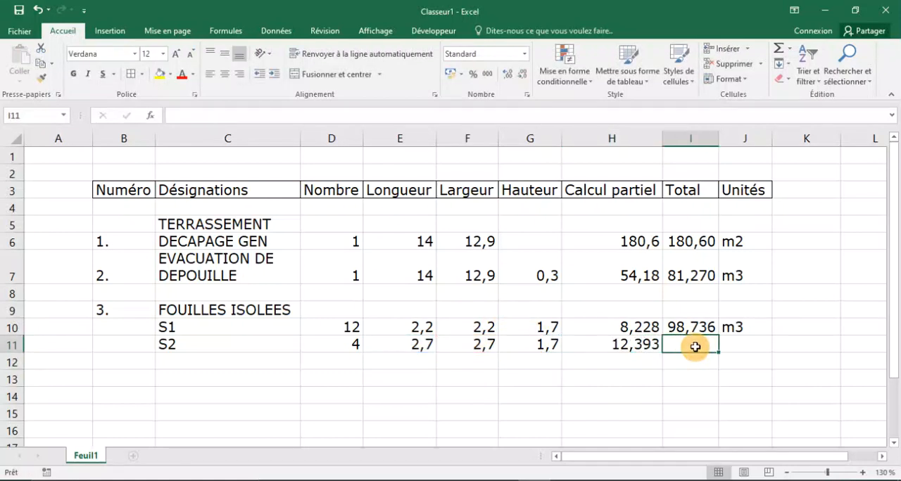
text(=)
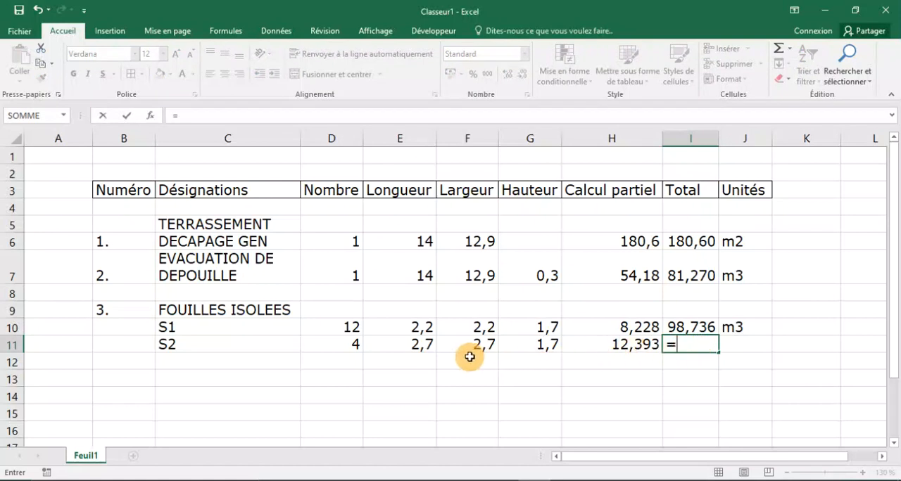
click(644, 347)
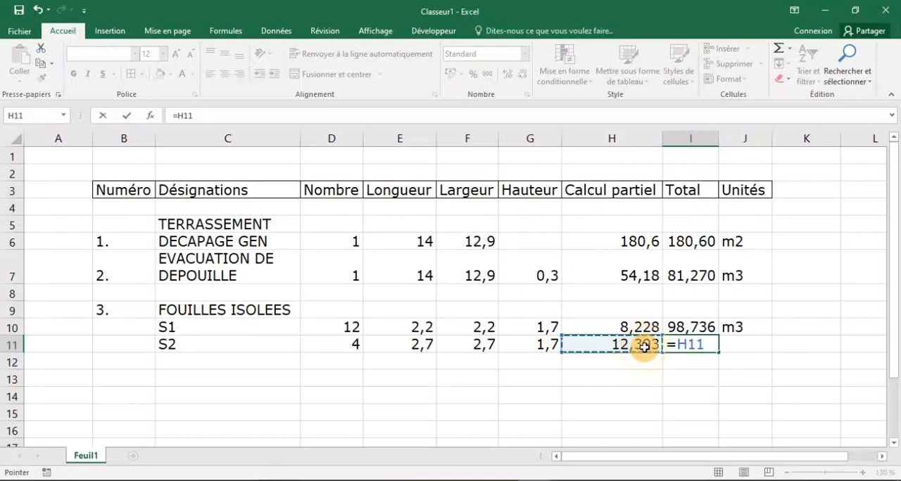
text(*)
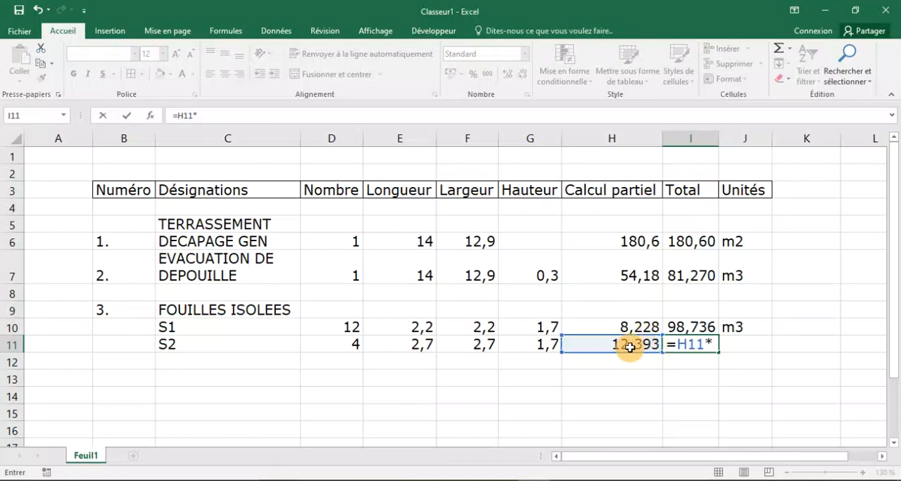
click(339, 344)
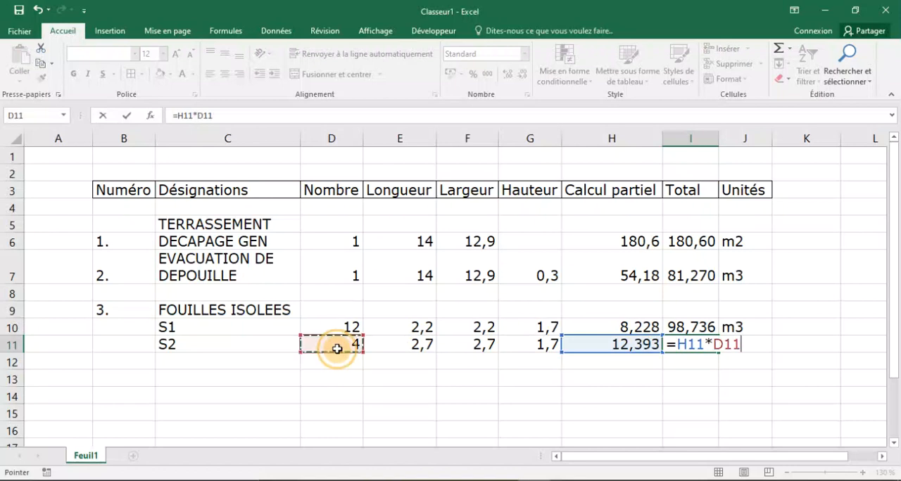
key(Return)
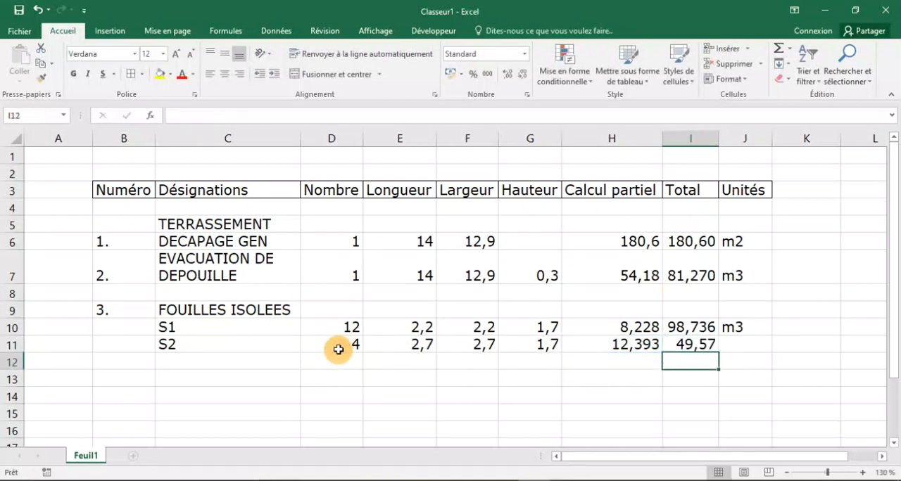
Format the S2 Total in I11 with the Nombre category and 3 decimal places, and enter m3 as its unit in J11.
click(684, 344)
right_click(690, 350)
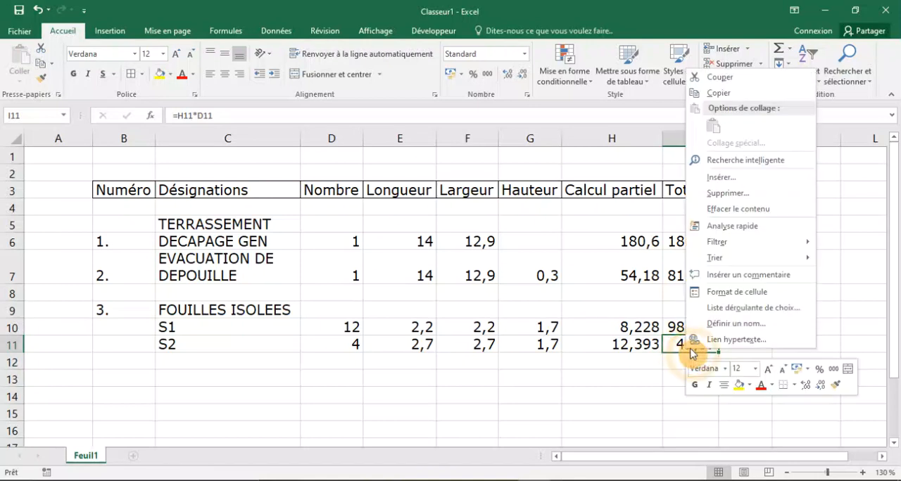
click(725, 292)
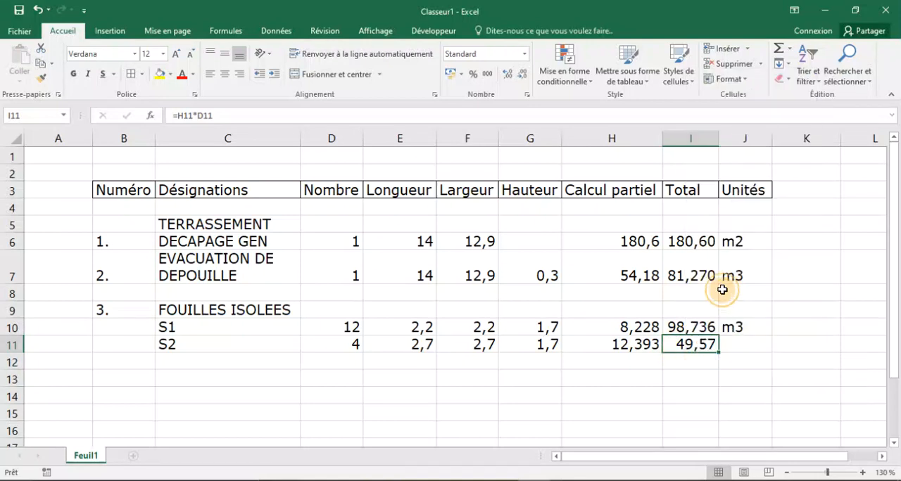
click(563, 198)
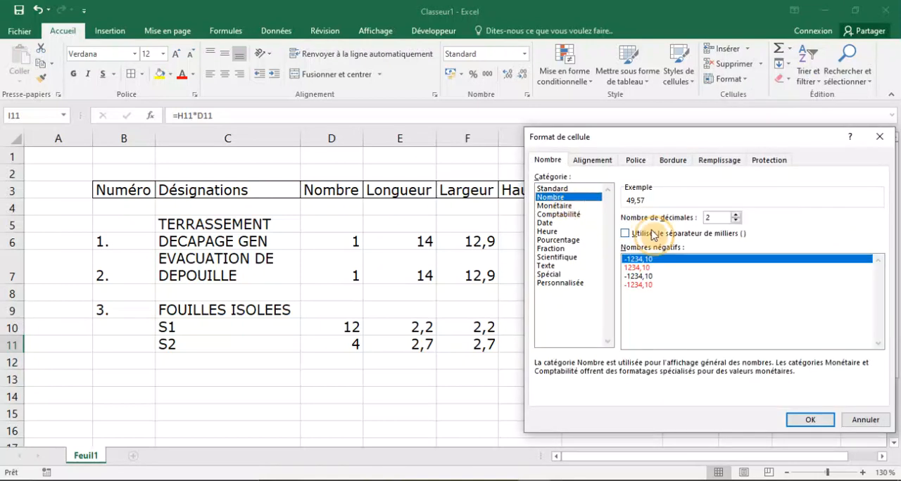
click(736, 214)
click(810, 421)
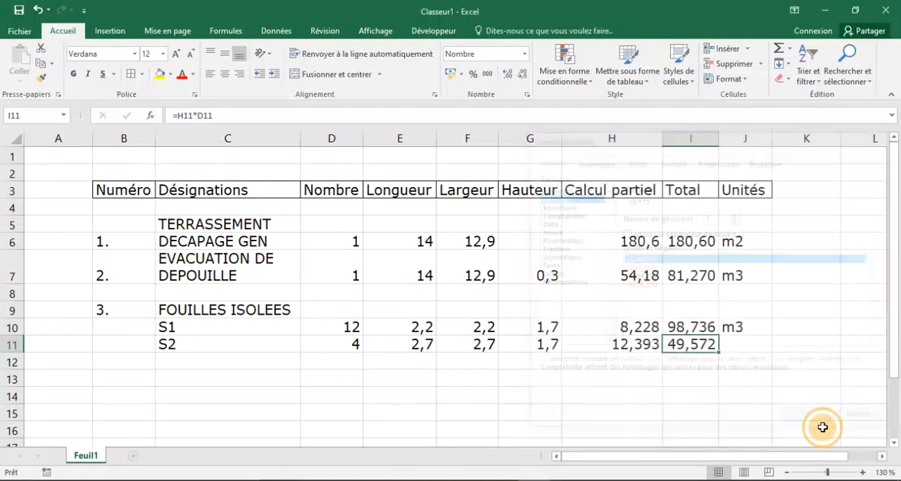
click(733, 341)
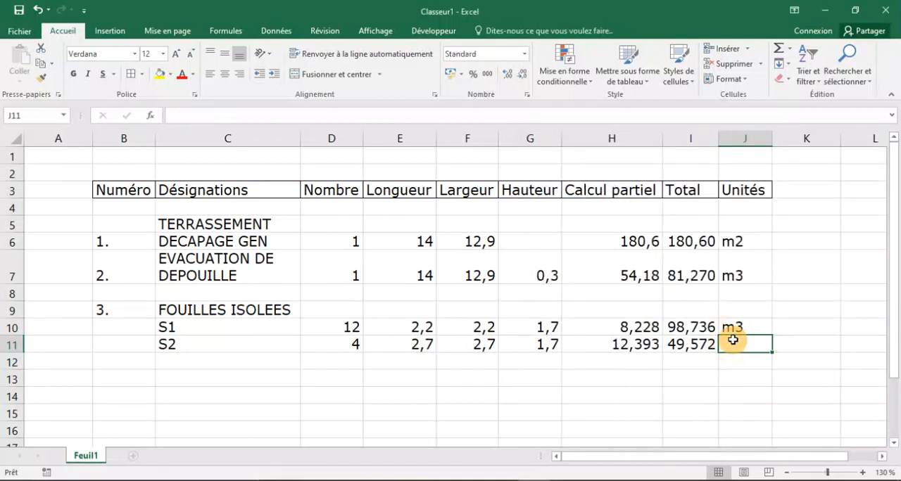
text(m3)
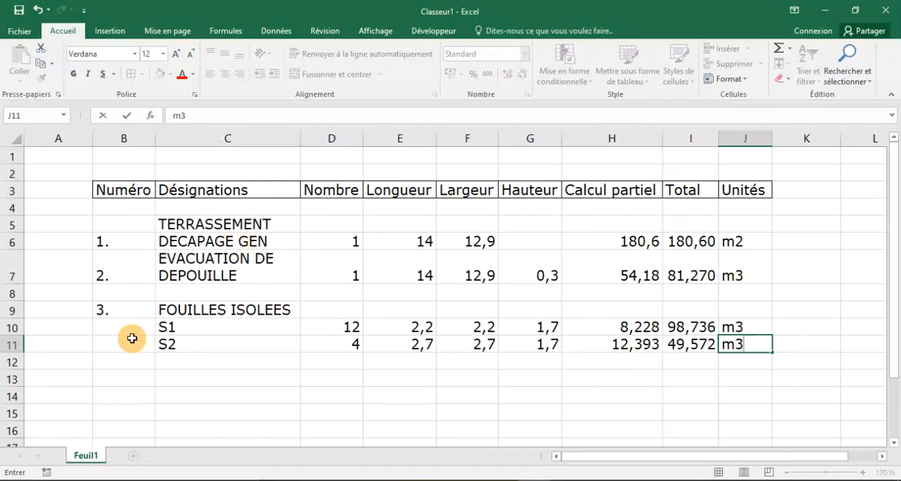
click(121, 359)
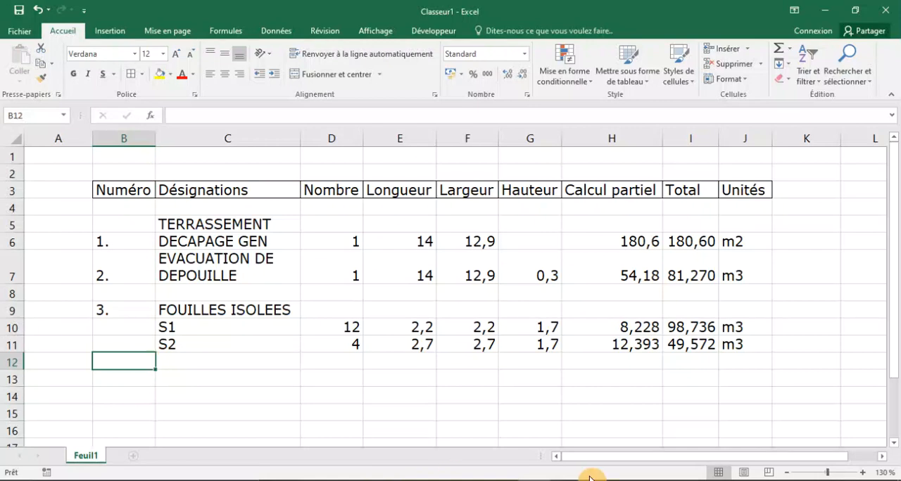
Examine the dimensioned foundation plan and the S1 and S2 footing sections in AutoCAD.
click(629, 480)
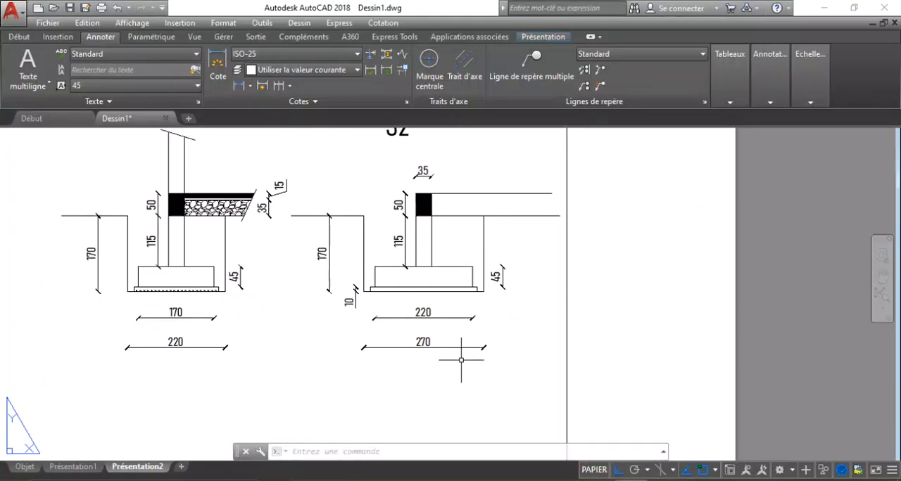
scroll(462, 359, down, 2)
scroll(468, 360, down, 2)
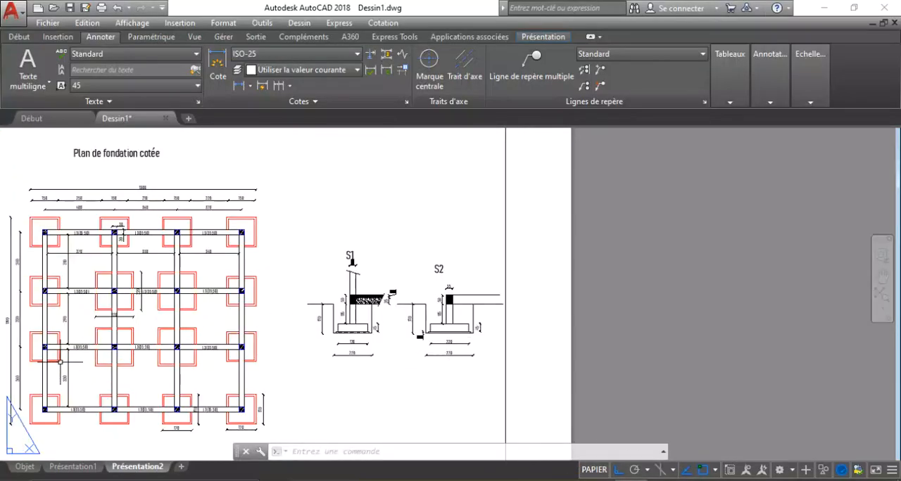
scroll(54, 361, up, 2)
scroll(177, 351, down, 2)
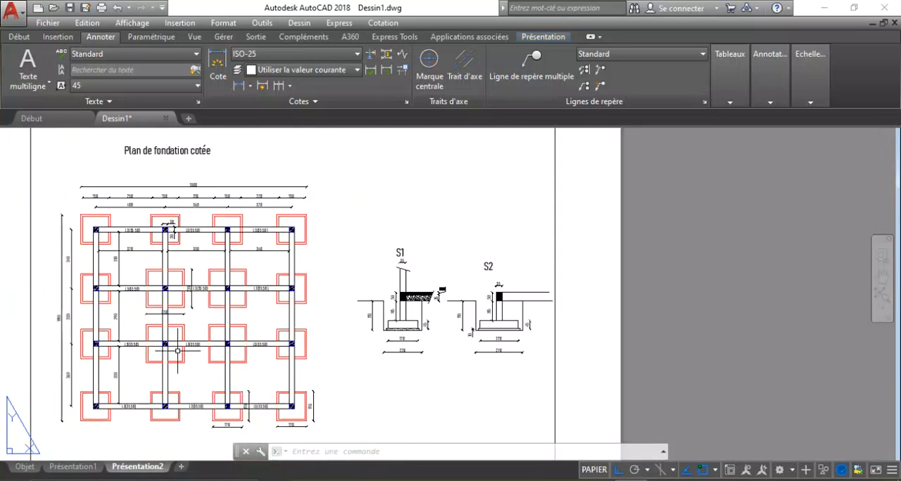
click(540, 480)
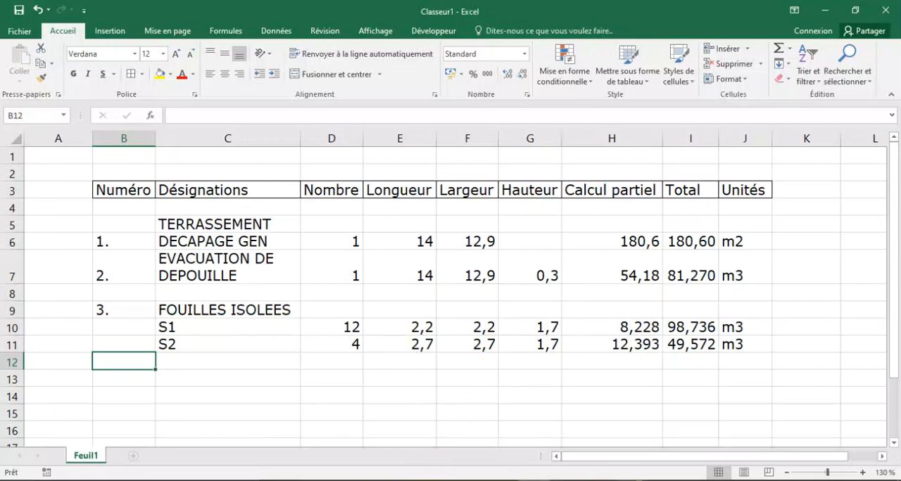
key(alt+Tab)
scroll(437, 303, up, 4)
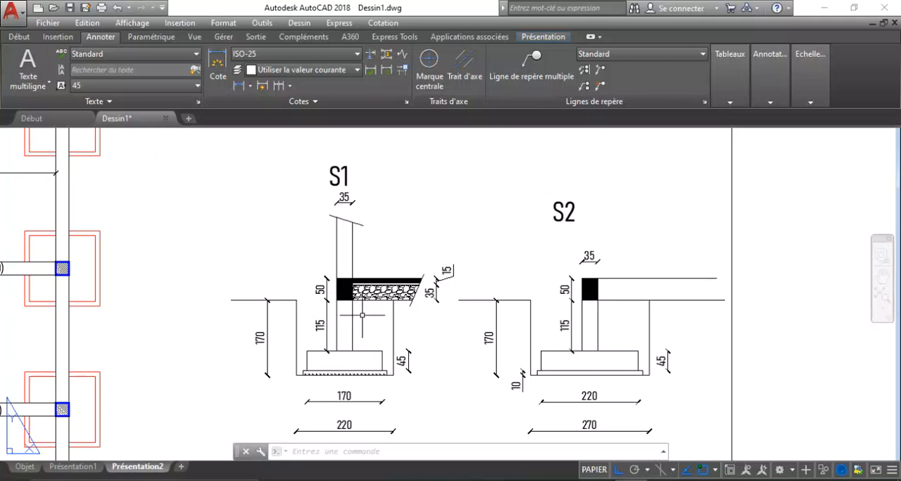
Switch to Excel and add item 4. in B12 with the designation REMBLAI in C12.
click(501, 480)
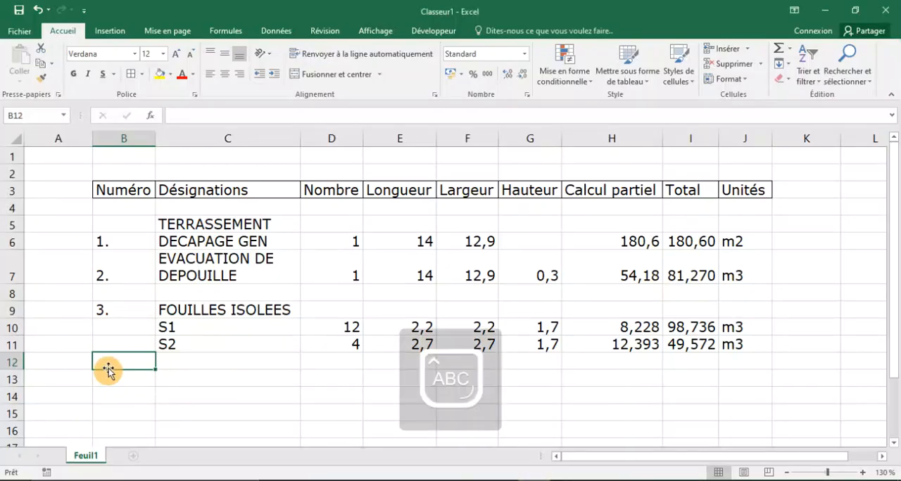
text(4)
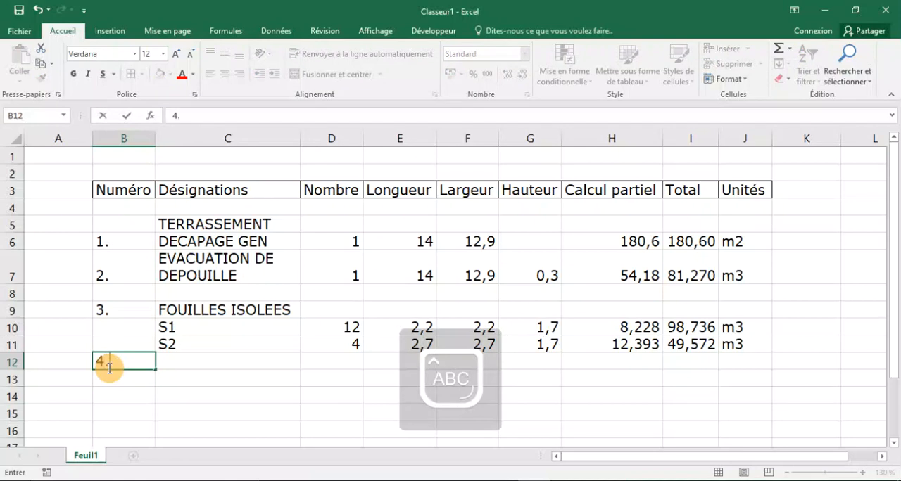
text(.)
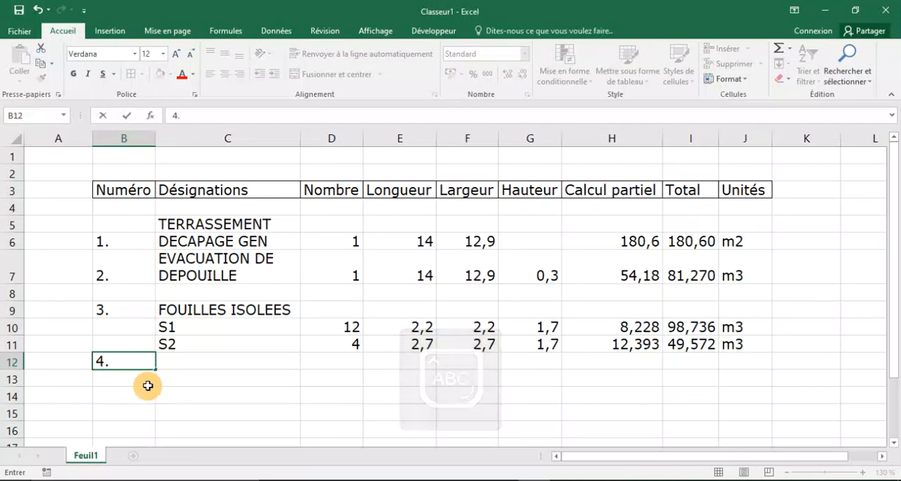
click(221, 368)
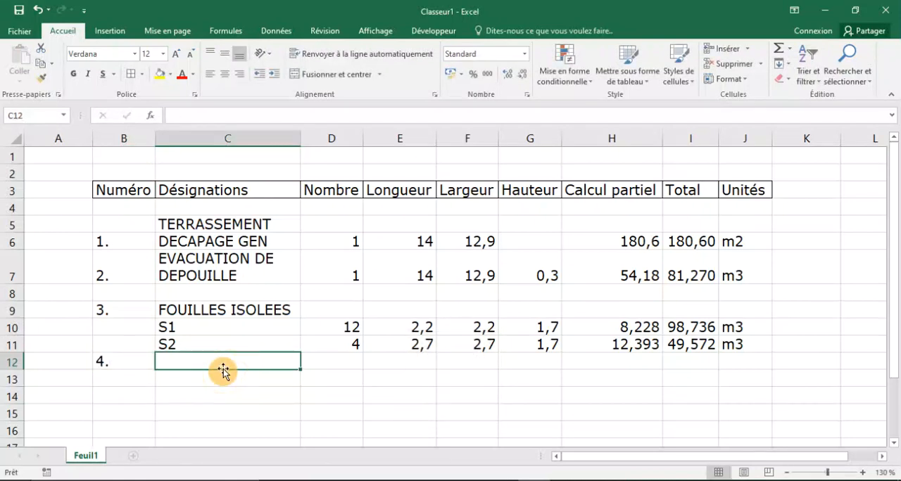
text(REMBLAI)
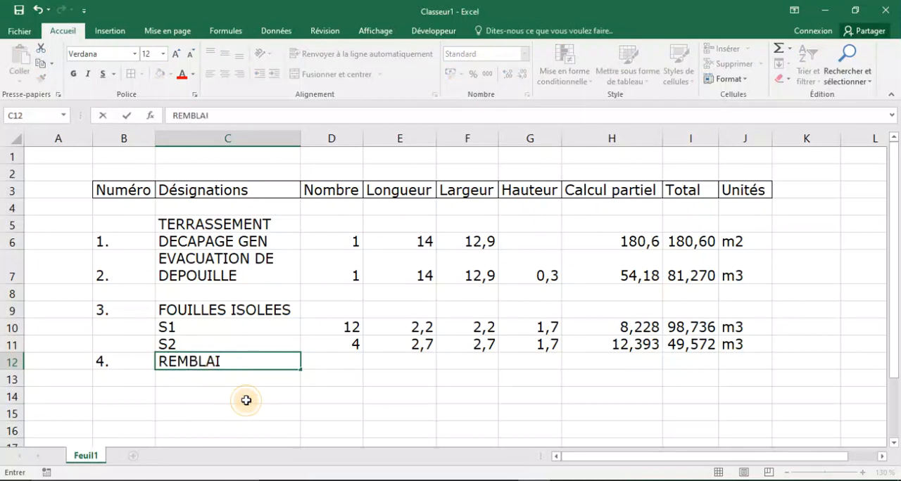
click(244, 398)
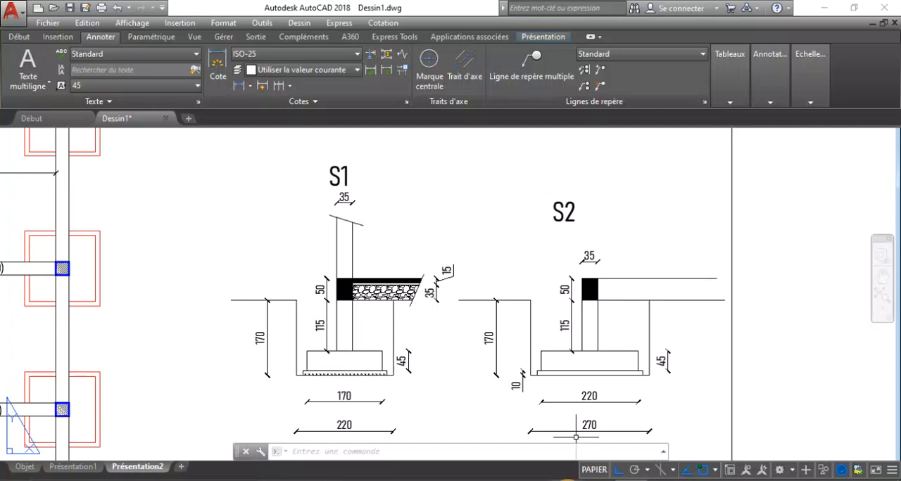
Switch back to the Excel take-off table and enter the item number 5. in B13.
click(548, 480)
scroll(331, 317, down, 2)
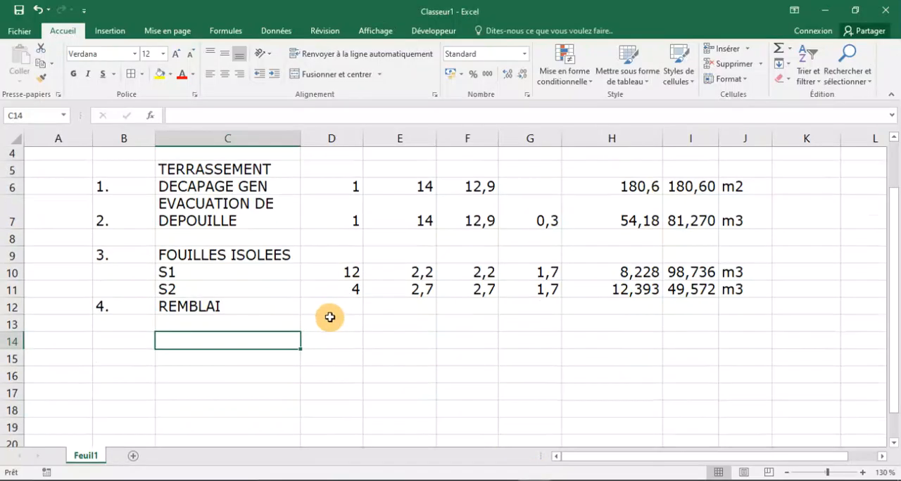
click(216, 276)
scroll(215, 276, up, 2)
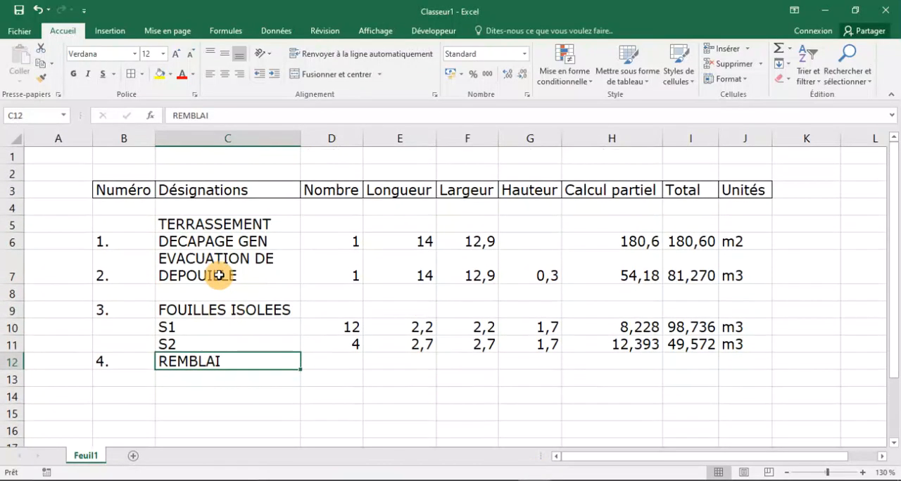
click(200, 224)
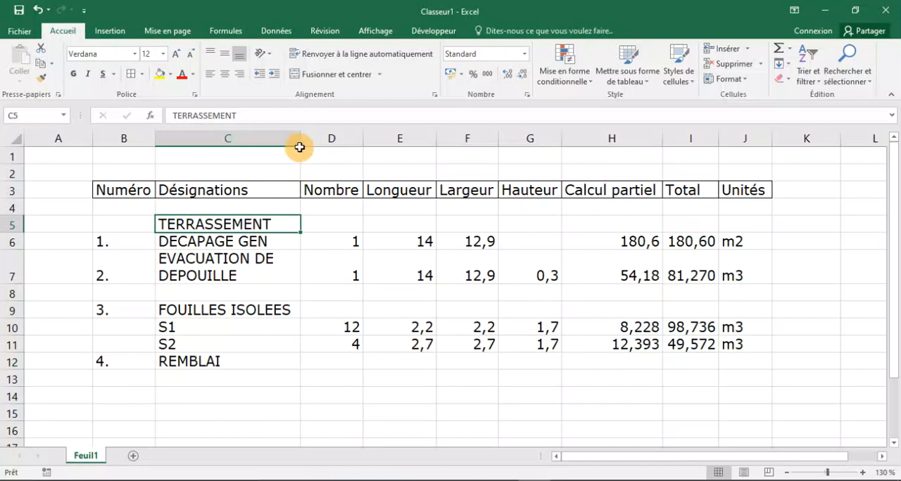
click(125, 380)
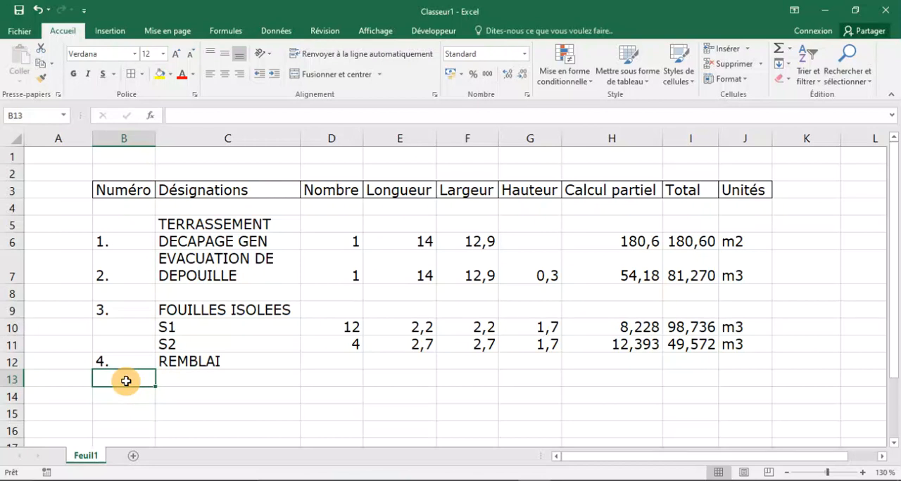
text(5.)
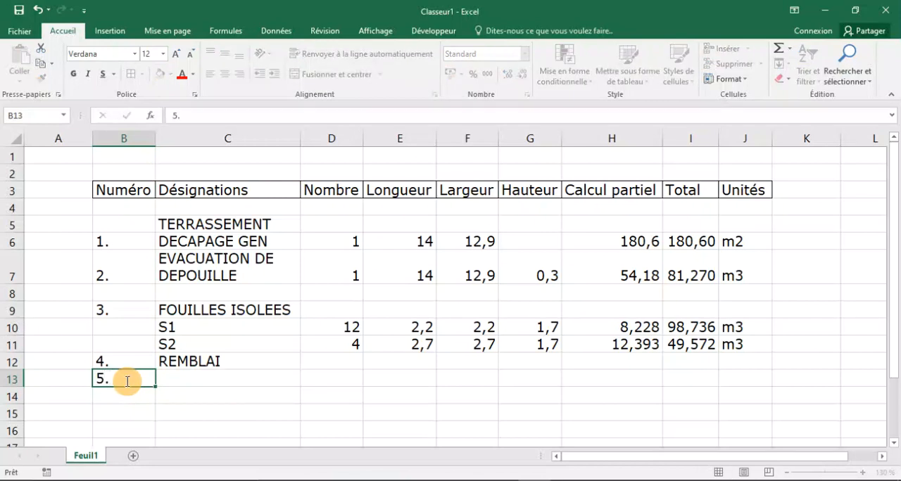
key(Tab)
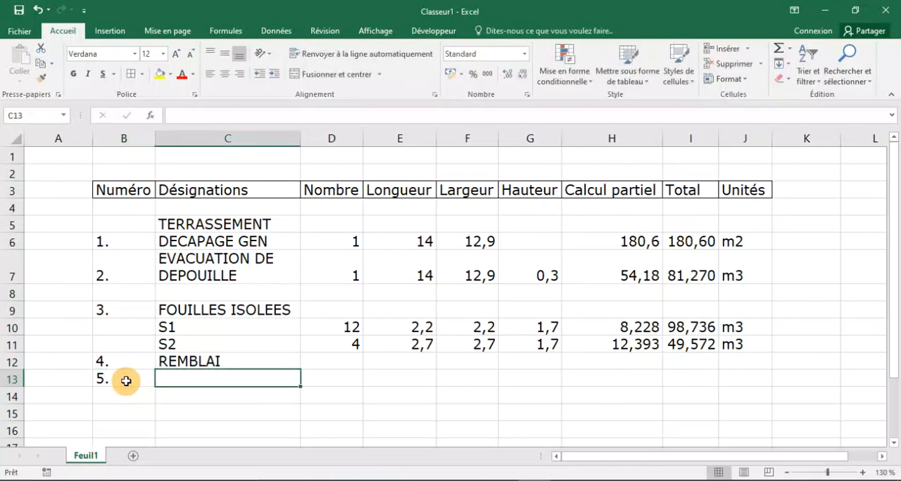
Enter Béton B as the designation of item 5 in C13.
text(B)
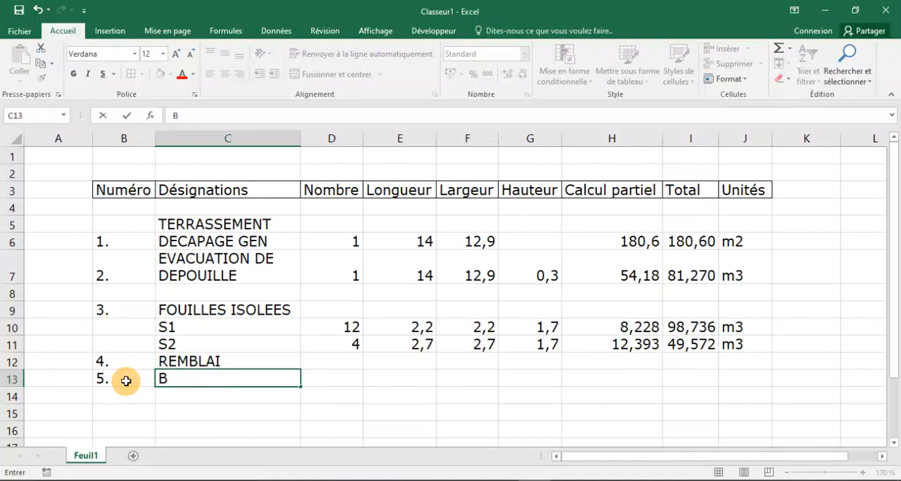
key(Caps_Lock)
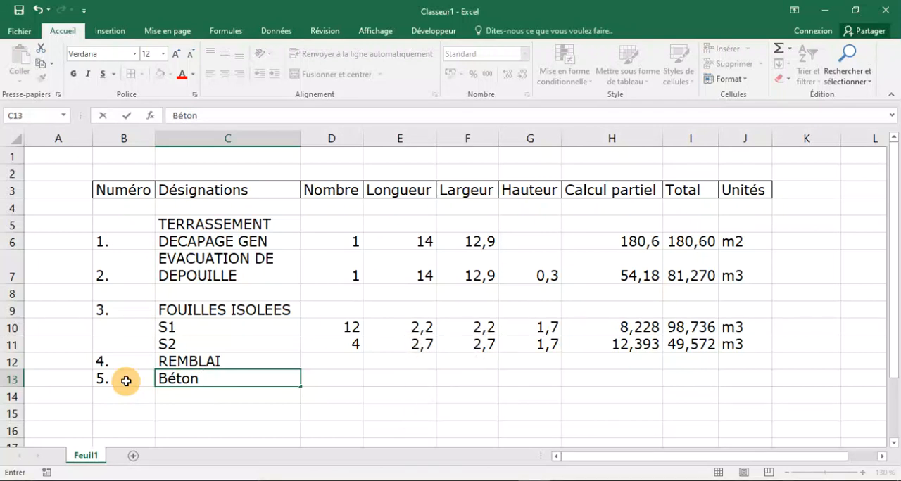
key(Caps_Lock)
text(B)
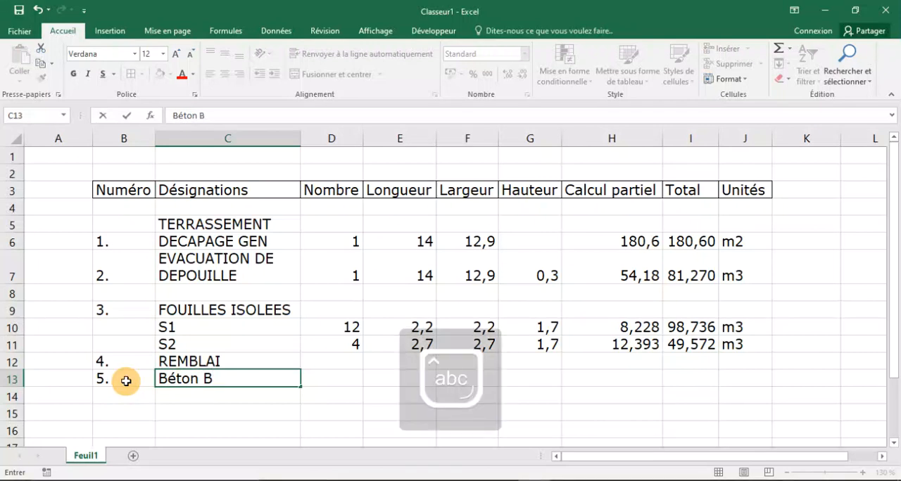
scroll(232, 295, down, 2)
click(223, 312)
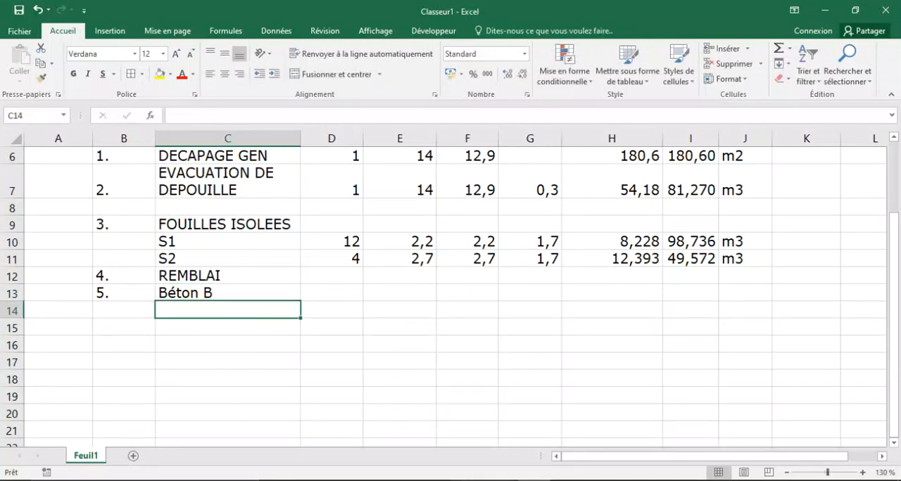
Switch to AutoCAD and examine the hatched concrete layer under the S1 footing and its dimensions.
key(alt+Tab)
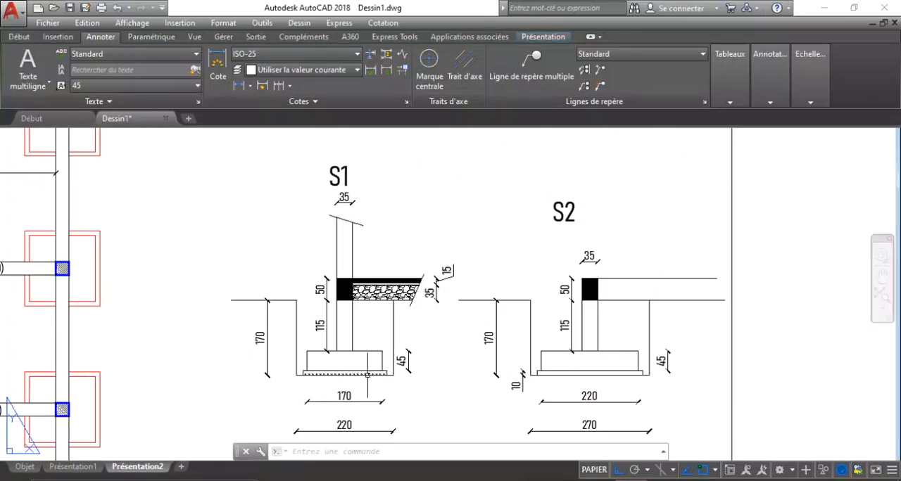
scroll(307, 374, up, 3)
scroll(308, 382, down, 1)
scroll(309, 383, up, 4)
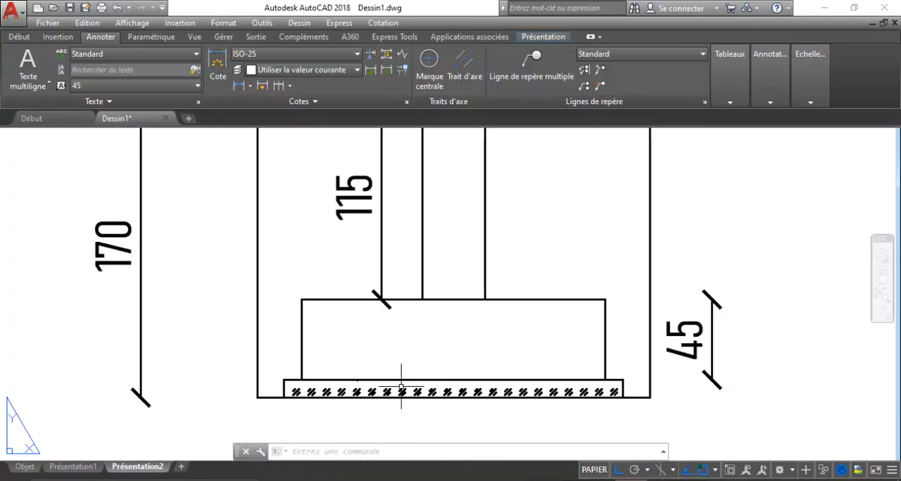
scroll(402, 387, down, 2)
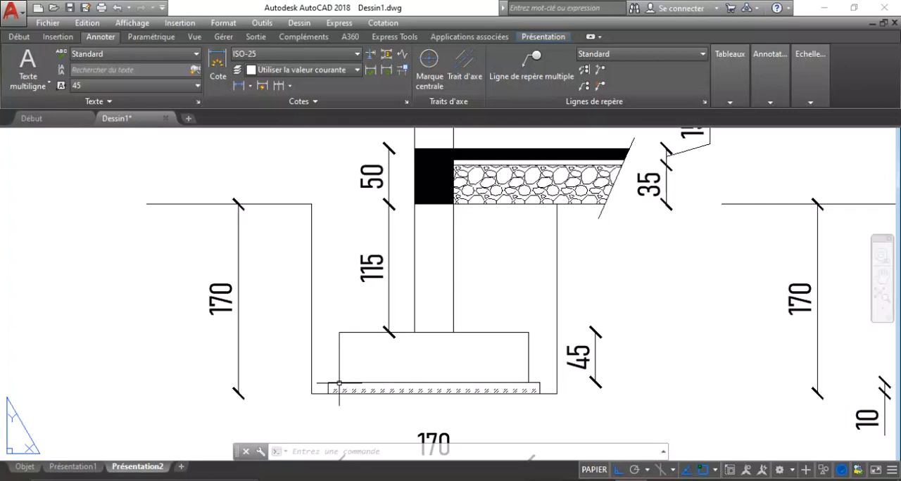
scroll(339, 383, up, 4)
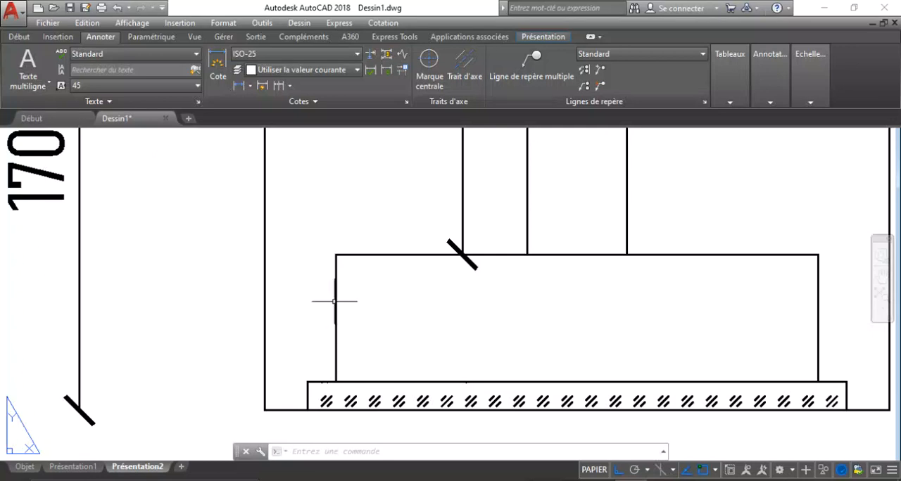
scroll(339, 286, down, 2)
scroll(327, 352, up, 2)
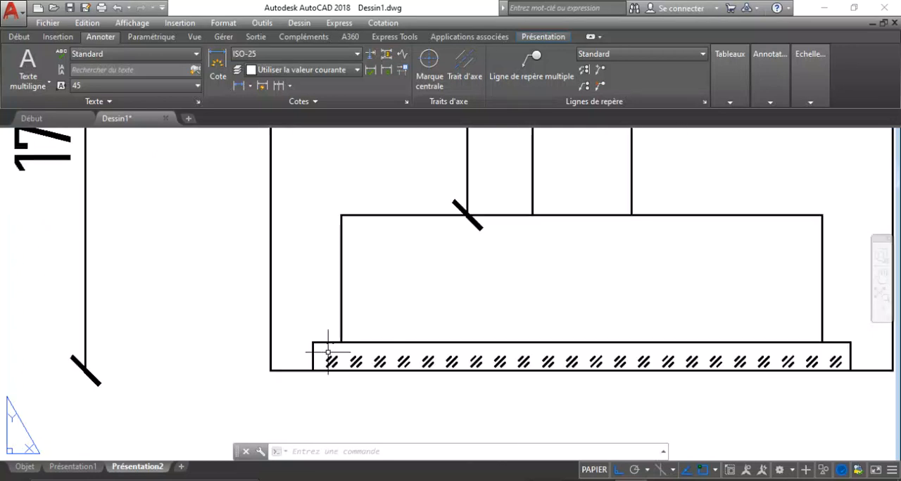
scroll(329, 352, down, 2)
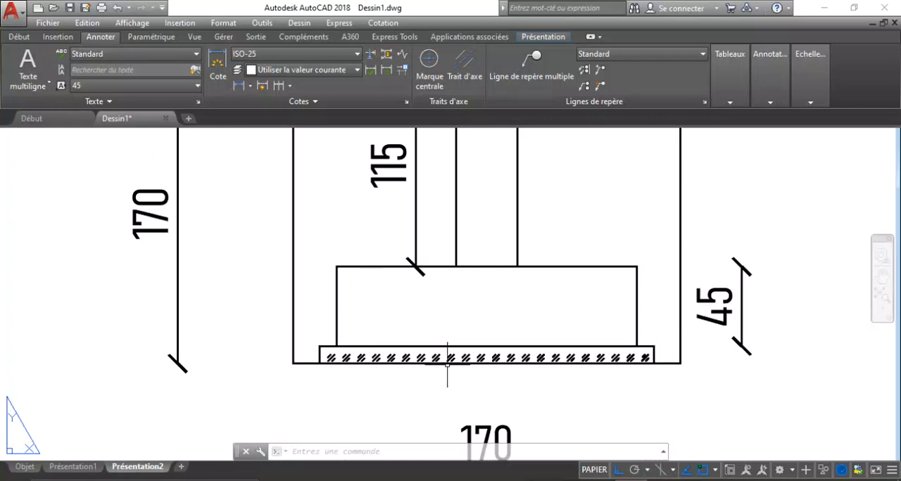
scroll(377, 250, down, 2)
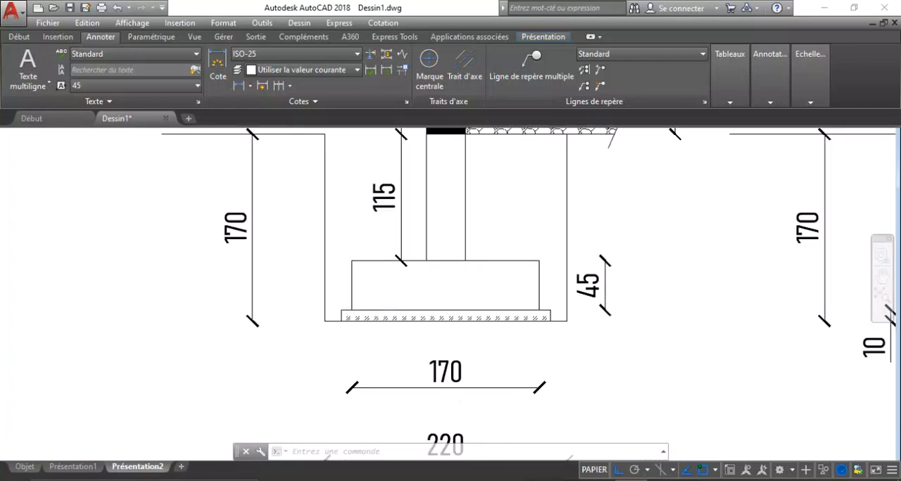
scroll(380, 299, up, 2)
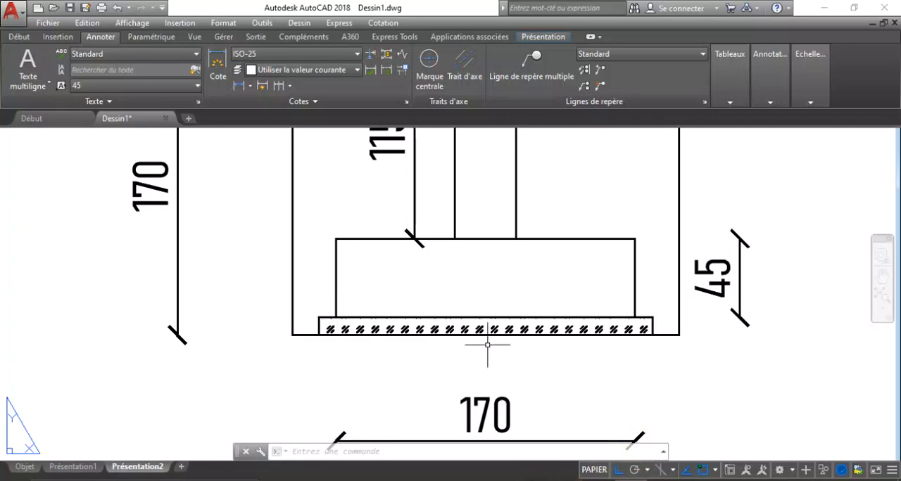
scroll(491, 343, down, 6)
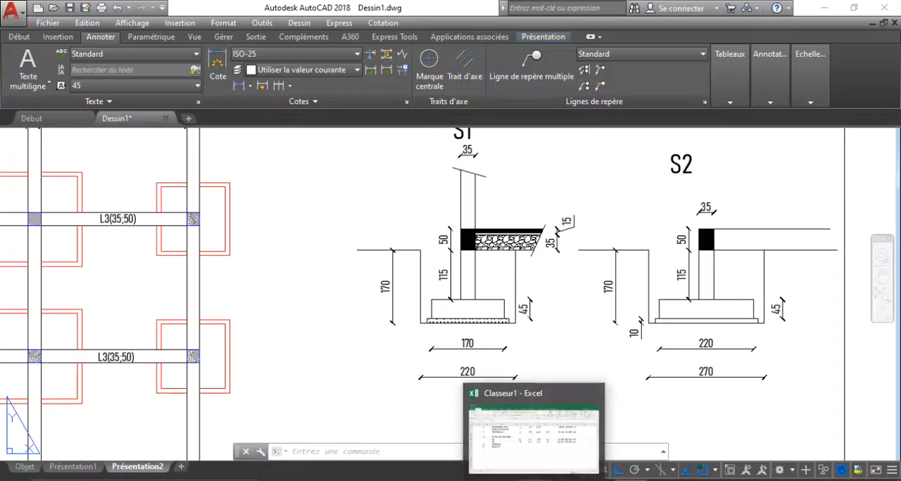
Return to Excel and enter Sous S1 in C14 as the sub-item of Béton B.
click(483, 461)
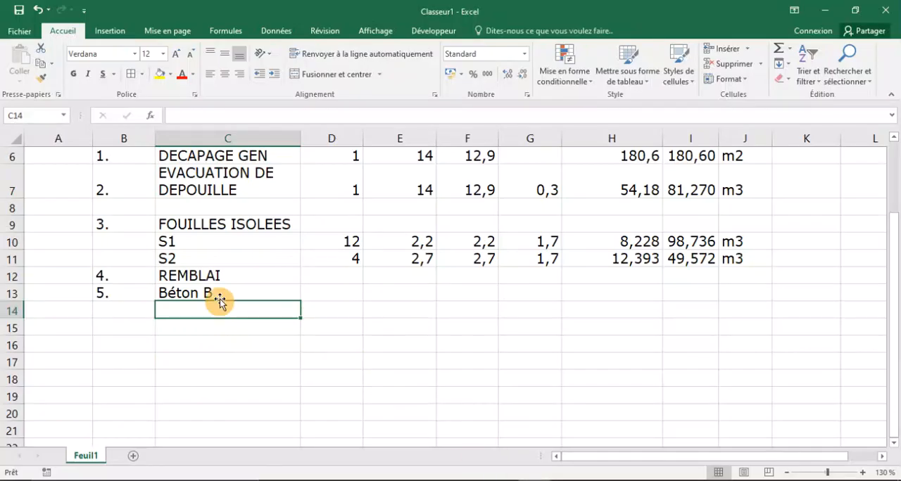
text(S)
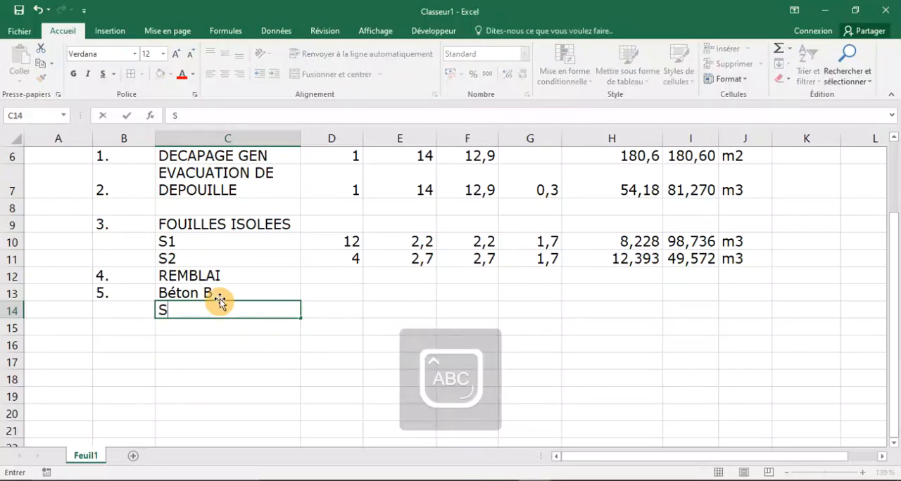
key(Caps_Lock)
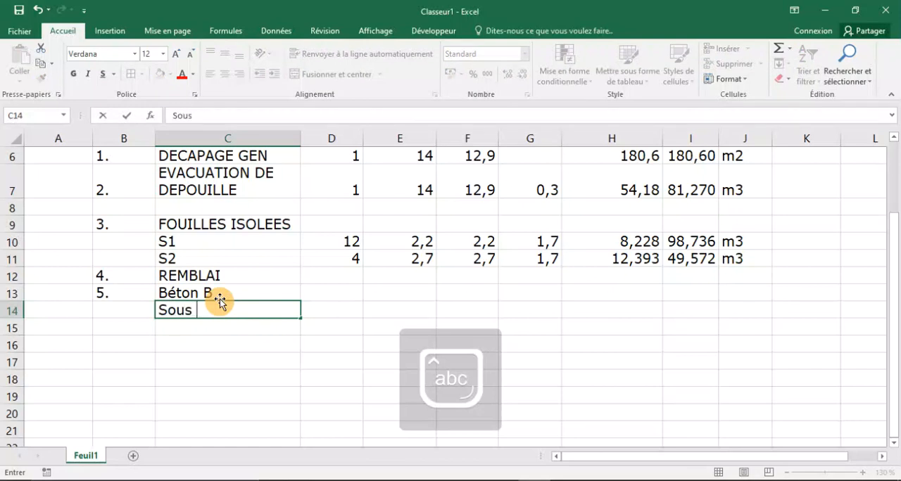
text(ous S)
key(Caps_Lock)
text(1)
Check the S1 footings on the AutoCAD foundation plan and enter 12 as the Nombre for Sous S1 in D14 in Excel.
click(344, 304)
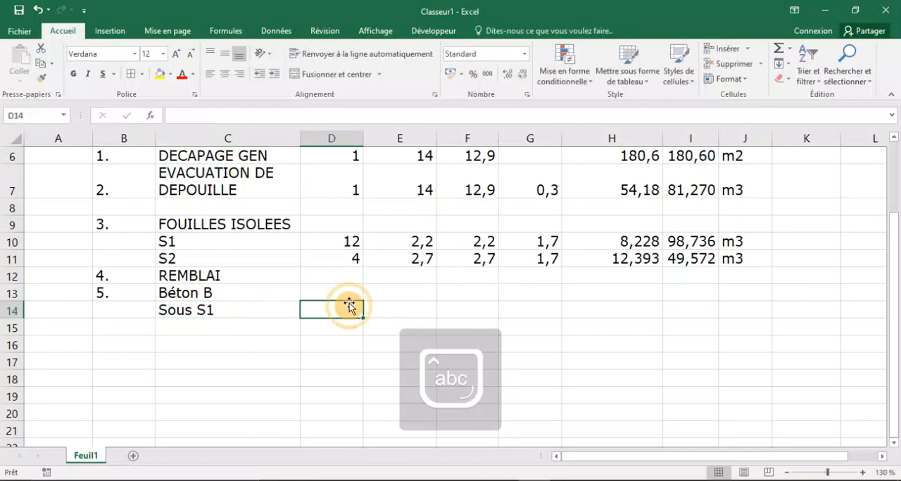
scroll(344, 304, up, 2)
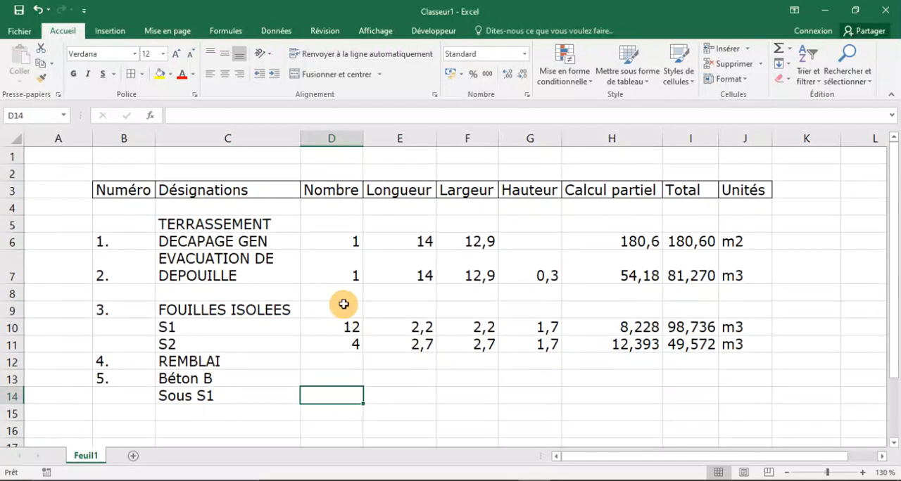
click(607, 480)
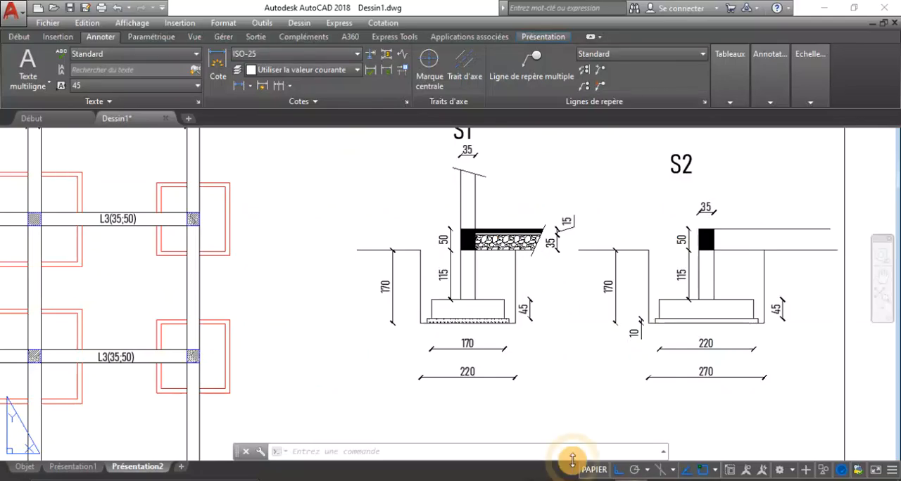
scroll(437, 317, up, 2)
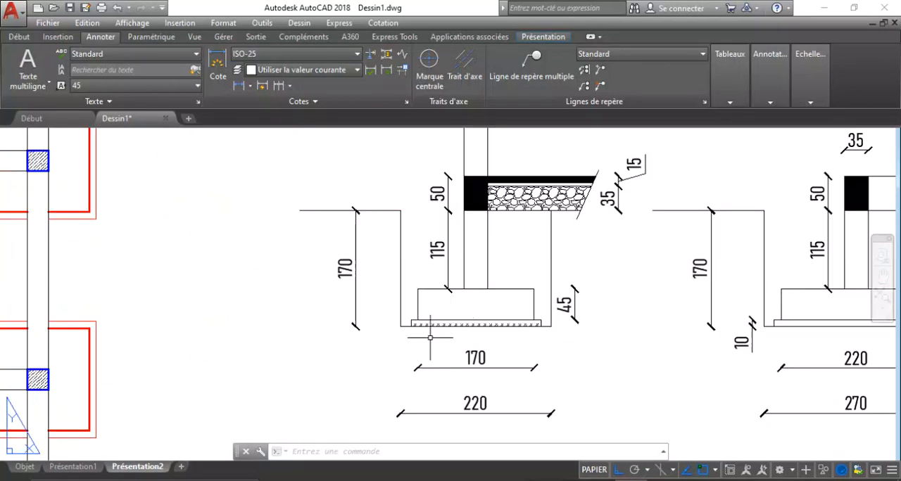
scroll(464, 328, down, 5)
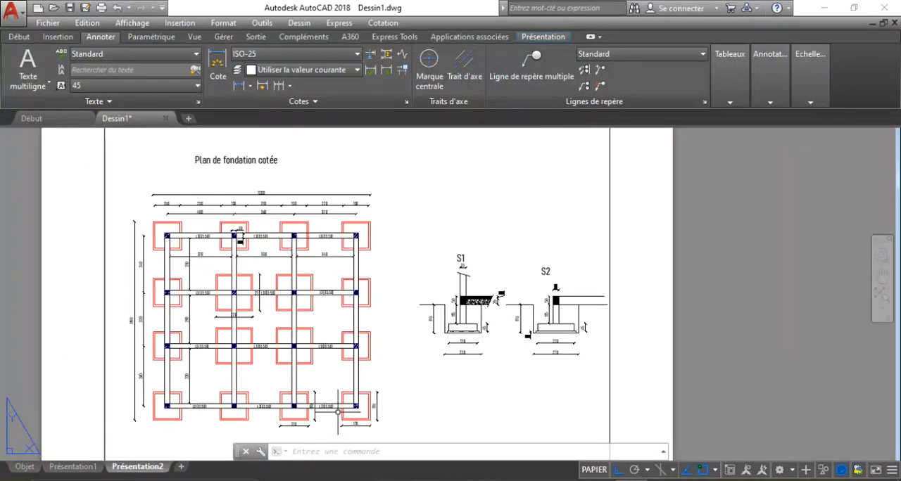
key(alt+Tab)
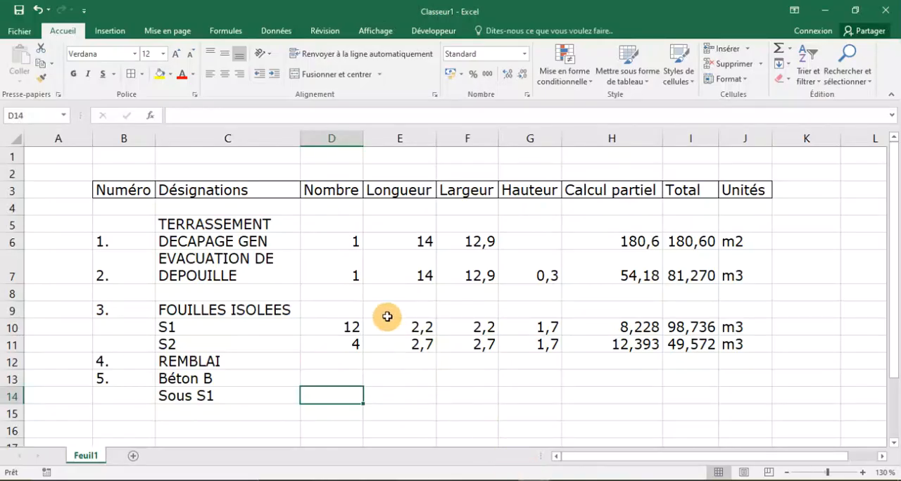
text(12)
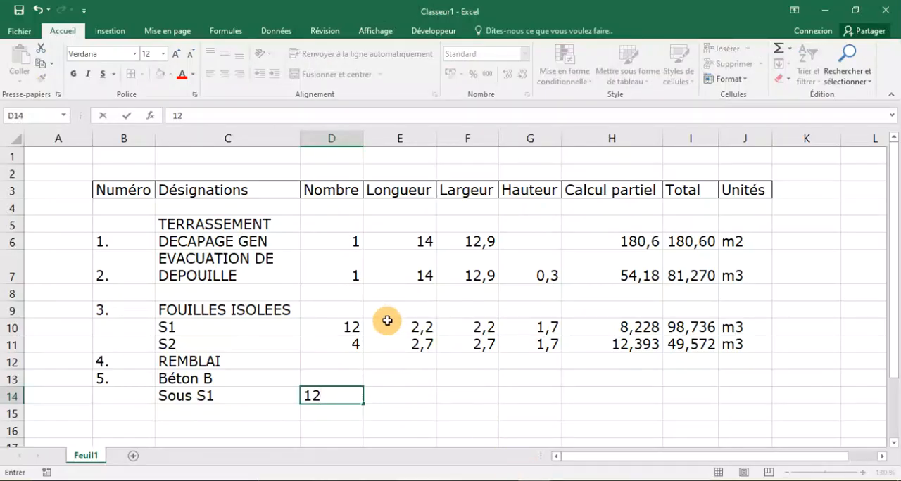
Check the concrete layer under S1 in AutoCAD and enter 1,9 as both Longueur and Largeur for Sous S1 in E14 and F14.
click(415, 398)
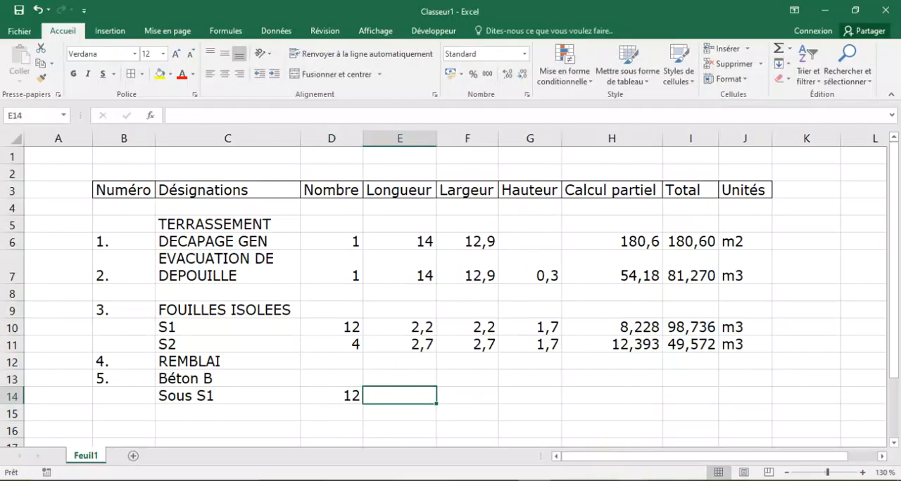
key(alt+Tab)
scroll(430, 352, up, 4)
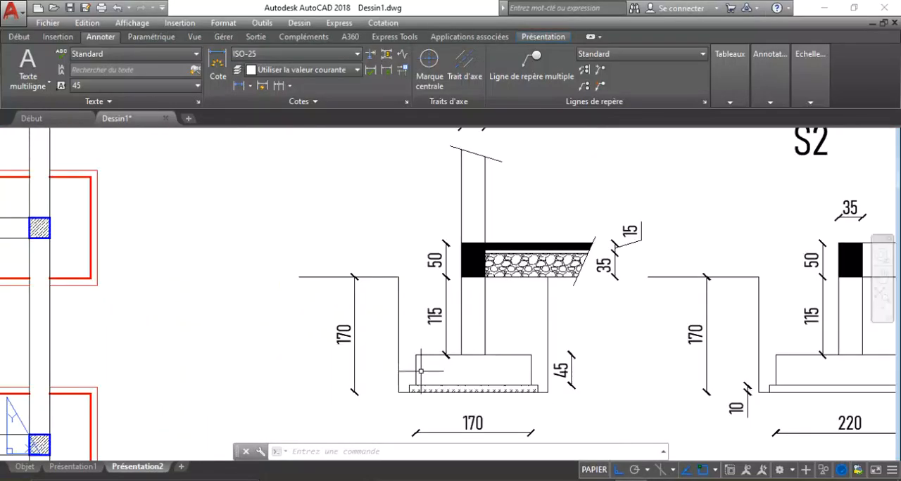
scroll(432, 366, up, 4)
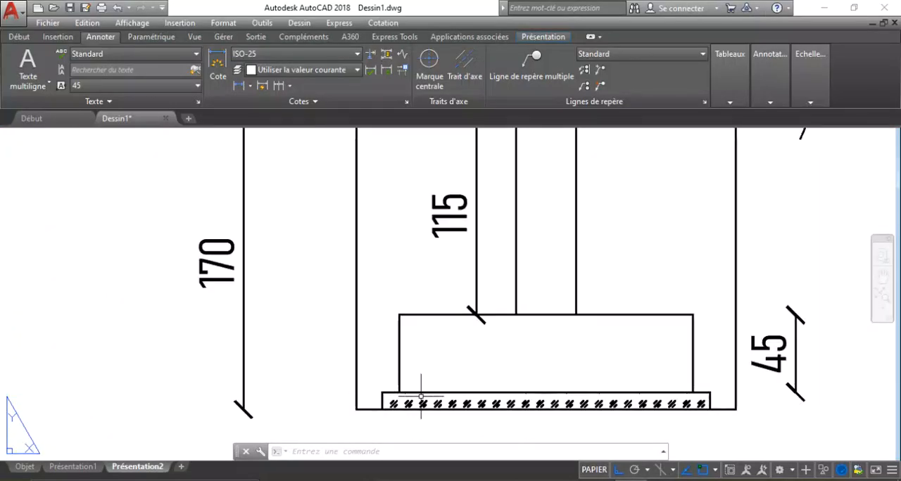
scroll(390, 285, down, 4)
scroll(429, 374, up, 3)
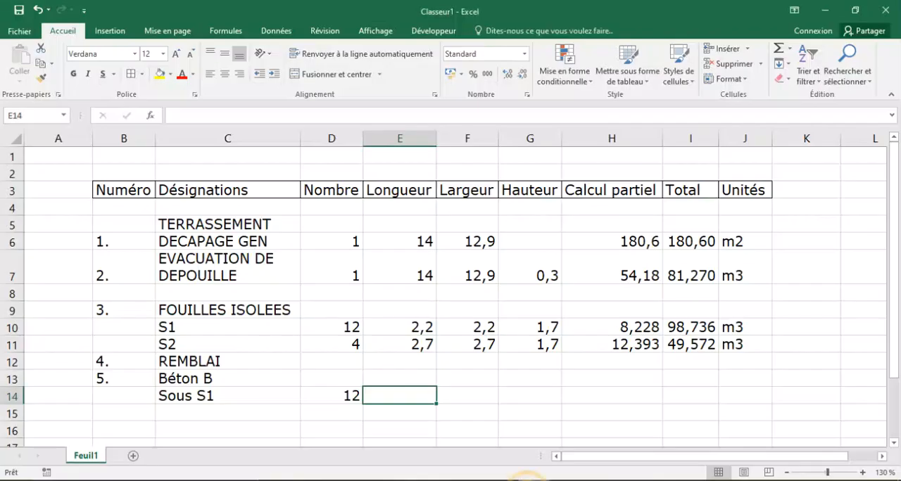
text(1,9)
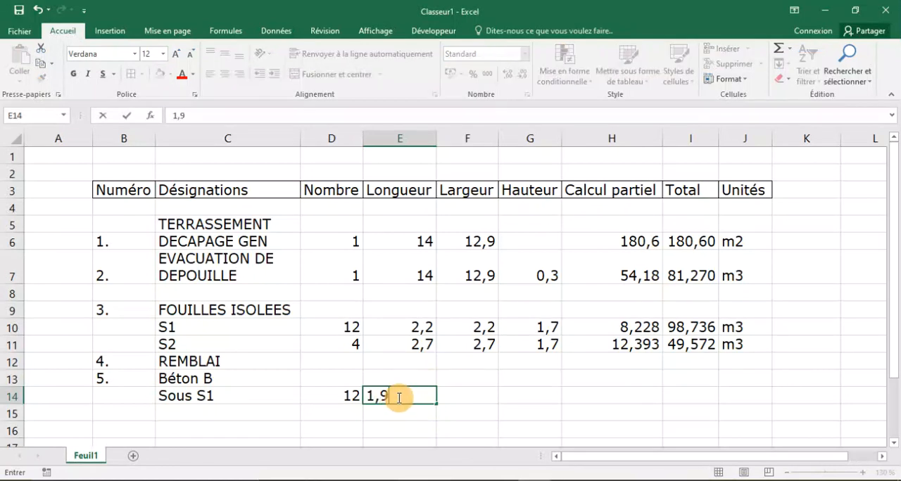
click(453, 396)
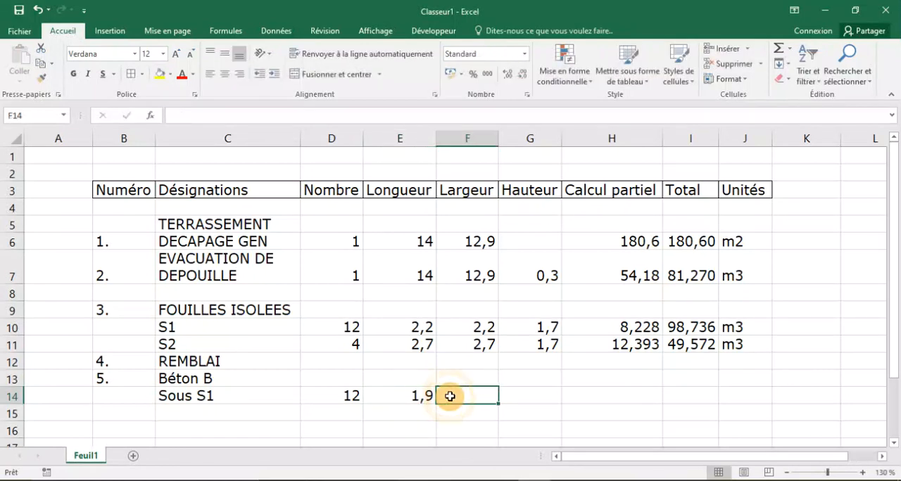
text(1,9)
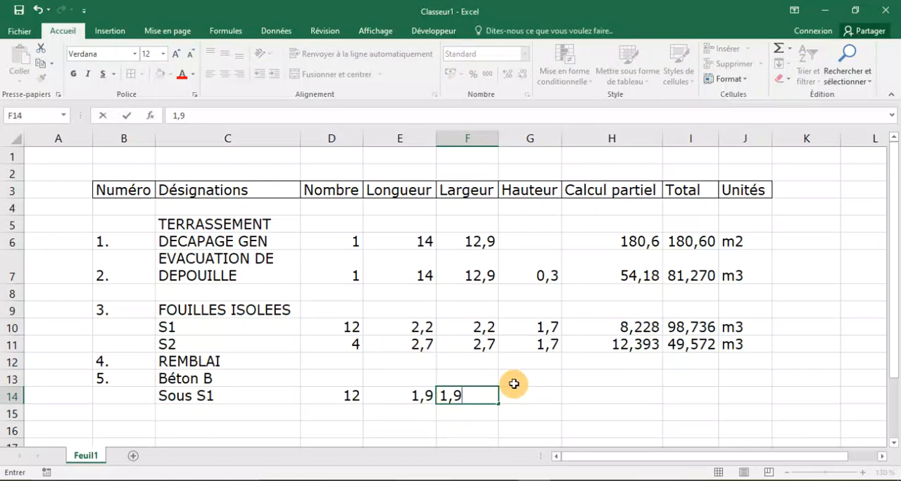
Check the concrete layer's thickness on the AutoCAD footing sections and enter 0,1 as the Hauteur for Sous S1 in G14.
click(527, 398)
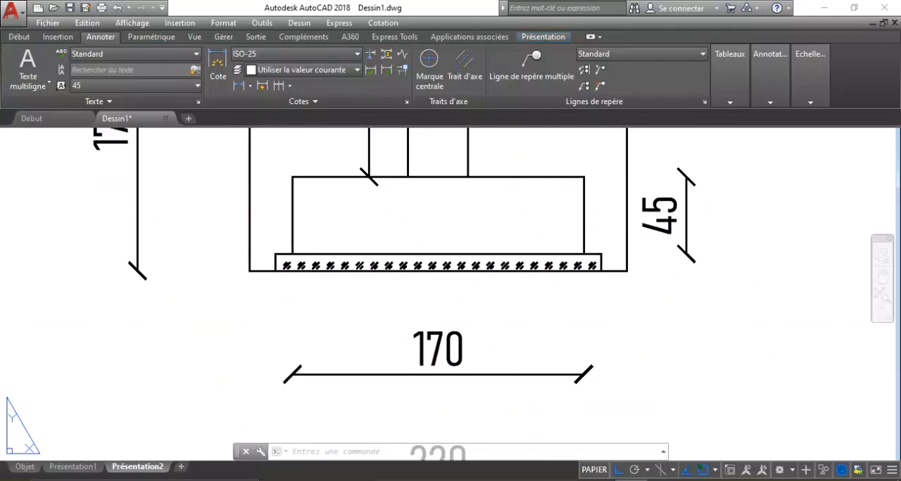
scroll(268, 258, up, 4)
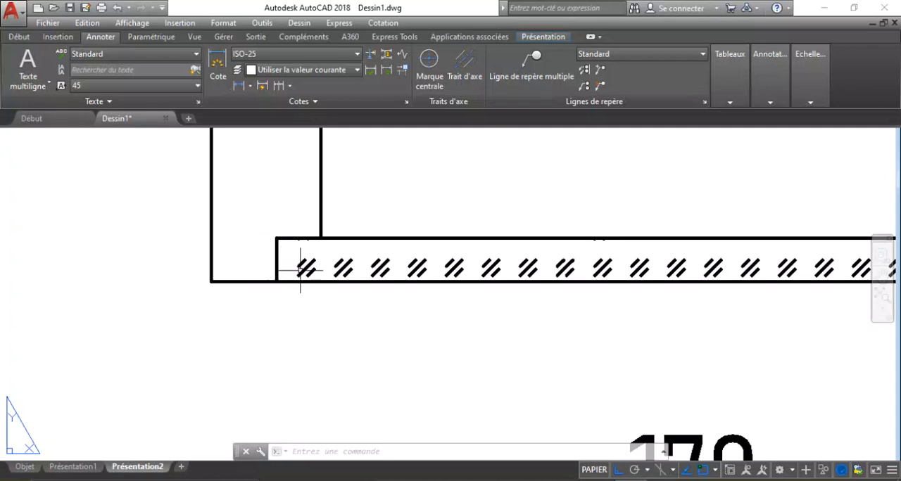
scroll(298, 262, down, 10)
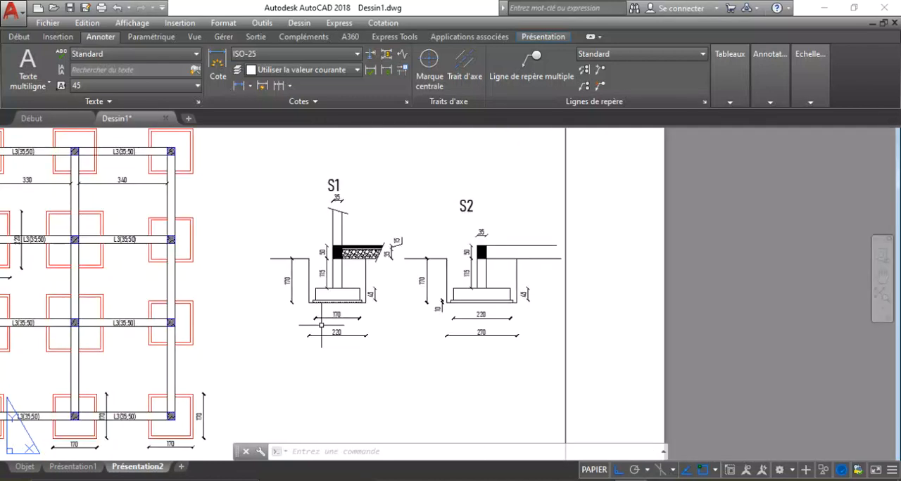
scroll(335, 297, up, 4)
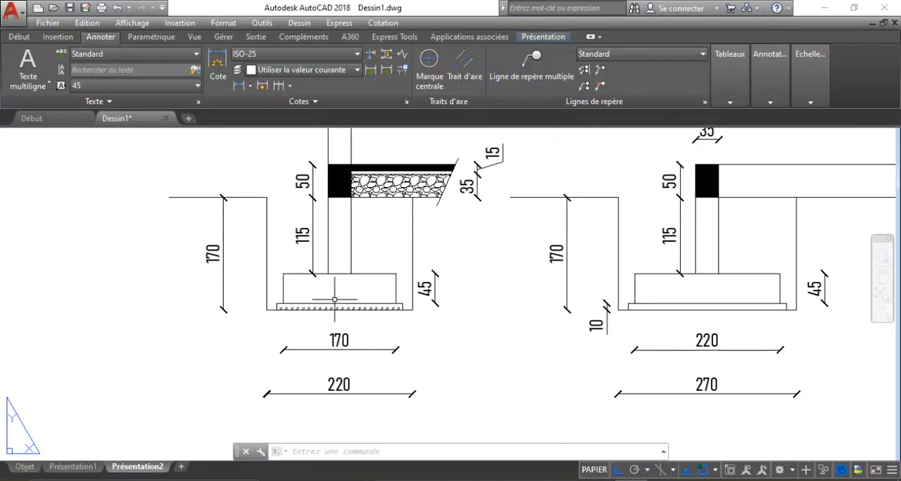
click(534, 480)
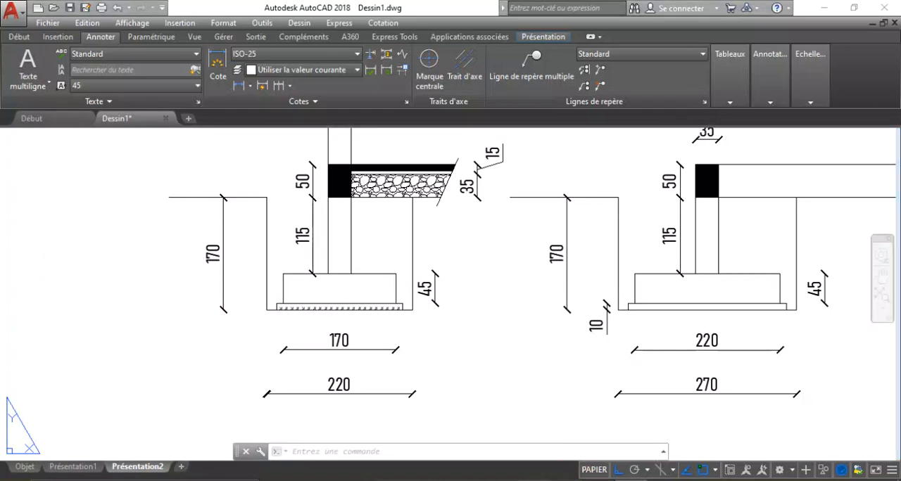
text(0,1)
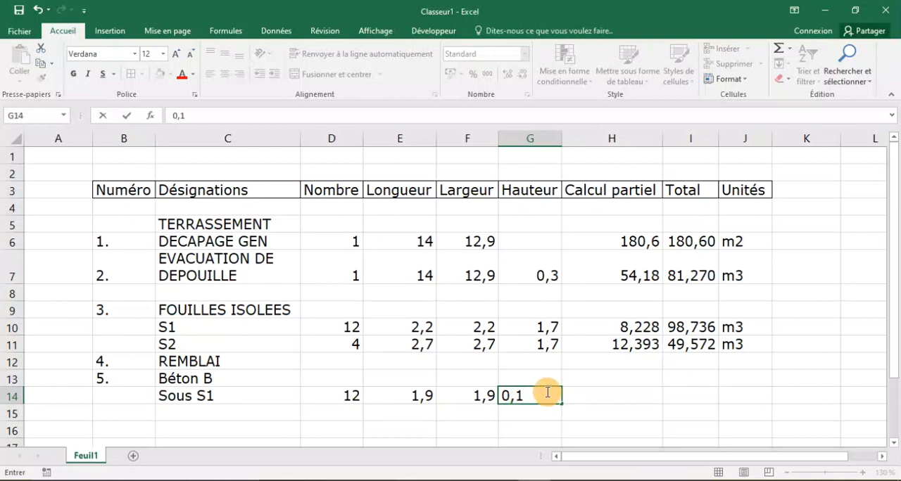
Calculate the Calcul partiel for Sous S1 in H14 with the formula =E14*F14*G14.
click(599, 397)
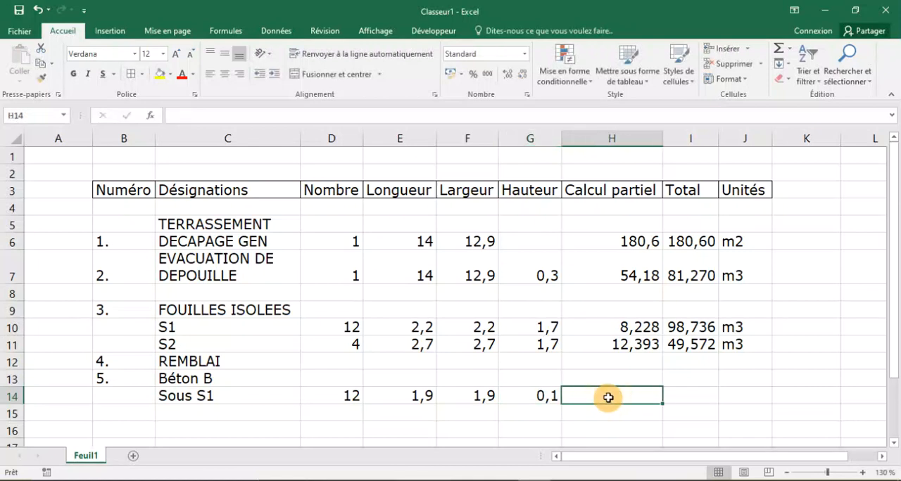
text(=)
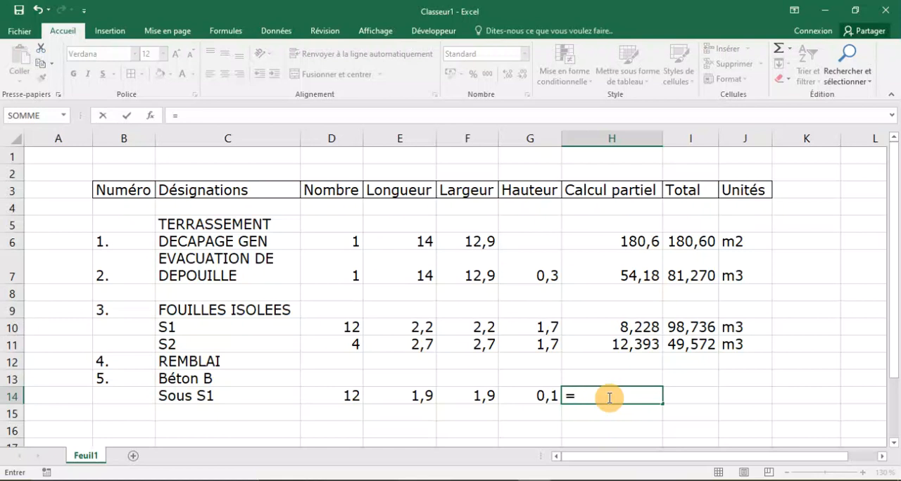
click(540, 396)
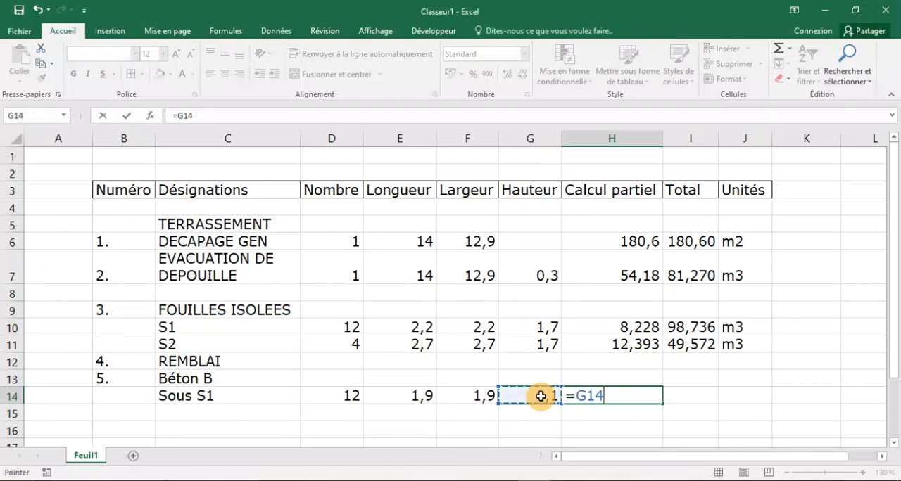
key(BackSpace)
key(BackSpace)
key(BackSpace)
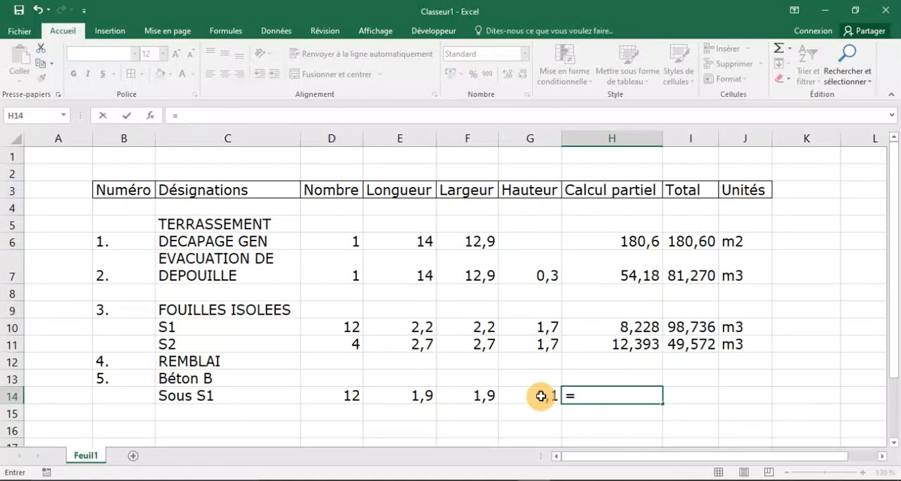
click(421, 397)
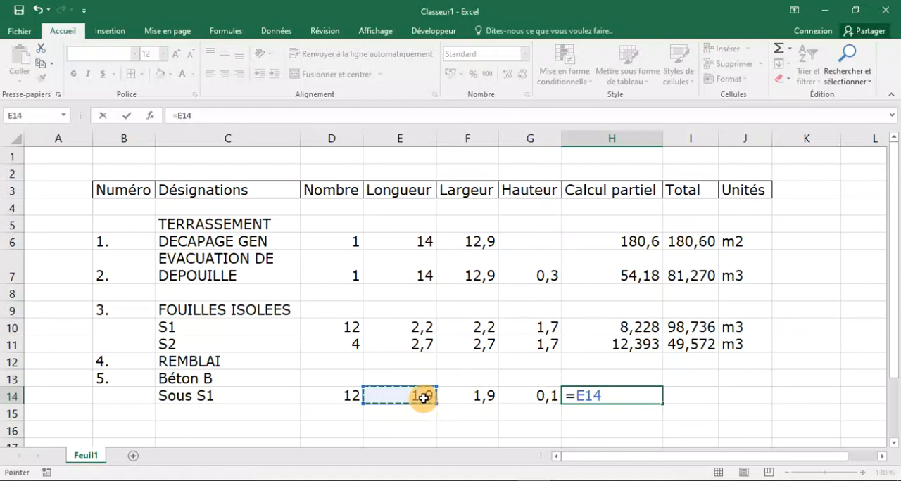
text(*)
click(467, 396)
text(*)
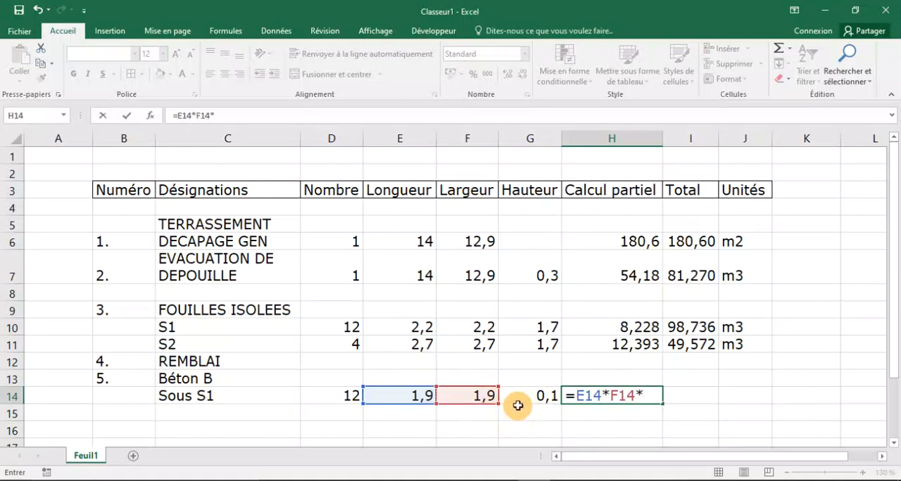
click(518, 407)
click(523, 395)
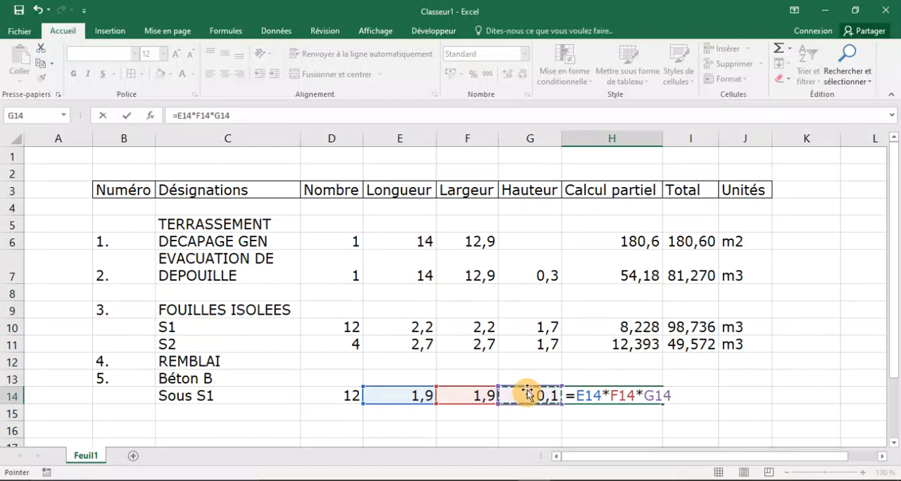
key(Return)
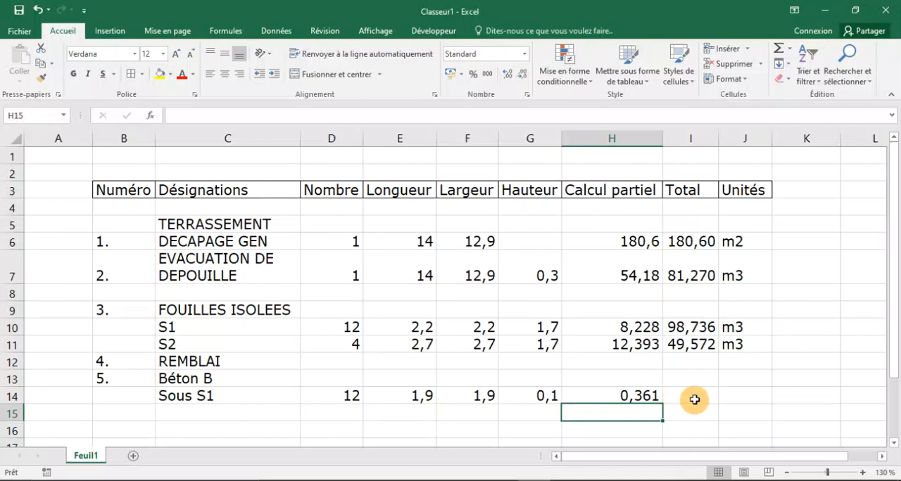
Calculate the Total for Sous S1 in I14 with =D14*H14 and enter m3 as its unit in J14.
click(693, 400)
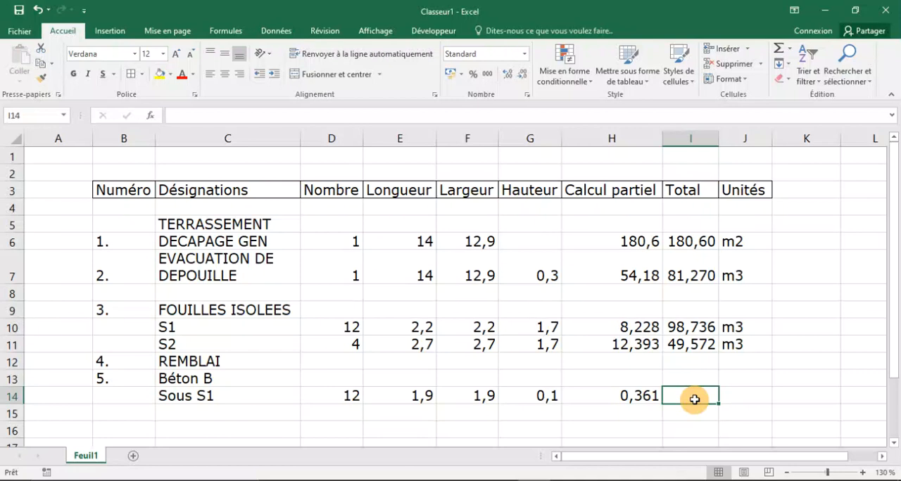
text(=)
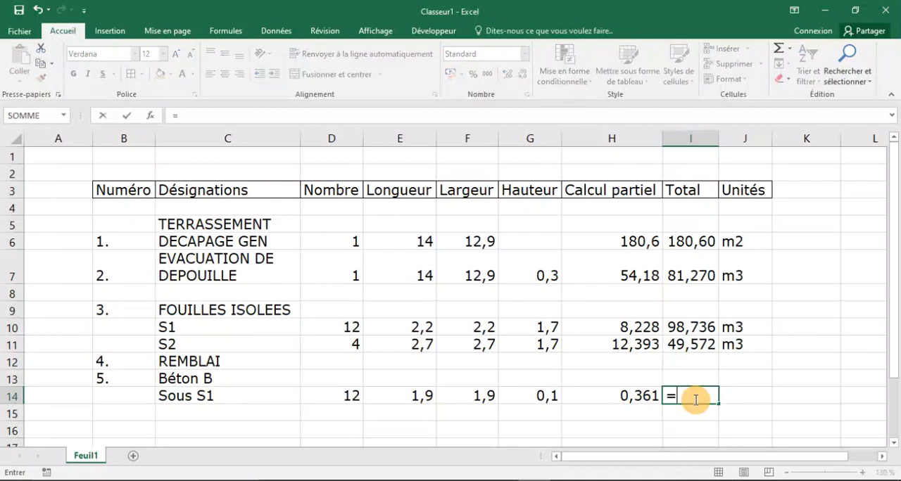
click(346, 389)
text(*)
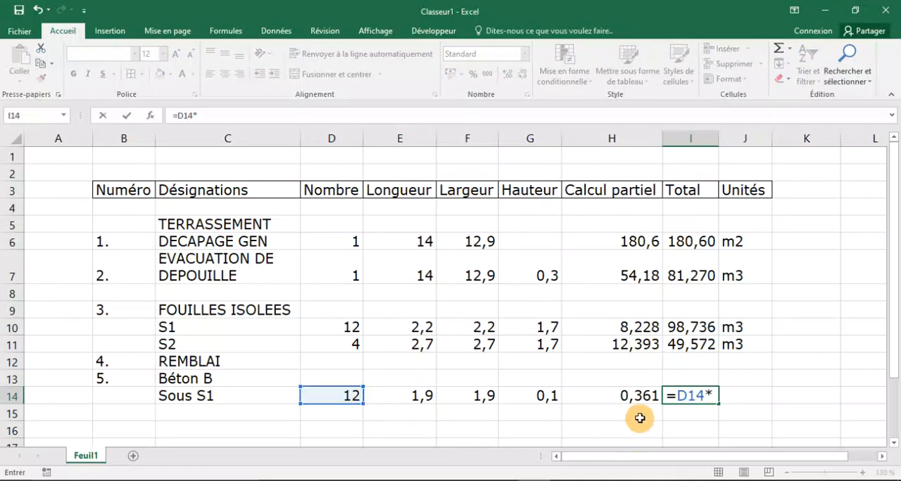
click(623, 395)
key(Return)
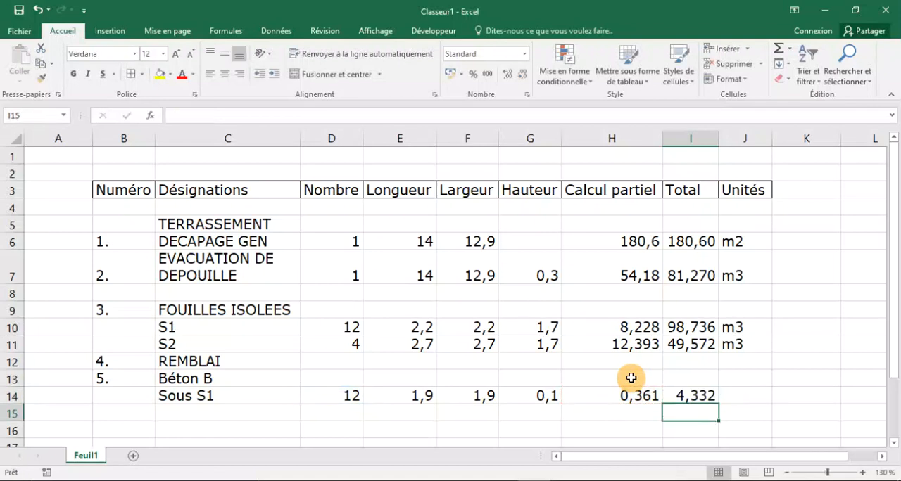
click(742, 395)
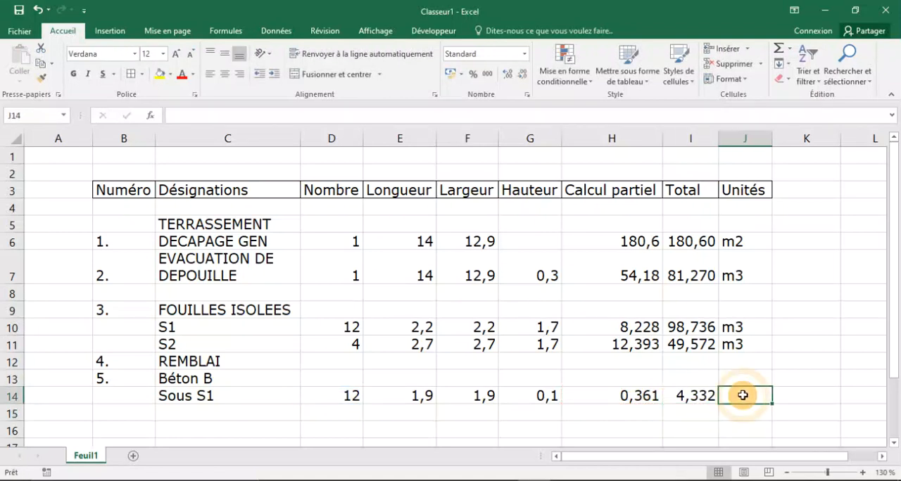
text(m3)
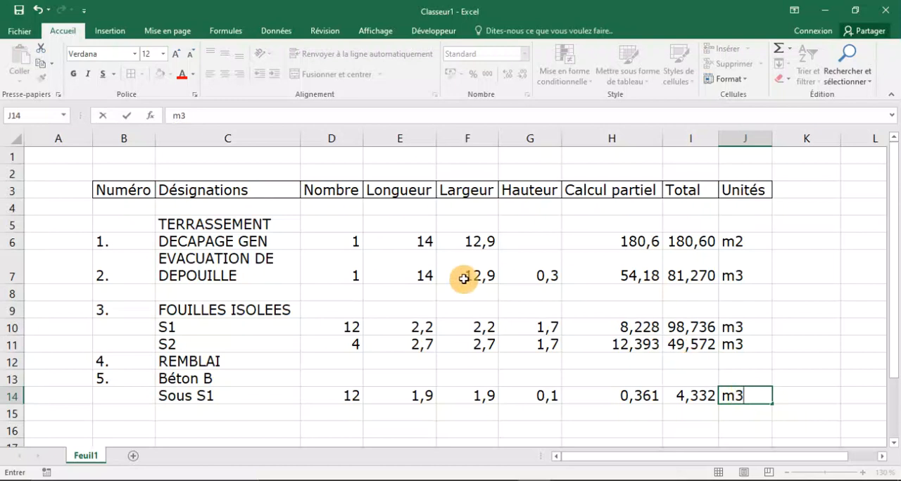
Enter Sous S2 in C15 as the second sub-item of Béton B.
scroll(422, 278, down, 3)
click(214, 227)
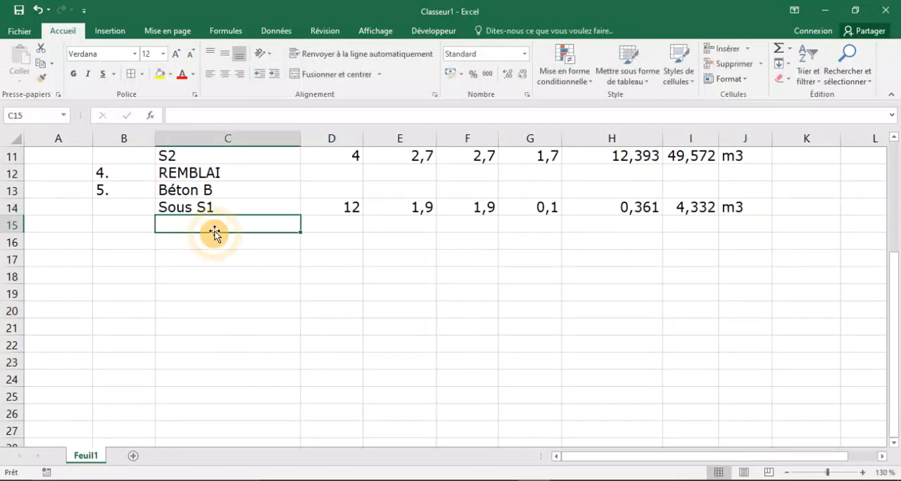
text(s)
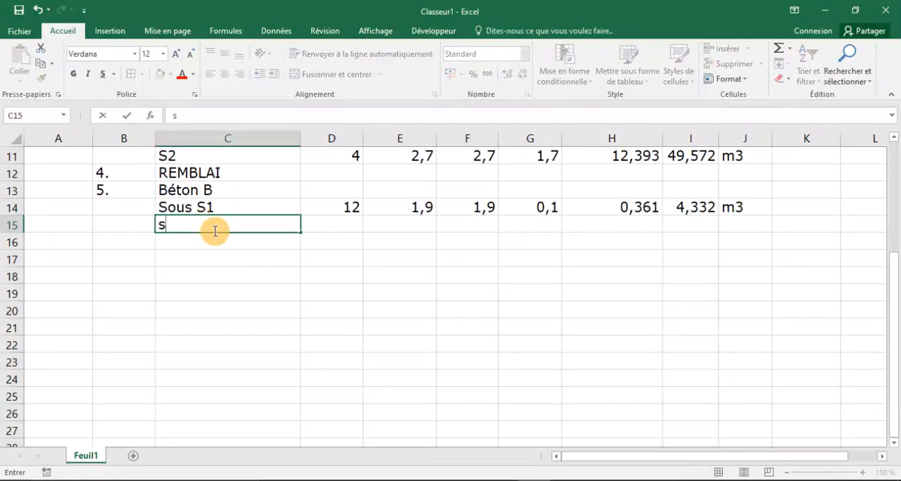
key(Caps_Lock)
text(S)
key(Caps_Lock)
text(oi)
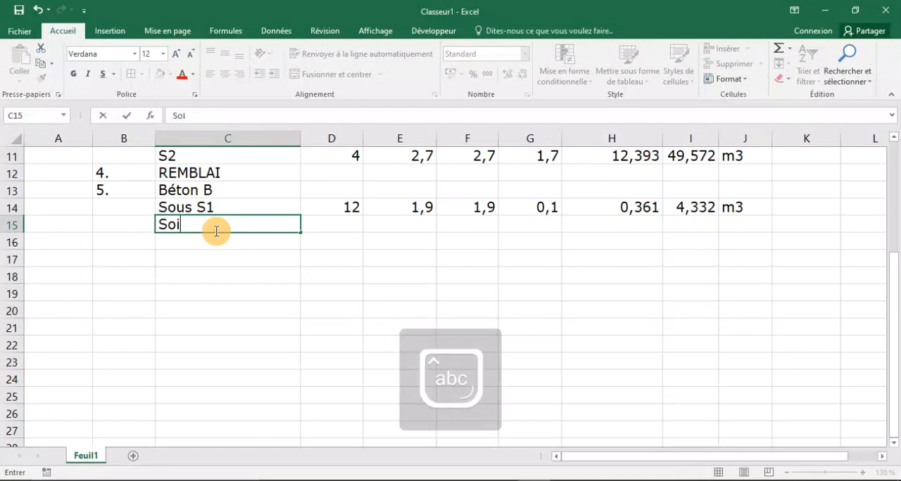
text(us S1)
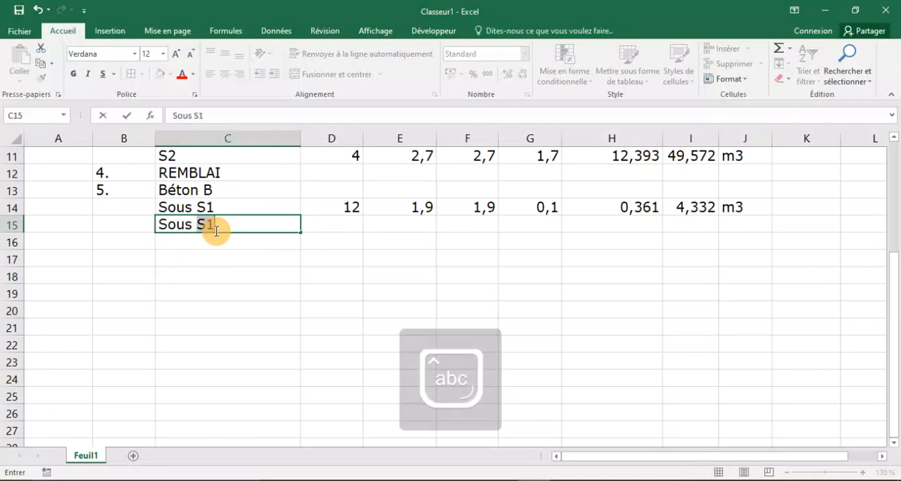
key(Caps_Lock)
click(256, 255)
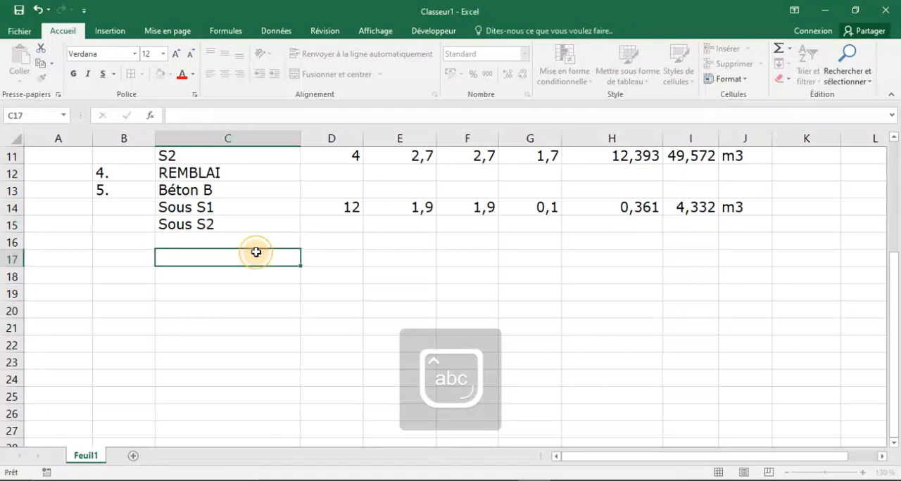
Enter 4 as the Nombre for Sous S2 in D15.
click(322, 220)
text(4)
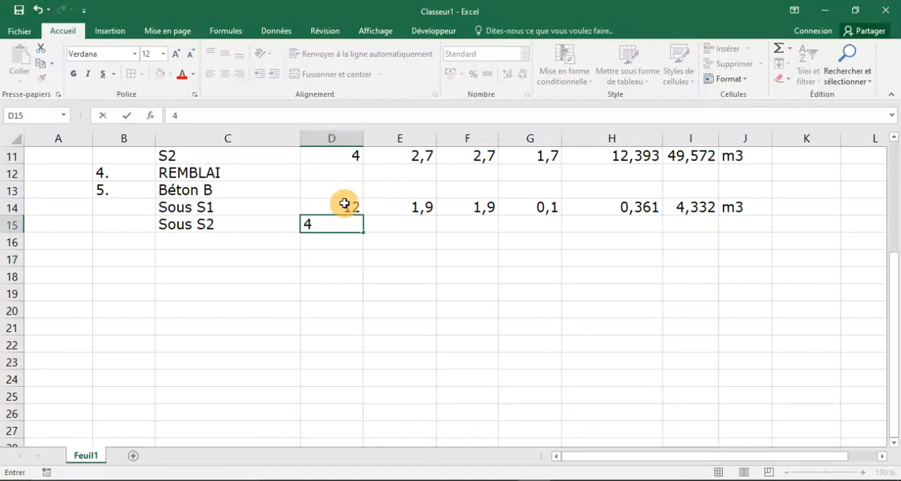
click(382, 241)
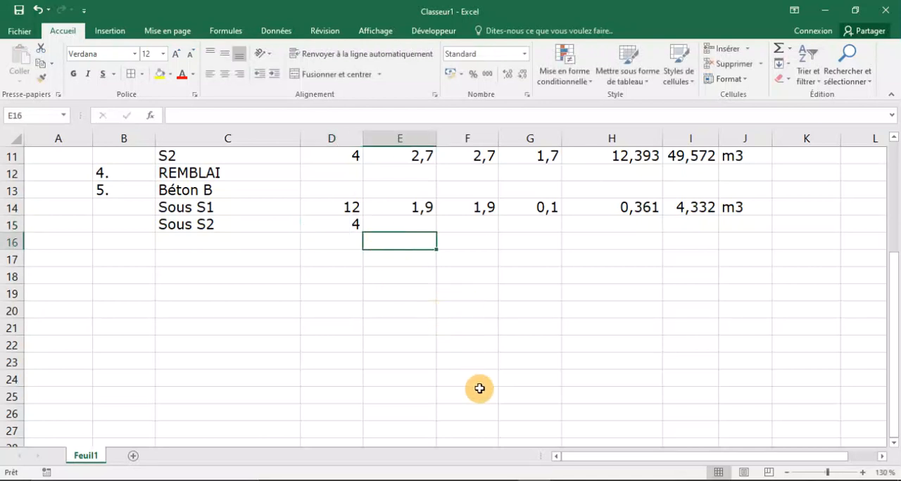
Check the S2 footing section in AutoCAD and enter 2,4 as Longueur and Largeur for Sous S2 in Excel cells E15 and F15.
key(alt+Tab)
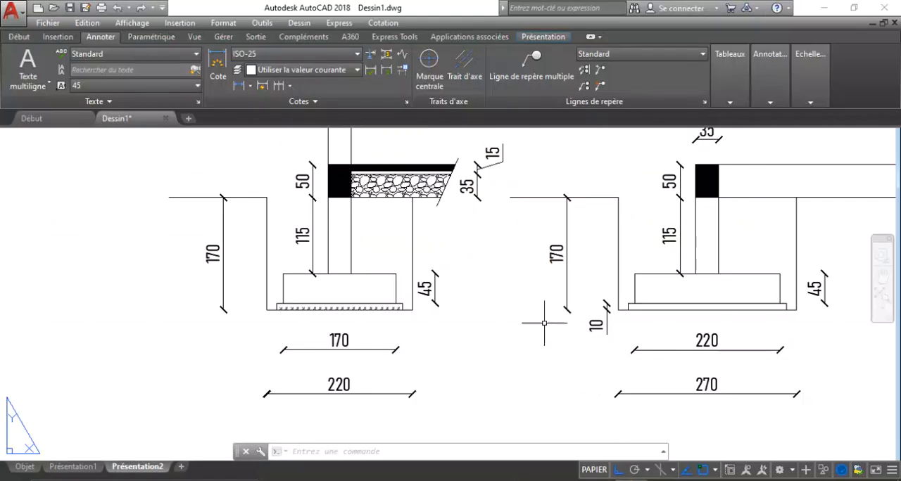
scroll(289, 202, down, 1)
scroll(536, 258, up, 2)
scroll(530, 265, up, 2)
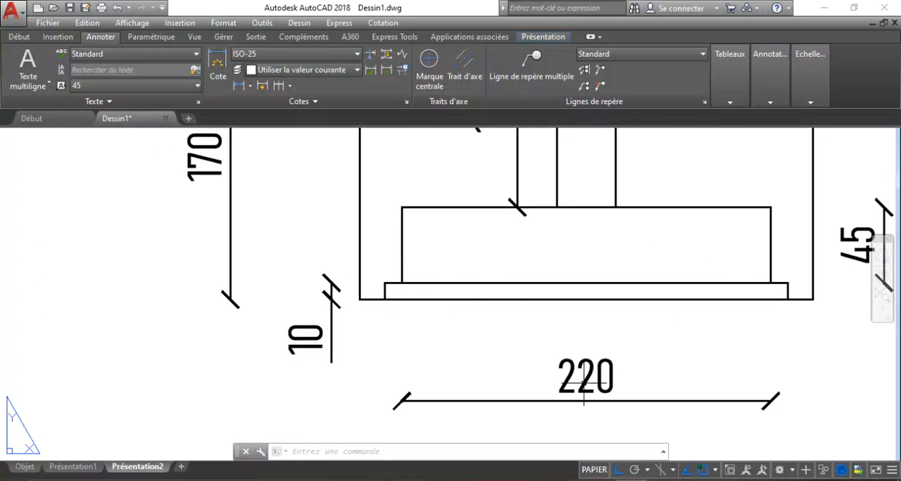
scroll(619, 390, up, 2)
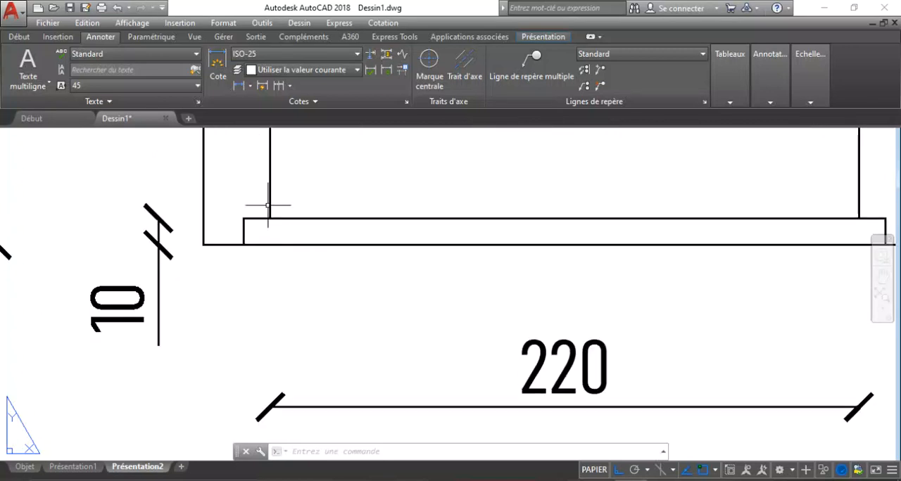
scroll(232, 255, down, 2)
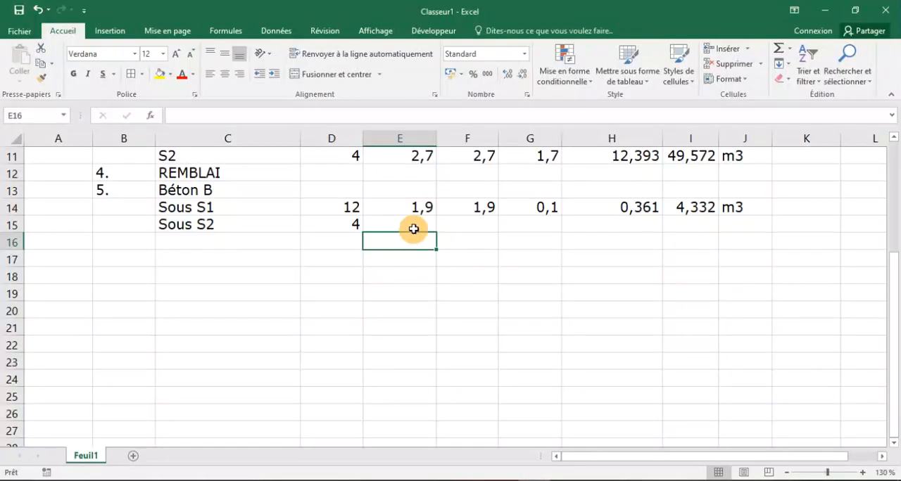
click(413, 228)
text(2,4)
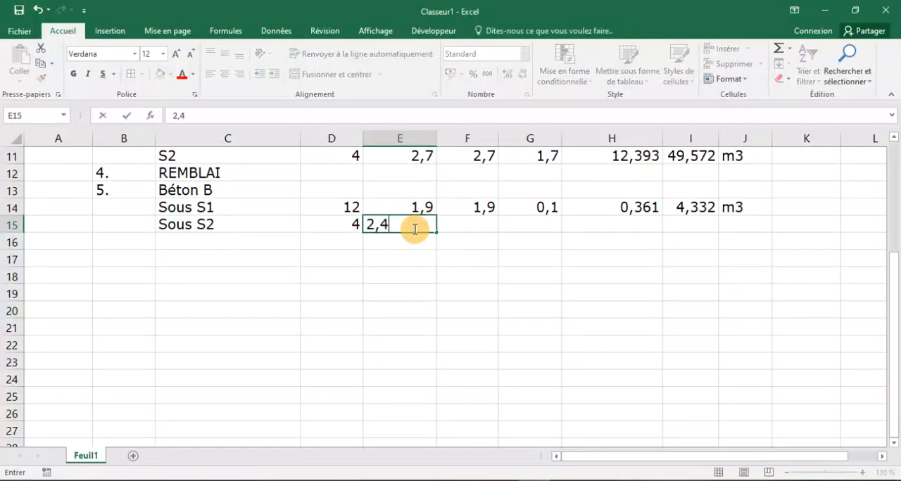
click(474, 227)
text(2)
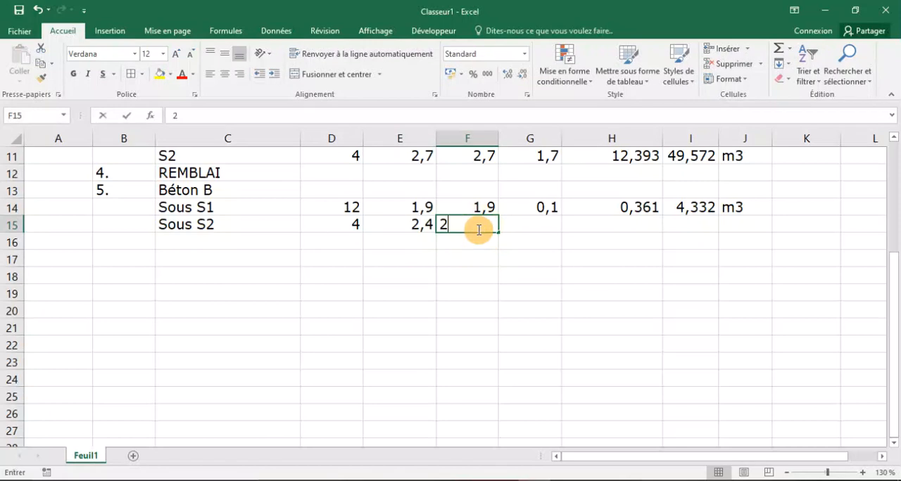
text(,4)
Enter 0,1 as the Hauteur for Sous S2 in G15.
click(525, 229)
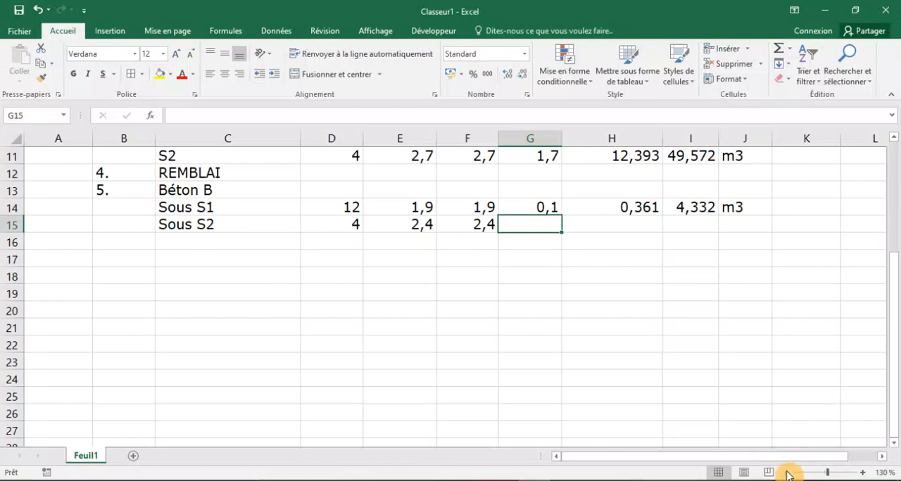
click(787, 473)
click(787, 473)
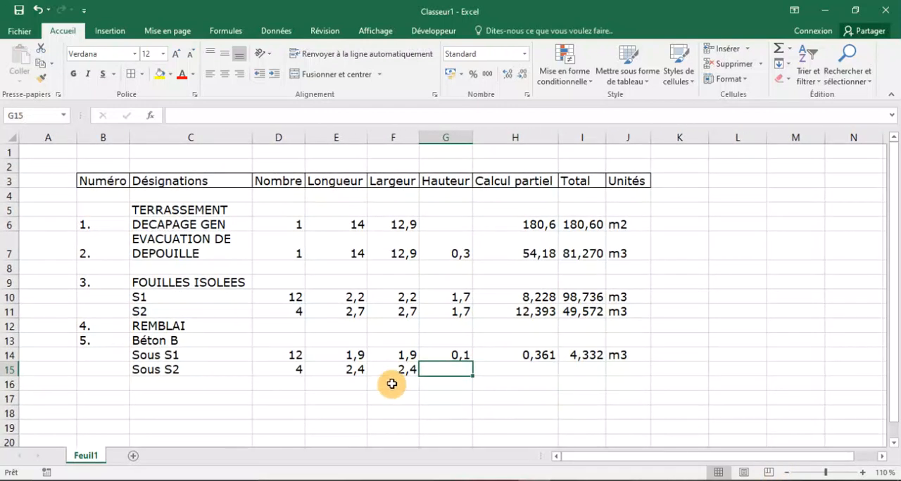
text(0,1)
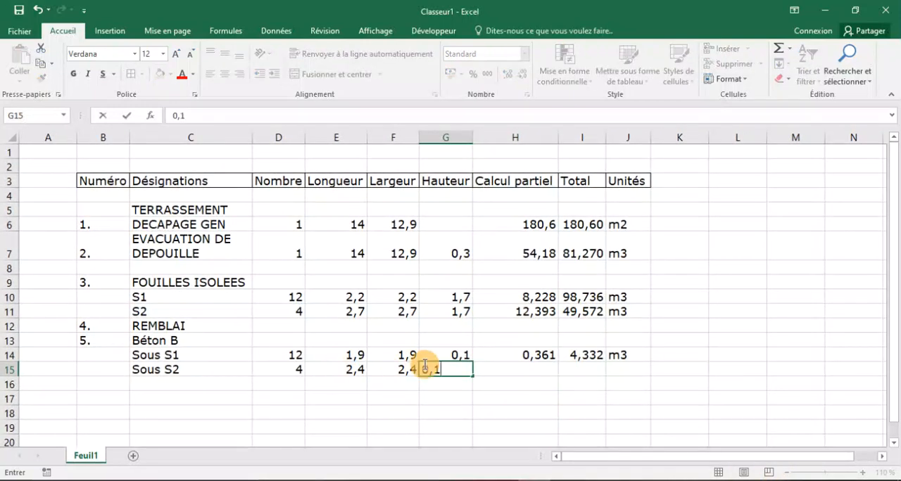
Calculate the Calcul partiel for Sous S2 in H15 with the formula =E15*F15*G15.
click(511, 367)
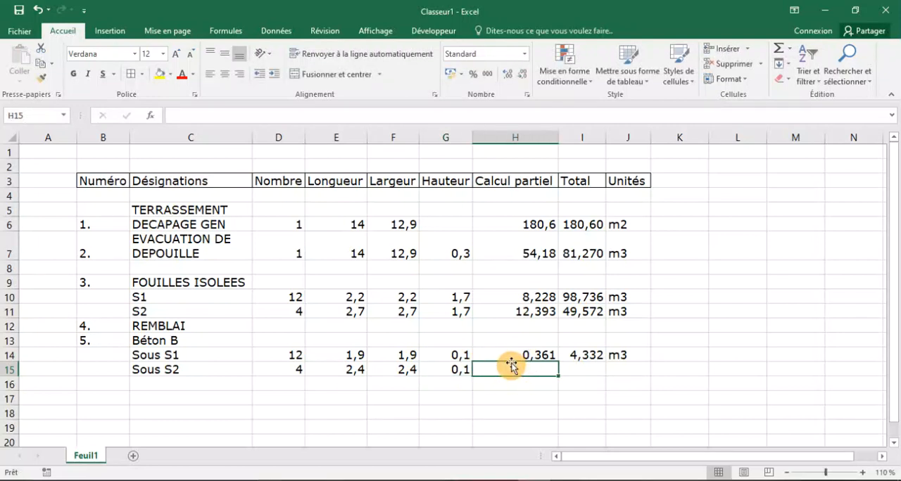
text(=)
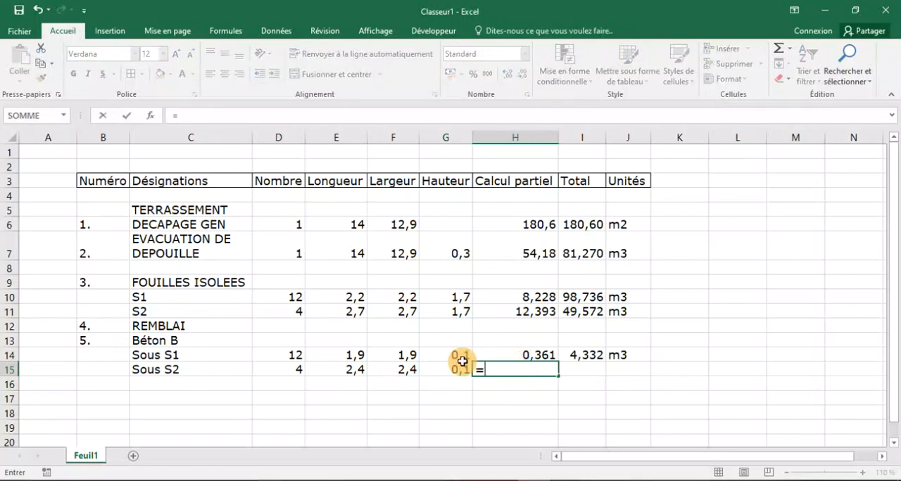
click(335, 369)
text(*)
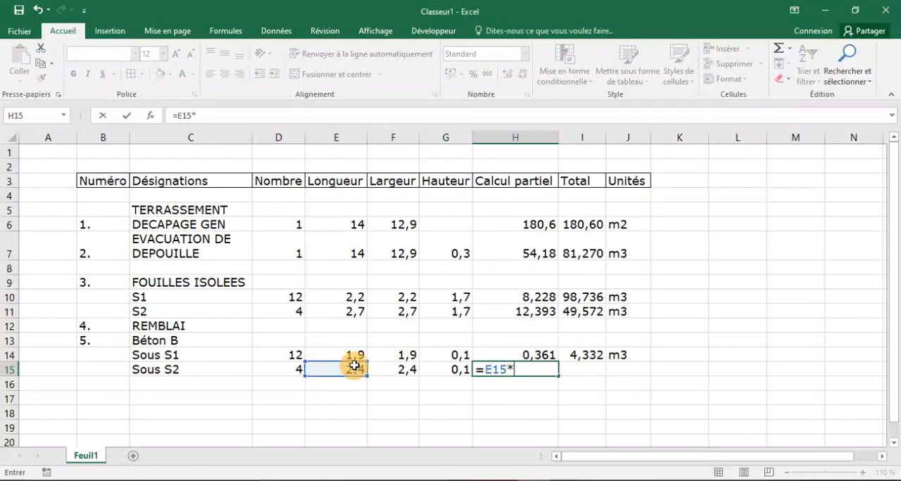
click(398, 377)
text(*)
click(446, 376)
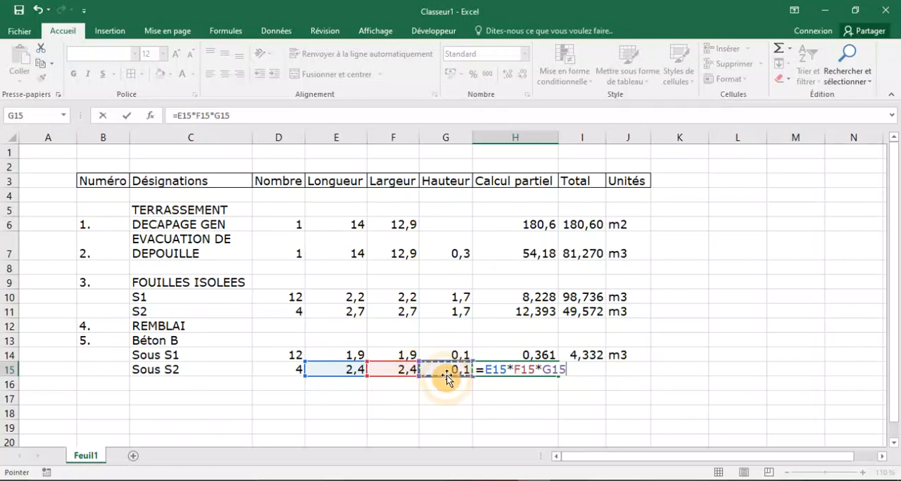
key(Return)
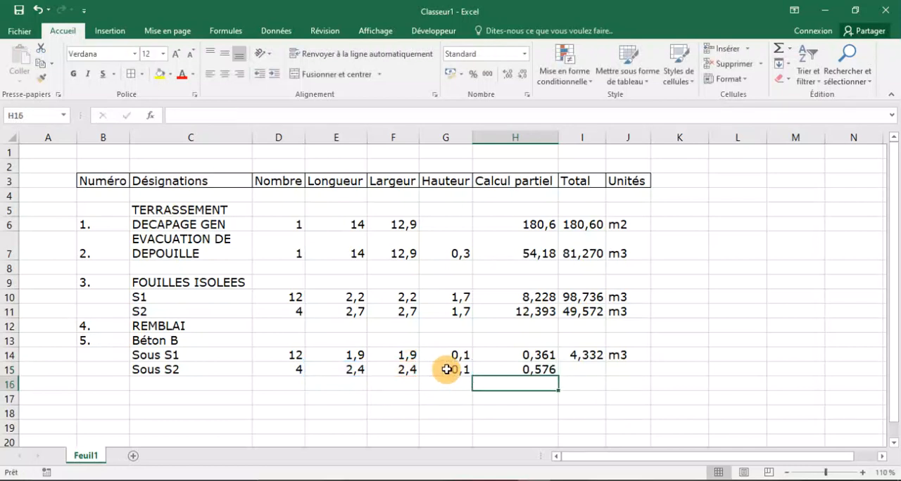
Calculate the Total for Sous S2 in I15 with =H15*D15 and enter m3 as its unit in J15.
click(580, 372)
text(=)
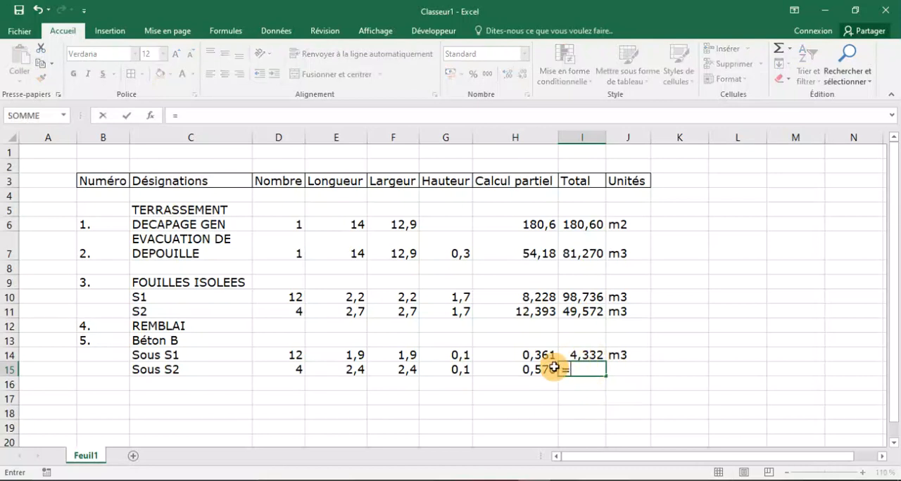
click(544, 371)
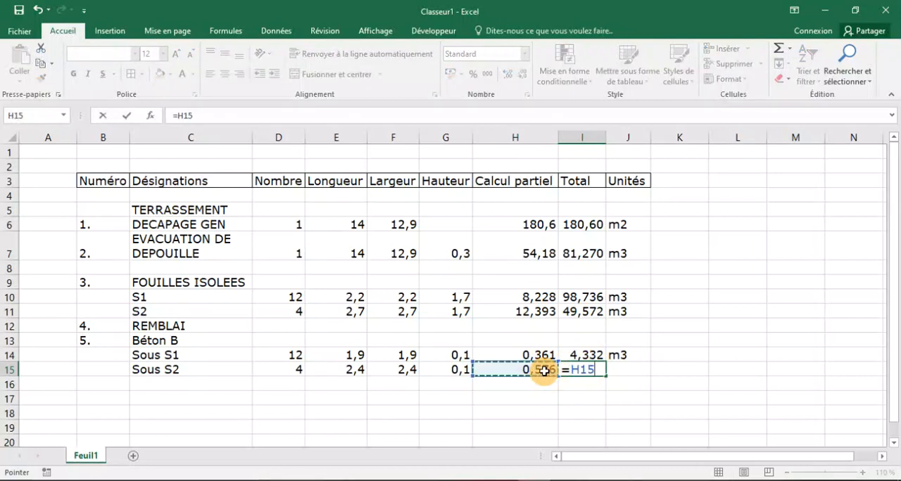
text(*)
click(273, 367)
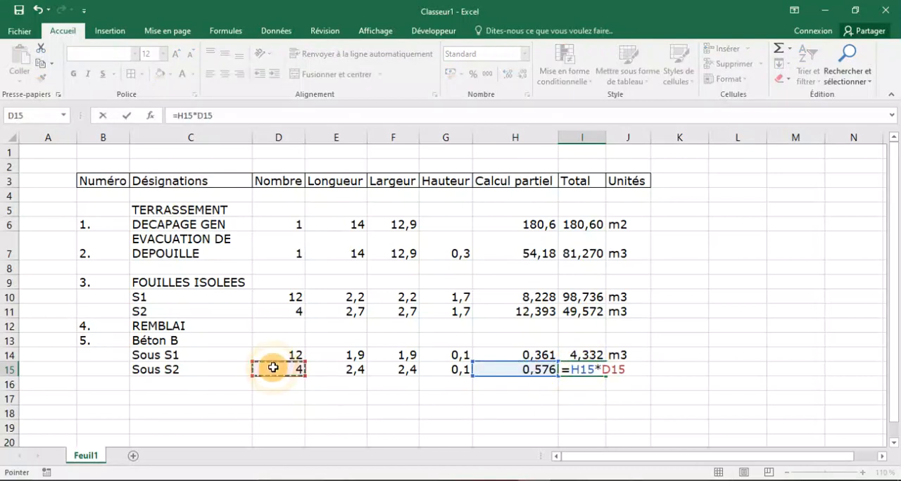
key(Return)
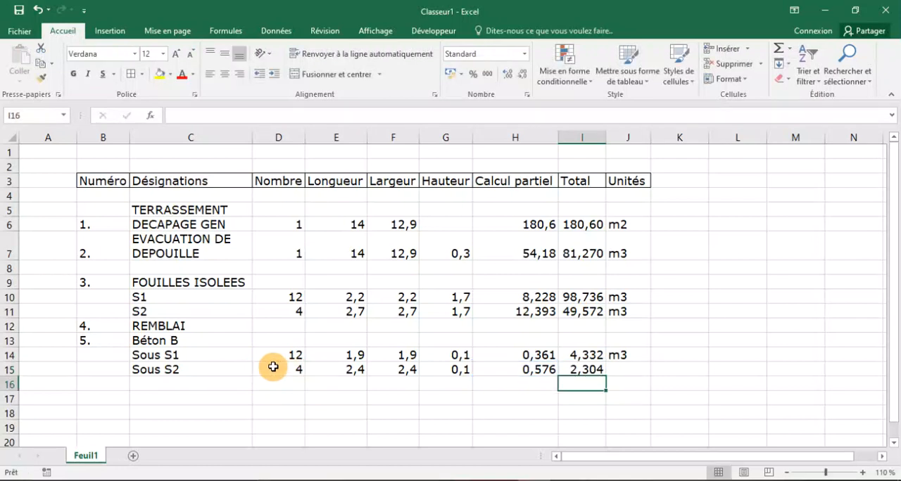
click(633, 372)
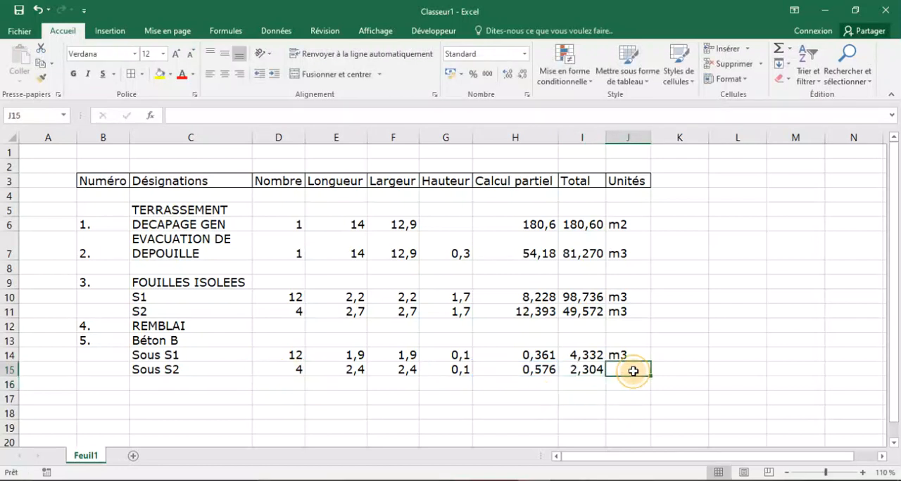
text(m3)
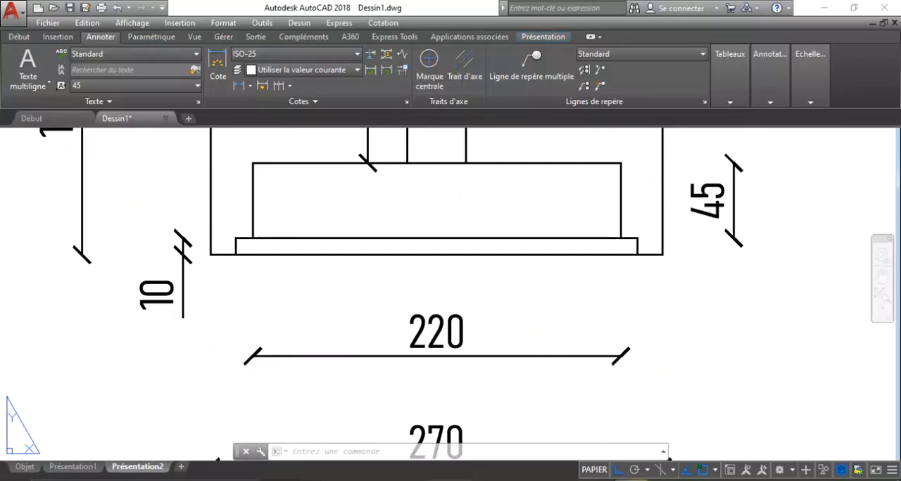
Examine the S1 footing and the hatched concrete layer beneath it in the AutoCAD section drawings.
scroll(394, 308, down, 8)
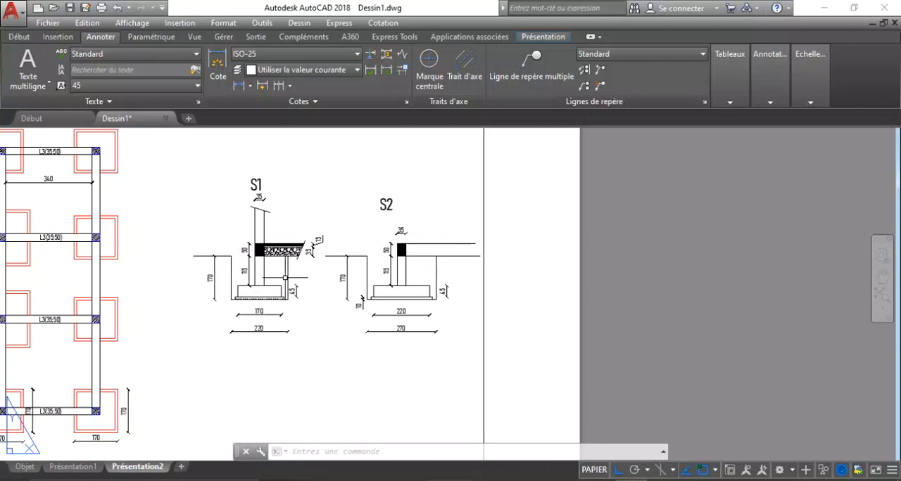
scroll(497, 299, down, 2)
scroll(359, 306, up, 4)
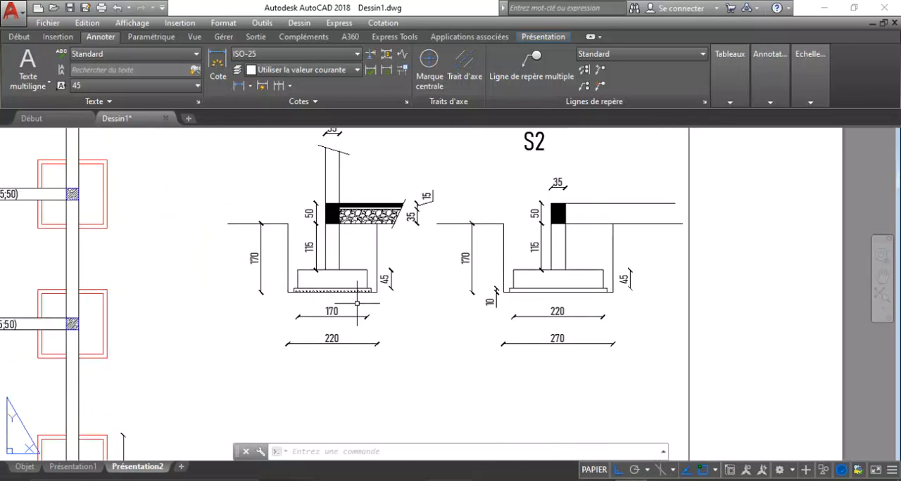
scroll(349, 294, up, 1)
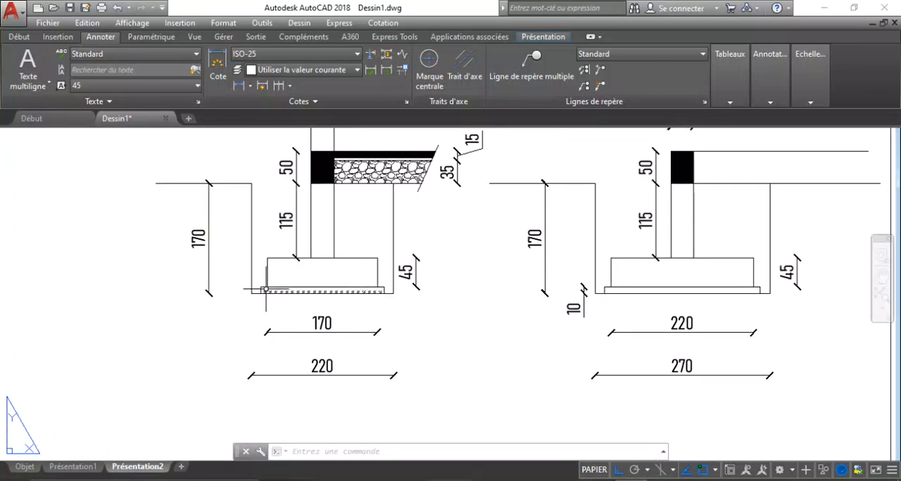
scroll(265, 289, up, 2)
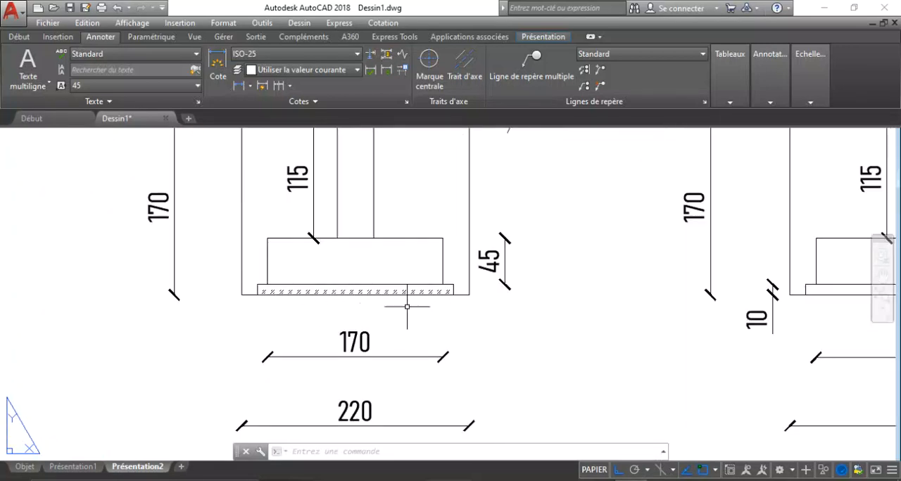
scroll(279, 259, up, 2)
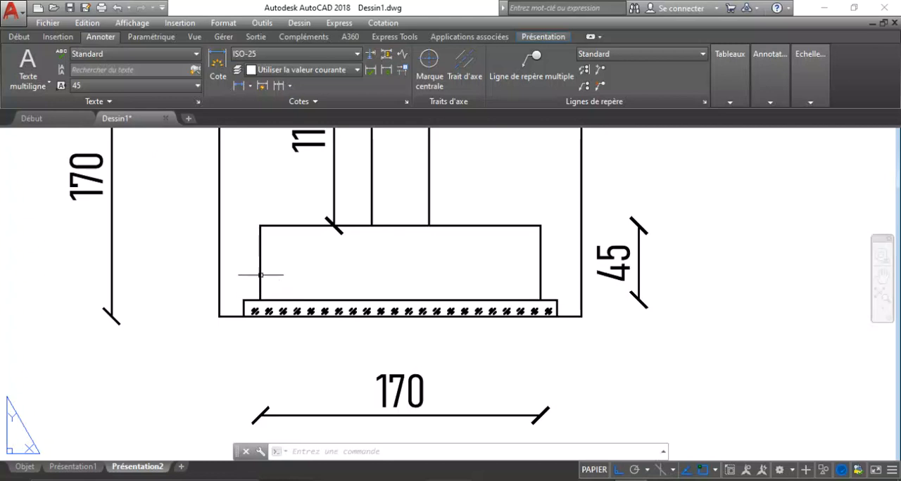
Switch back to Excel and add item 6. in B16 with the designation Béton armé in C16.
click(523, 480)
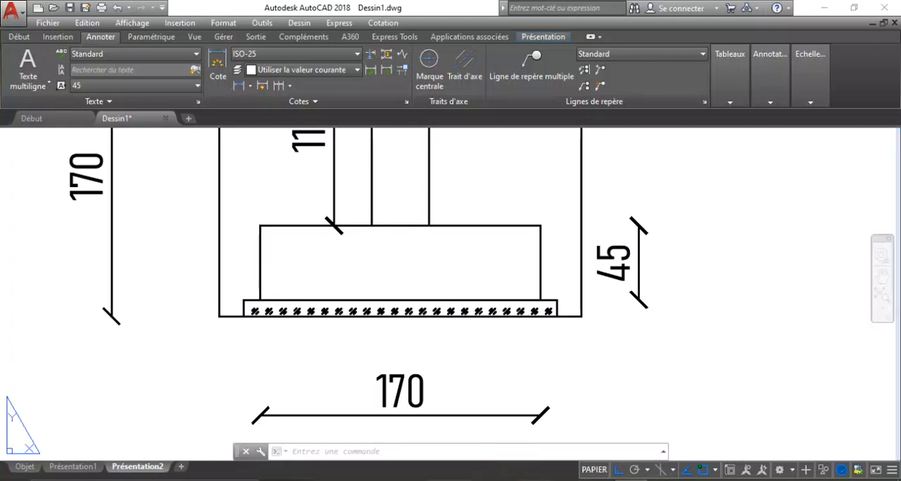
click(101, 384)
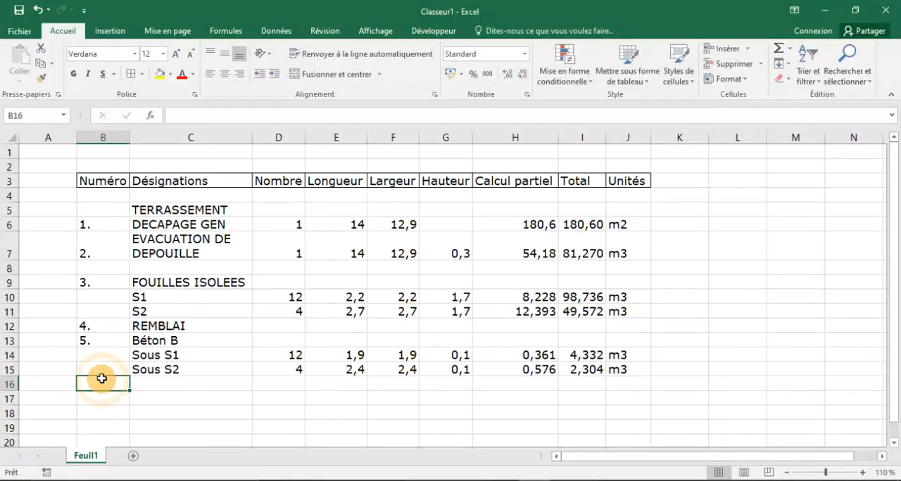
text(6.)
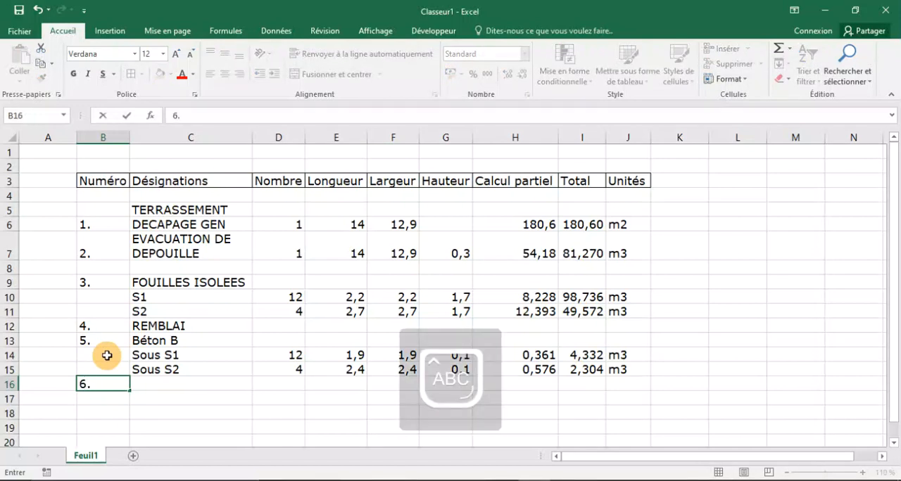
key(Tab)
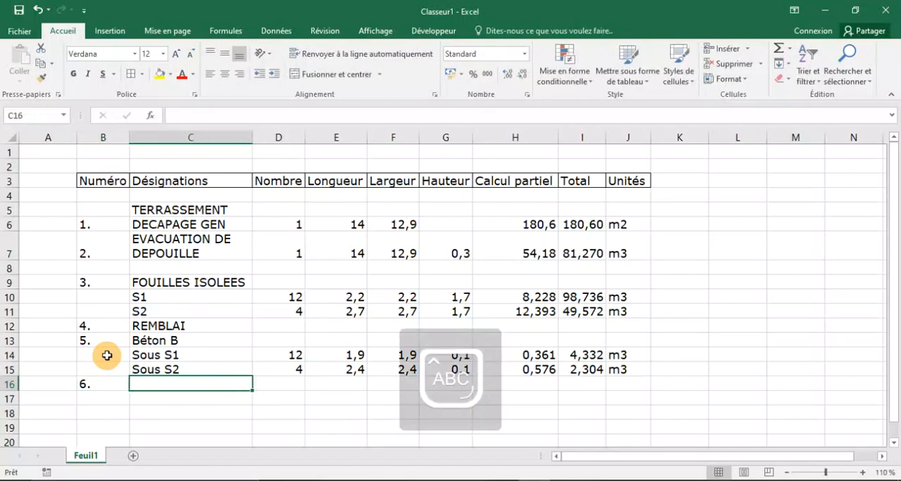
text(B)
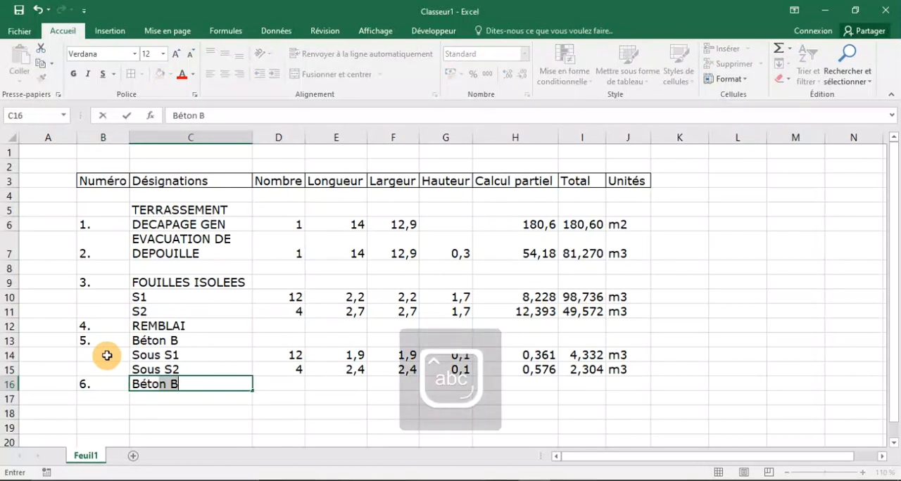
text(éton armé)
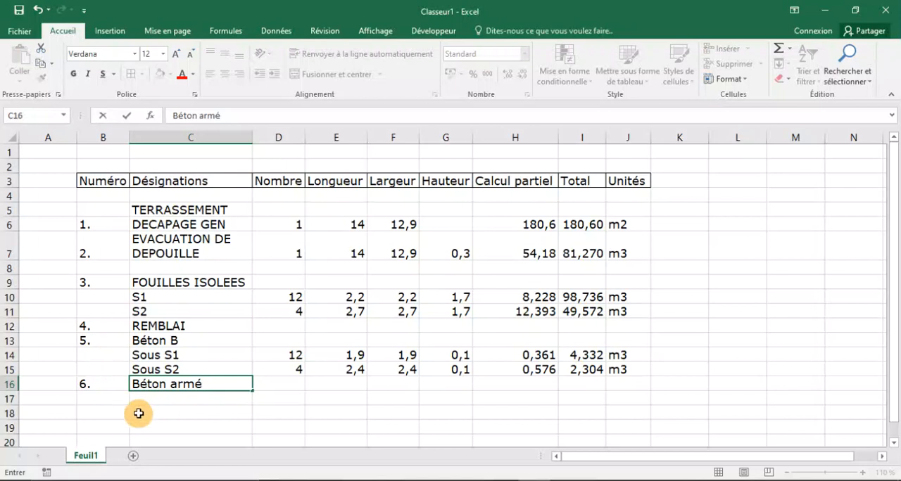
Add Semelle S1 in C17 as the first sub-item of Béton armé, with 12 as its Nombre in D17.
click(192, 399)
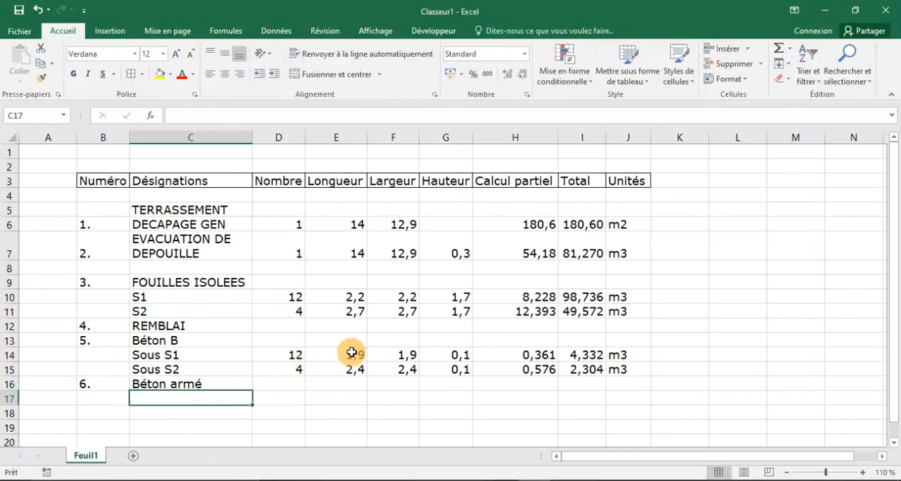
scroll(351, 352, down, 2)
key(Caps_Lock)
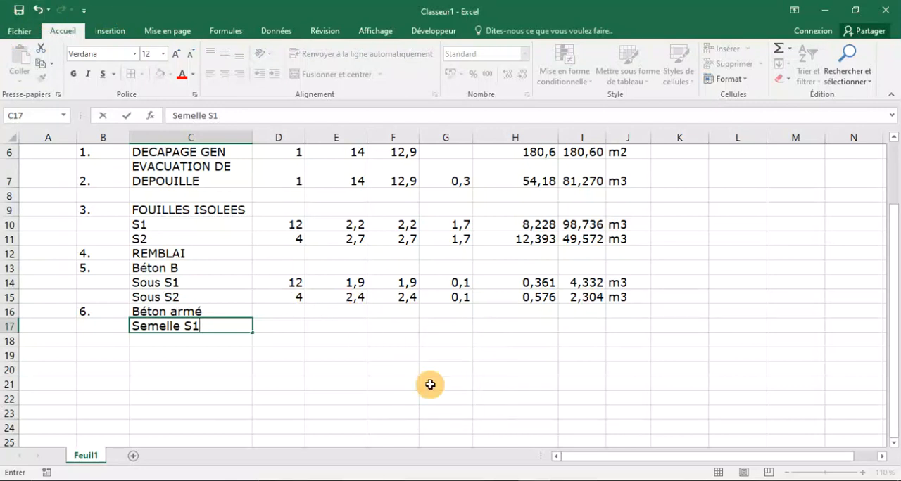
click(288, 328)
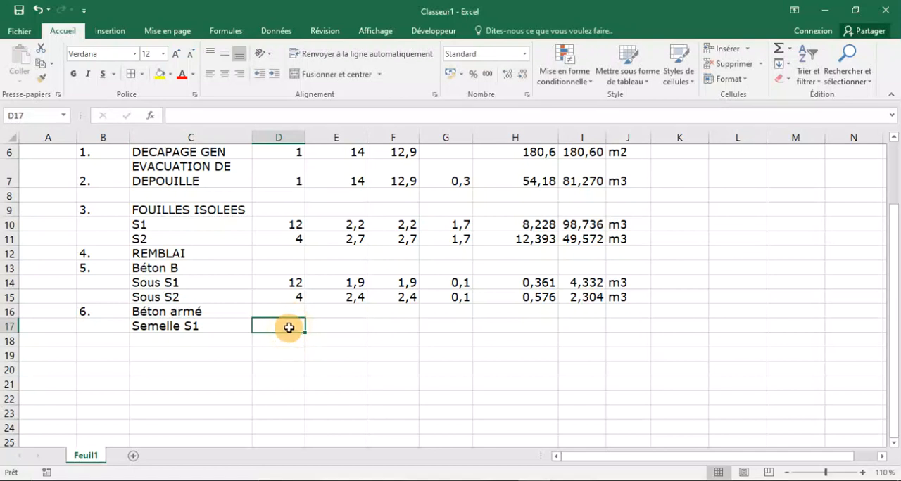
text(12)
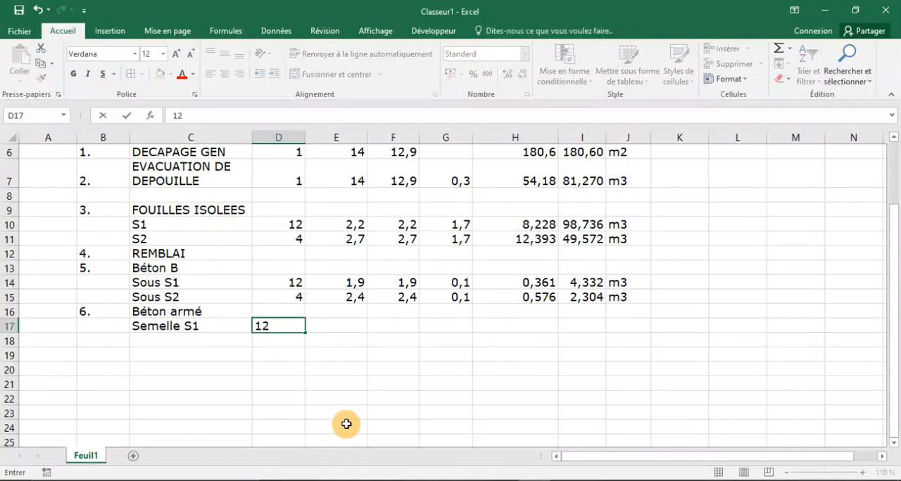
Check the S1 footing in the AutoCAD section, then enter 1,7 in E17, 1,7 in F17 and 0,45 in G17 in Excel.
click(347, 327)
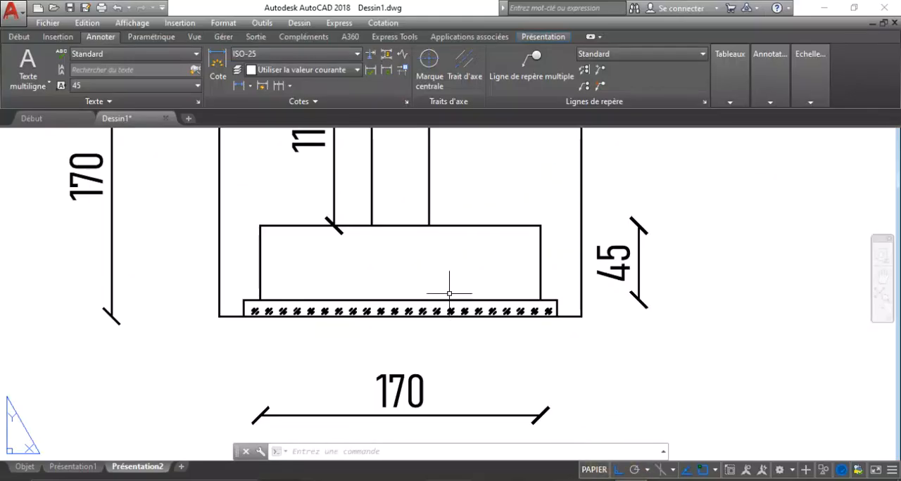
scroll(327, 221, up, 2)
scroll(246, 332, down, 4)
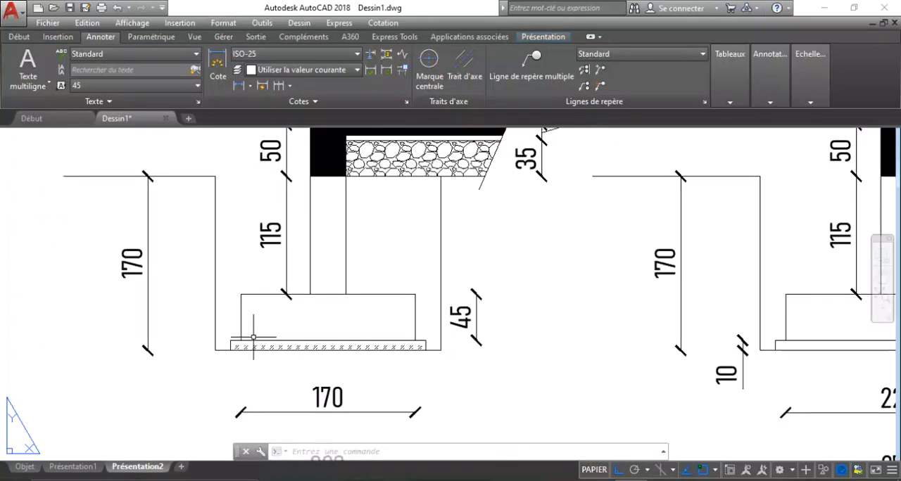
scroll(252, 339, up, 2)
scroll(252, 340, down, 2)
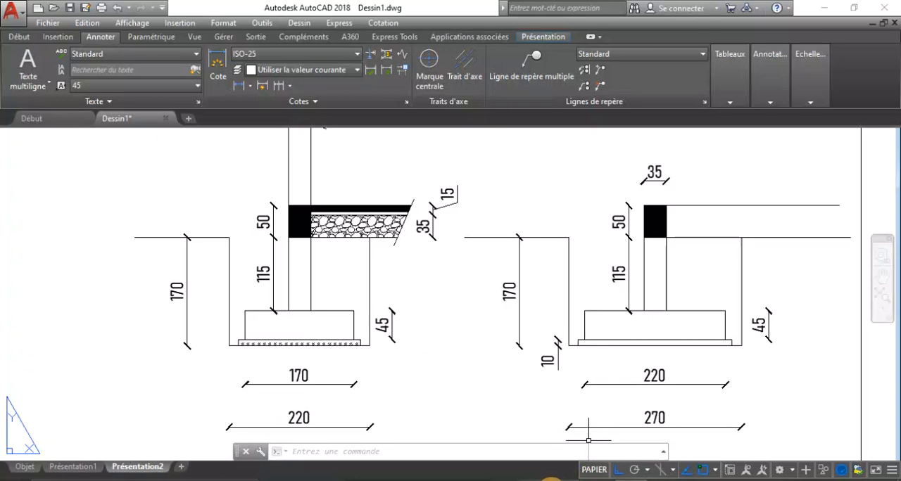
click(551, 480)
text(1)
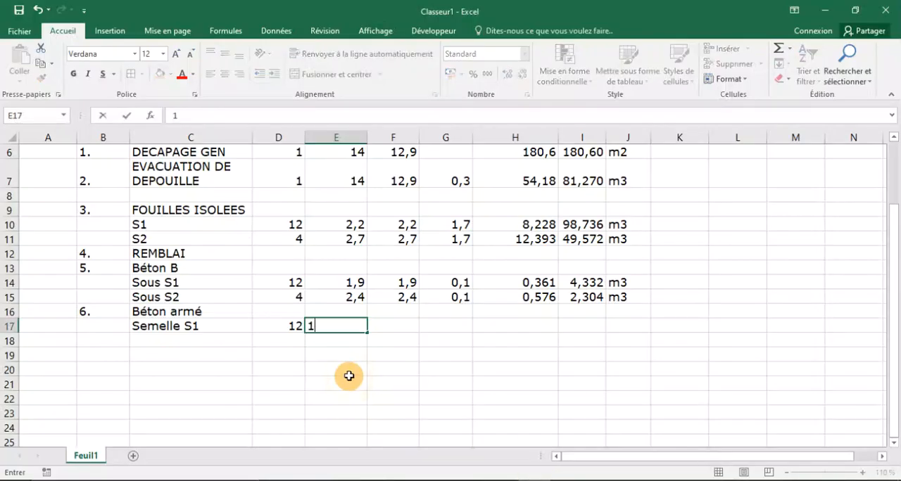
text(,7)
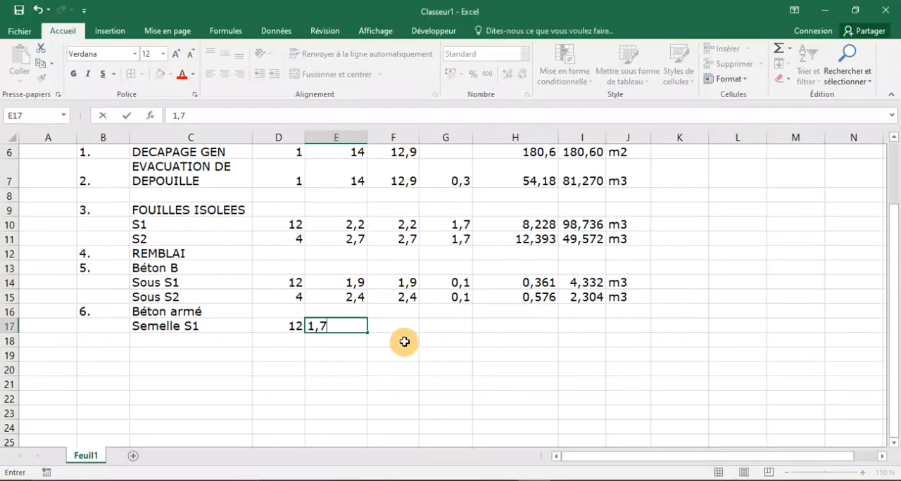
click(386, 326)
text(1,7)
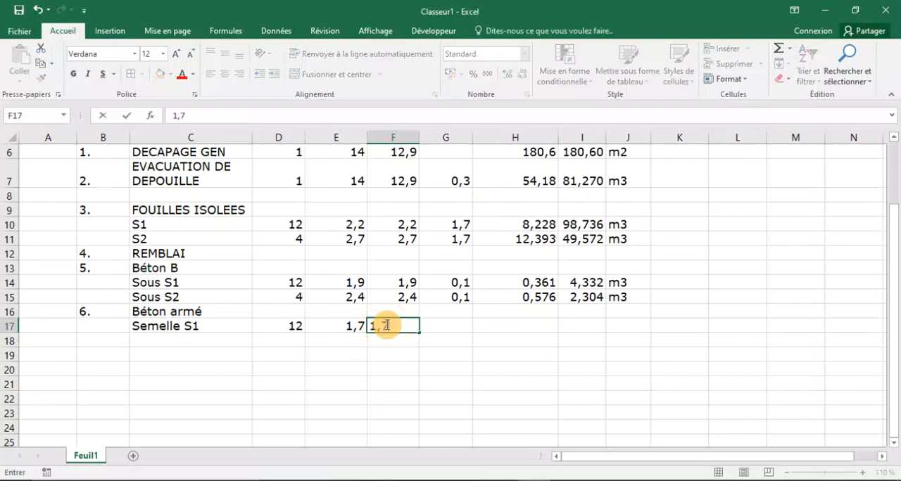
click(459, 325)
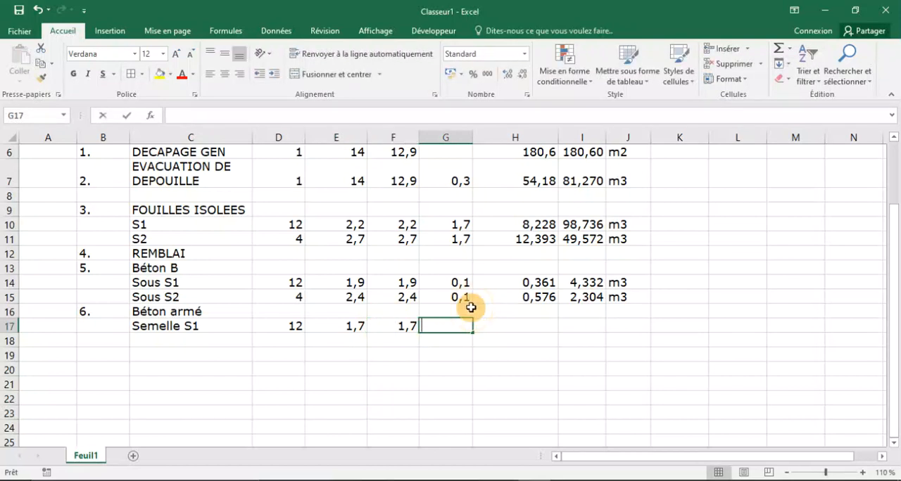
text(0,45)
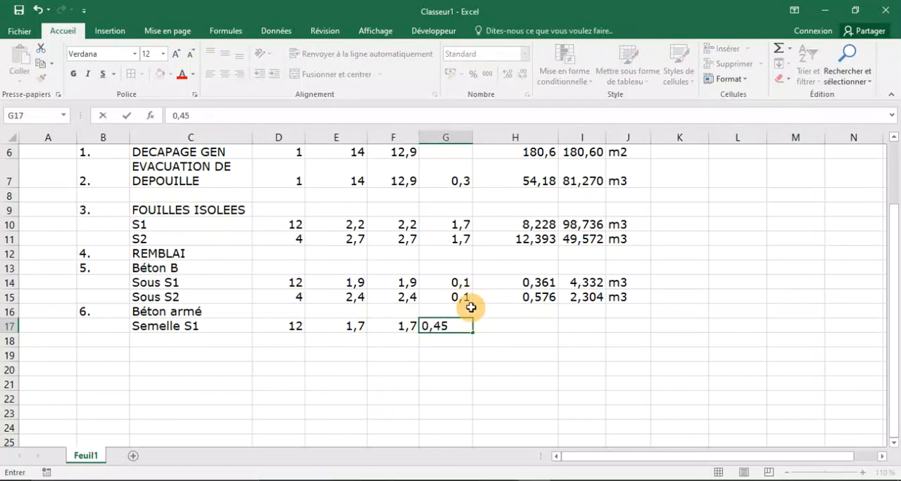
Calculate the unit volume of Semelle S1 in H17 with =E17*F17*G17.
click(520, 326)
text(=)
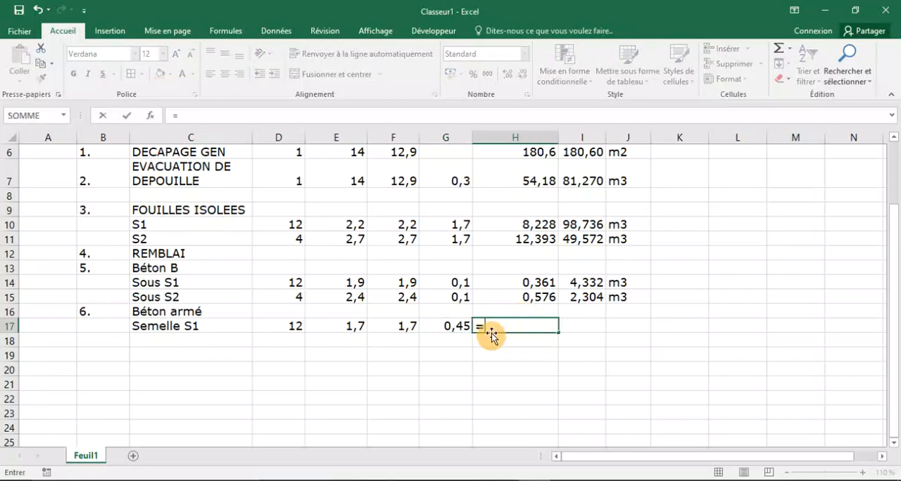
click(339, 325)
text(*)
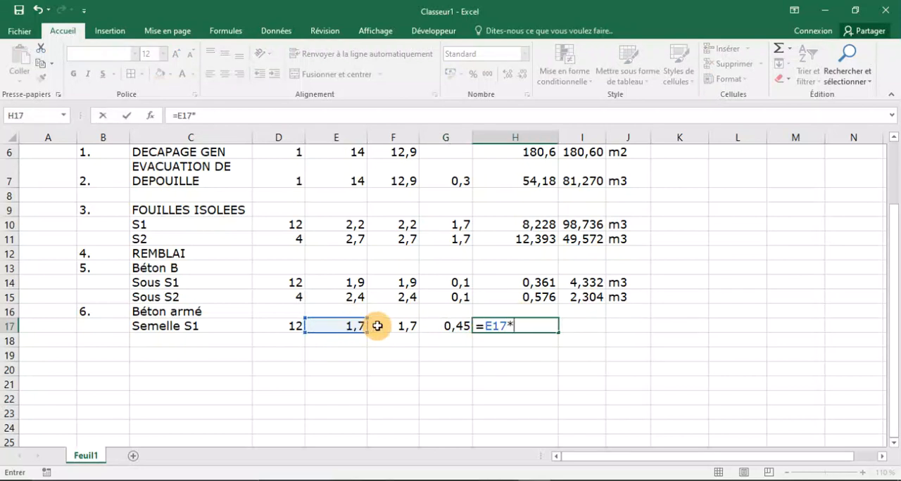
click(407, 325)
text(*)
click(444, 324)
key(Return)
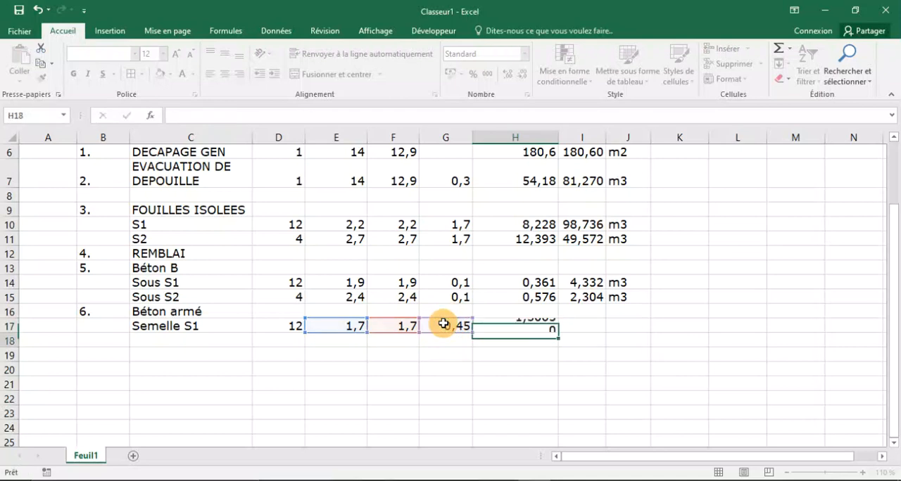
Calculate the Total for Semelle S1 in I17 with =H17*D17 and enter m3 as its unit in J17.
click(576, 328)
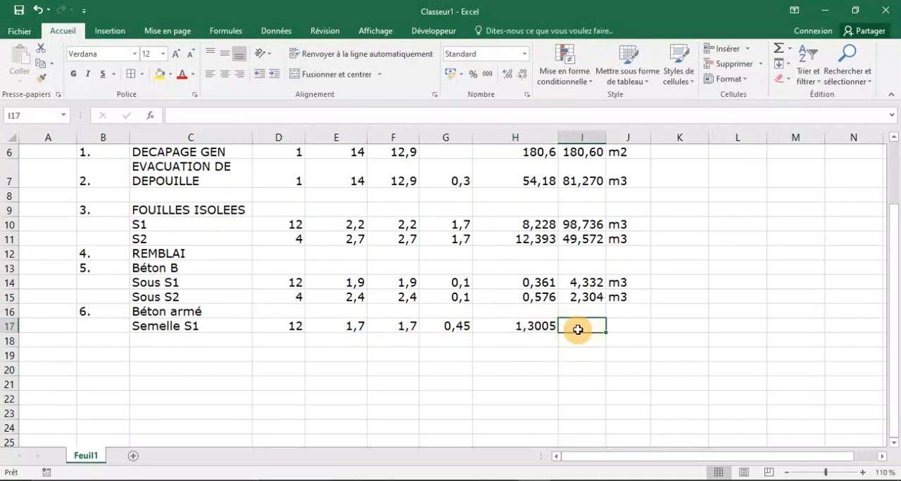
text(=)
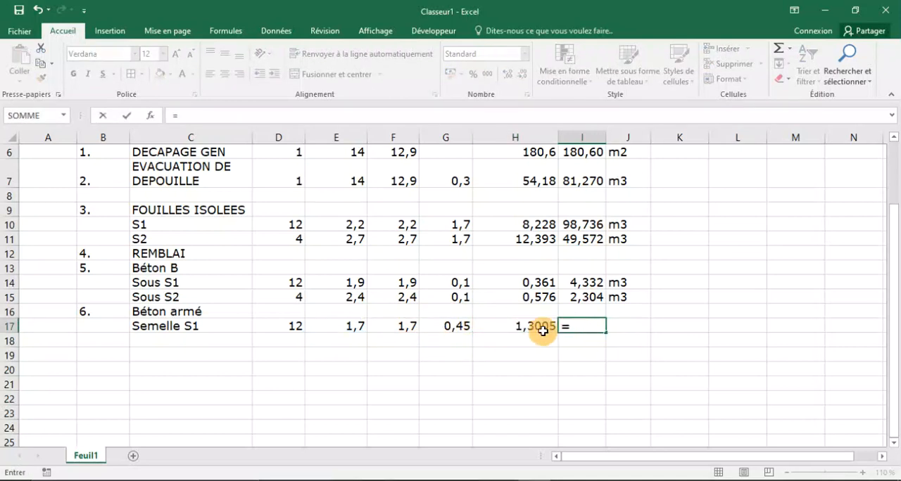
click(514, 326)
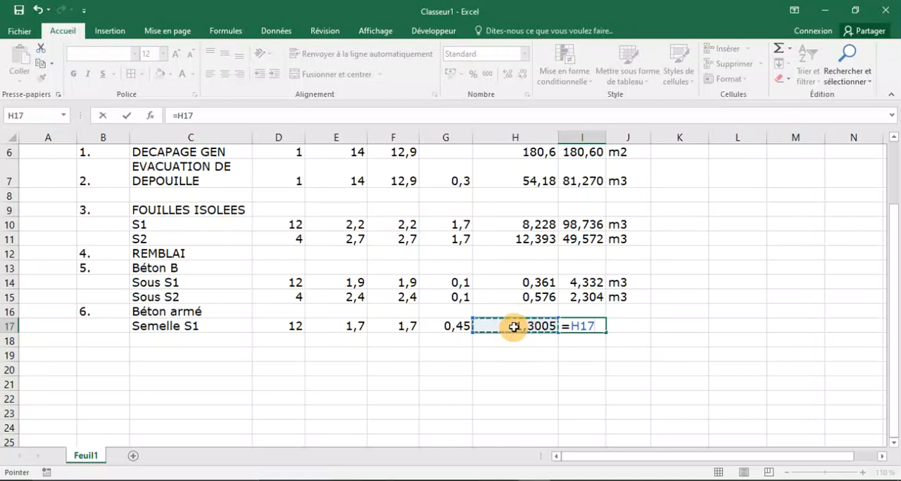
text(*)
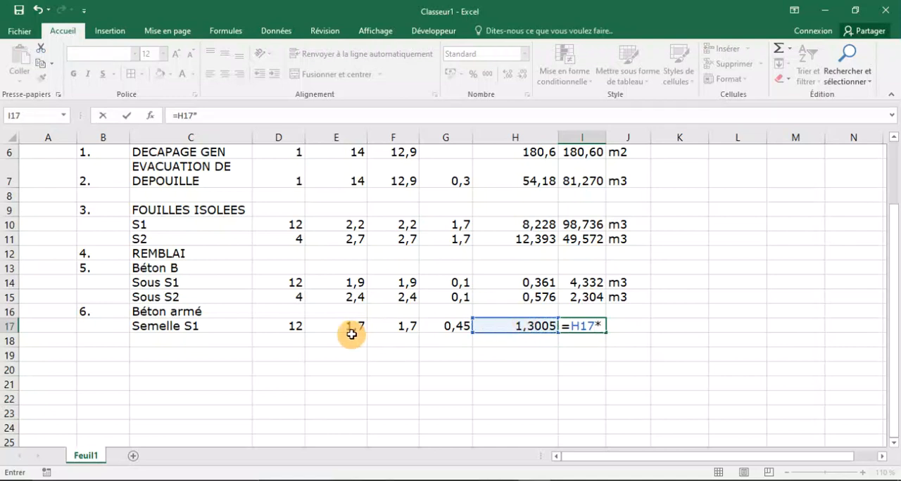
click(296, 323)
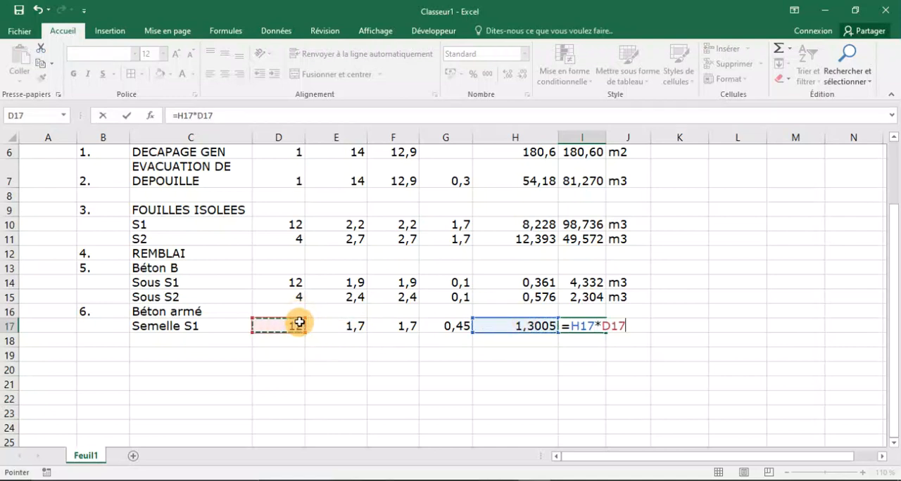
key(Return)
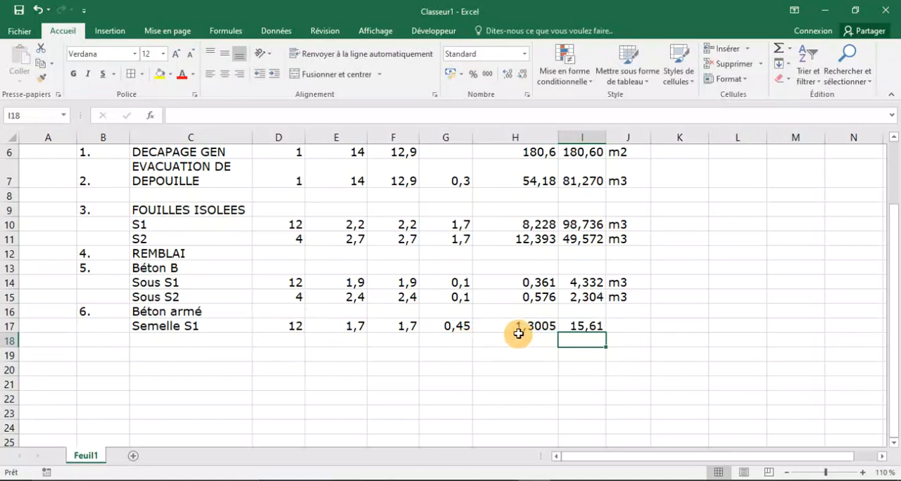
click(585, 325)
click(642, 326)
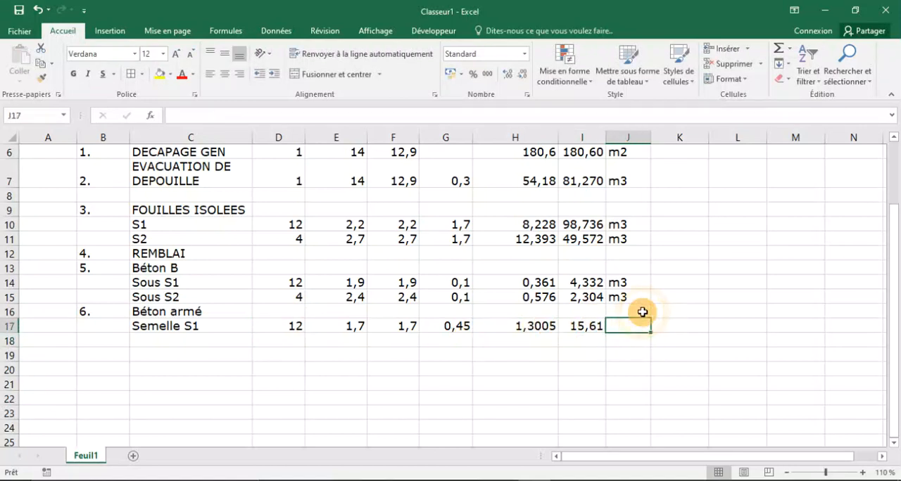
text(m3)
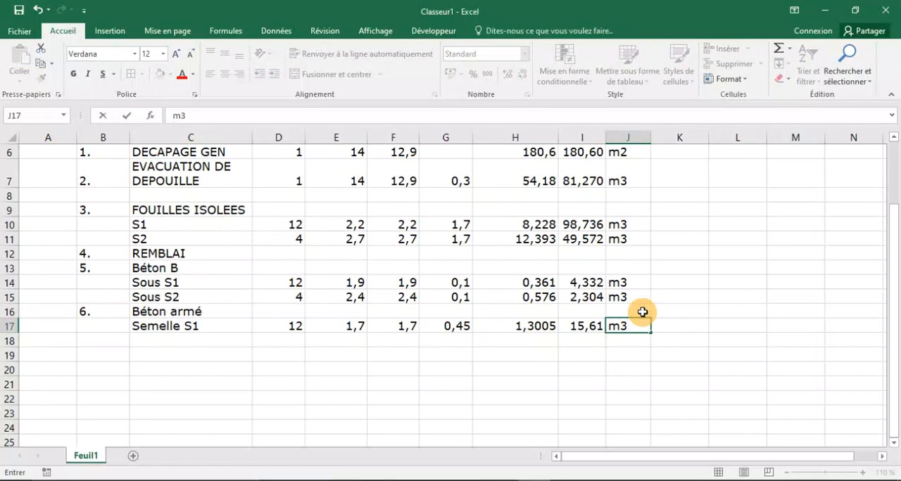
Add Semelle S2 in C18 as the second sub-item of Béton armé, with 4 as its Nombre in D18.
click(211, 340)
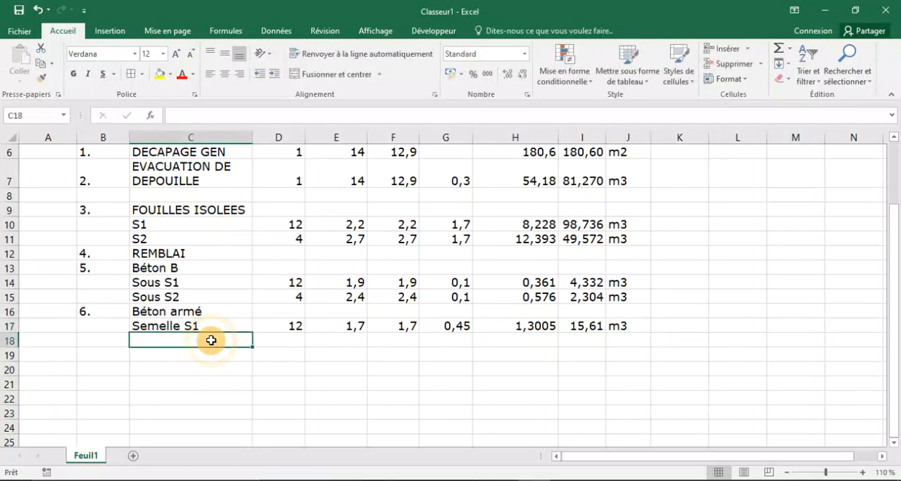
text(Sem)
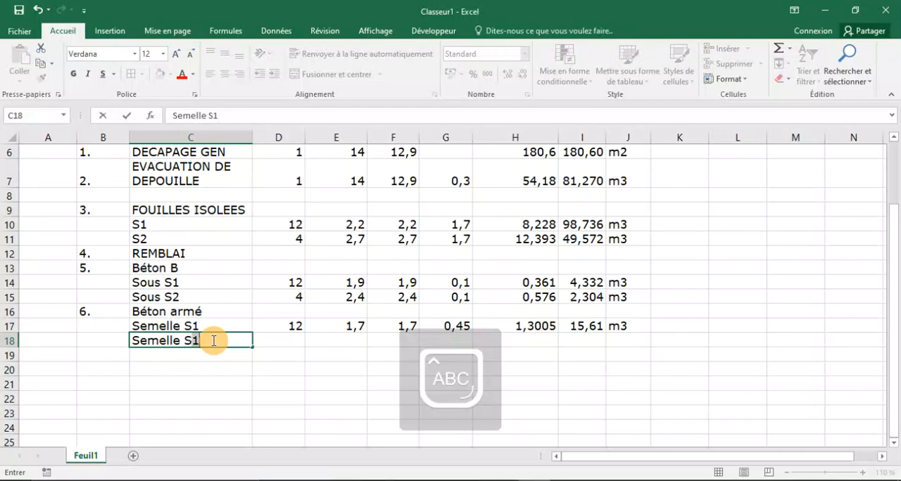
text(elle S2)
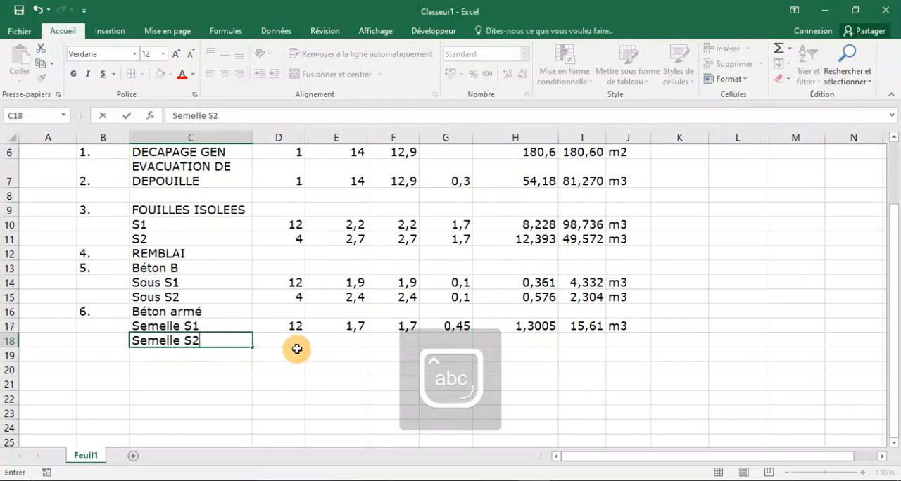
click(290, 342)
text(4)
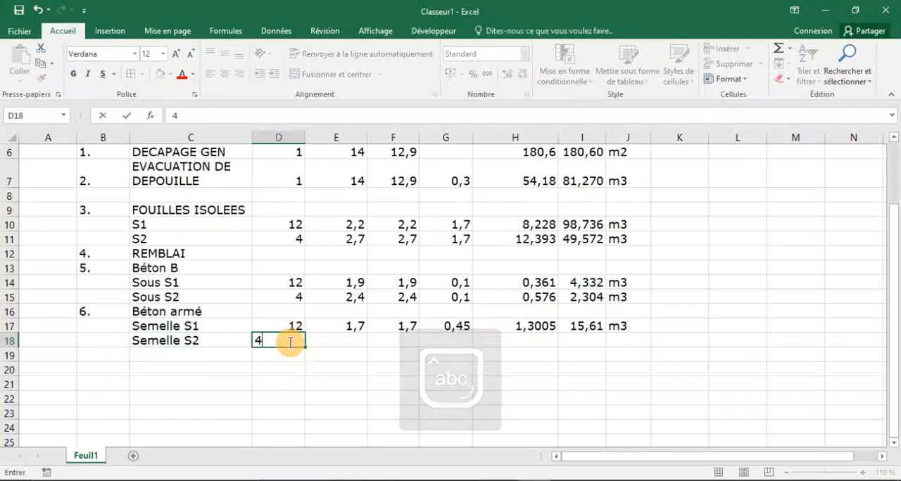
Check the S2 footing in the AutoCAD section, then enter 2,2 in E18, 2,2 in F18 and 0,45 in G18 in Excel.
click(328, 339)
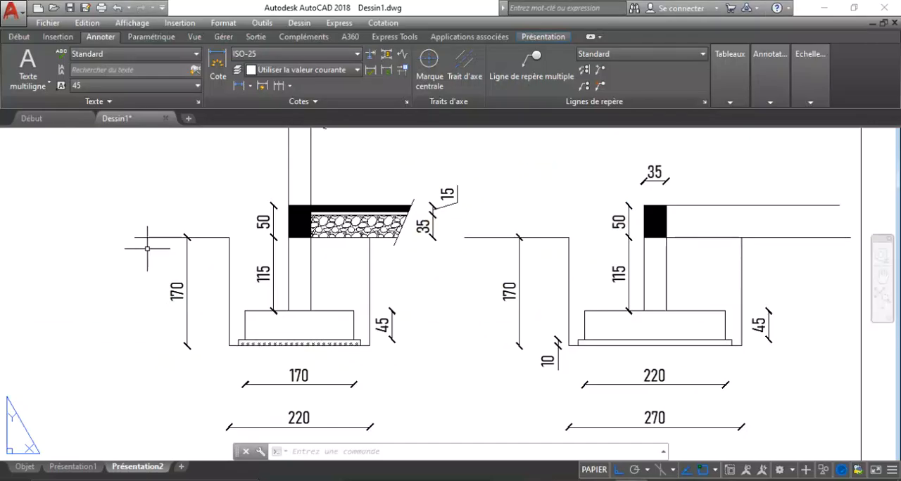
scroll(151, 248, down, 3)
scroll(381, 303, down, 3)
scroll(395, 303, up, 7)
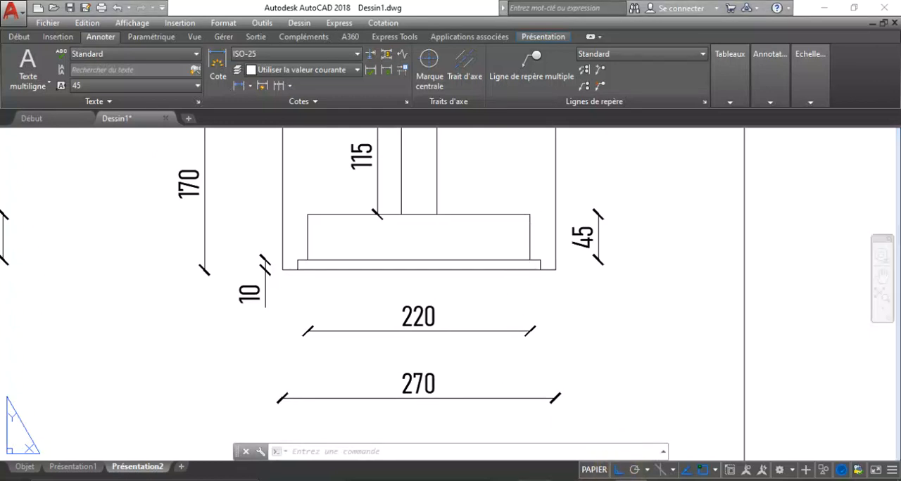
click(550, 479)
text(2,)
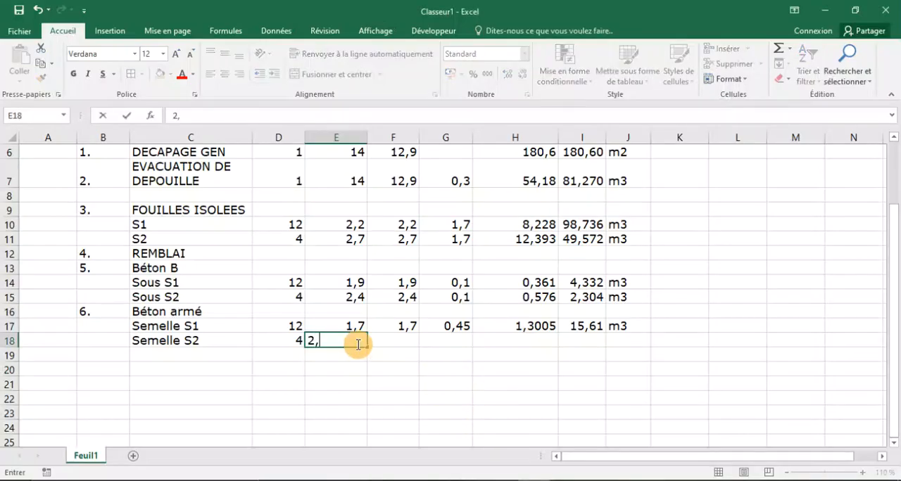
text(2)
click(385, 342)
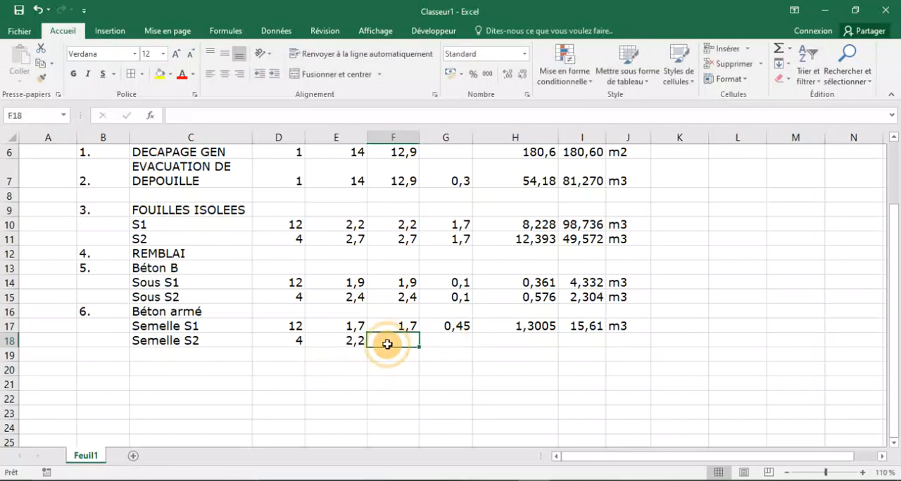
text(2,2)
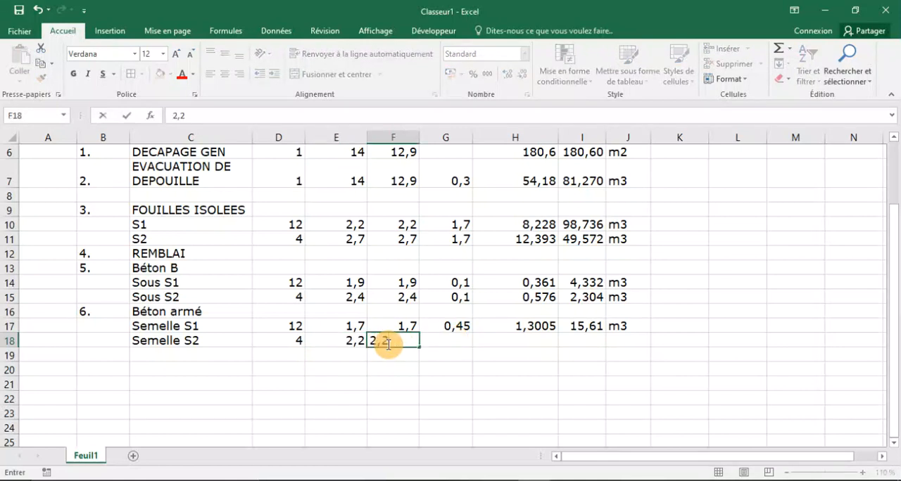
click(458, 340)
text(0,4)
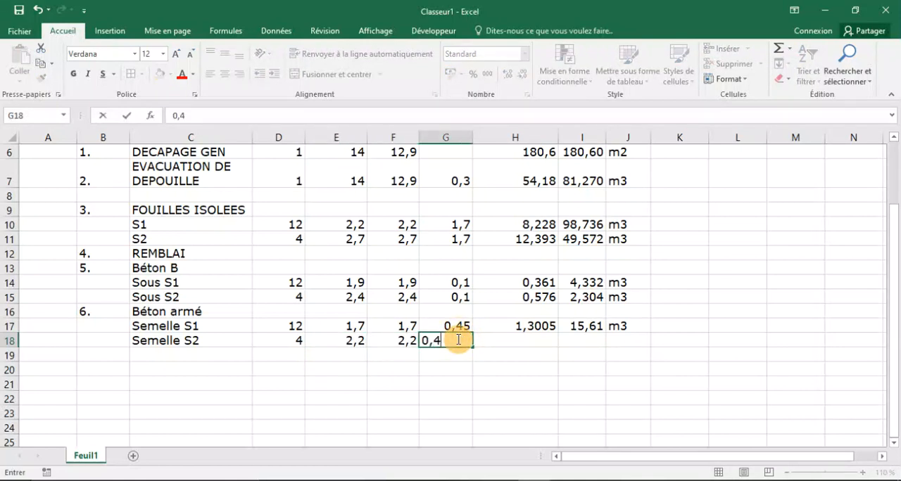
text(5)
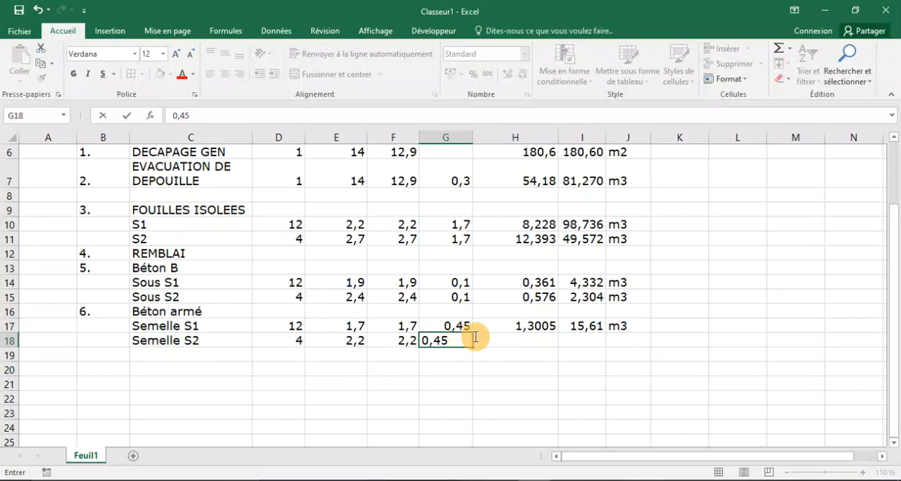
Calculate the unit volume of Semelle S2 in H18 with =E18*F18*G18.
click(530, 343)
text(=)
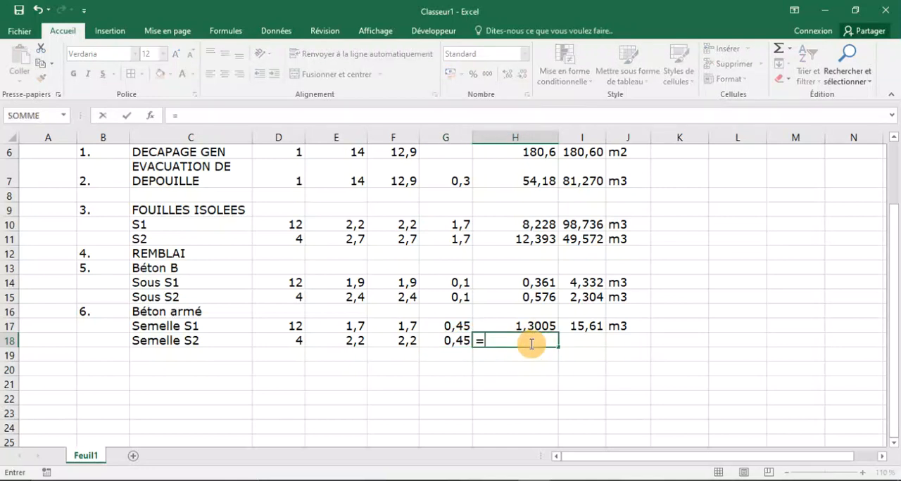
click(341, 341)
text(*)
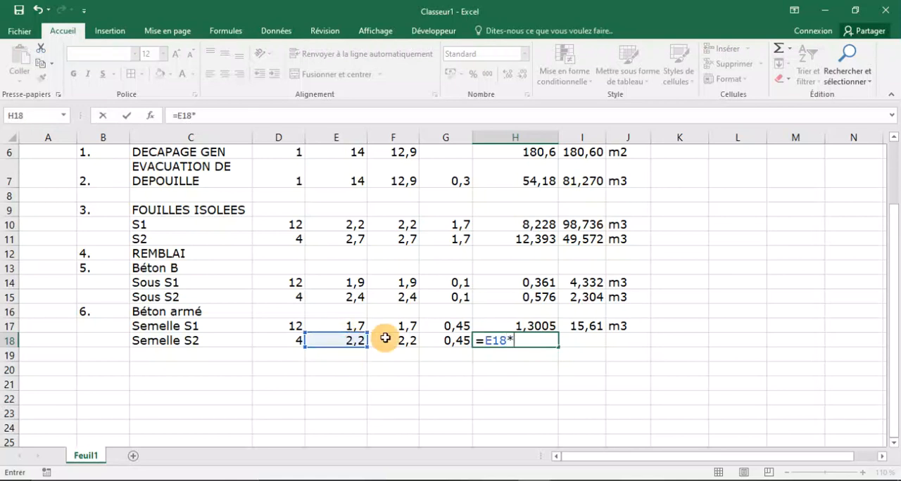
click(395, 342)
text(*)
click(449, 343)
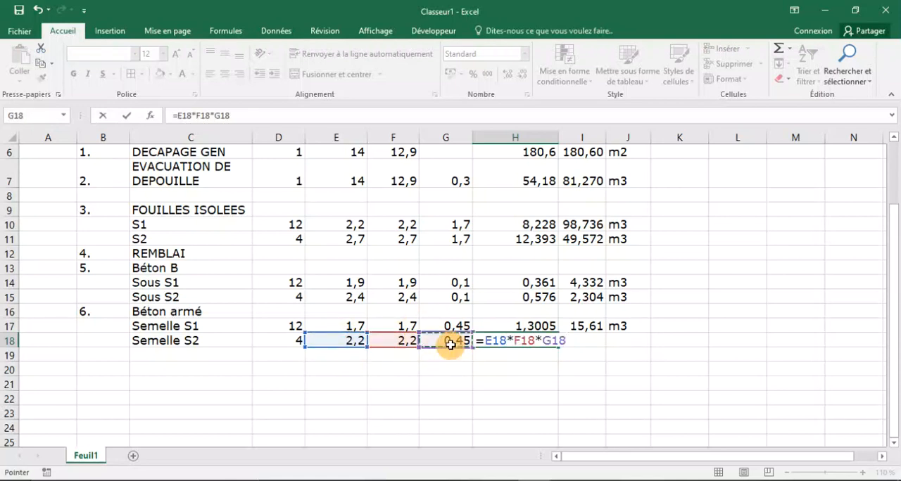
key(Return)
Calculate the Total for Semelle S2 in I18 with =H18*D18 and enter m3 as its unit in J18.
click(585, 341)
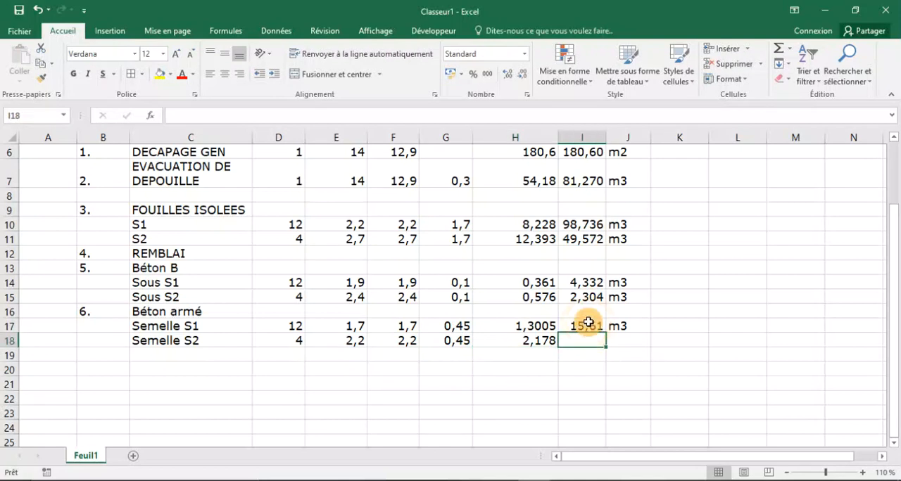
text(=)
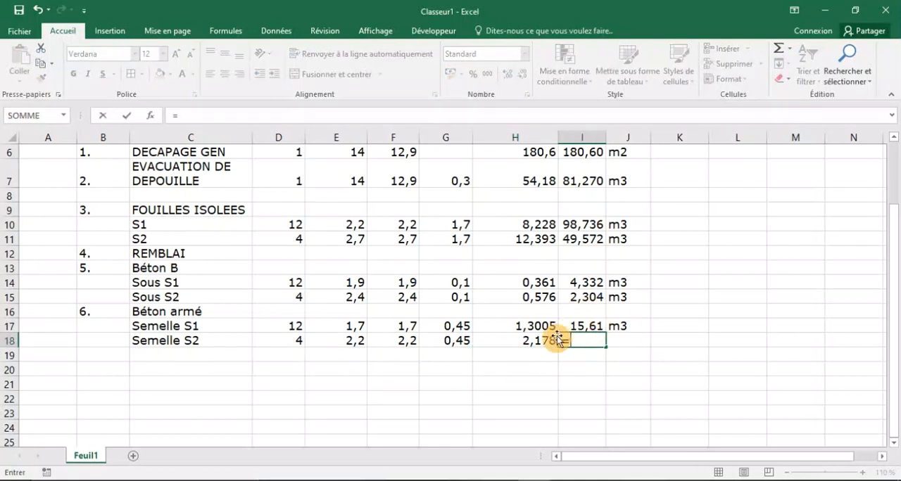
click(518, 339)
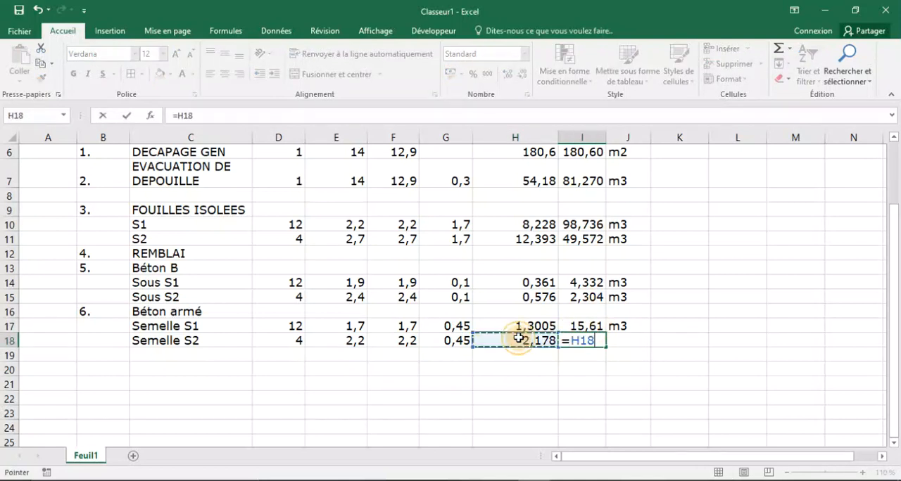
text(*)
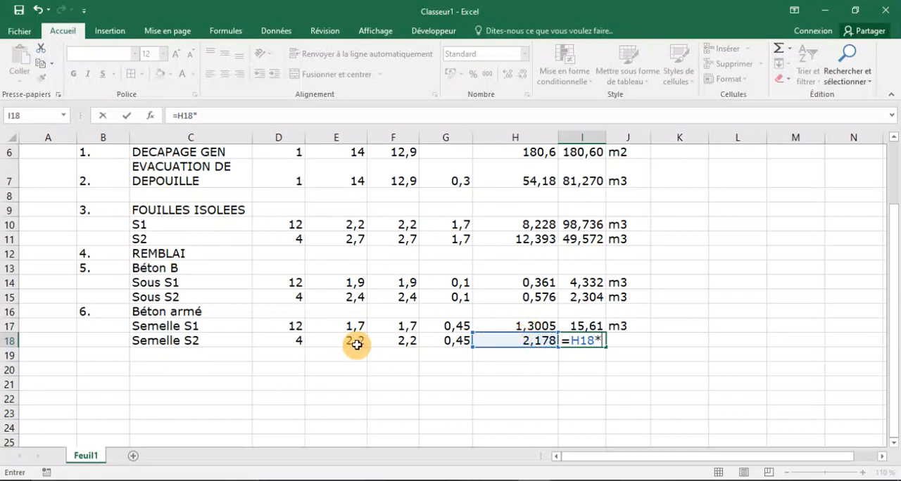
click(289, 342)
key(Return)
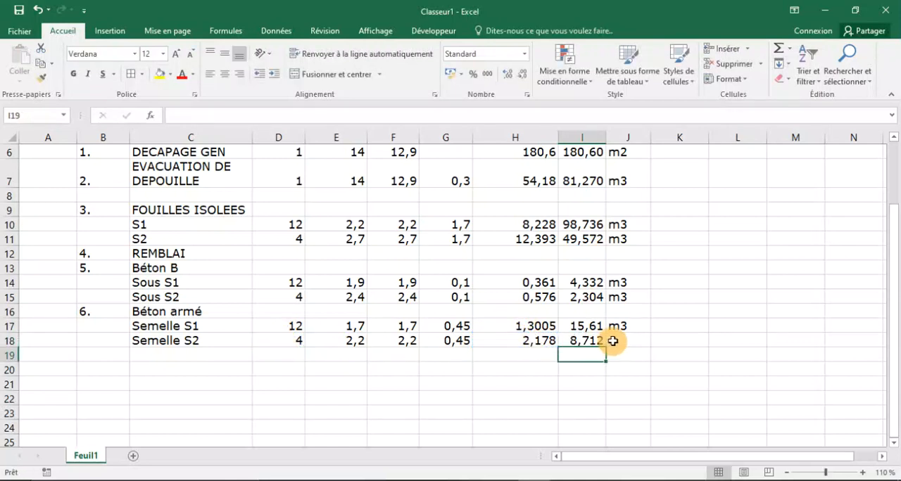
click(611, 341)
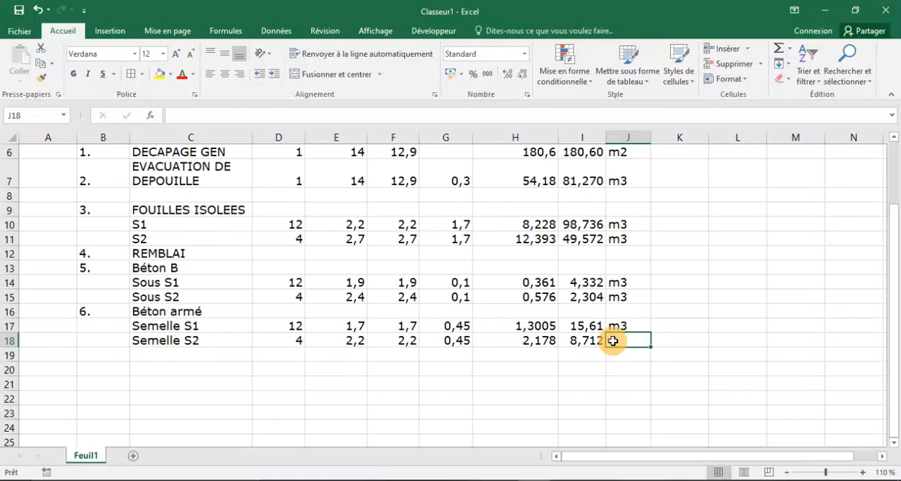
text(m3)
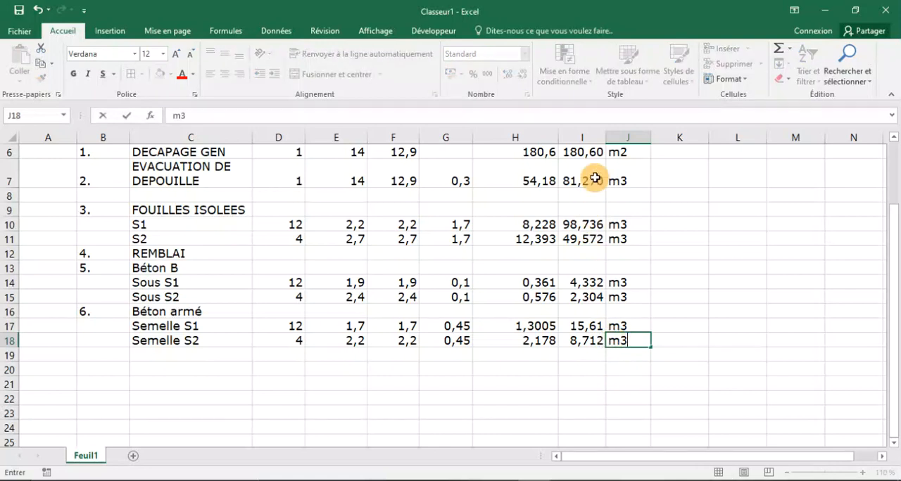
click(548, 409)
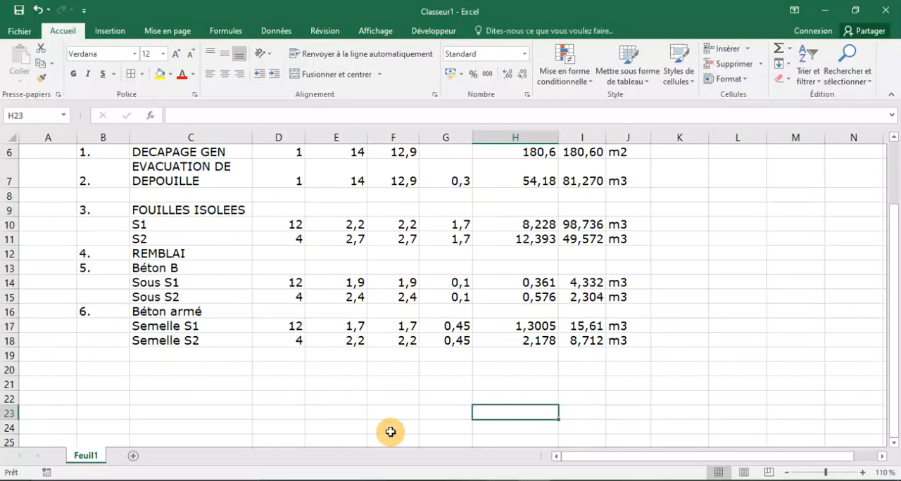
Switch to AutoCAD and examine the columns above the footings in the foundation plan and the S1 and S2 sections, then return to Excel.
click(104, 354)
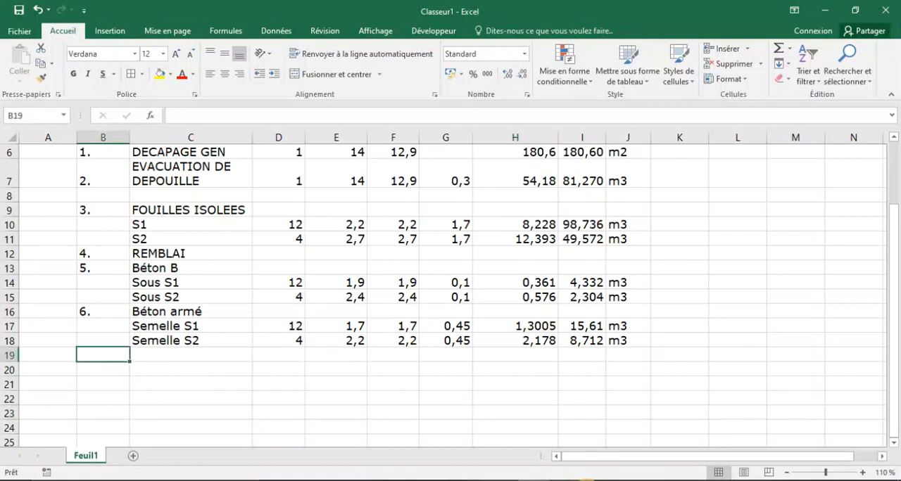
click(635, 480)
scroll(431, 377, down, 2)
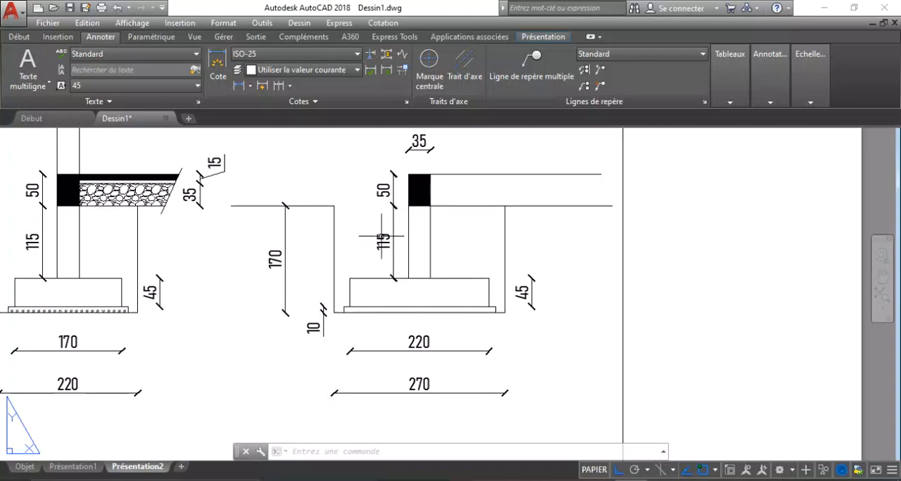
scroll(419, 285, down, 3)
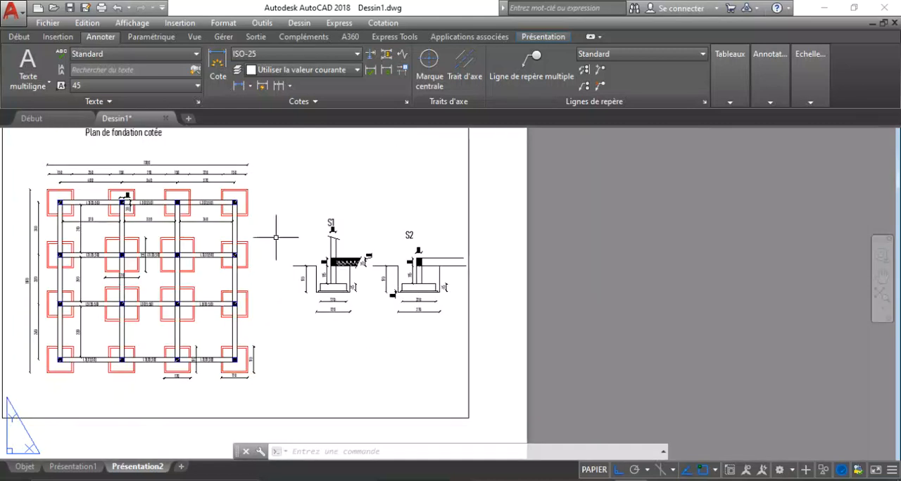
scroll(100, 205, up, 6)
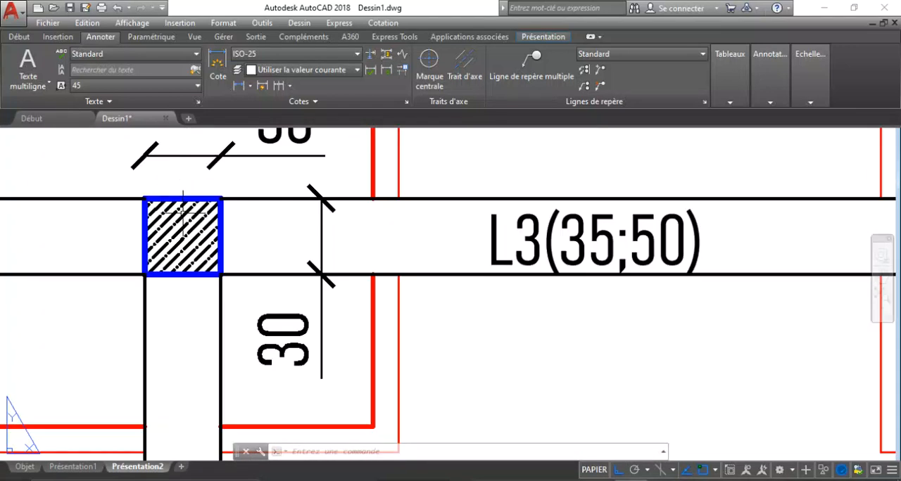
scroll(188, 209, down, 4)
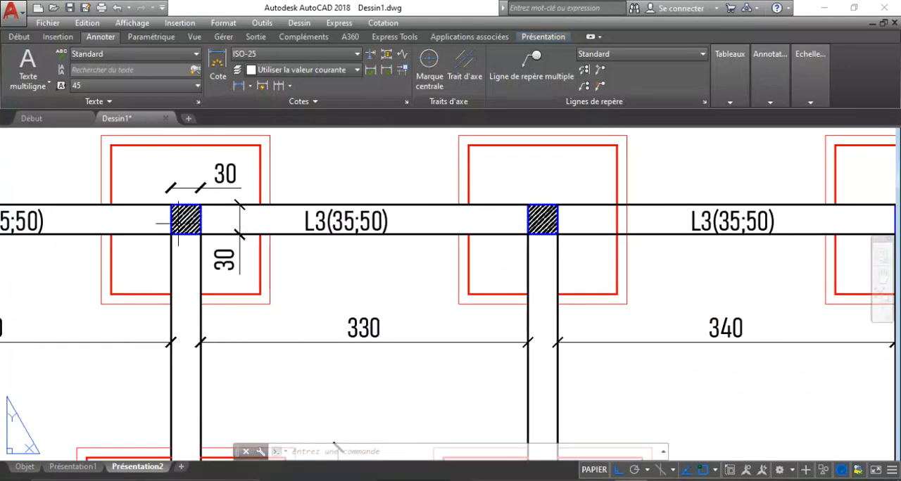
scroll(176, 225, down, 4)
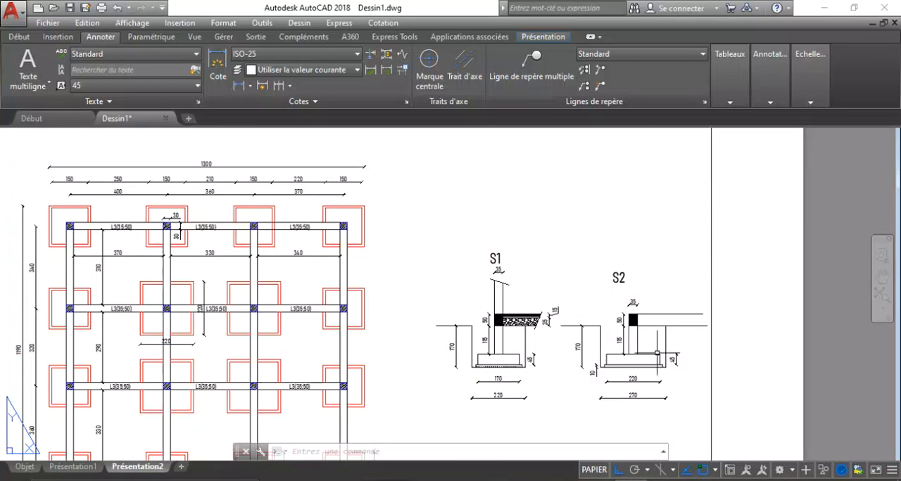
scroll(658, 355, up, 5)
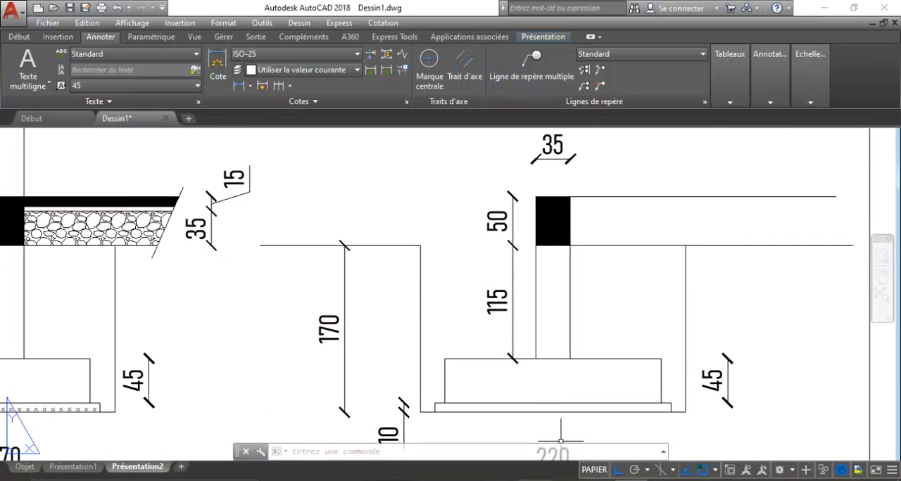
click(533, 480)
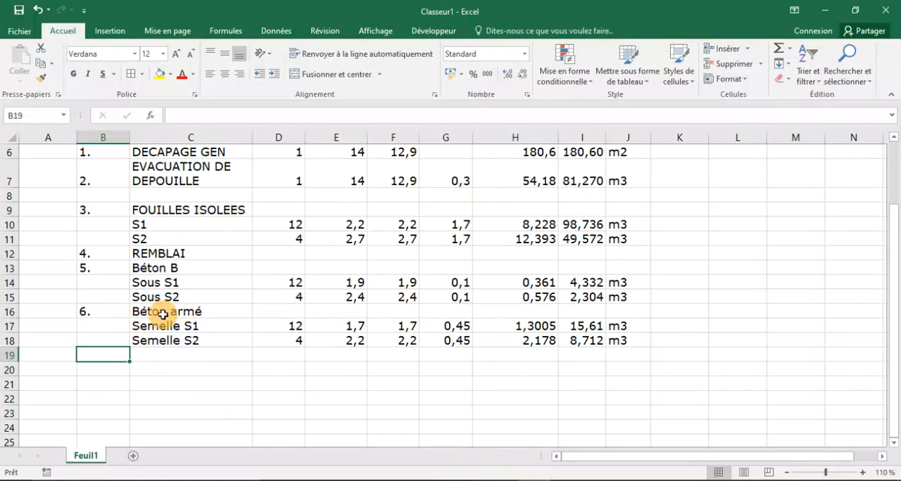
Add Amorce poteau in C20 as another sub-item of Béton armé.
click(145, 370)
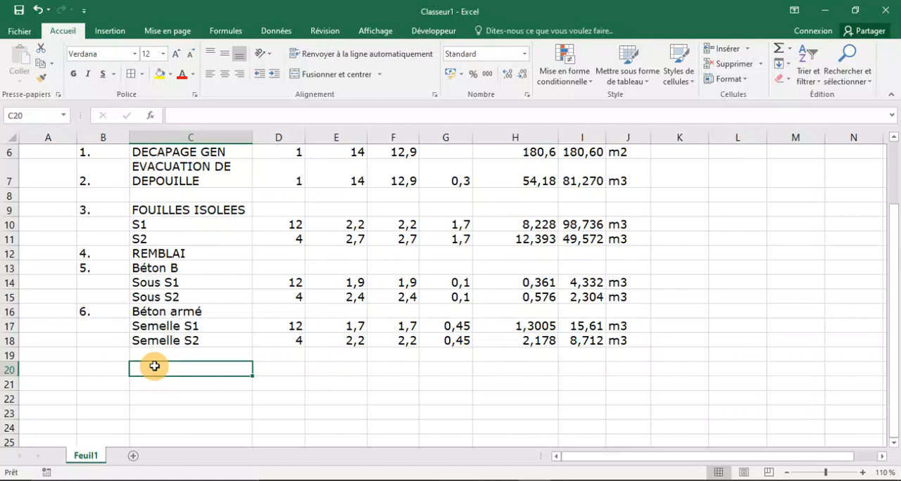
key(Caps_Lock)
text(Amo)
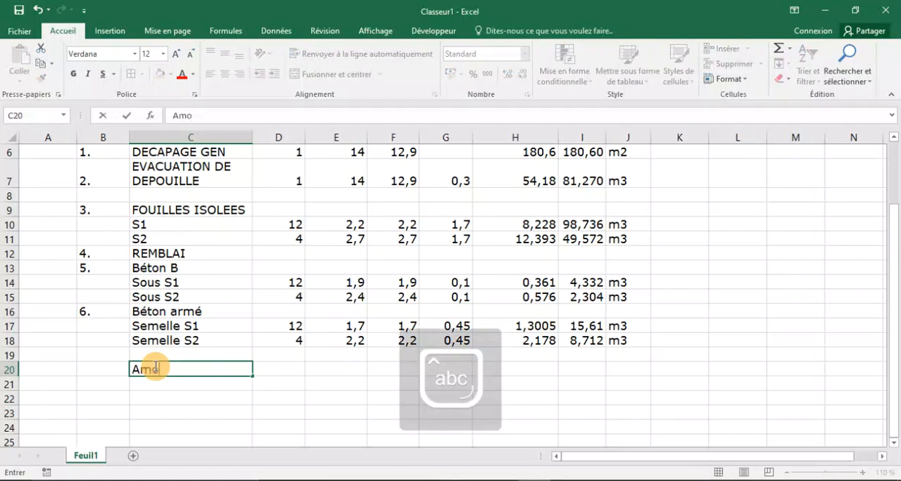
text(rce poteau)
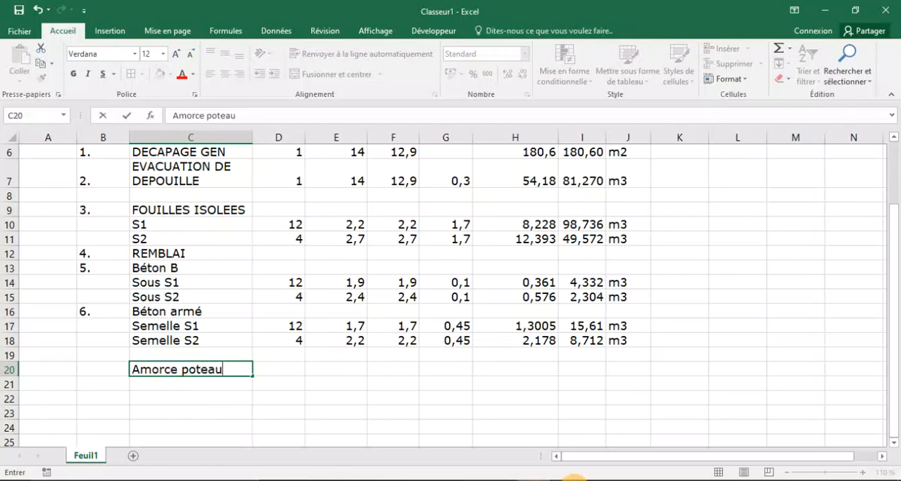
Check the columns in the AutoCAD foundation plan, then enter 16 as the Nombre of Amorce poteau in D20 in Excel.
click(632, 480)
scroll(491, 296, down, 10)
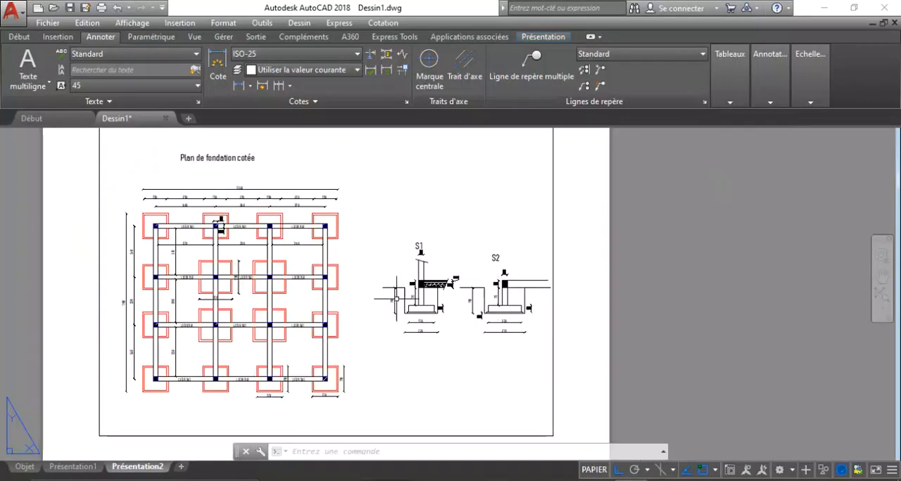
scroll(158, 209, up, 6)
scroll(263, 206, down, 5)
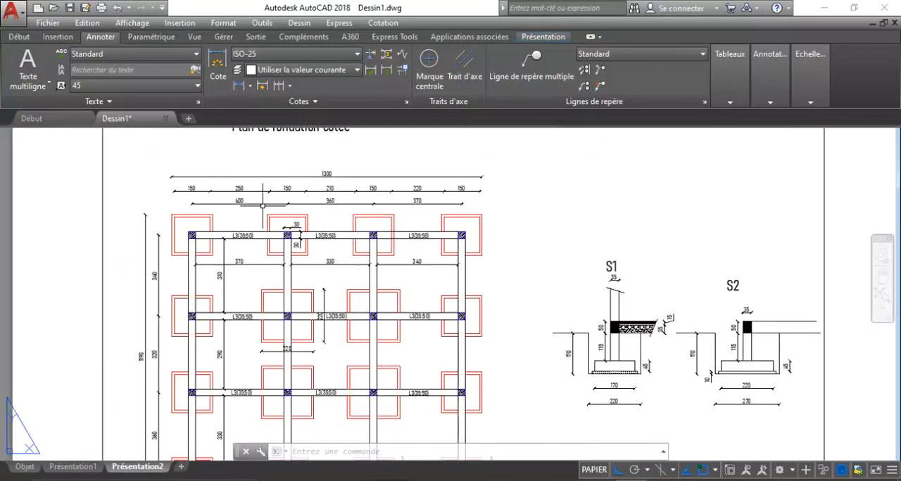
scroll(296, 303, up, 1)
scroll(296, 303, up, 4)
scroll(296, 310, down, 2)
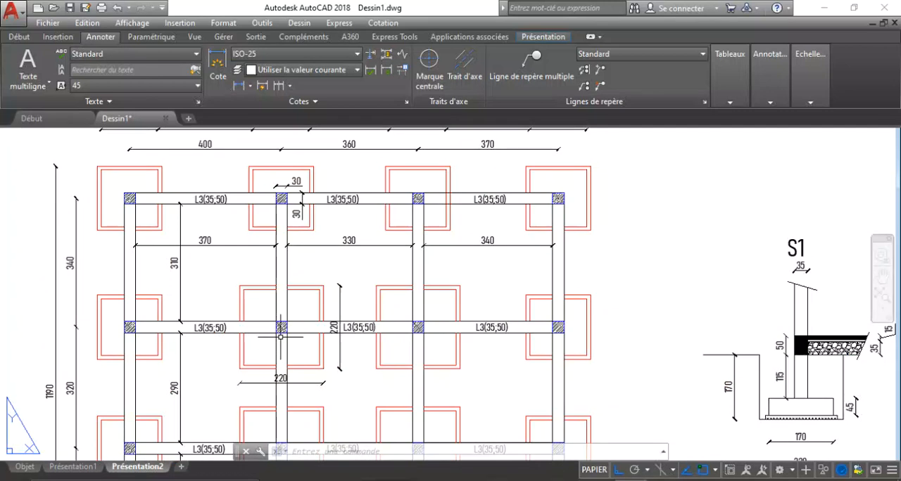
scroll(280, 337, up, 4)
scroll(280, 337, down, 6)
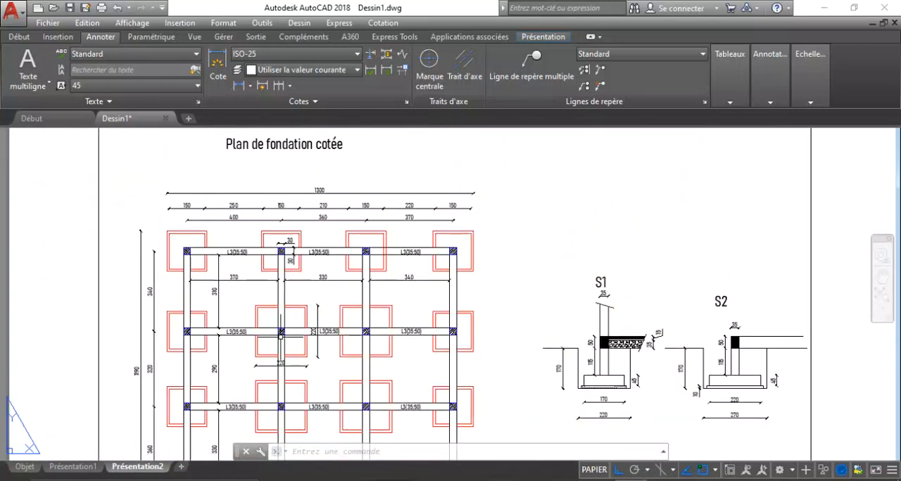
scroll(404, 270, down, 2)
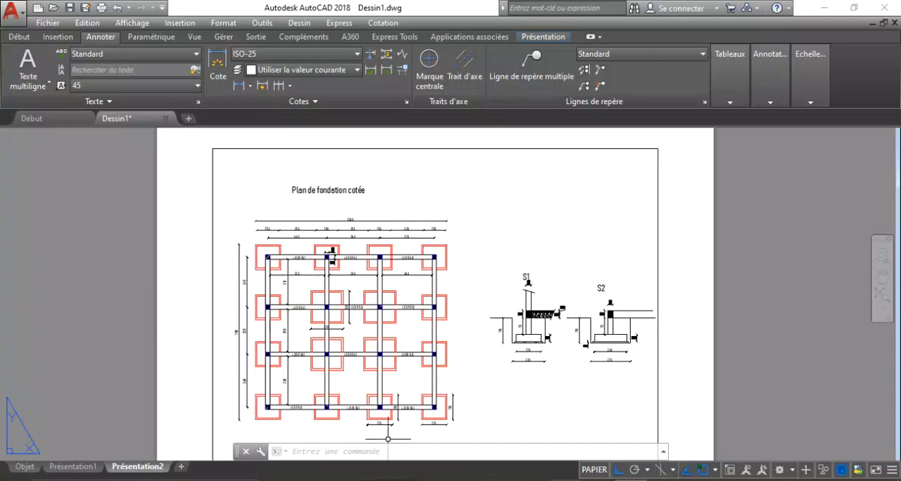
click(534, 480)
click(280, 372)
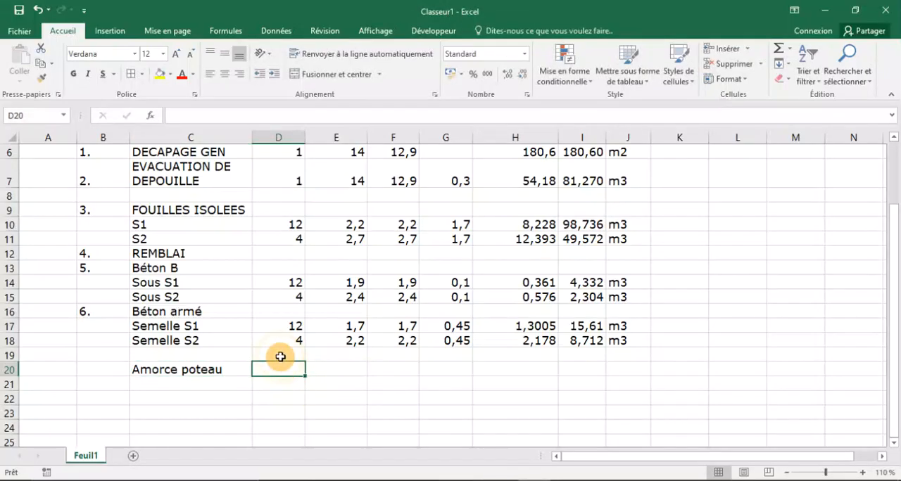
text(16)
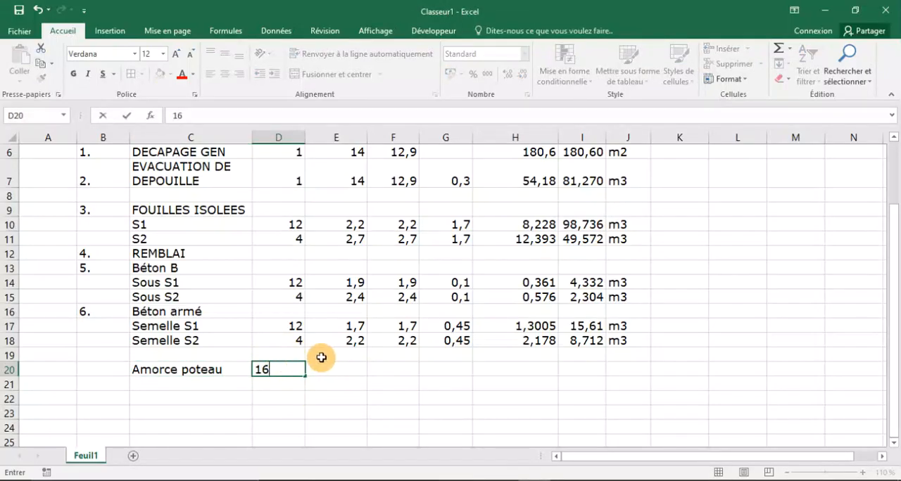
Check the column section and height in AutoCAD, then enter 0,3 in E20, 0,3 in F20 and 1,15 in G20 in Excel.
click(352, 371)
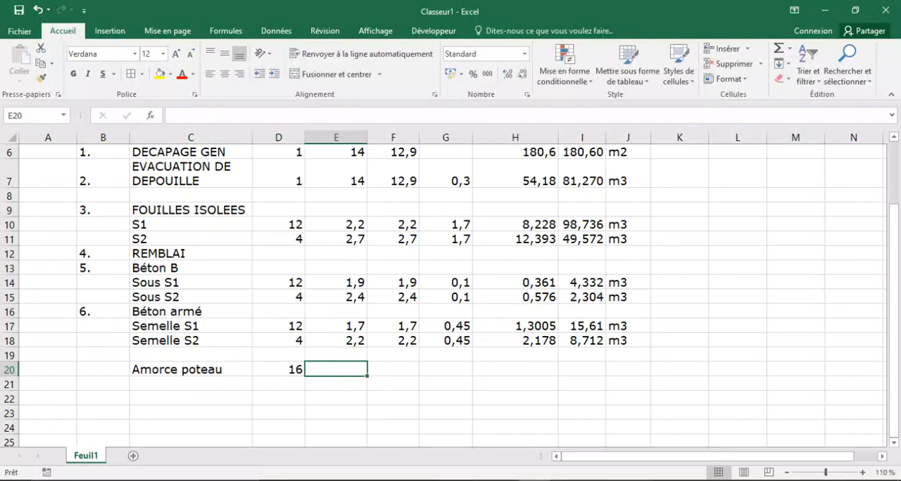
click(632, 480)
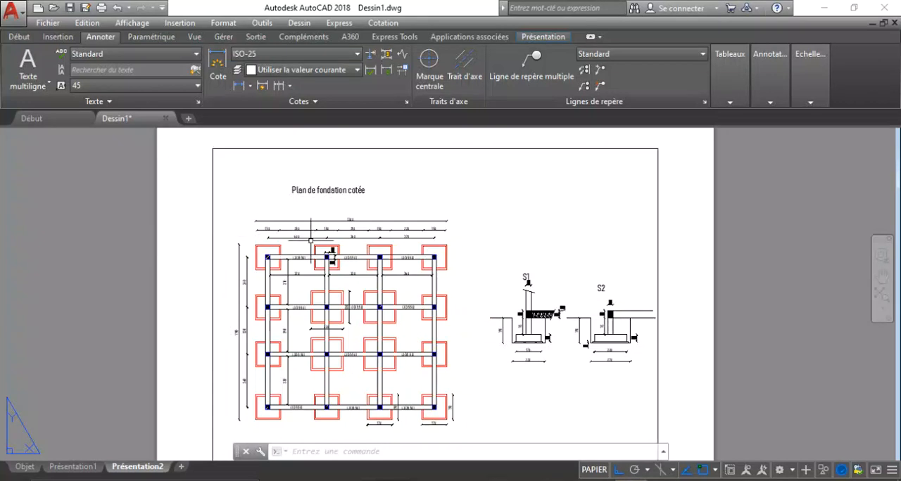
scroll(318, 243, up, 6)
scroll(345, 297, down, 6)
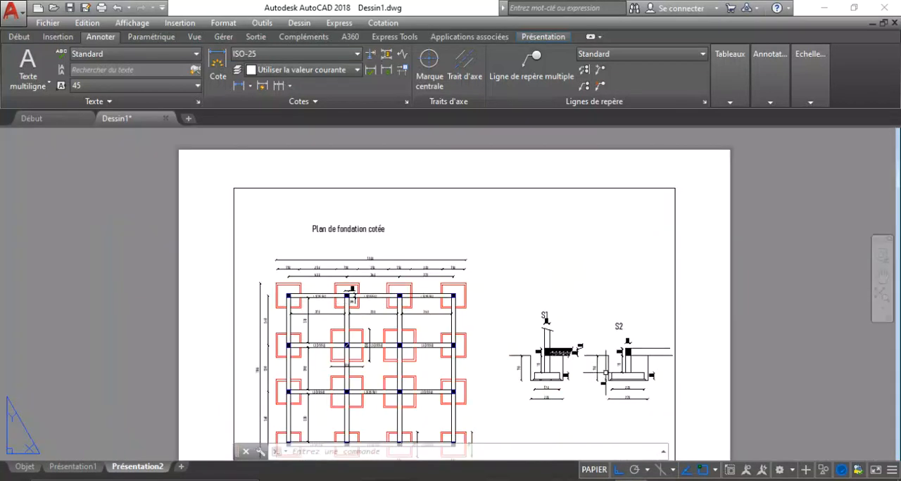
scroll(606, 373, up, 6)
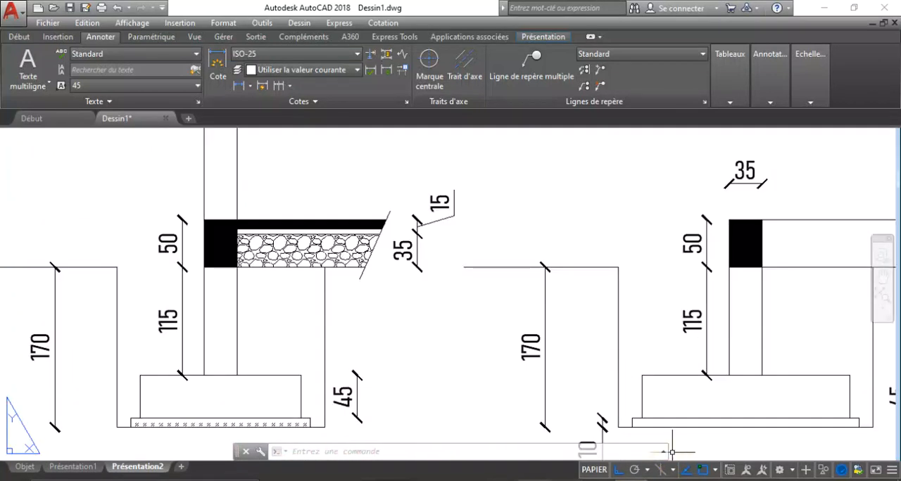
key(alt+Tab)
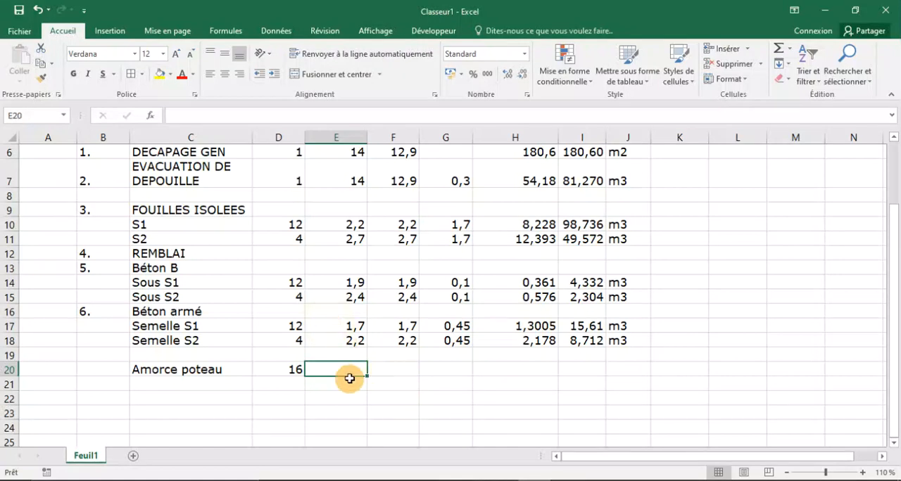
text(0,3)
key(Tab)
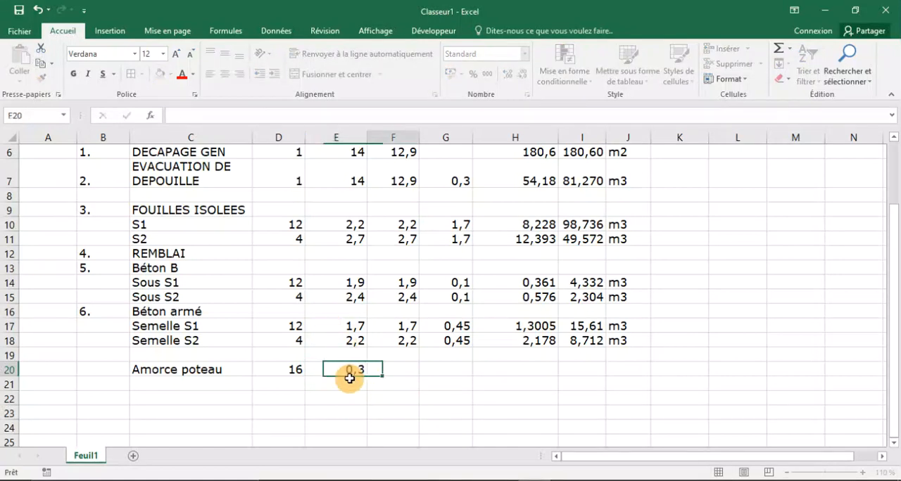
text(0,3)
key(Tab)
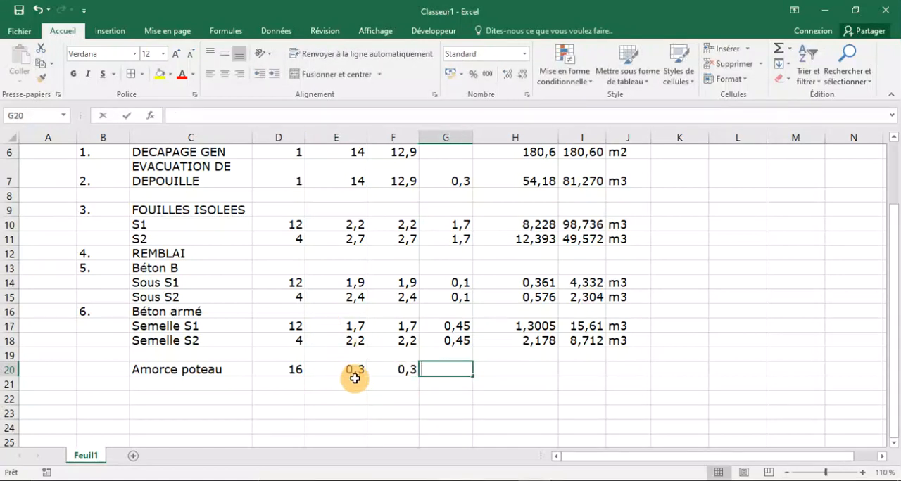
text(1,)
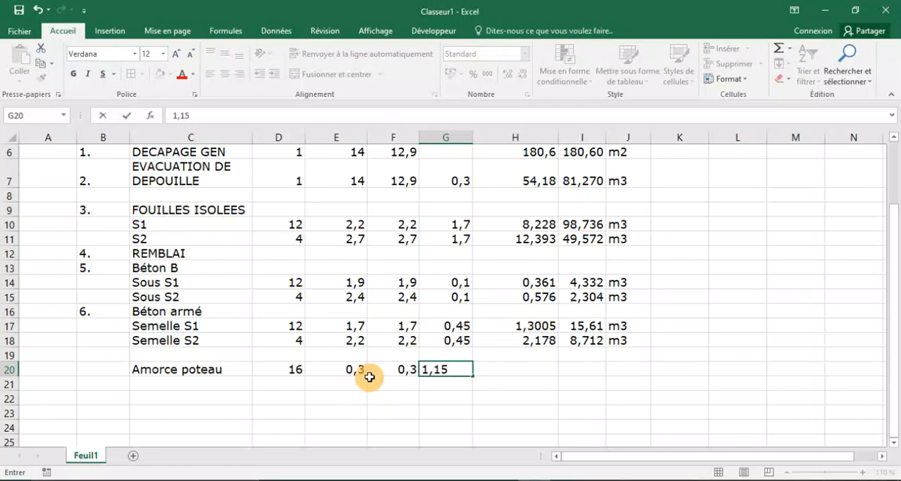
text(15)
click(519, 370)
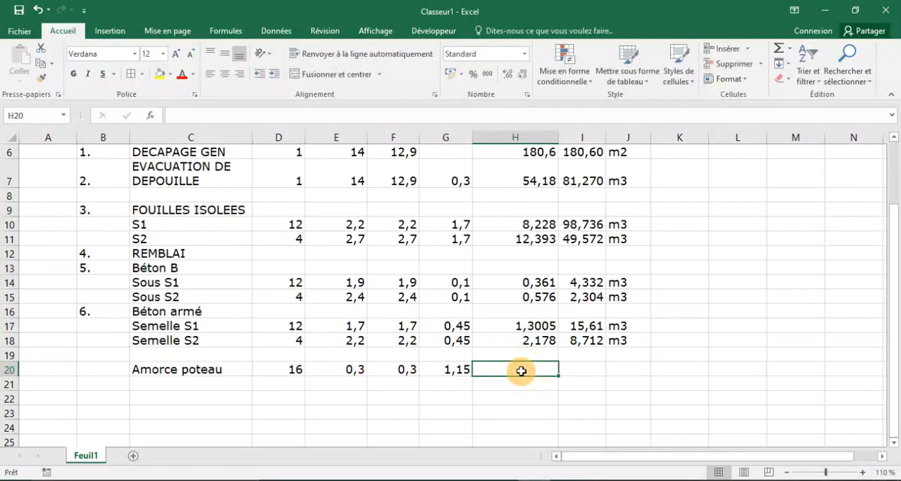
Compute the unit volume of Amorce poteau in H20 with the formula =E20*F20*G20.
text(=)
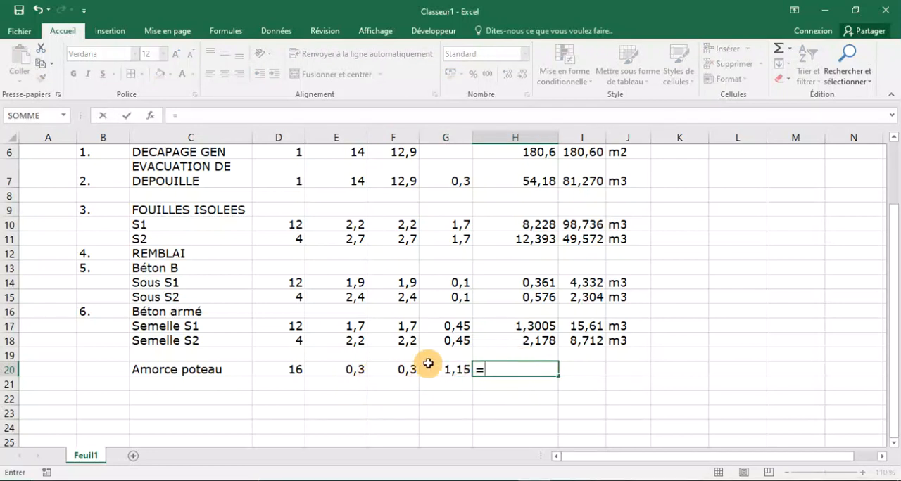
click(349, 365)
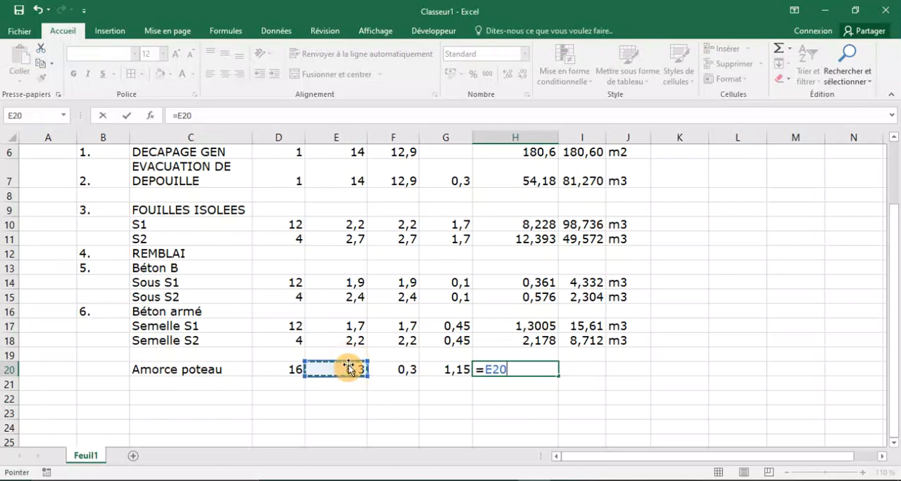
text(*)
click(407, 370)
text(*)
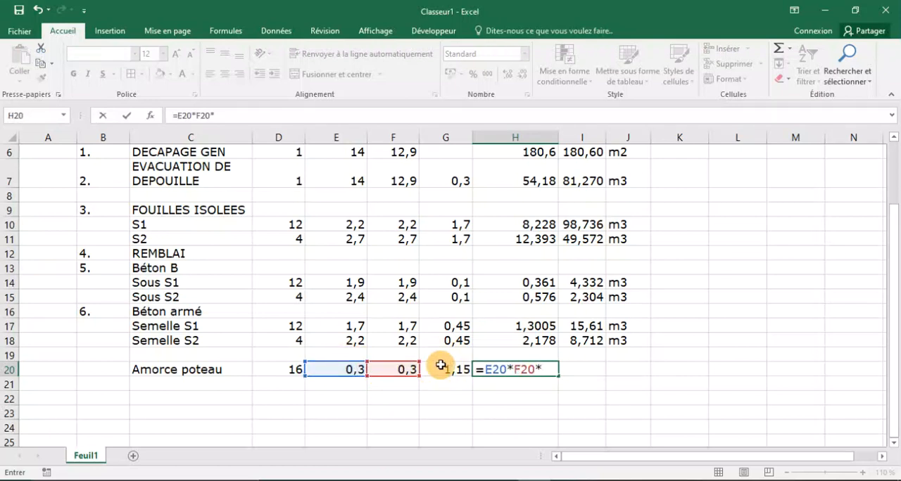
click(440, 364)
key(Return)
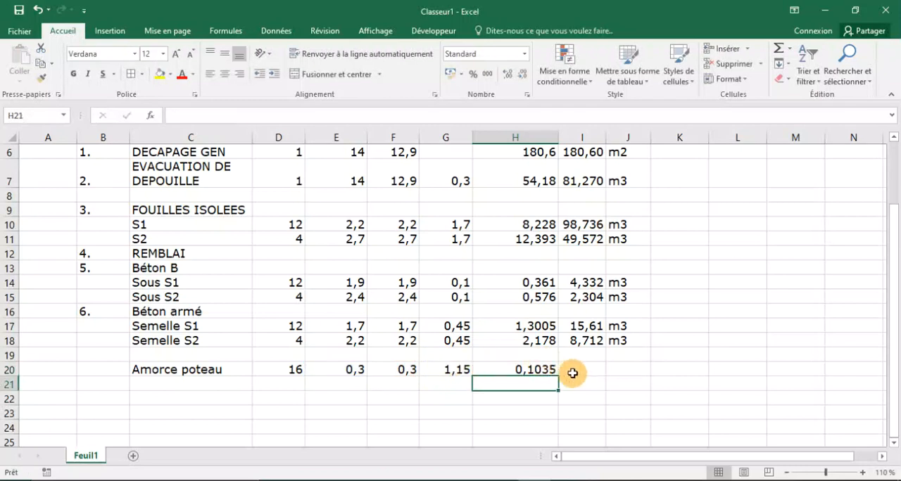
Compute the total volume of Amorce poteau in I20 with =H20*D20 and enter the unit m3 in J20.
click(571, 373)
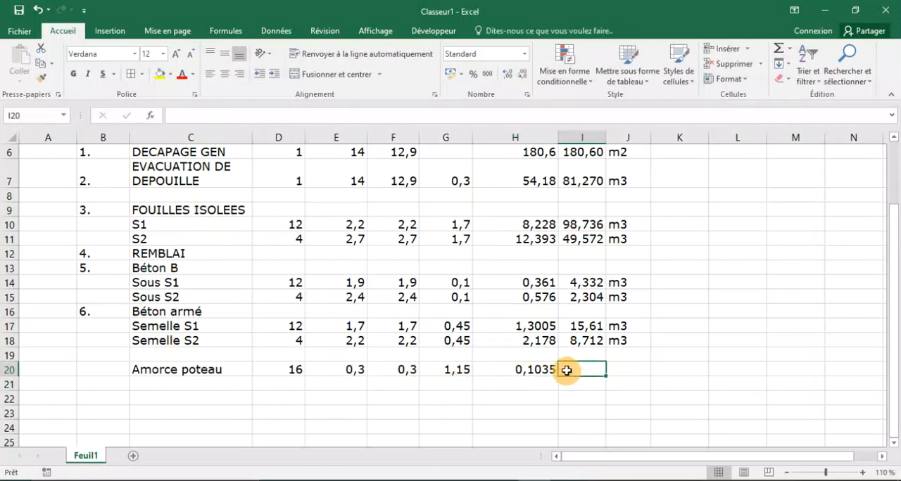
text(=)
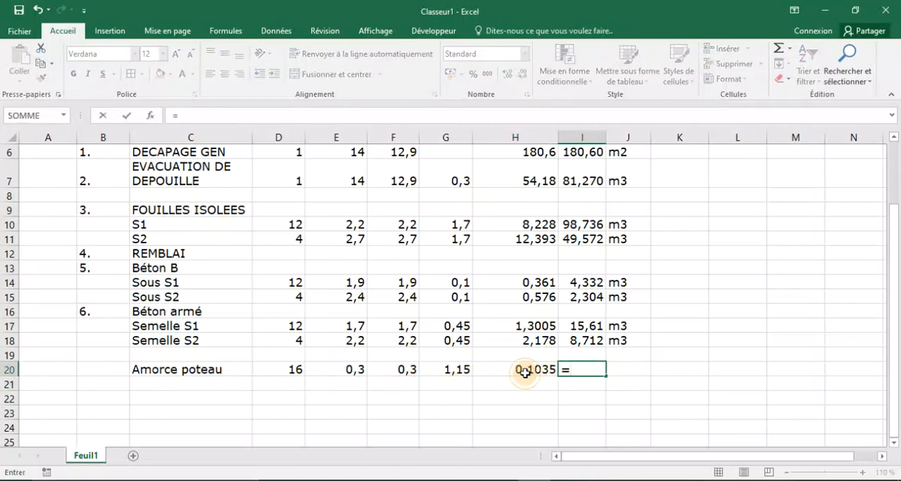
click(521, 371)
text(*)
click(288, 367)
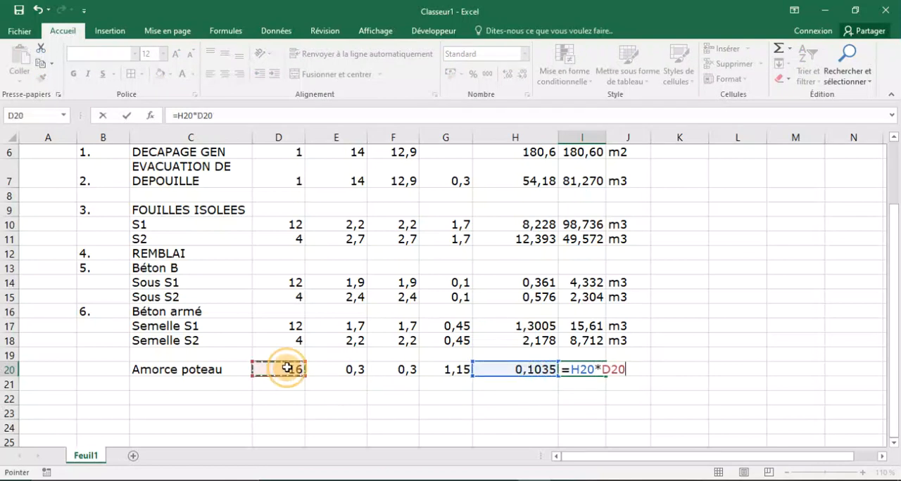
key(Return)
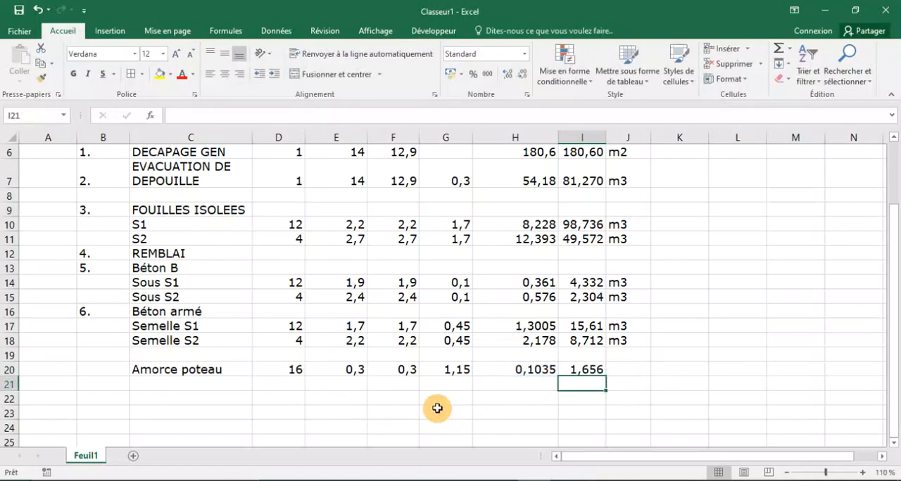
click(623, 371)
text(m3)
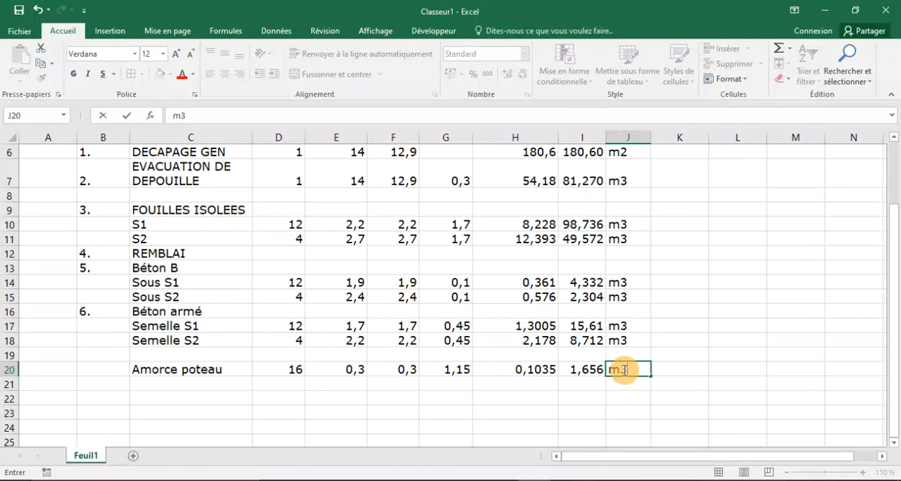
click(181, 400)
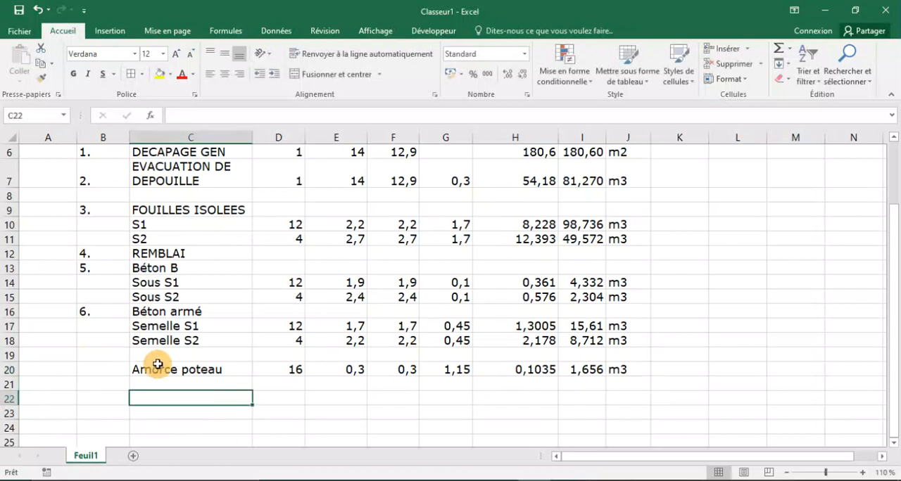
Switch from Excel back to the foundation drawing in AutoCAD.
click(627, 480)
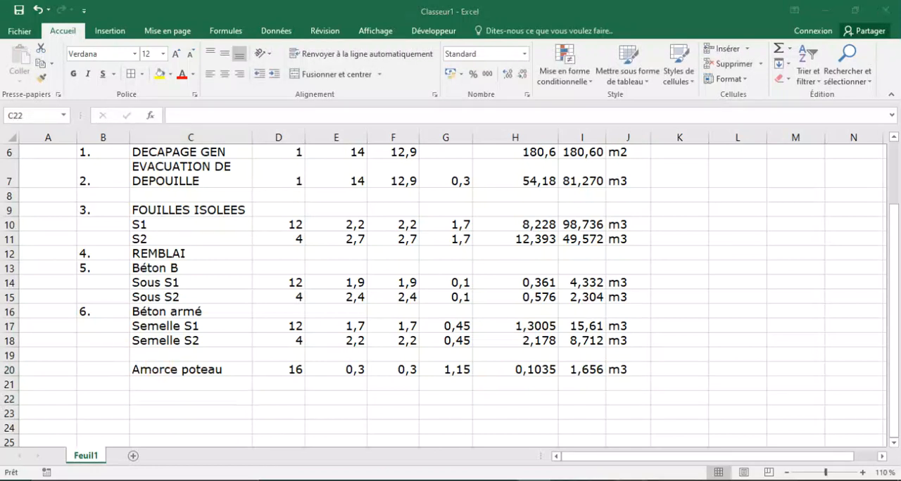
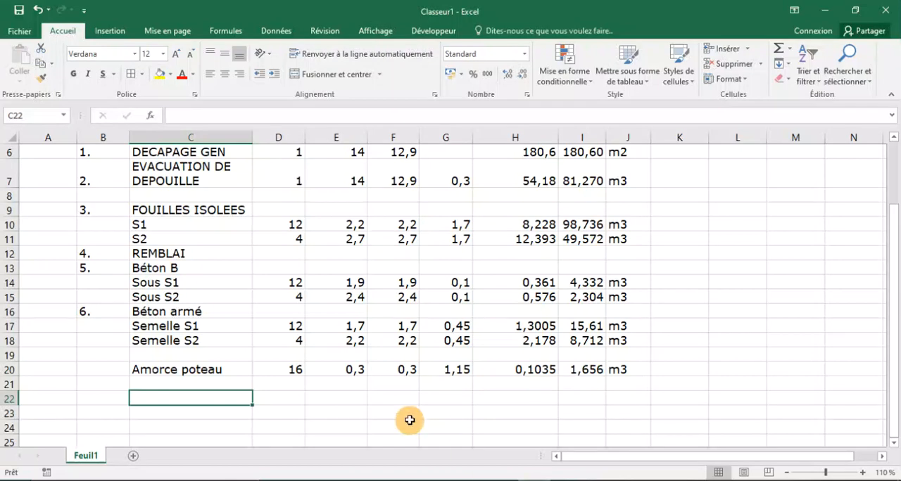
Return to the Excel take-off, insert a blank row above REMBLAI, and label H12 "Total fouille".
scroll(408, 418, up, 2)
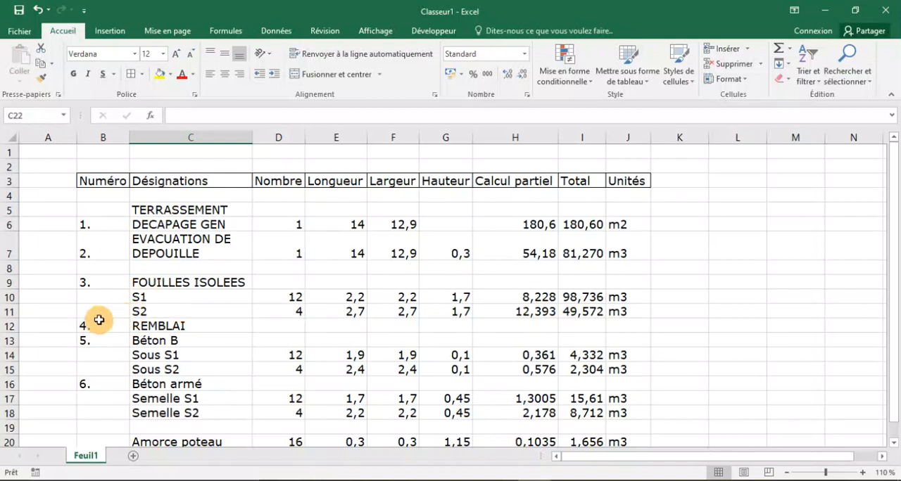
click(9, 325)
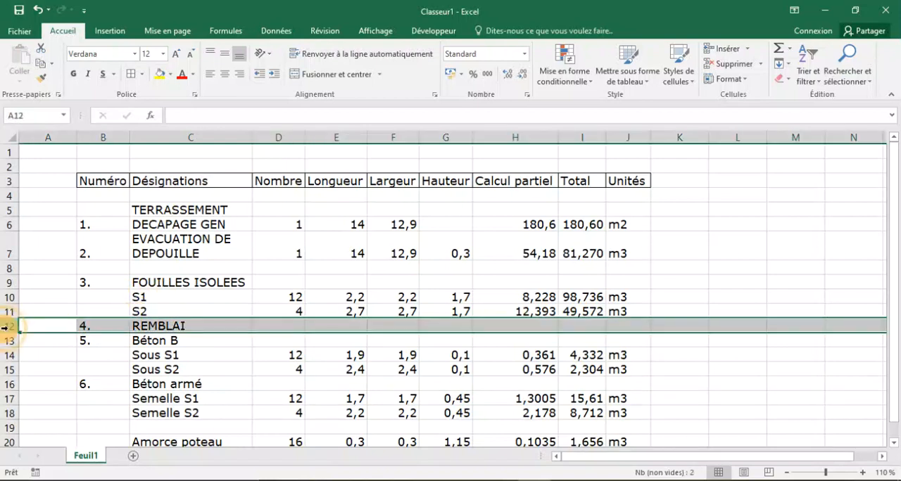
right_click(9, 331)
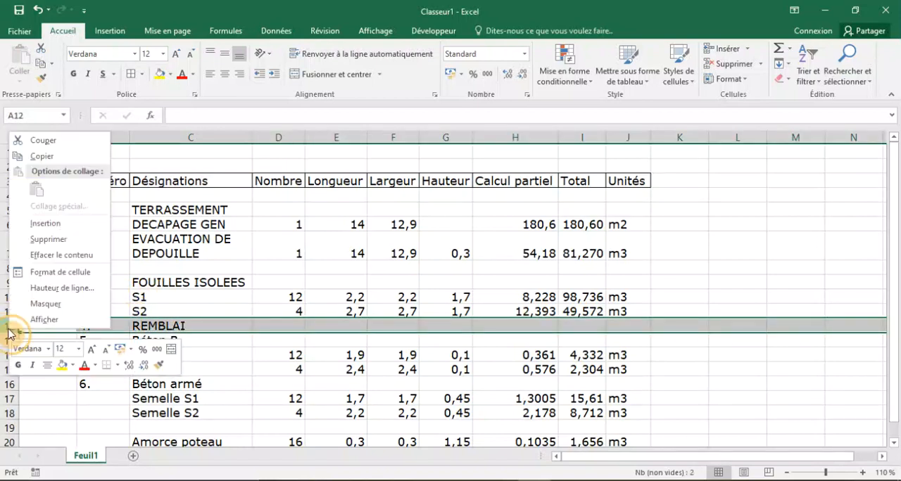
click(44, 224)
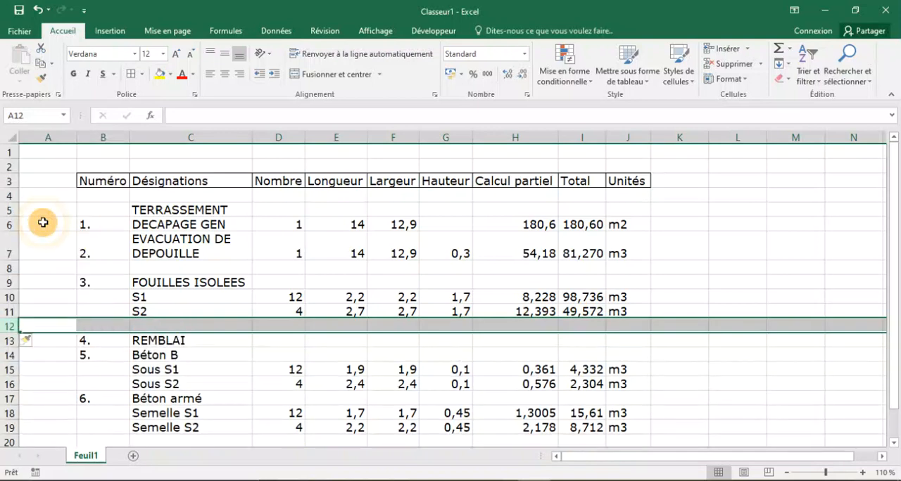
click(532, 325)
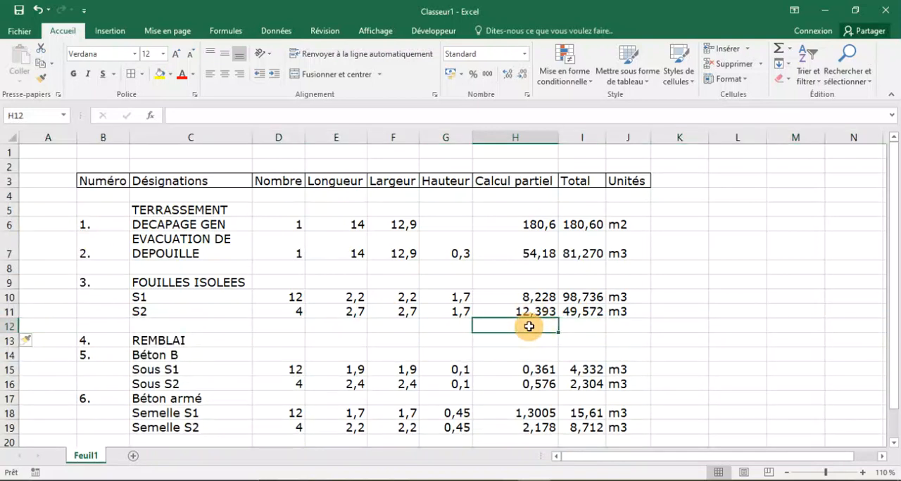
text(Total)
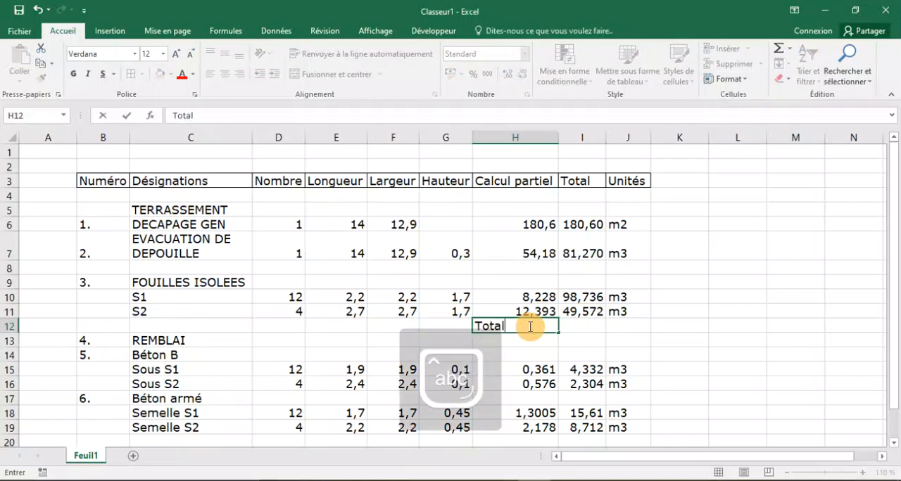
text( fouille)
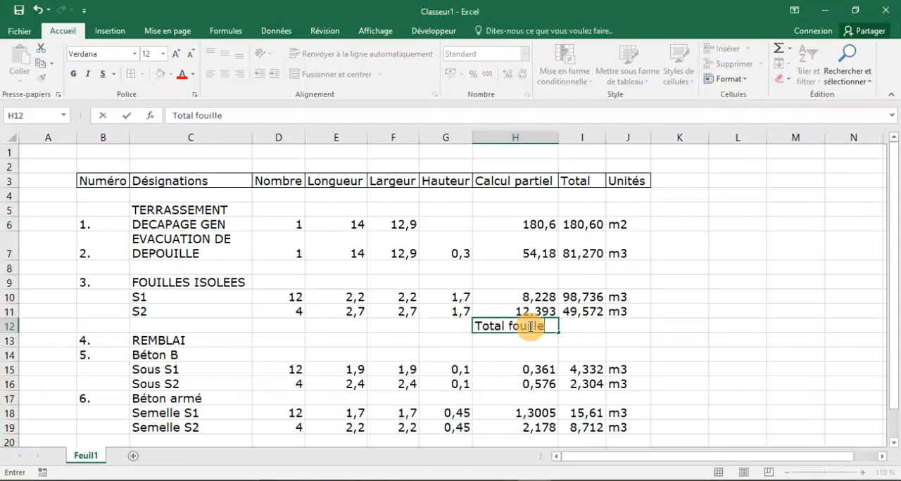
Compute the excavation total in I12 with the formula =I10+I11 and enter the unit m3 in J12.
click(578, 328)
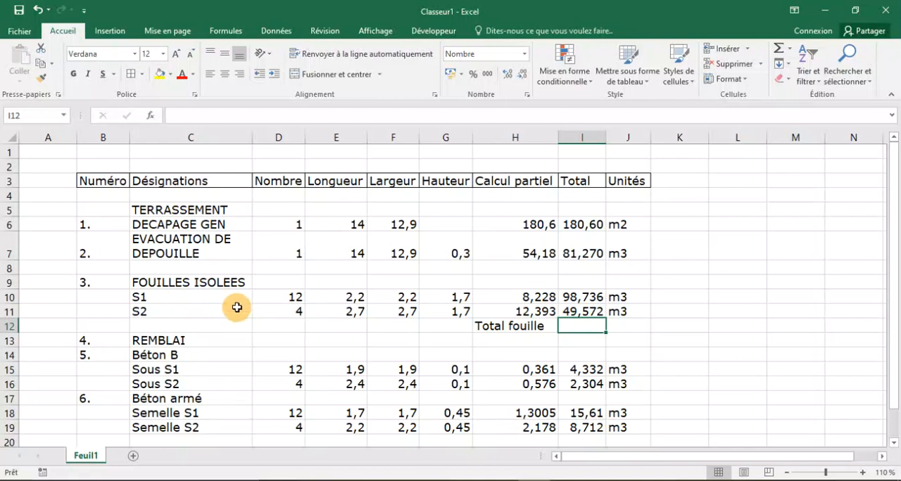
text(=)
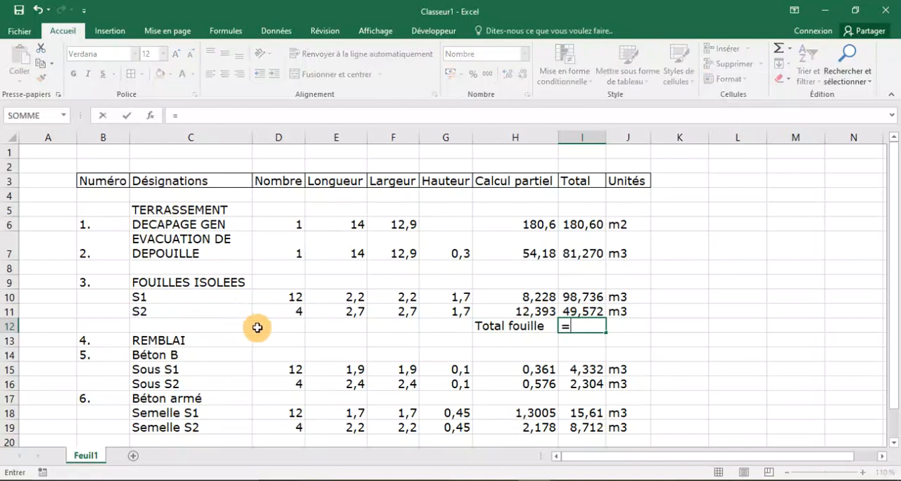
click(575, 298)
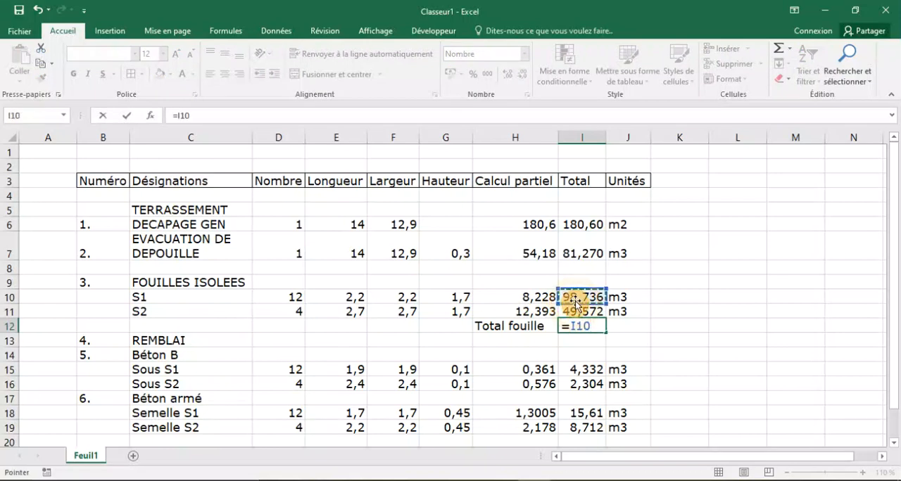
text(+)
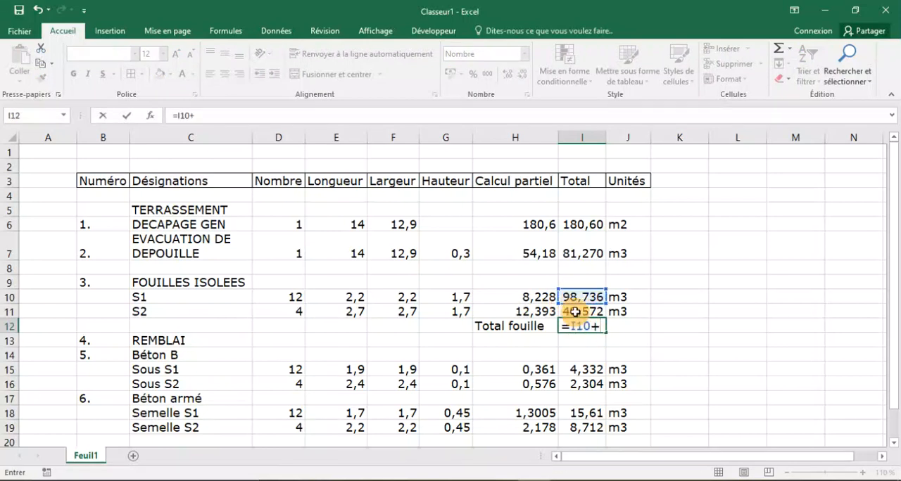
click(572, 312)
key(Return)
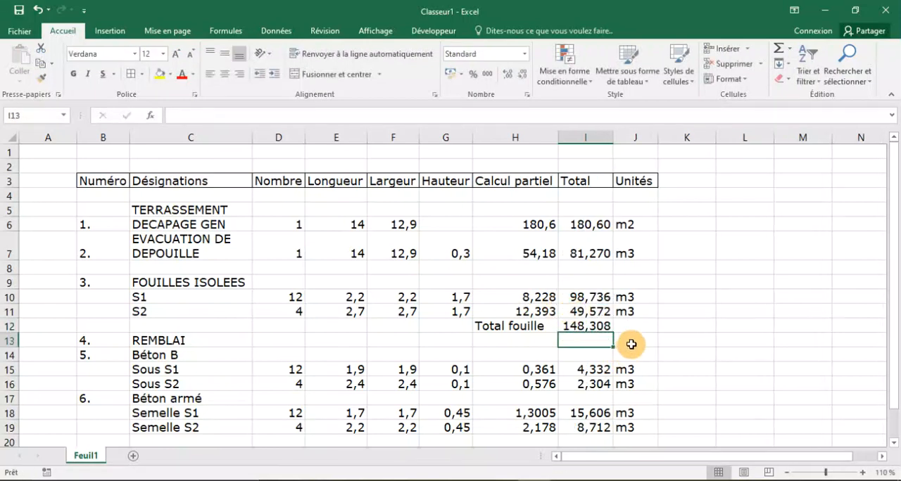
click(639, 324)
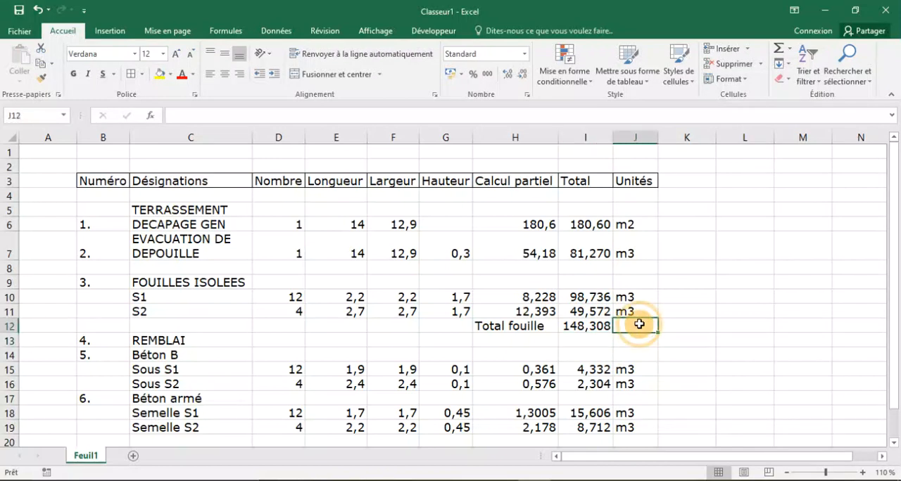
text(m3)
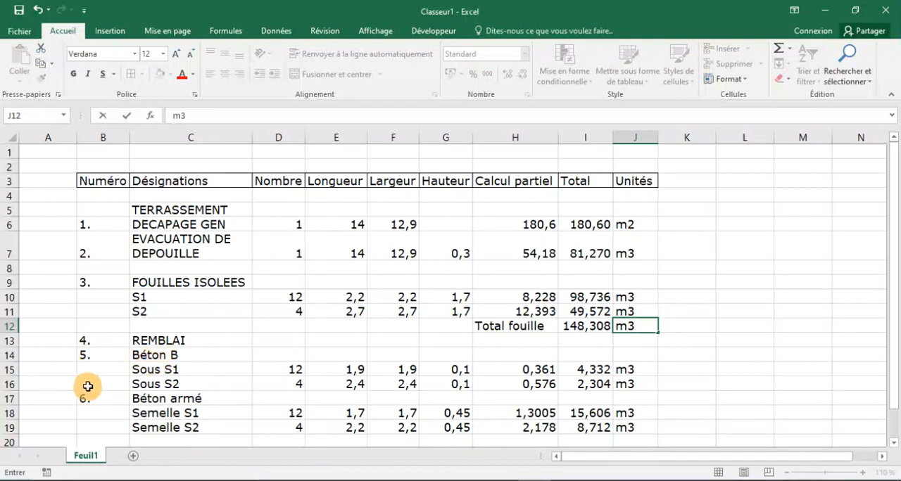
click(10, 400)
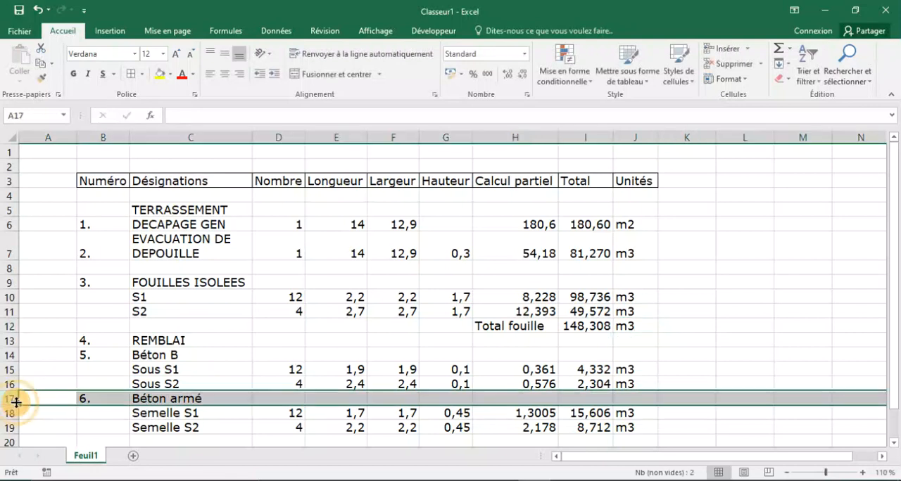
right_click(10, 400)
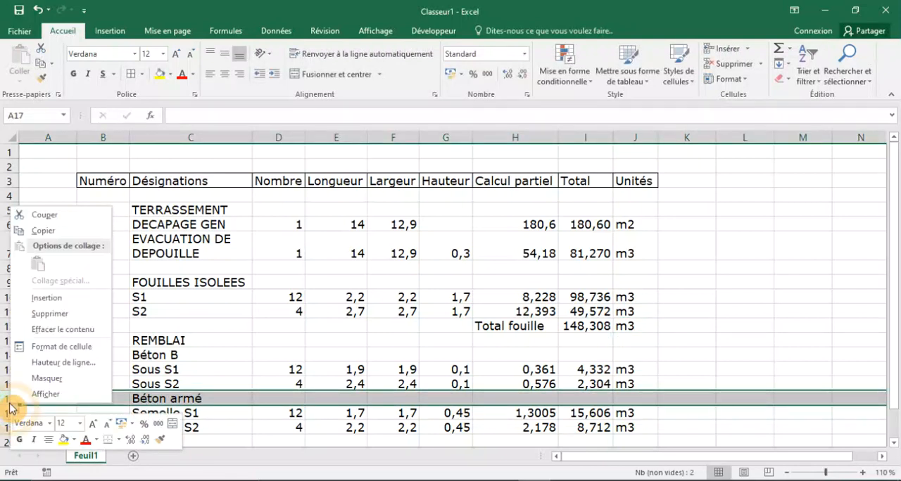
click(35, 346)
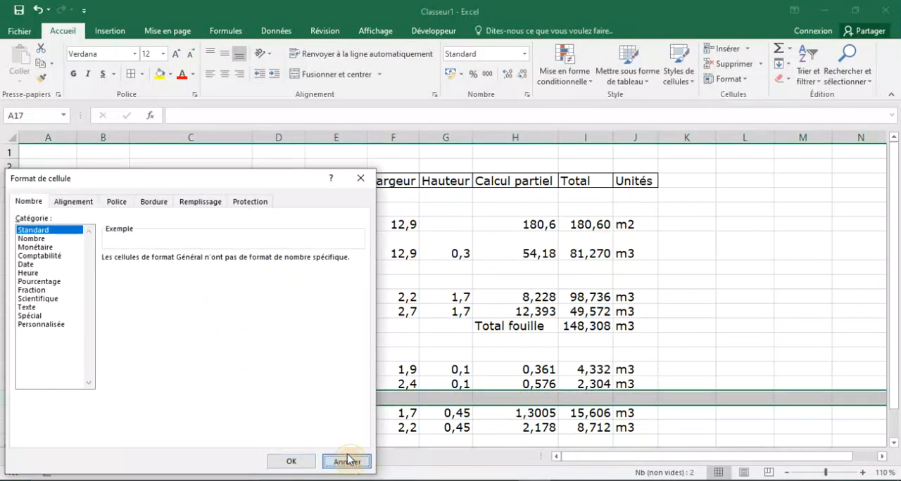
click(347, 460)
Insert a blank row above Béton armé and label H17 "Total Béton B".
right_click(8, 398)
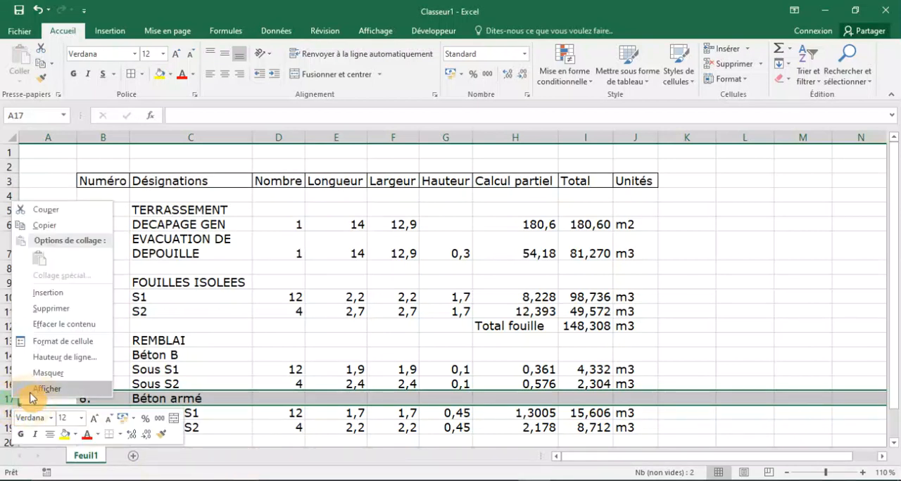
click(36, 297)
scroll(246, 335, down, 2)
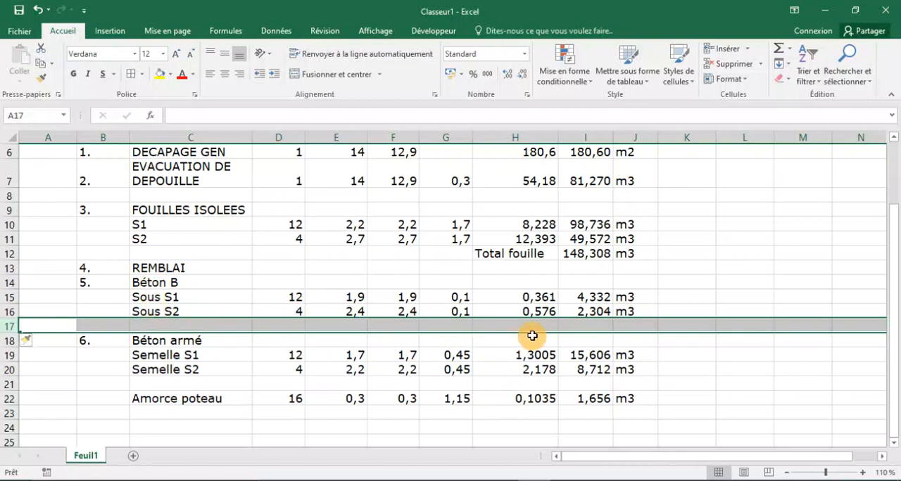
click(504, 324)
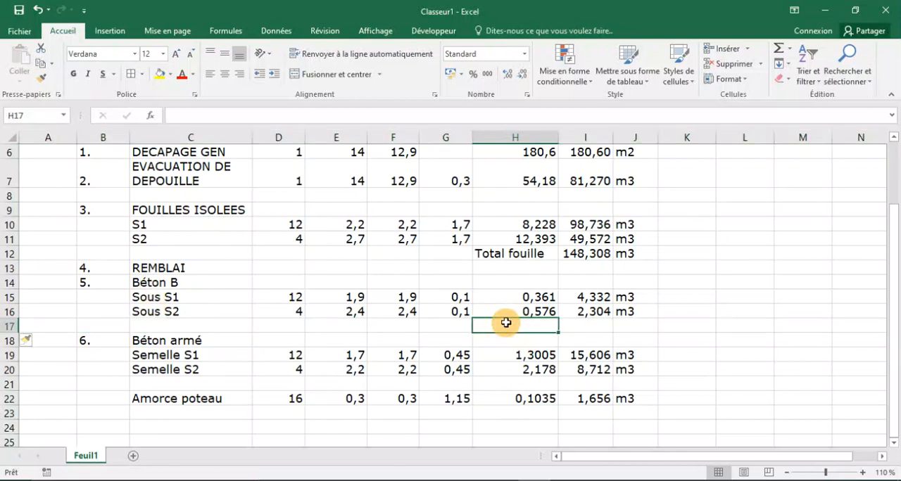
key(Caps_Lock)
text(T)
key(Caps_Lock)
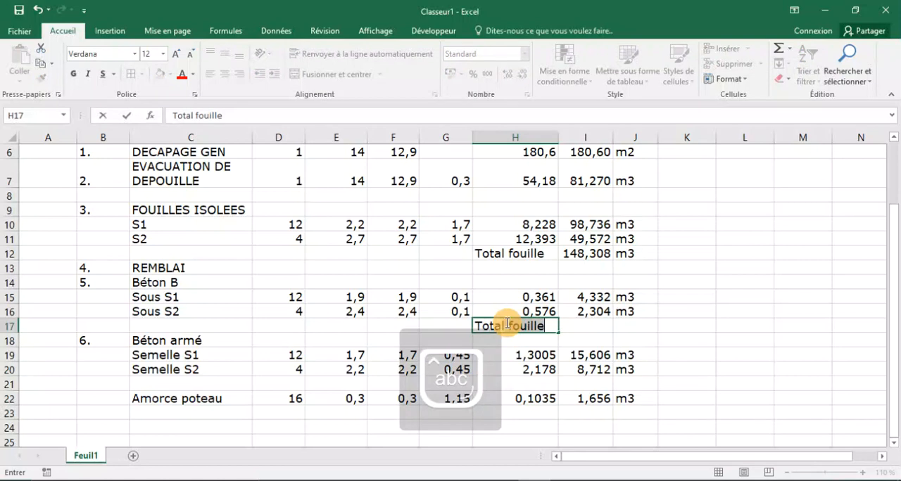
text(B)
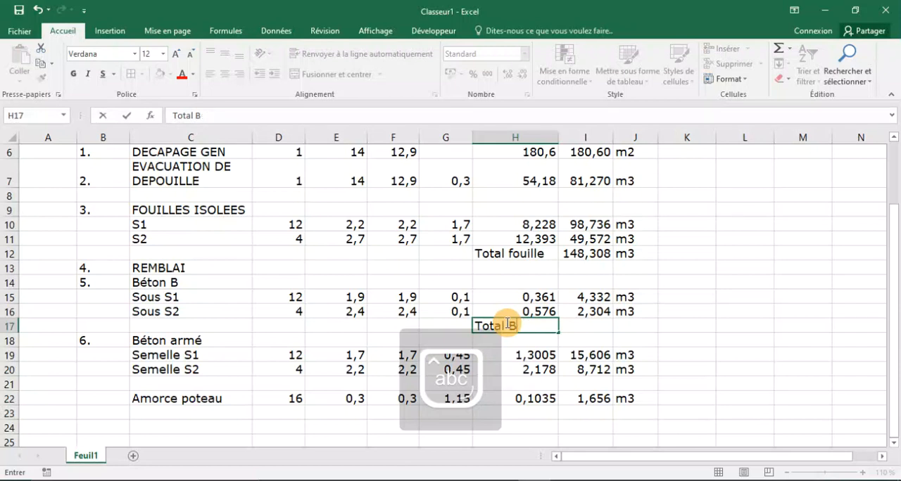
text(éto)
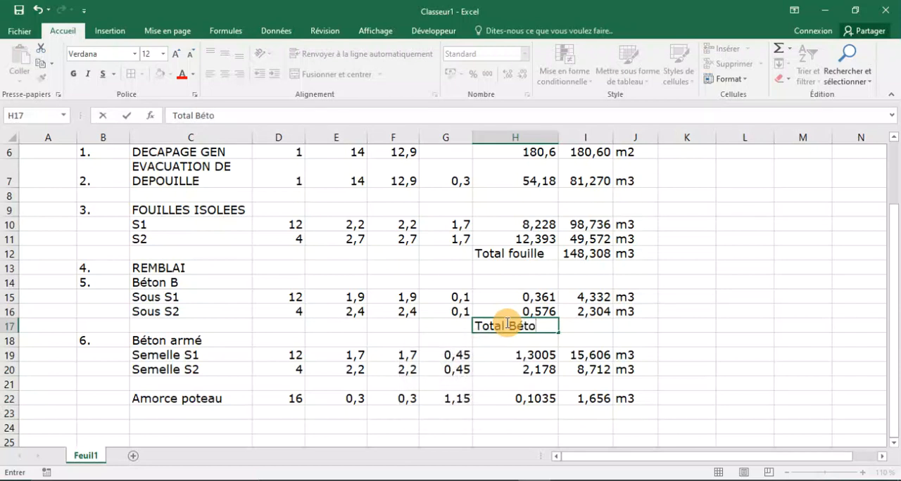
text(n)
key(Caps_Lock)
text(B)
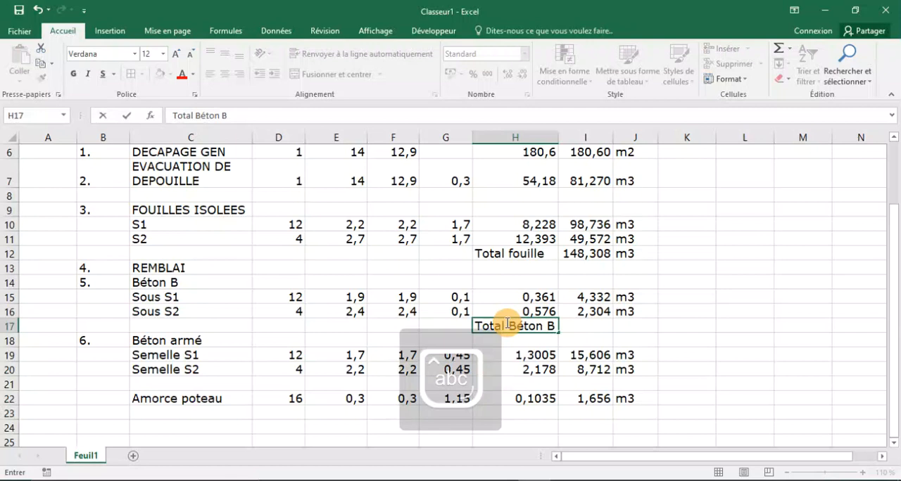
Compute the Béton B total in I17 with the formula =I15+I16.
click(582, 324)
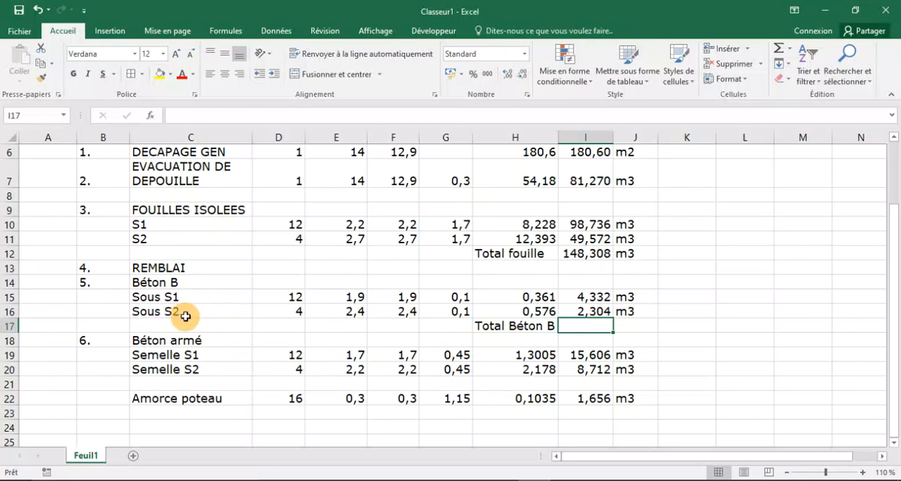
text(=)
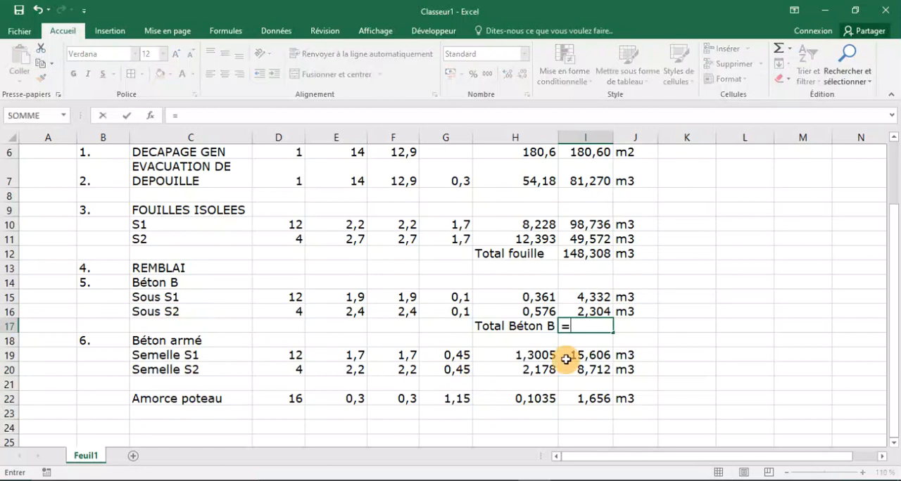
click(588, 297)
text(+)
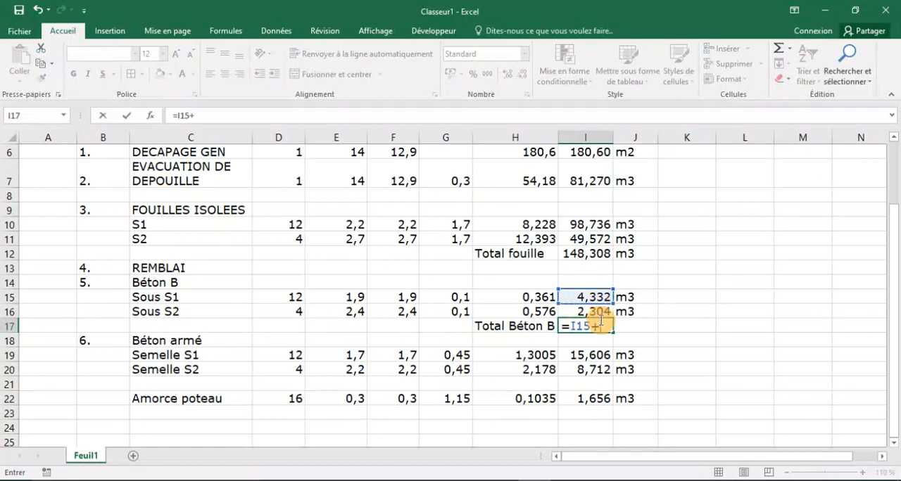
click(584, 312)
key(Return)
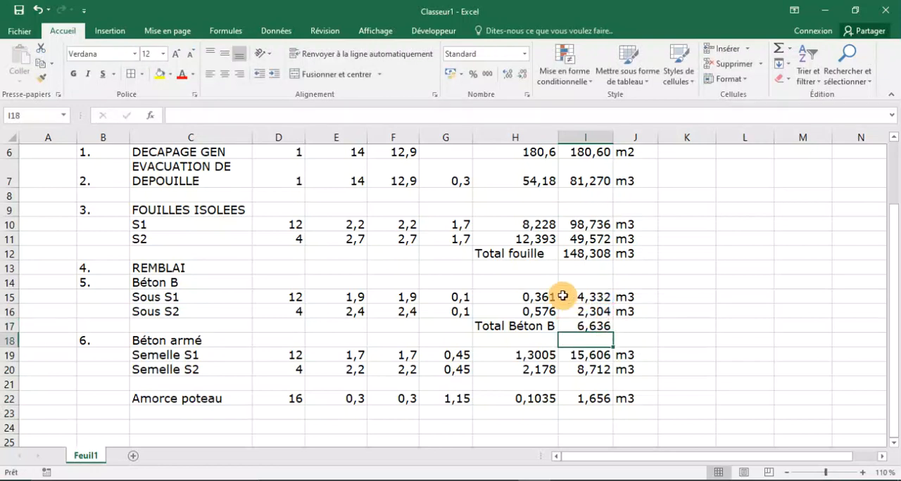
Set the font colour of the Total fouille cells H12:J12 to red, without any fill.
drag(495, 253, 579, 259)
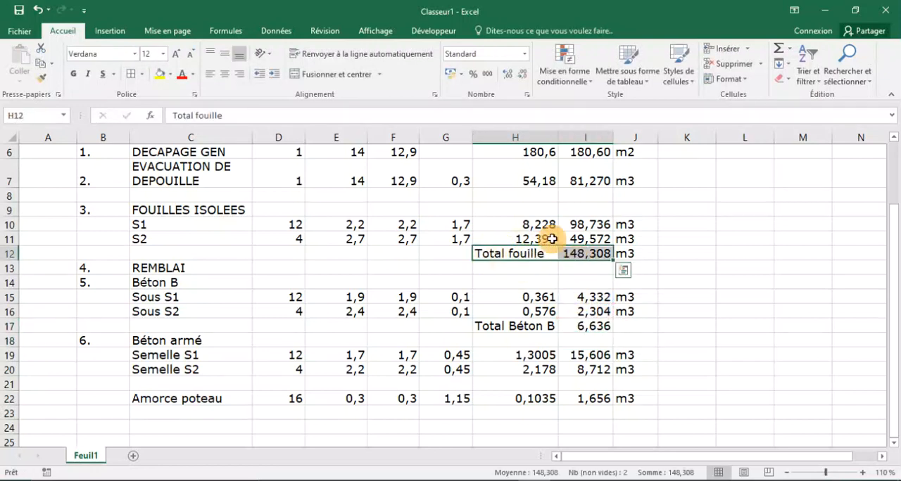
click(170, 74)
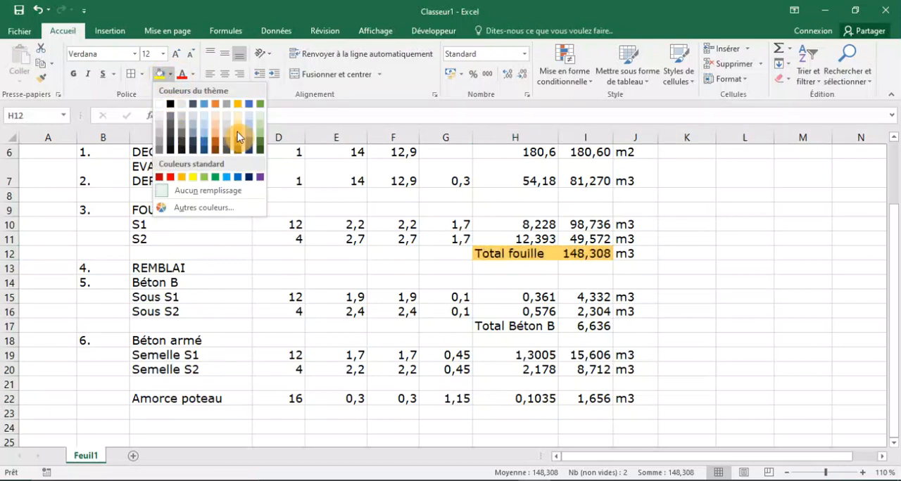
click(184, 190)
click(194, 75)
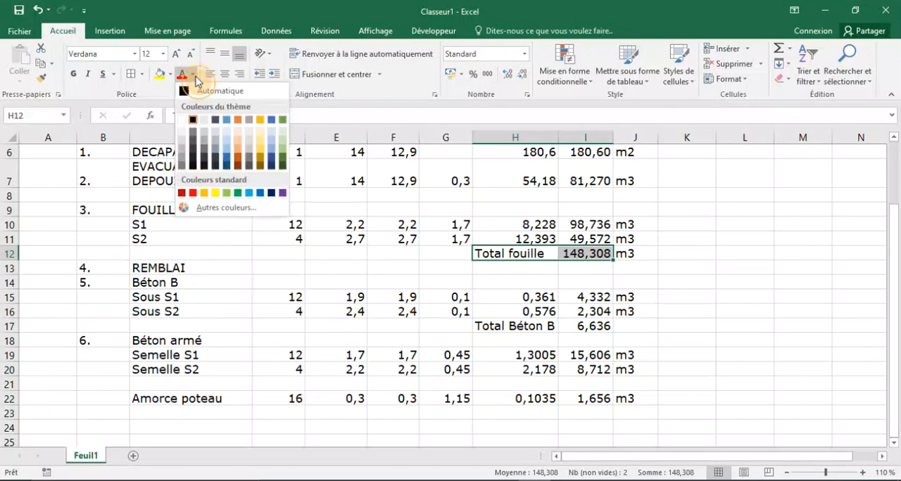
click(188, 192)
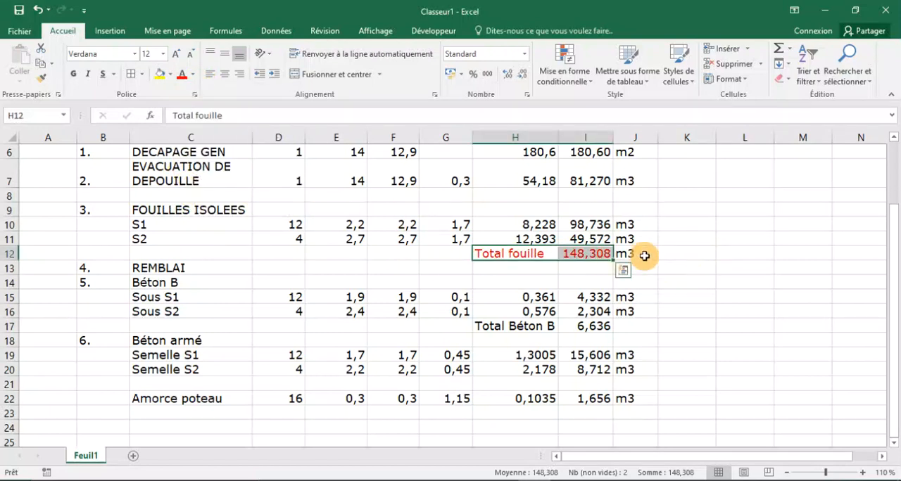
drag(643, 253, 476, 248)
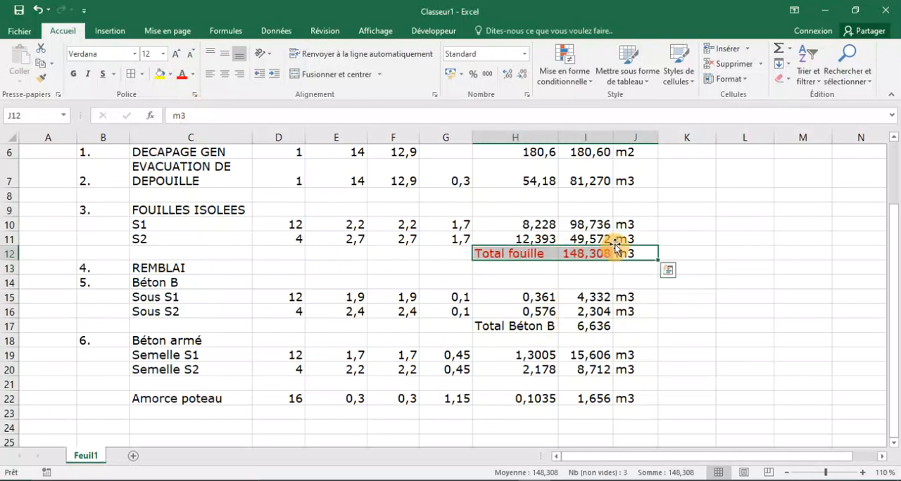
click(183, 74)
click(746, 310)
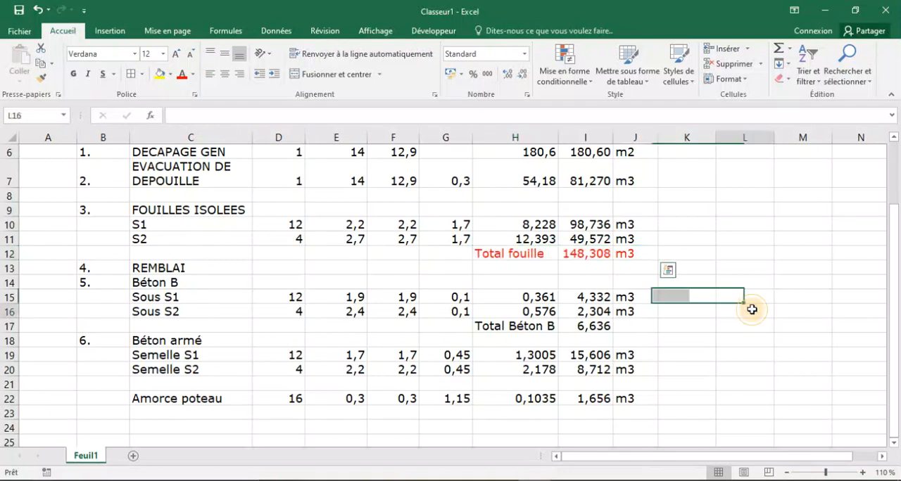
Make the Total fouille cells H12:J12 bold and widen column I to fit the bold total.
click(518, 250)
drag(518, 251, 635, 254)
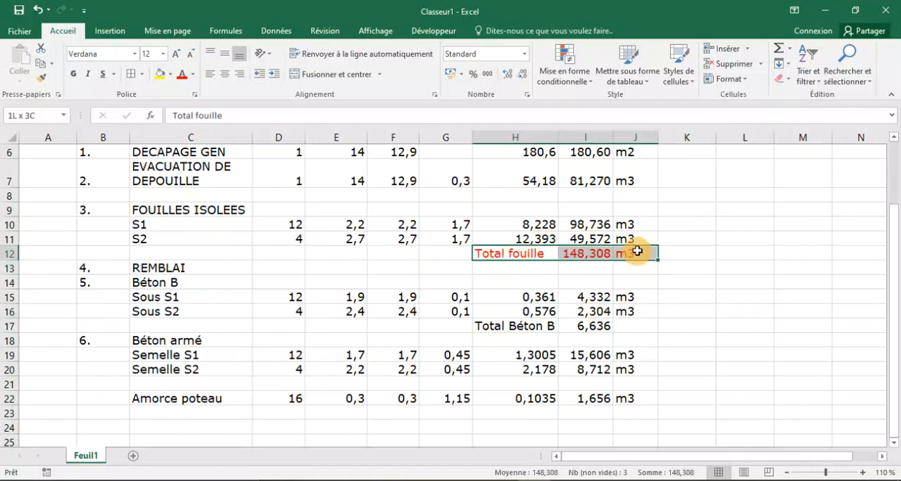
click(73, 73)
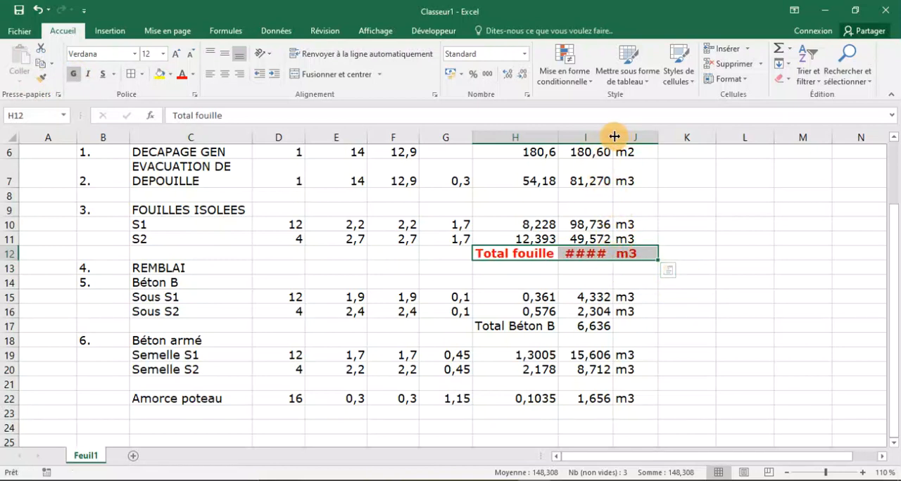
drag(613, 136, 622, 136)
click(710, 330)
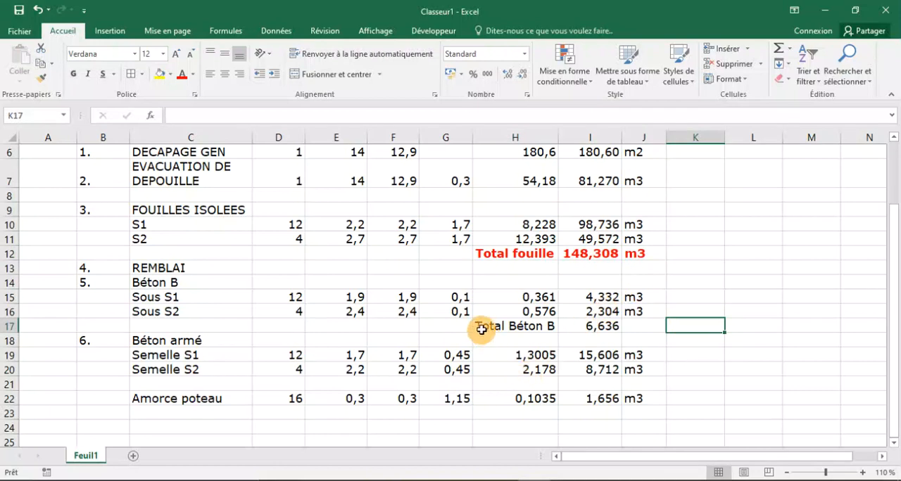
Format the Total Béton B cells H17:J17 in bold red and fit column H's width to its contents.
drag(481, 329, 633, 327)
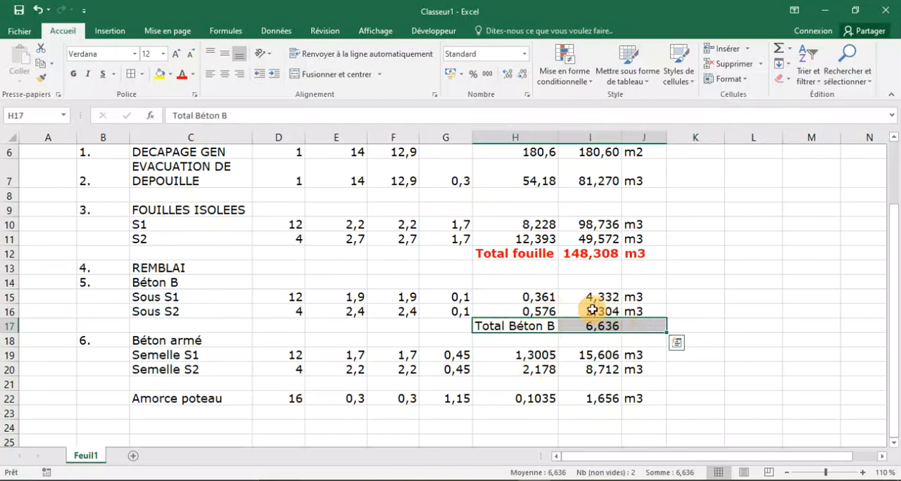
click(181, 74)
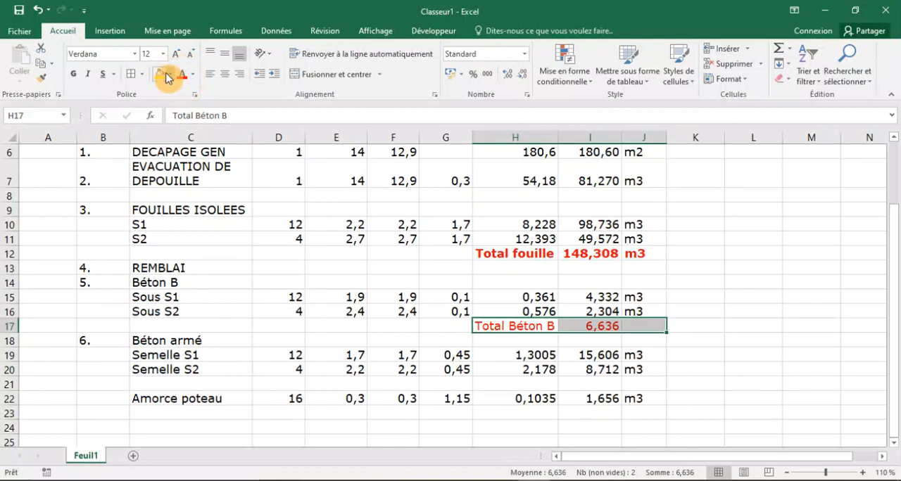
click(73, 74)
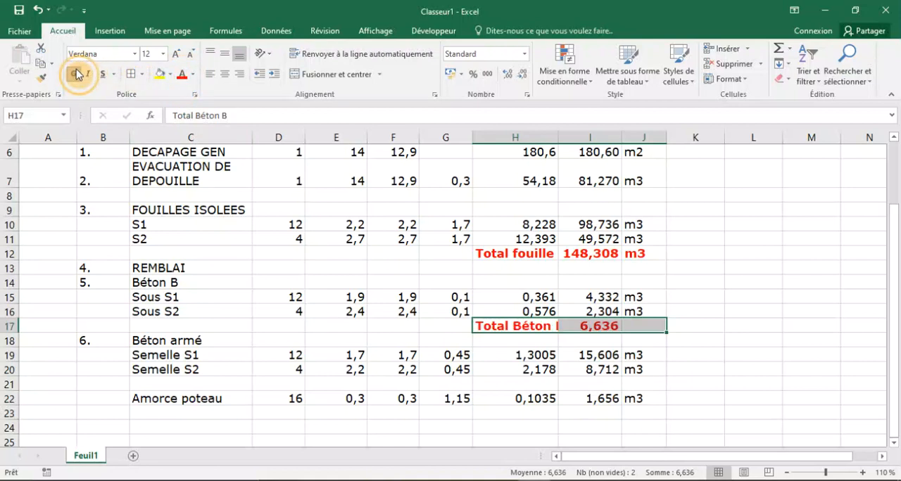
click(667, 379)
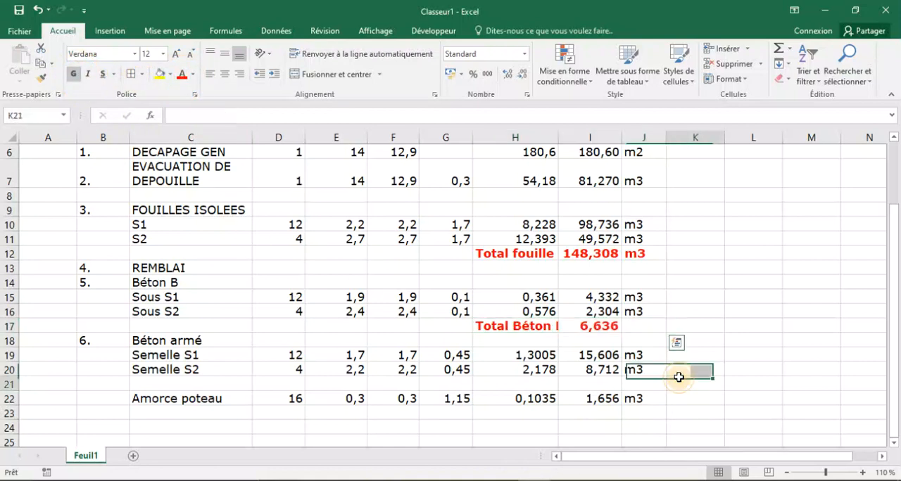
double_click(559, 136)
Enter the unit m3 in J17 for the Béton B total.
click(646, 324)
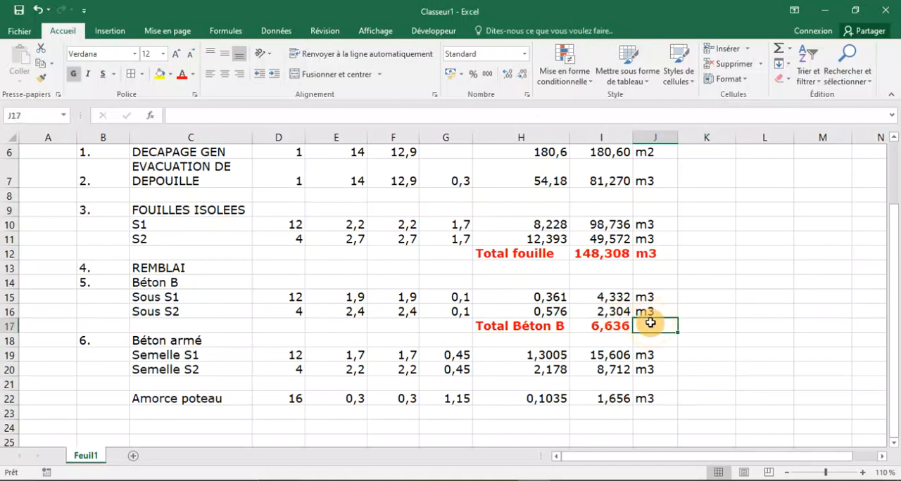
text(m3)
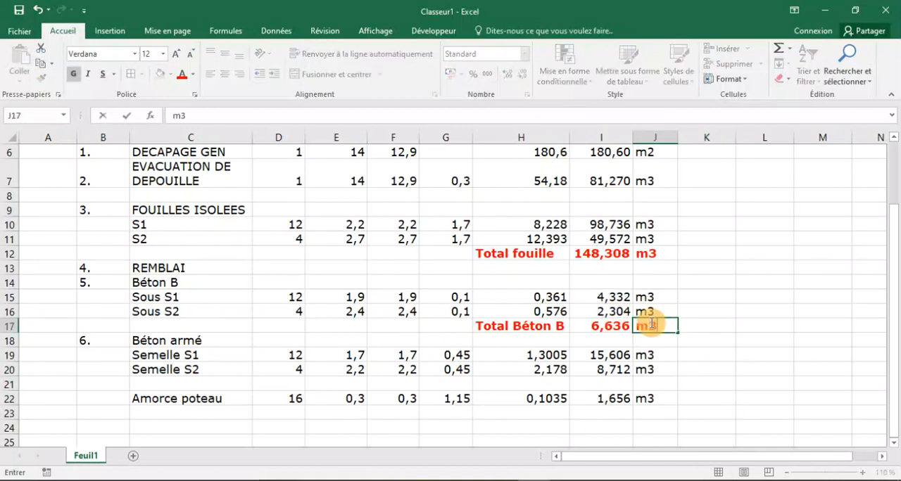
click(702, 397)
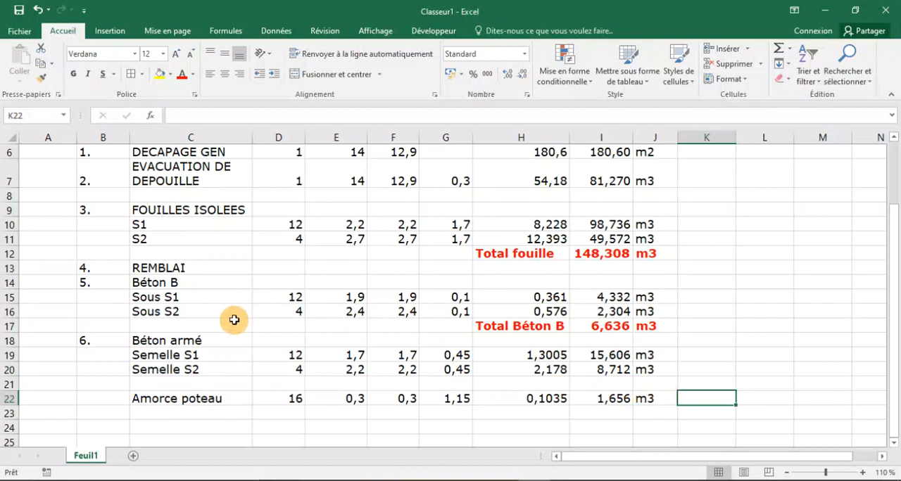
Label H21, in the empty row under Semelle S2, "Total semelle".
scroll(235, 317, down, 2)
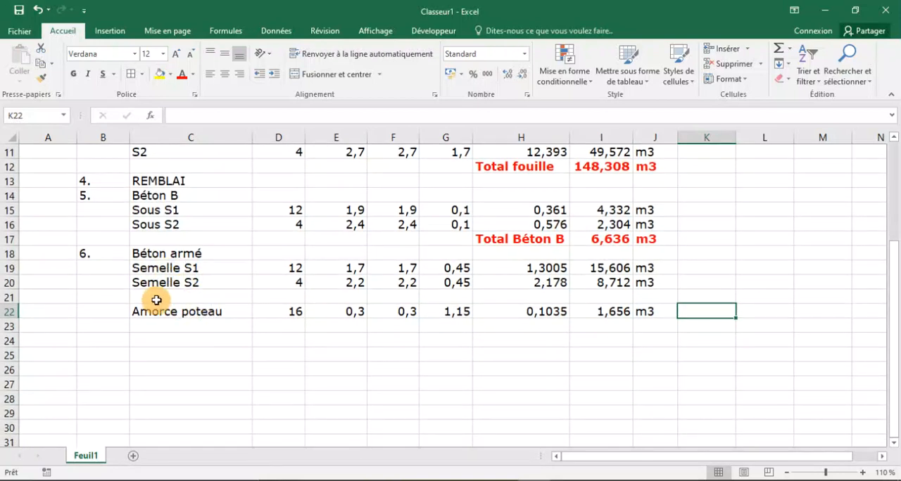
click(27, 294)
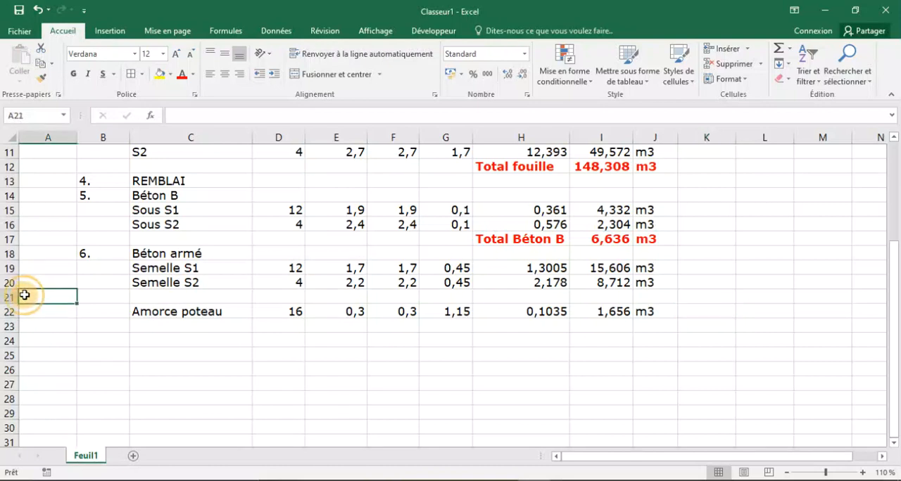
click(519, 297)
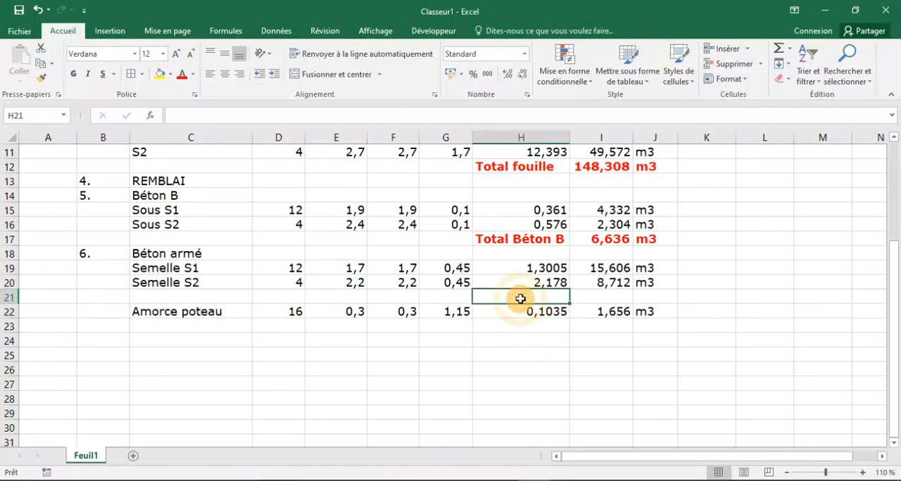
text(Tota)
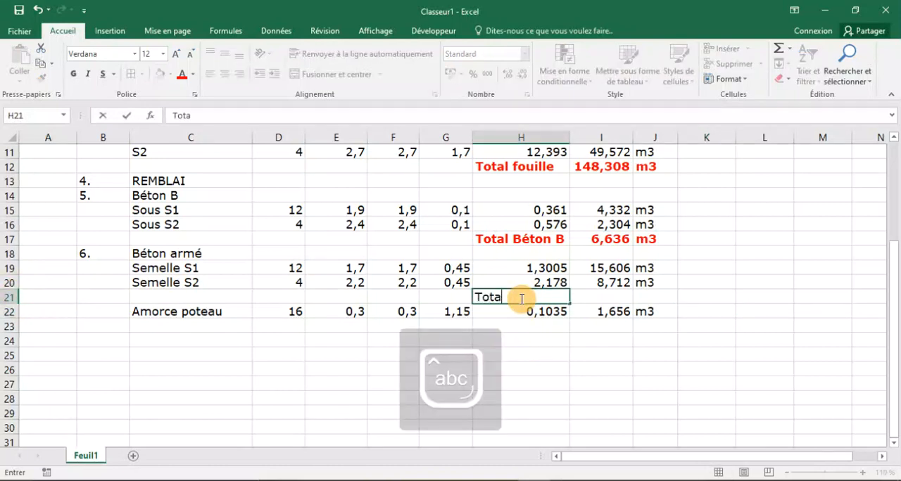
text(l semelle)
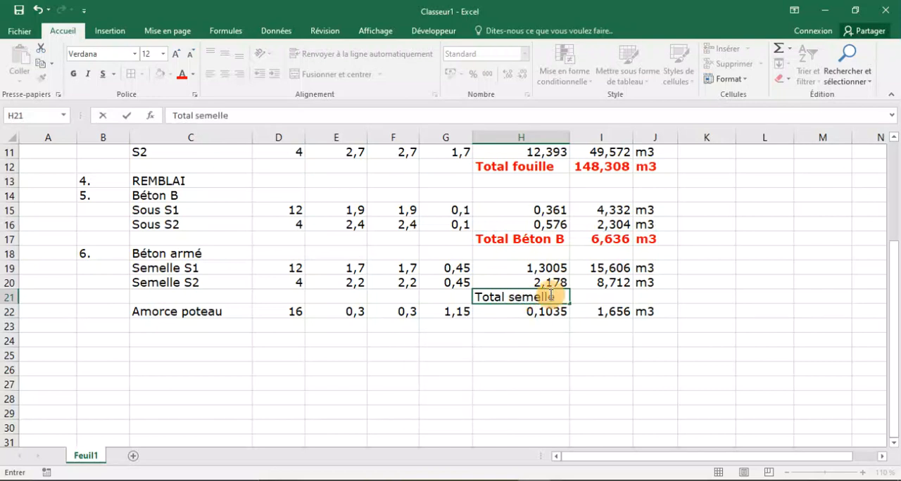
Compute the footing total in I21 with the formula =I19+I20 and enter the unit m3 in J21.
click(603, 301)
text(=)
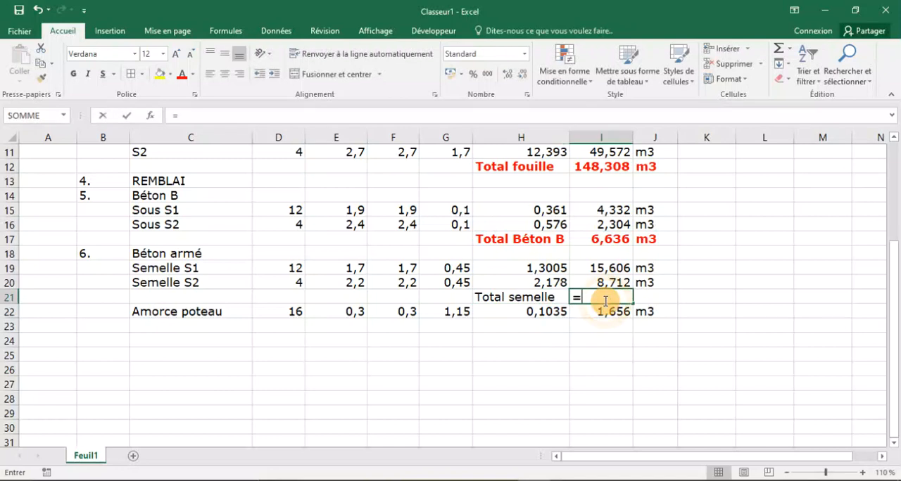
click(603, 266)
text(+)
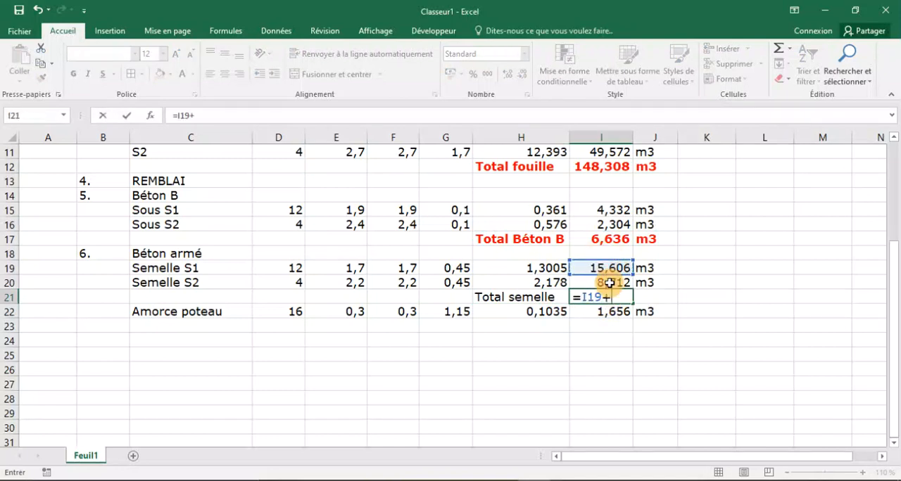
click(604, 282)
key(Return)
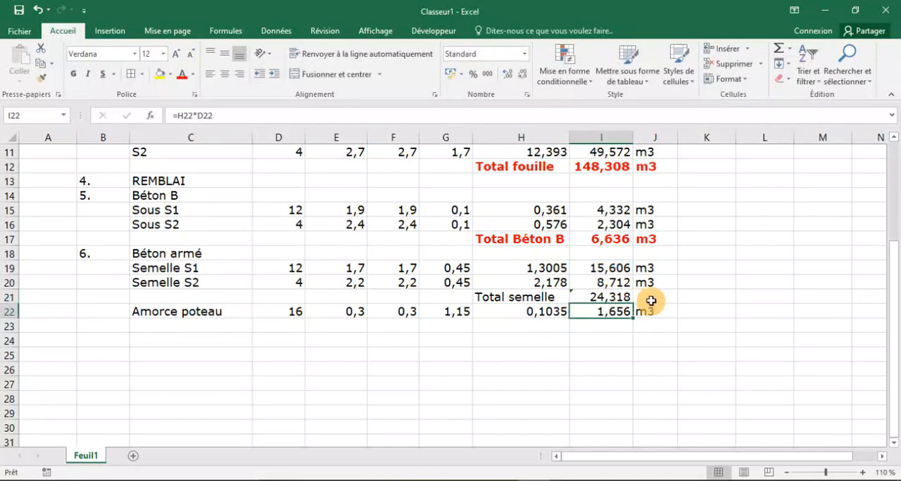
click(649, 297)
text(m3)
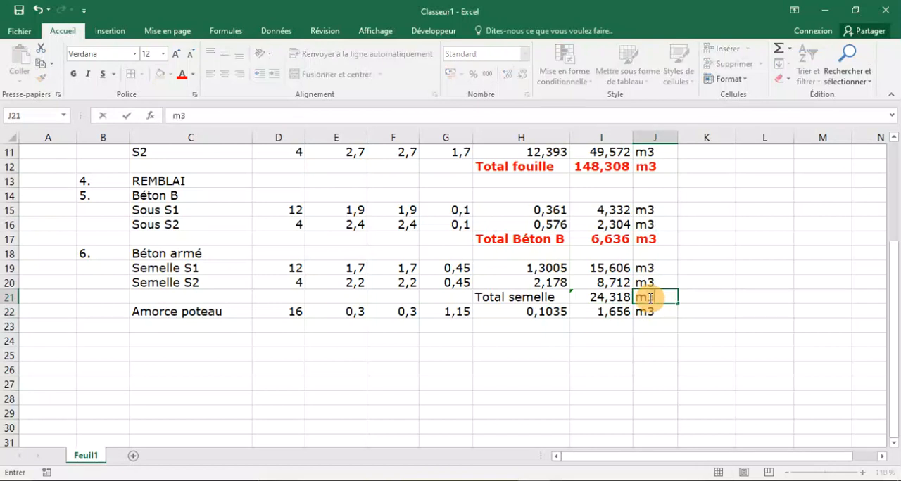
click(560, 399)
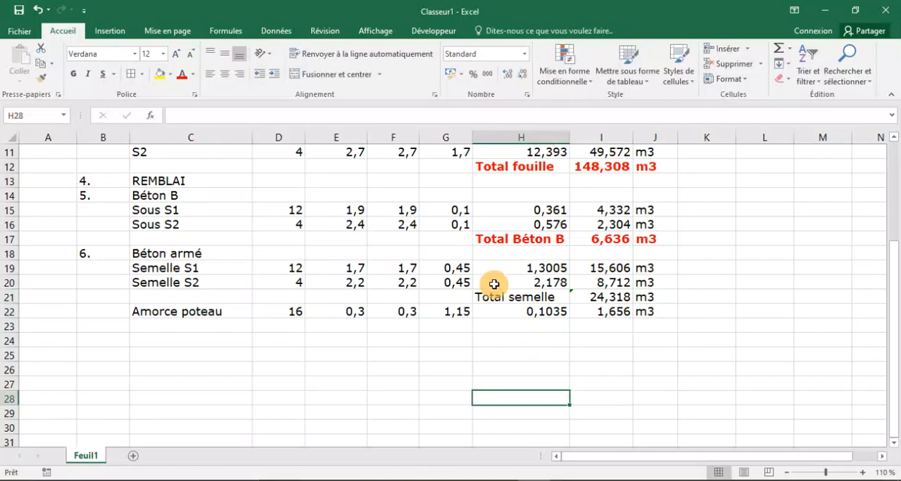
Format the Total semelle cells H21:J21 in bold red.
drag(495, 301, 654, 299)
click(181, 75)
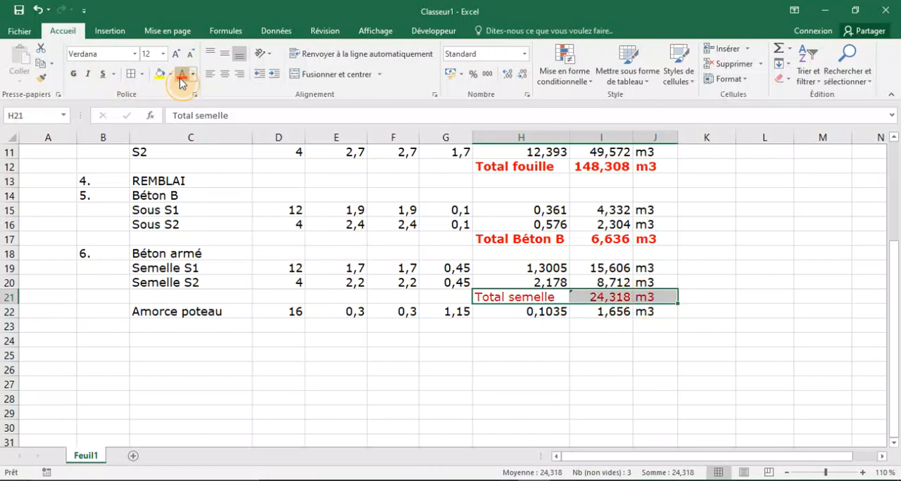
click(74, 73)
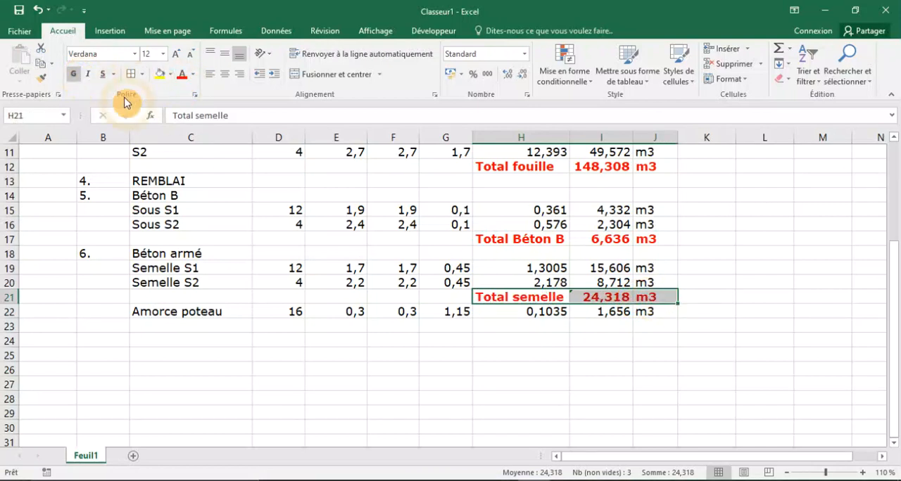
click(411, 386)
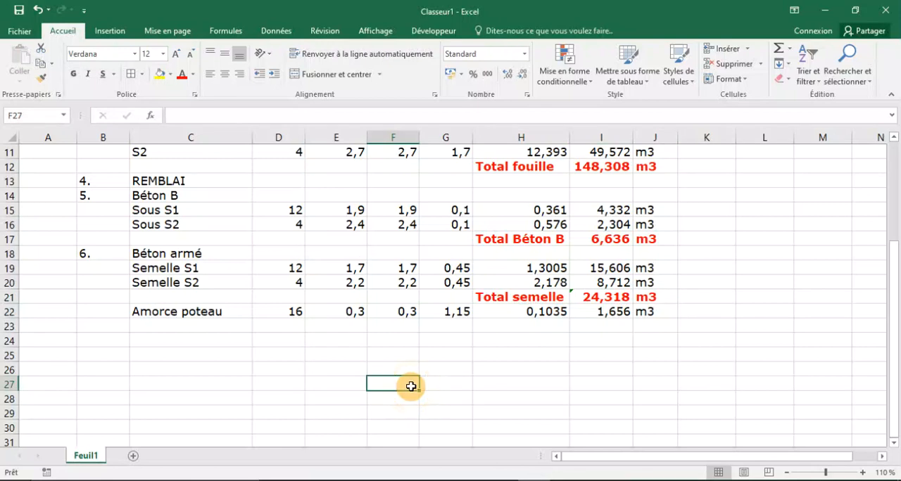
Review the take-off table, then switch to AutoCAD and examine the dimensions of footing sections S1 and S2.
scroll(410, 386, up, 4)
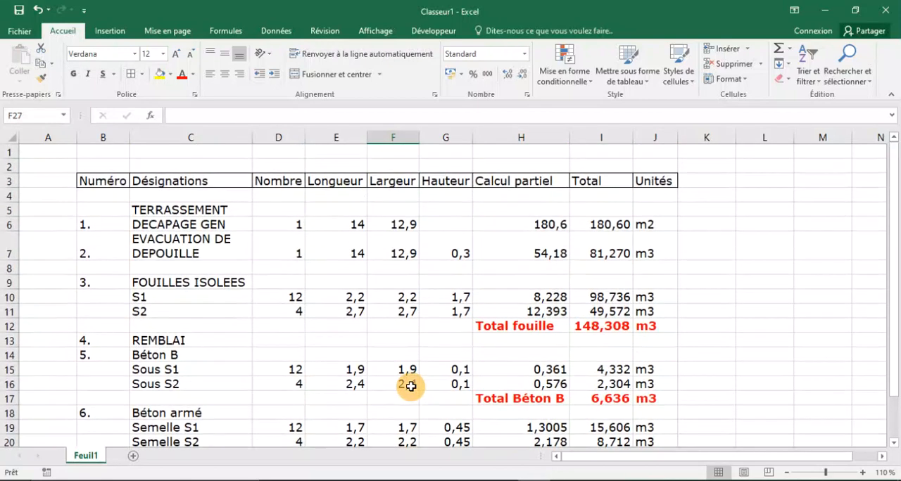
scroll(410, 386, down, 2)
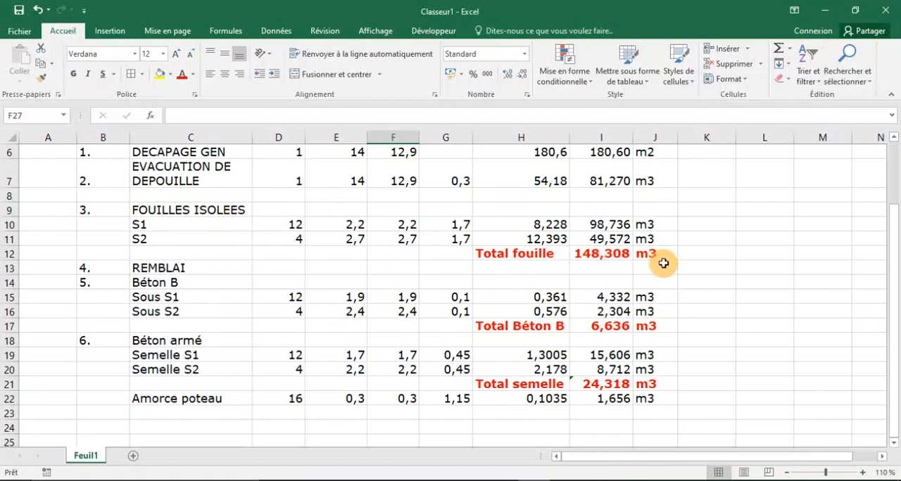
click(641, 480)
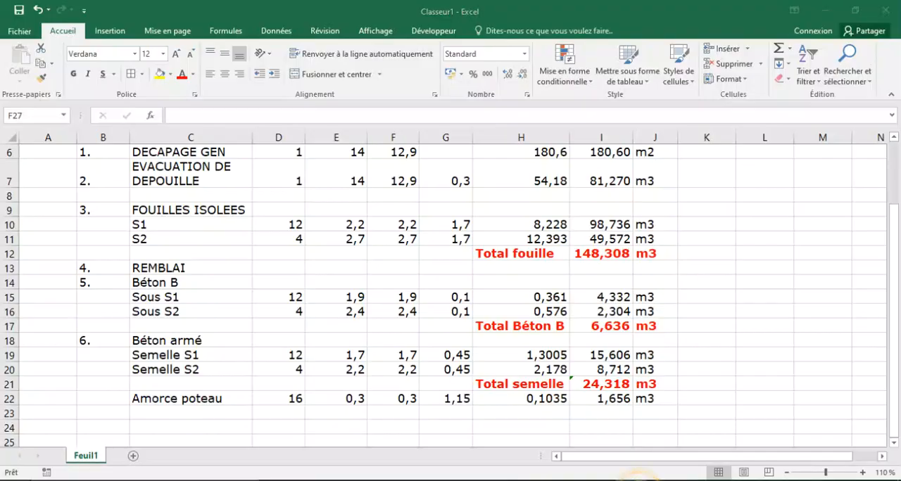
scroll(390, 280, down, 8)
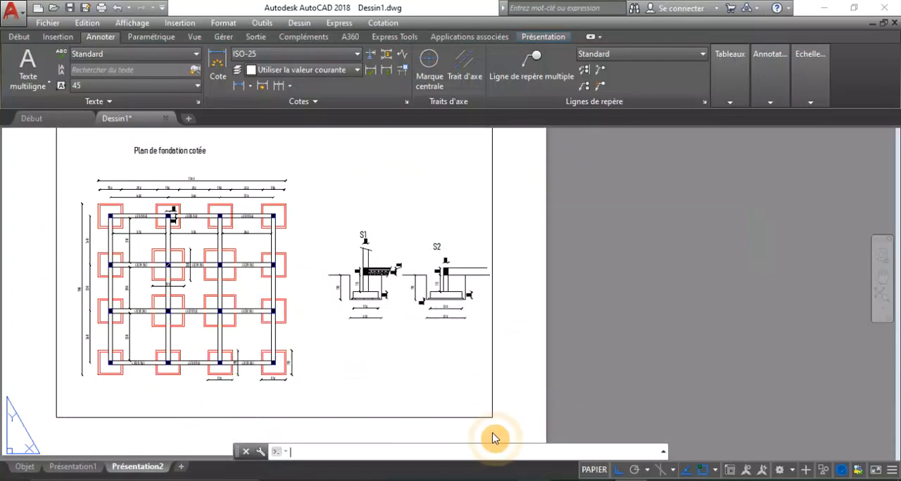
scroll(365, 289, up, 4)
scroll(365, 288, up, 3)
scroll(362, 286, down, 3)
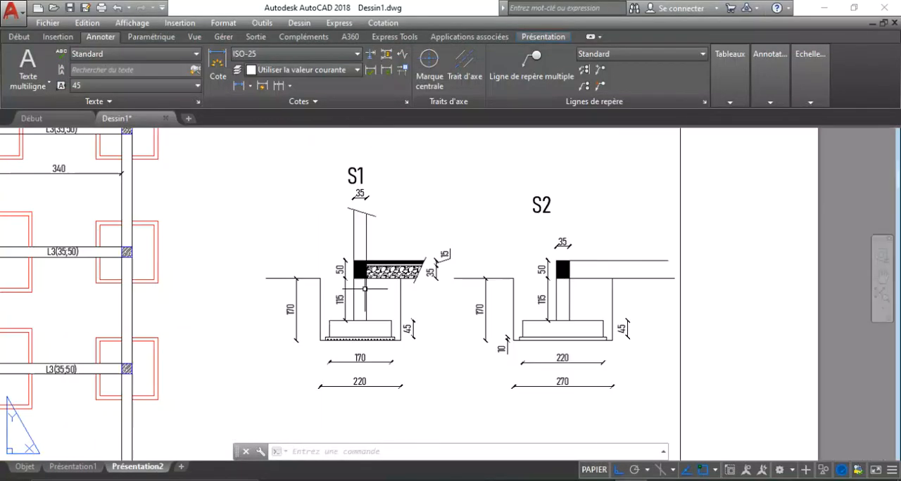
scroll(324, 285, up, 2)
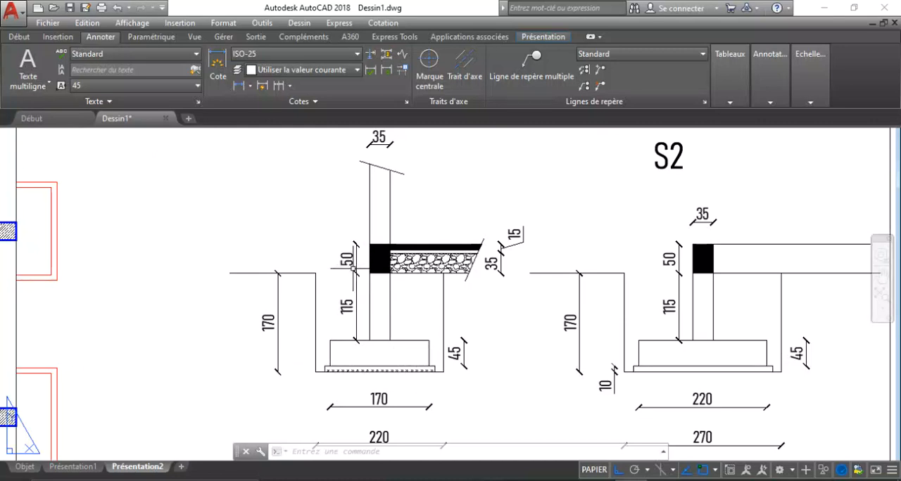
Compare the subtotals and the Amorce poteau volume in the Excel table with the AutoCAD footing sections.
mouse_move(533, 480)
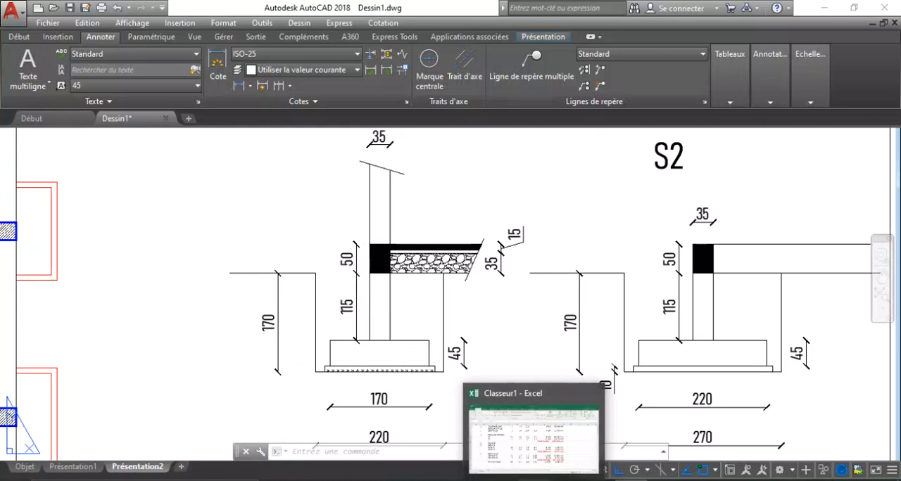
click(533, 479)
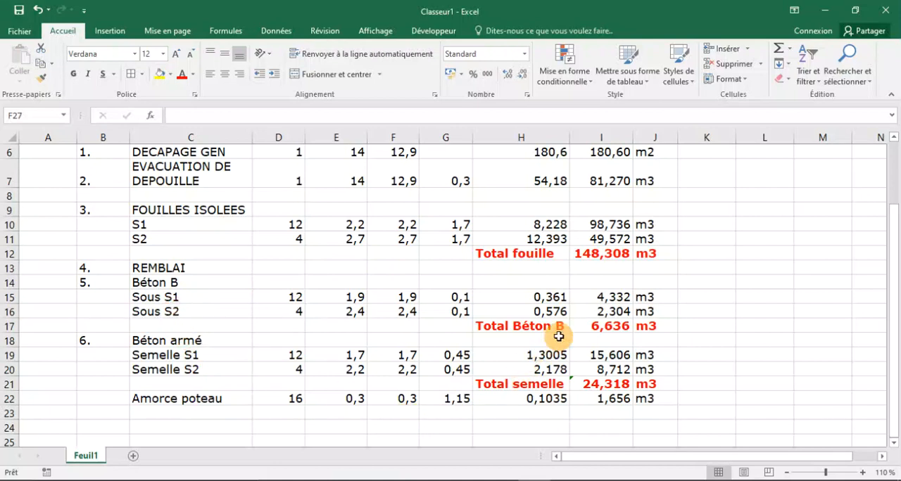
click(598, 479)
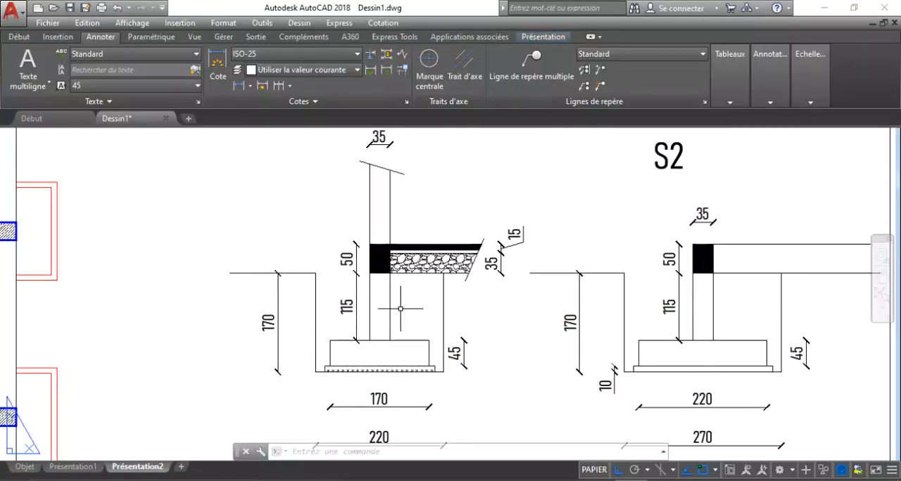
click(521, 478)
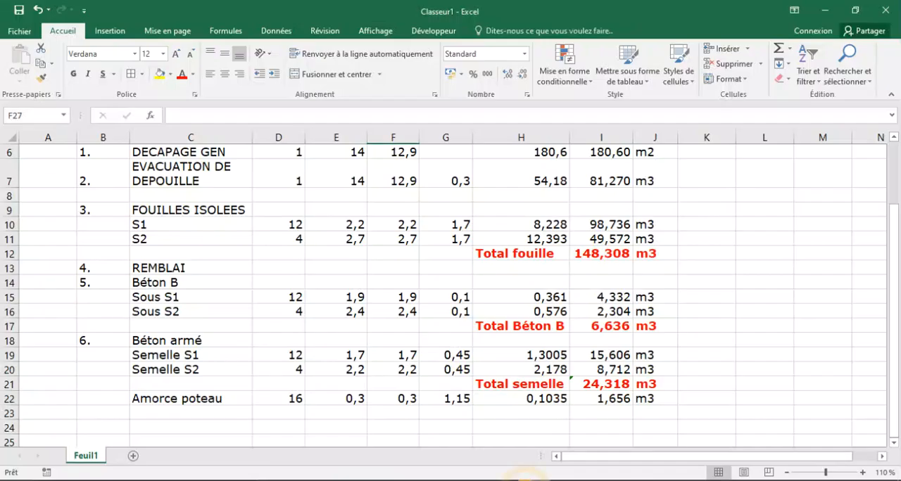
click(610, 400)
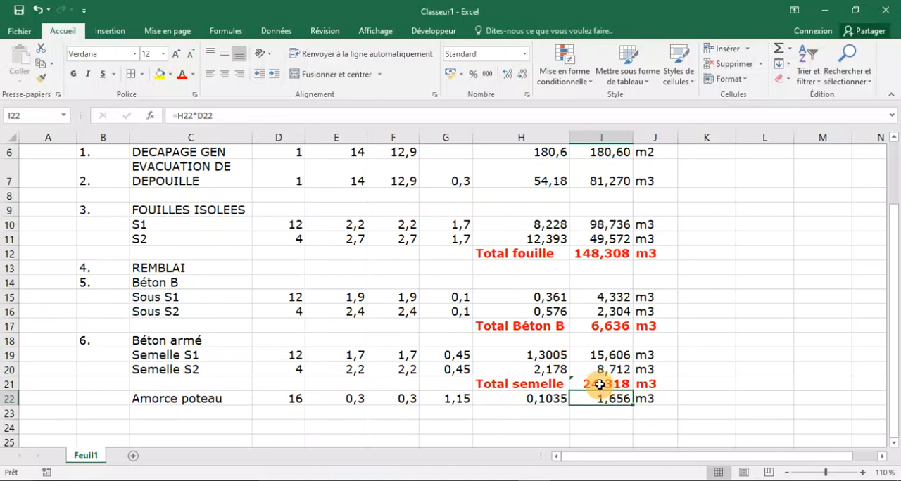
drag(569, 407, 535, 411)
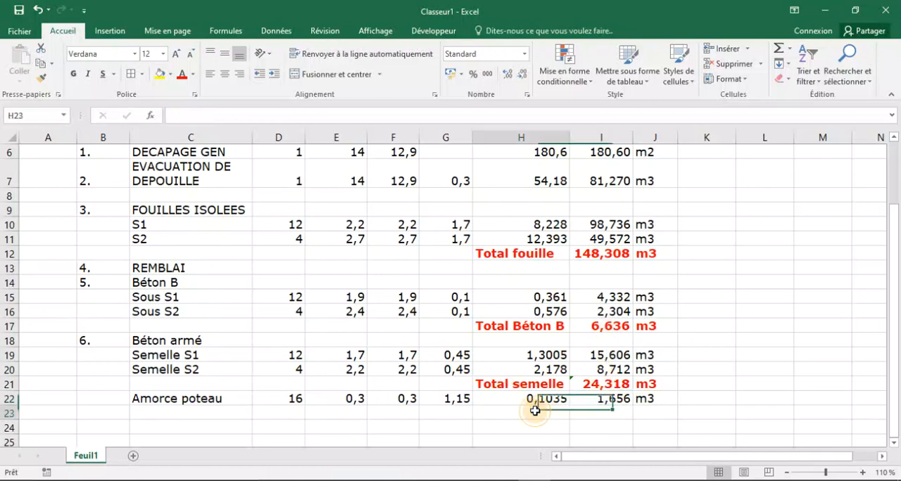
Enter the label Total Am poteau in H23 and widen column H to fit it.
text(To)
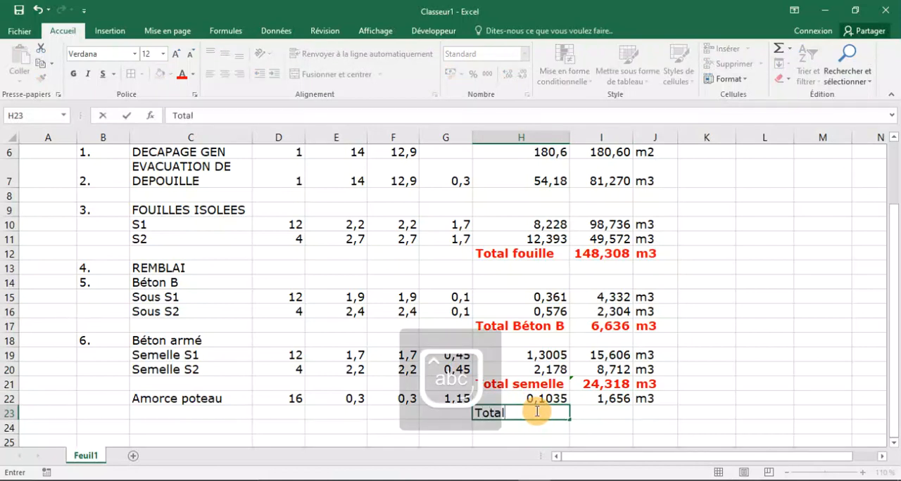
text(tal)
key(Caps_Lock)
text(A)
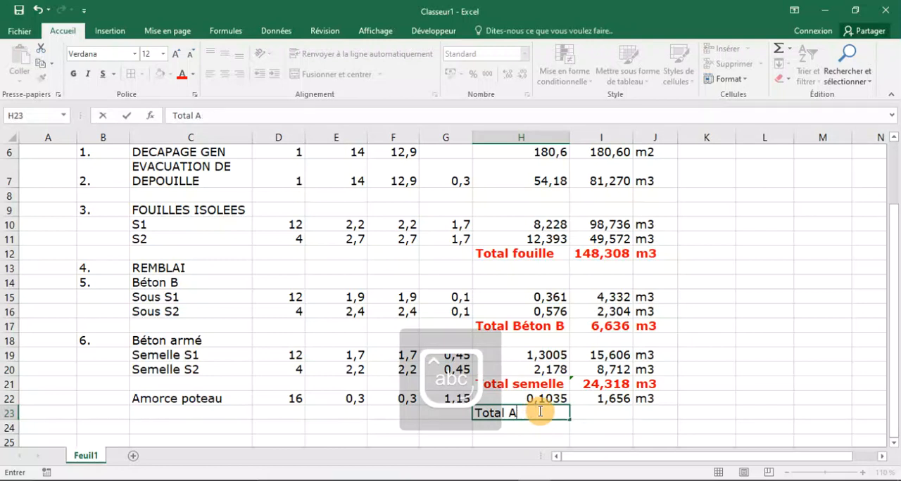
text(m poteau)
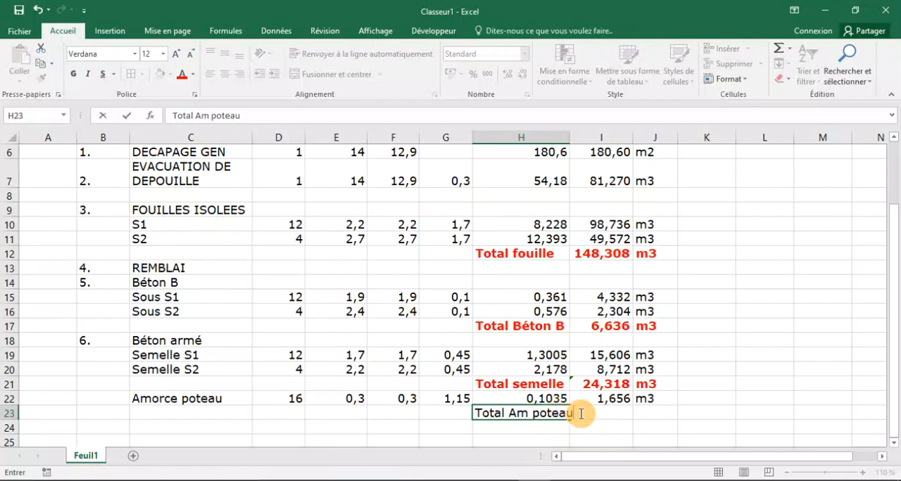
key(F2)
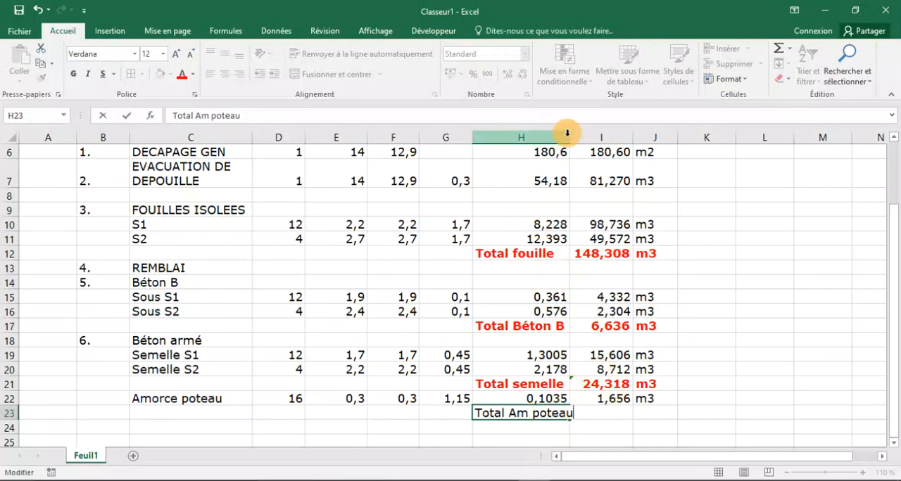
click(577, 166)
drag(569, 141, 578, 140)
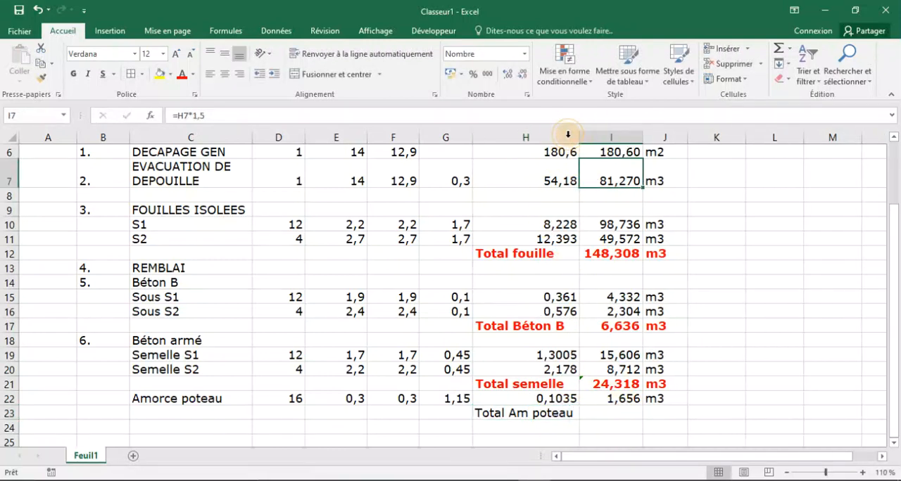
Carry the Amorce poteau volume into I23 with the formula =I22 and enter the unit m3 in J23.
click(621, 415)
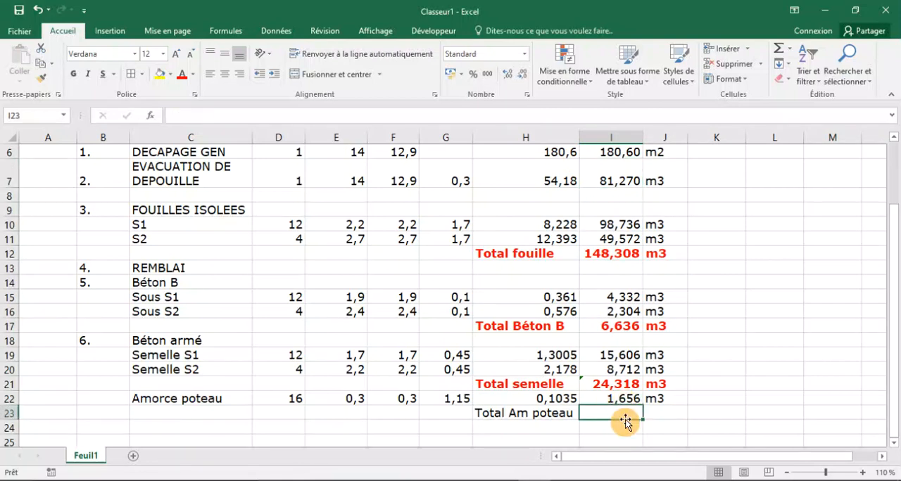
text(=)
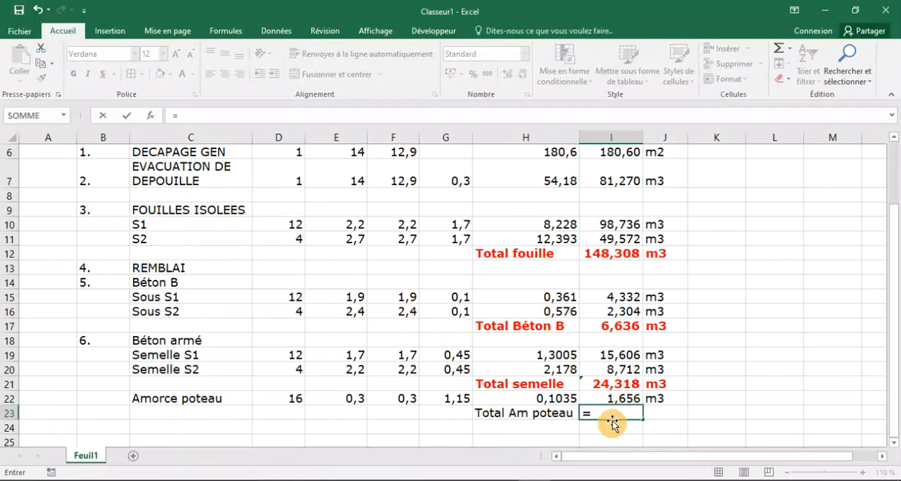
click(633, 397)
key(Return)
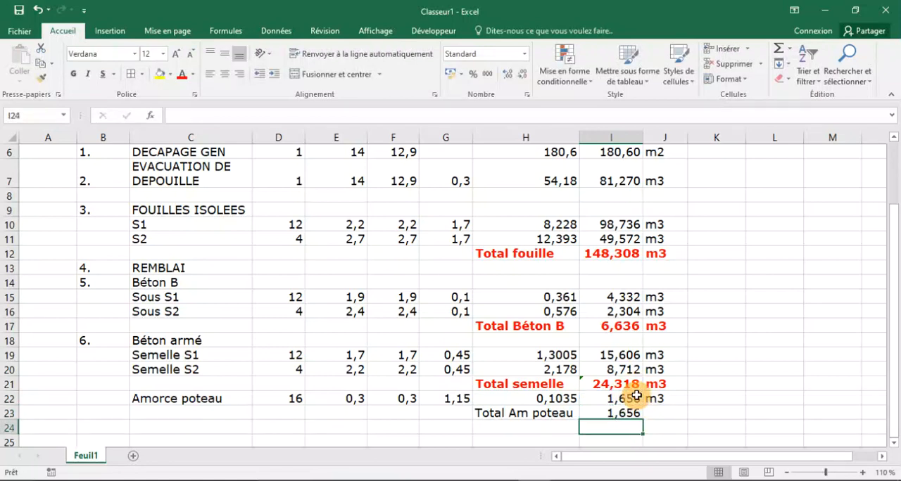
click(663, 414)
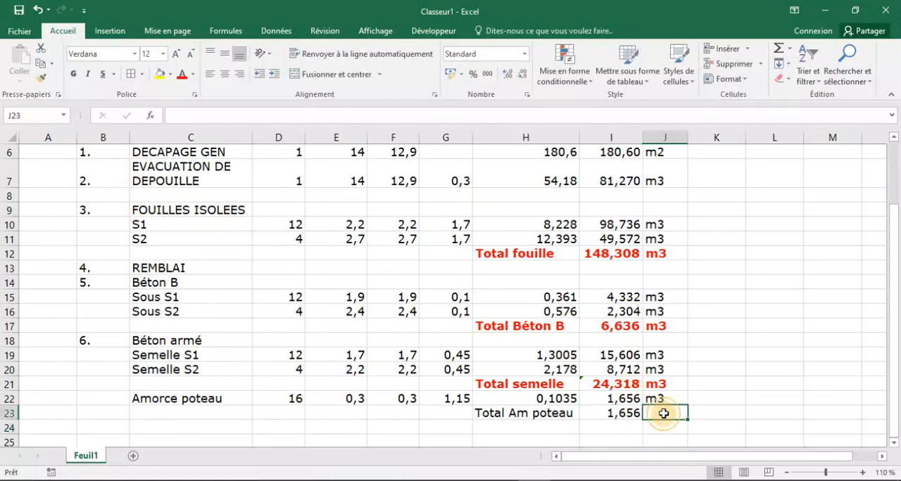
text(m3)
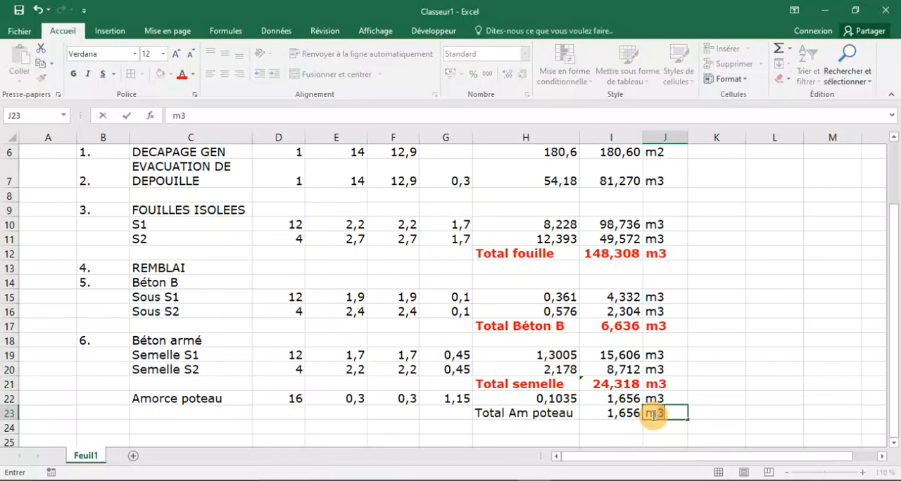
click(584, 426)
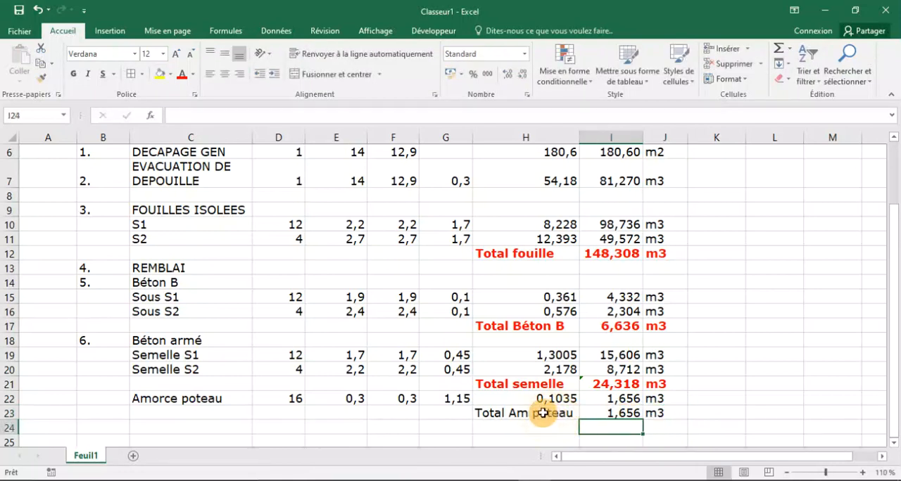
Format the Total Am poteau cells H23:J23 in bold red and autofit column H to the bold label.
drag(547, 414, 665, 415)
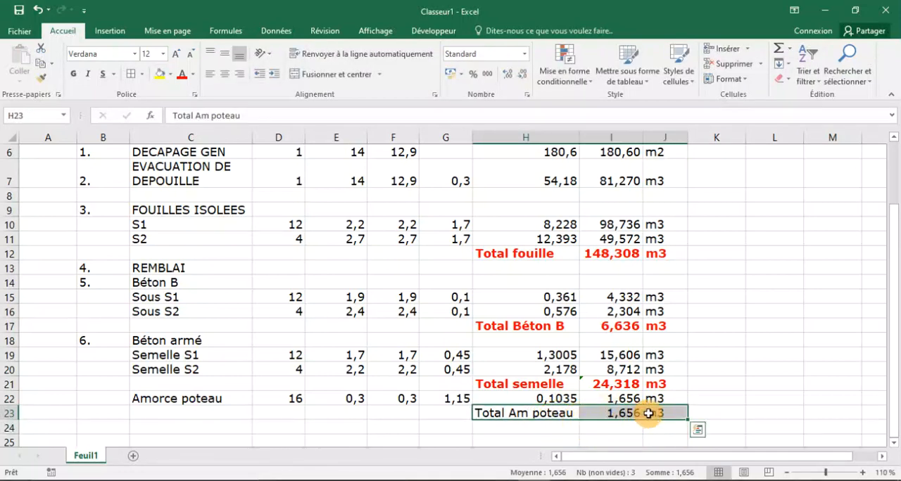
click(181, 73)
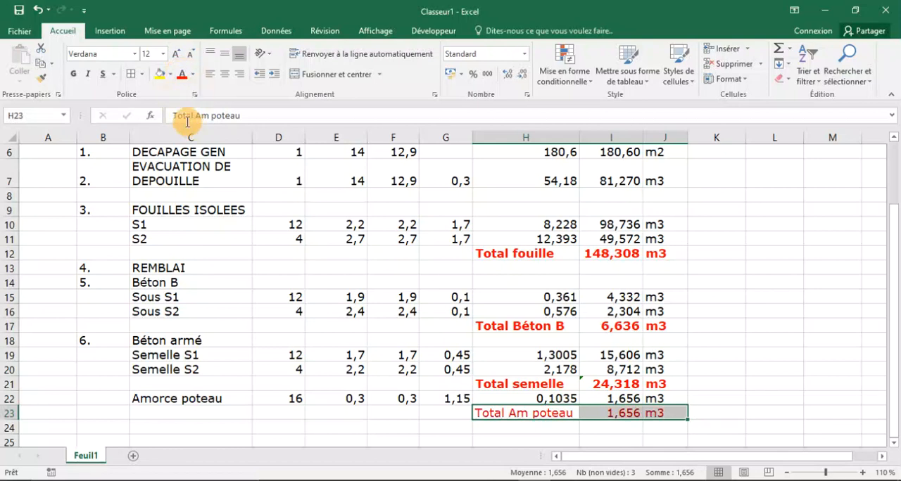
click(74, 75)
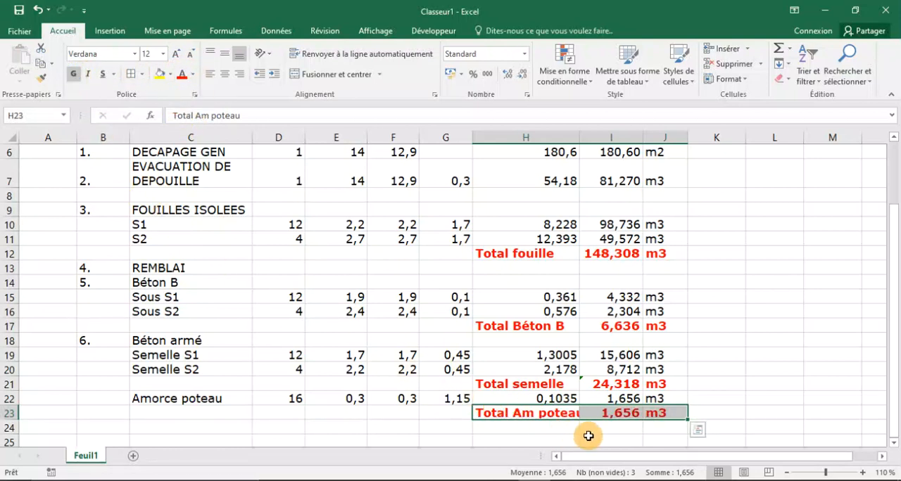
click(584, 439)
double_click(577, 136)
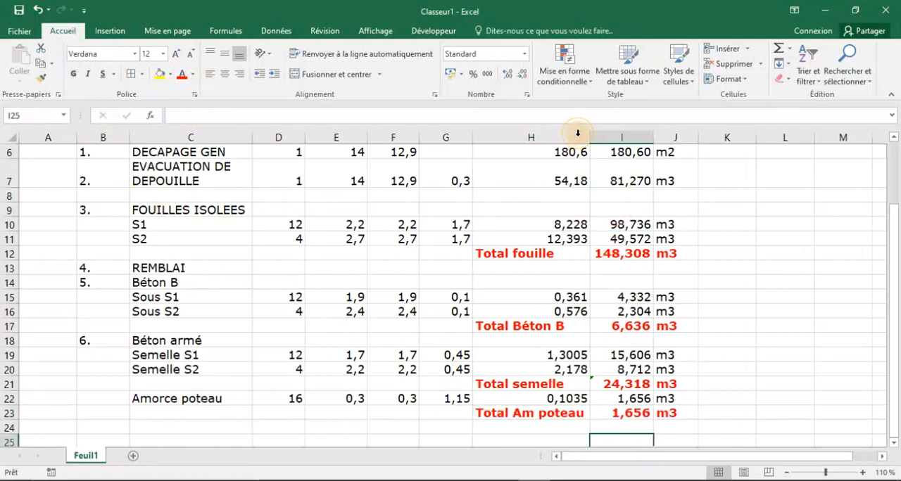
click(722, 396)
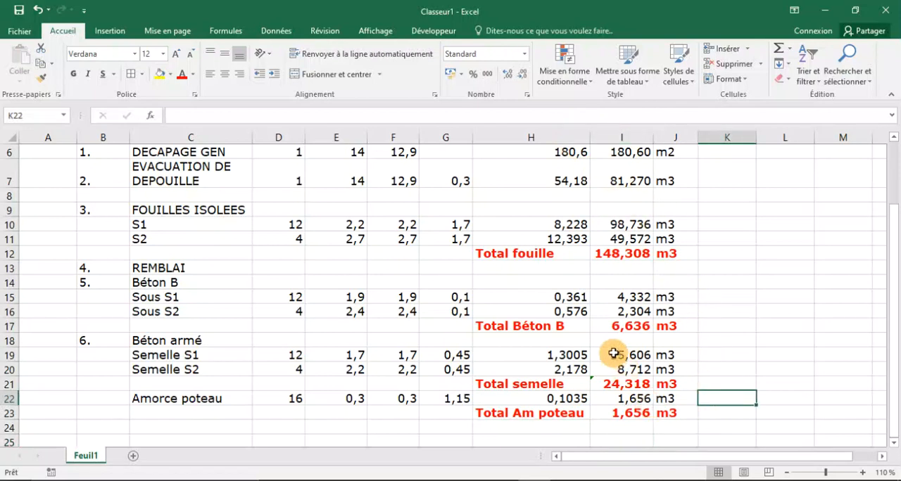
scroll(610, 350, down, 2)
scroll(610, 349, up, 2)
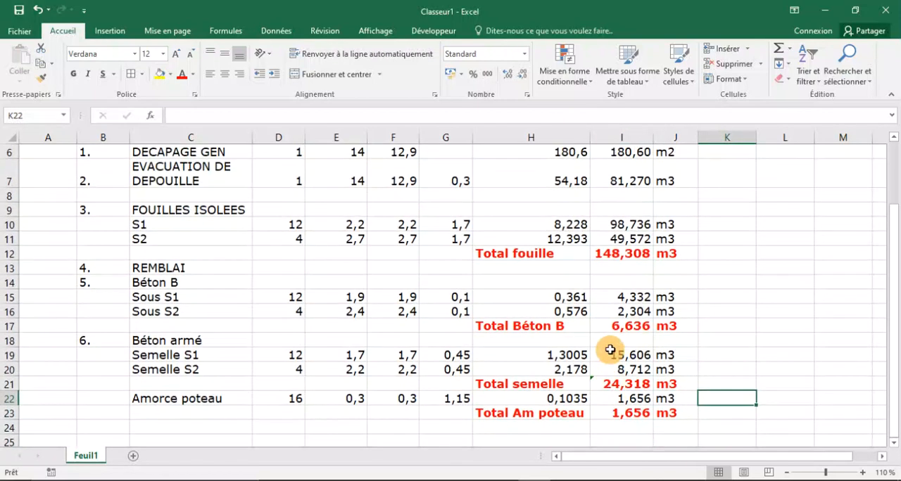
click(565, 480)
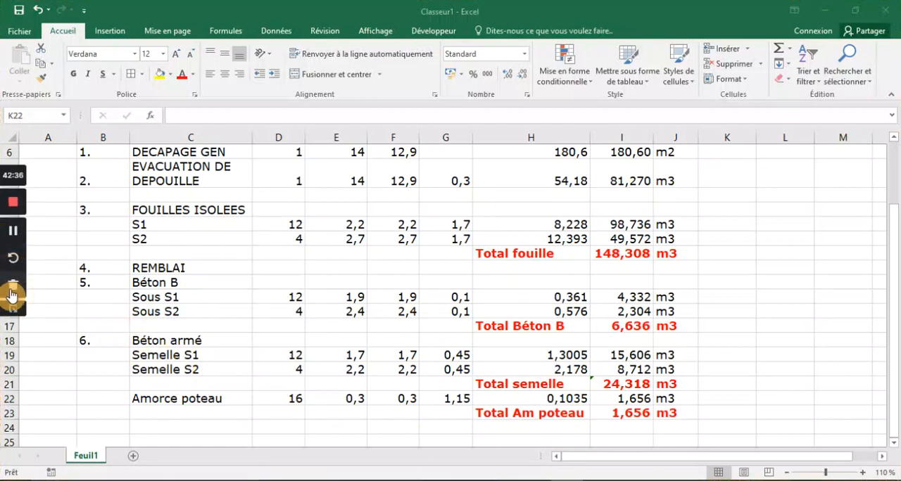
click(11, 311)
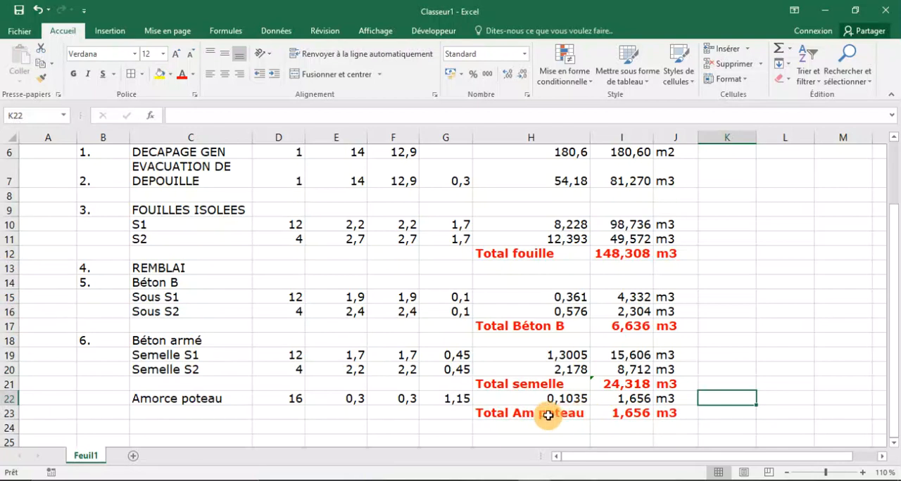
click(556, 480)
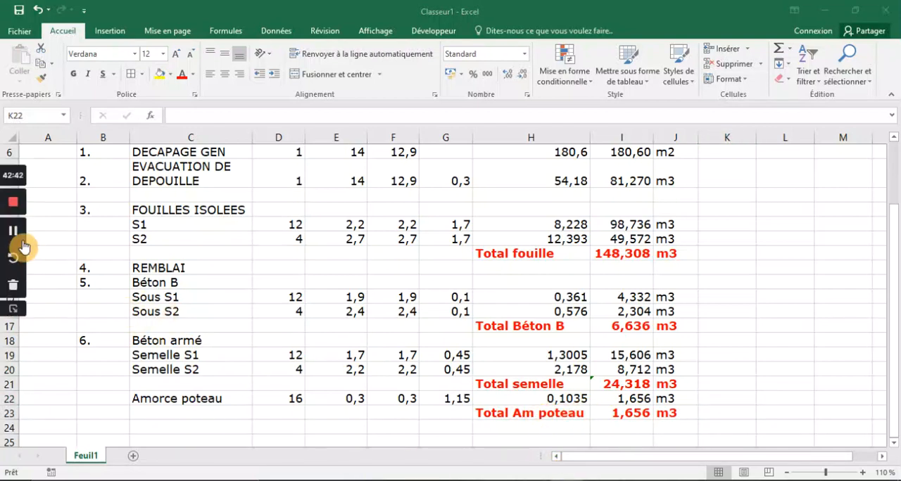
click(12, 307)
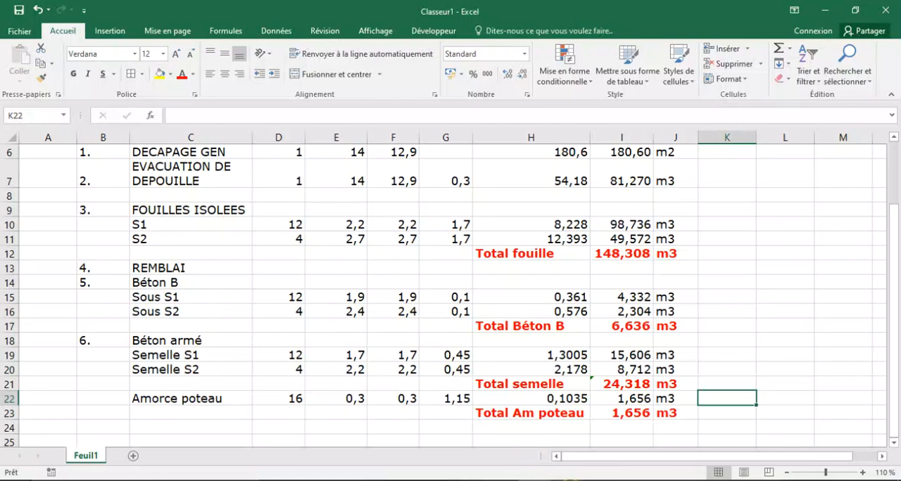
mouse_move(3, 242)
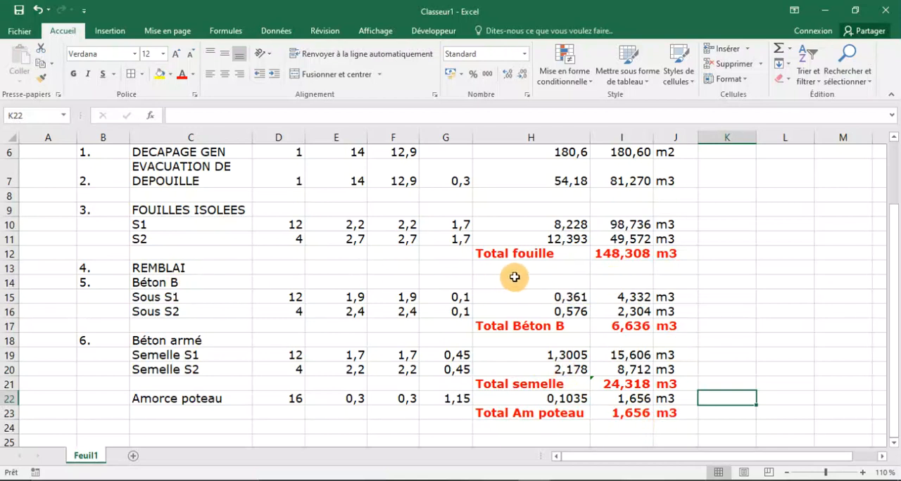
Build the REMBLAI volume formula =I12-I17-I21-I24 in cell I13.
click(543, 271)
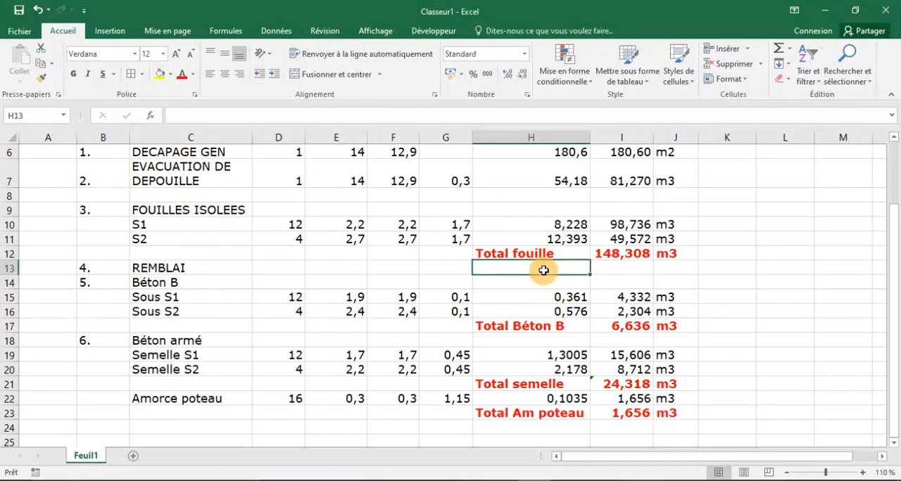
click(612, 272)
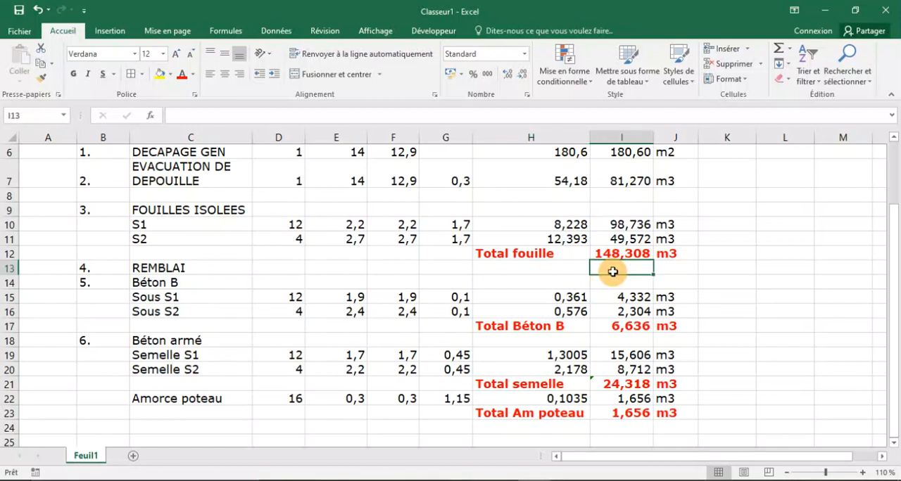
text(=)
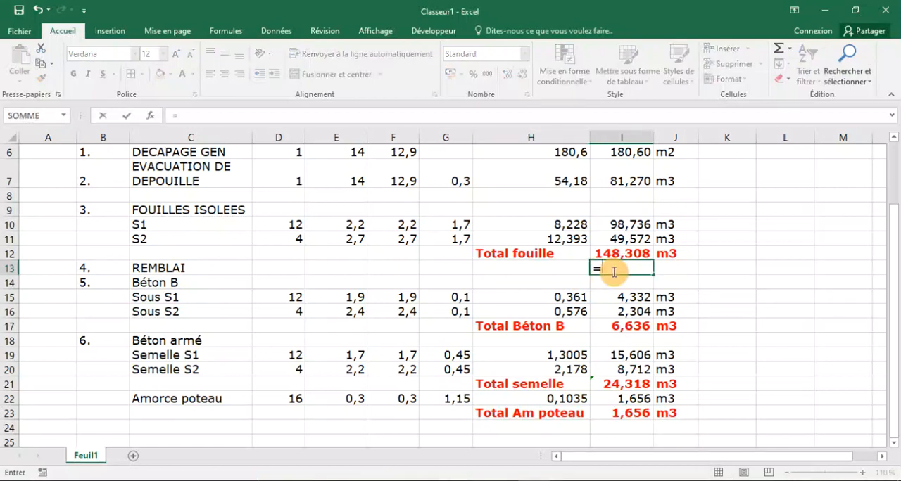
click(610, 256)
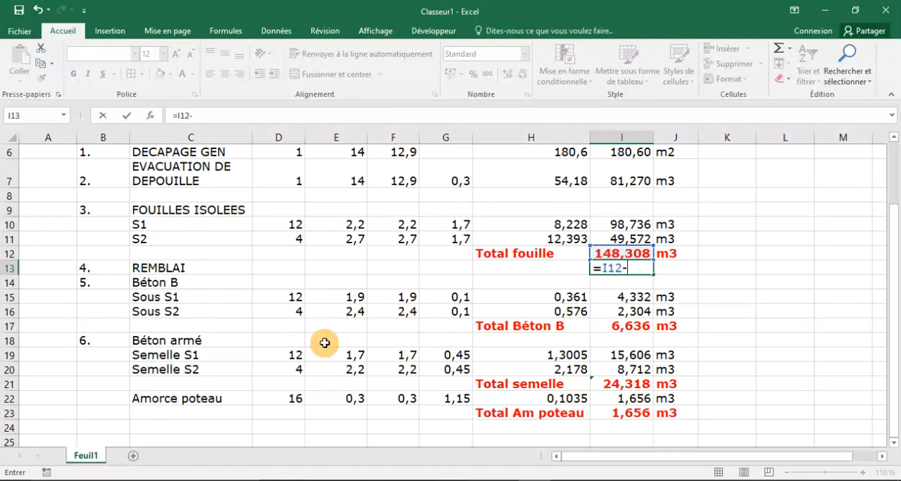
click(636, 326)
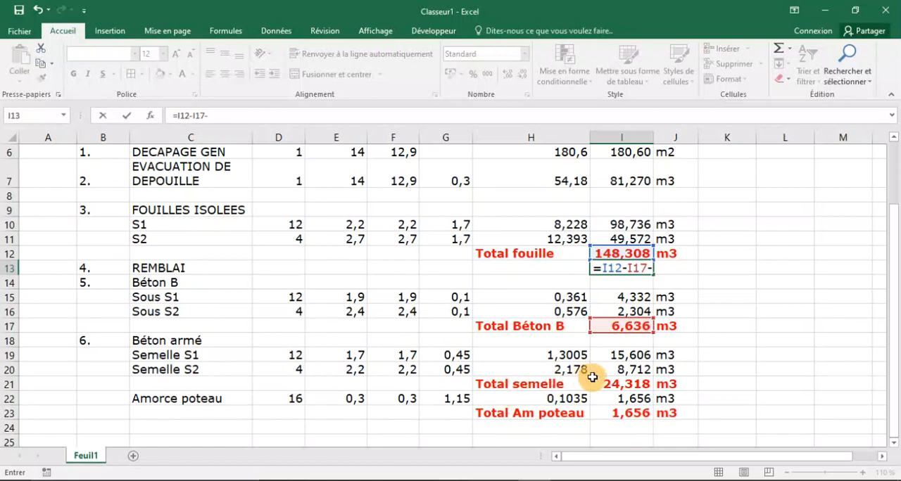
click(629, 385)
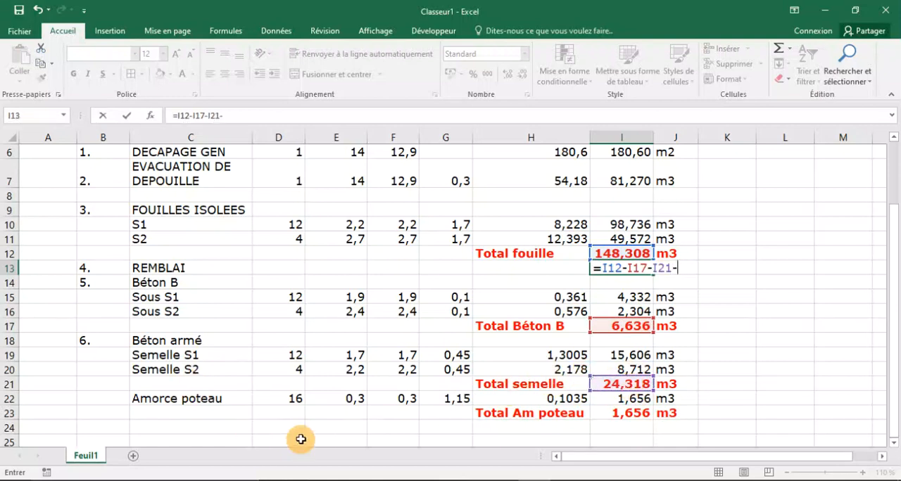
click(622, 422)
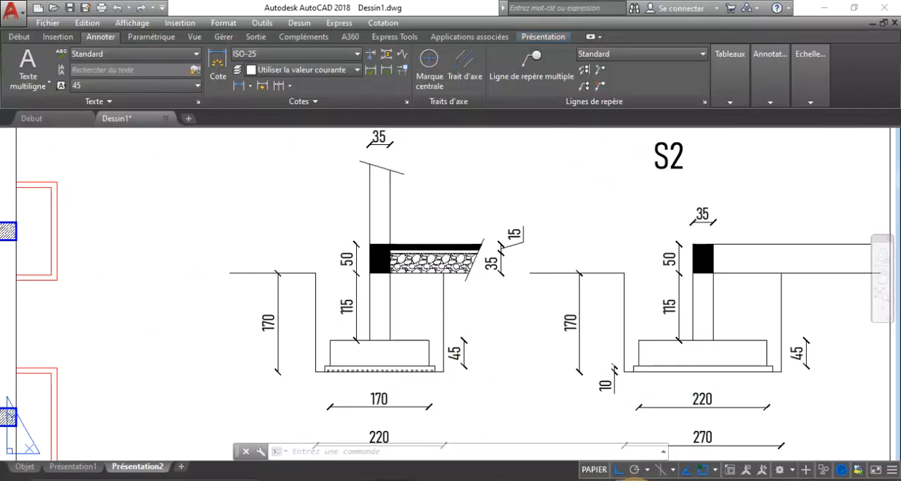
Switch to AutoCAD to examine the foundation plan and sections S1 and S2, then return to Excel and commit the REMBLAI formula.
scroll(445, 343, down, 4)
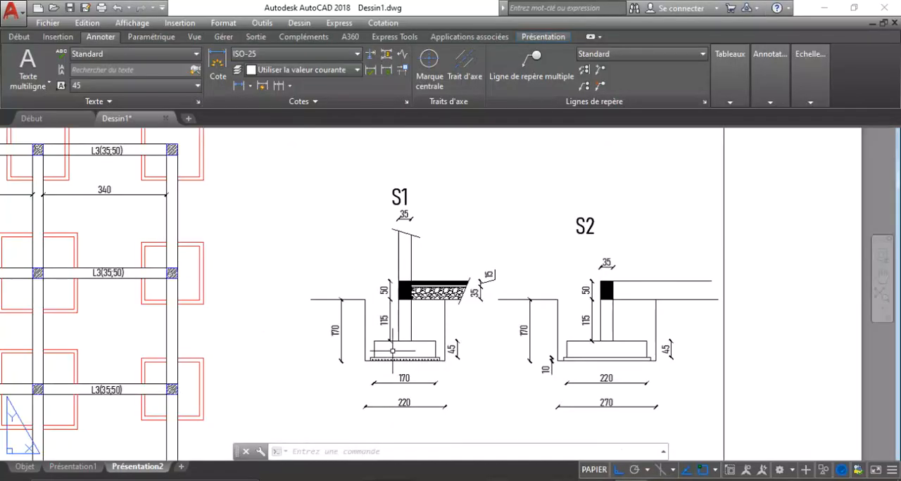
scroll(570, 395, down, 5)
scroll(313, 301, up, 8)
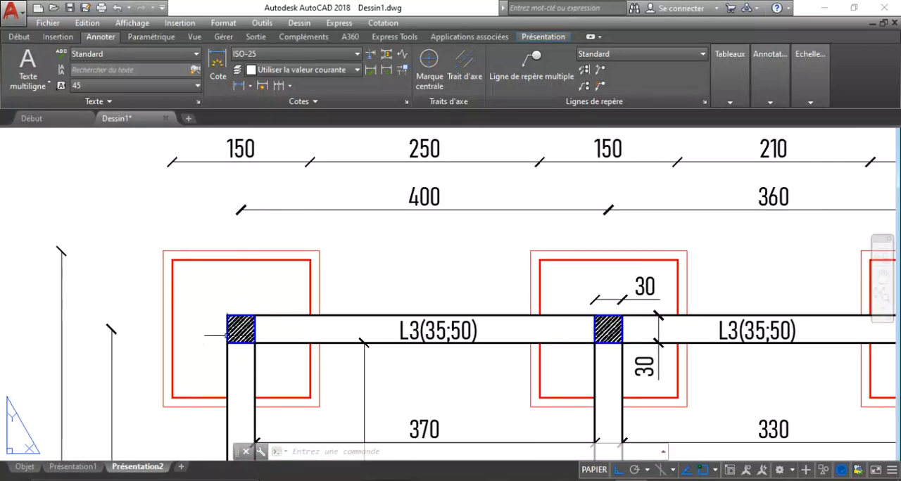
scroll(226, 282, down, 4)
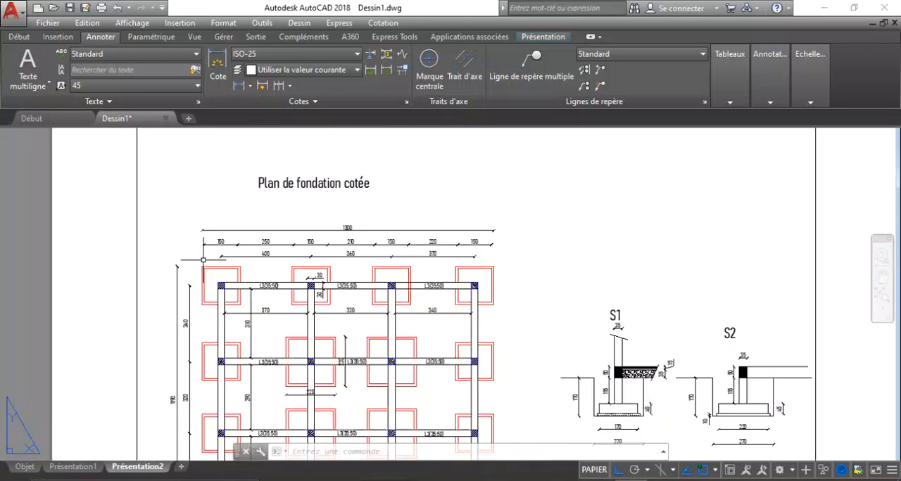
scroll(473, 358, up, 1)
scroll(472, 357, up, 4)
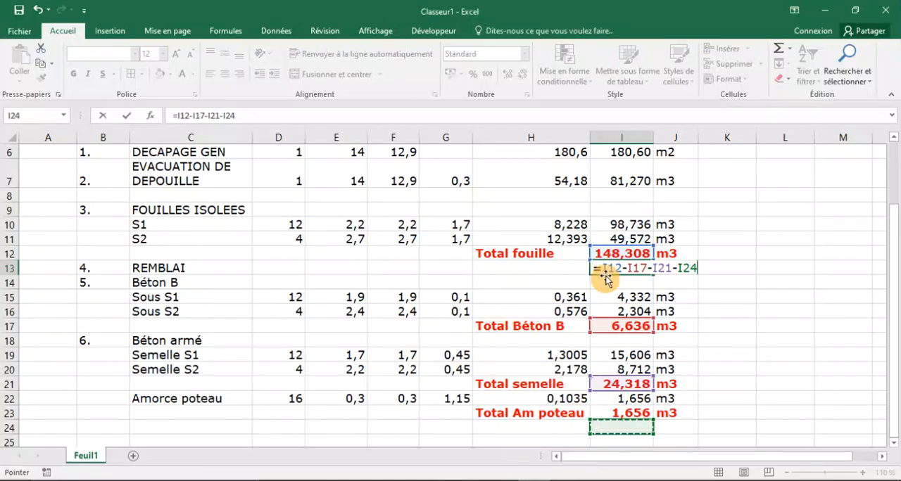
key(Return)
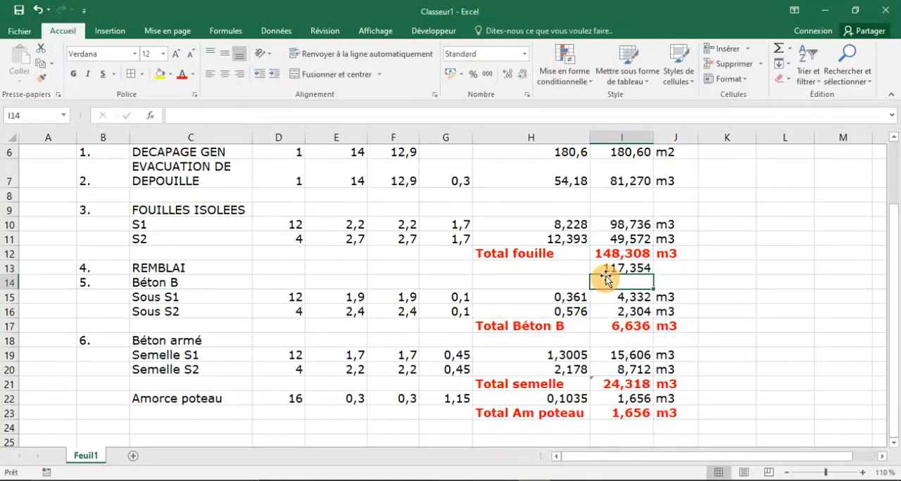
Enter the unit m3 in J13 for the REMBLAI row and format I13:J13 in bold red.
click(689, 267)
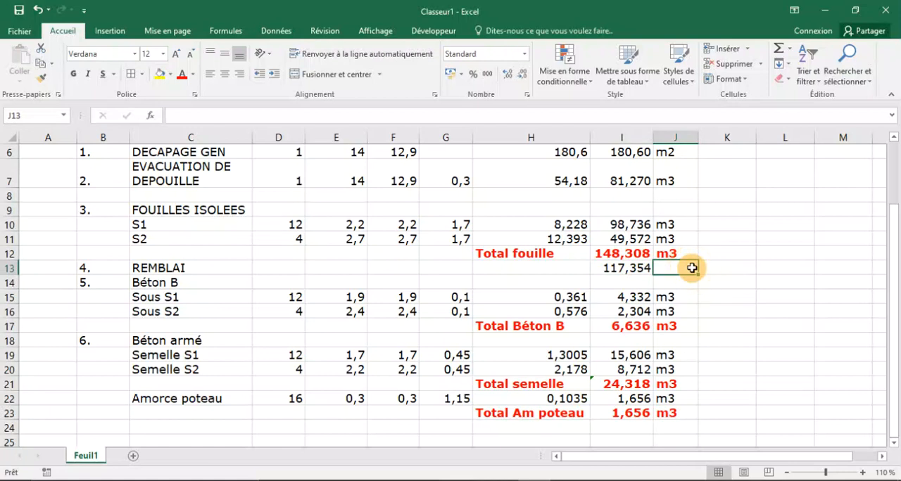
text(m3)
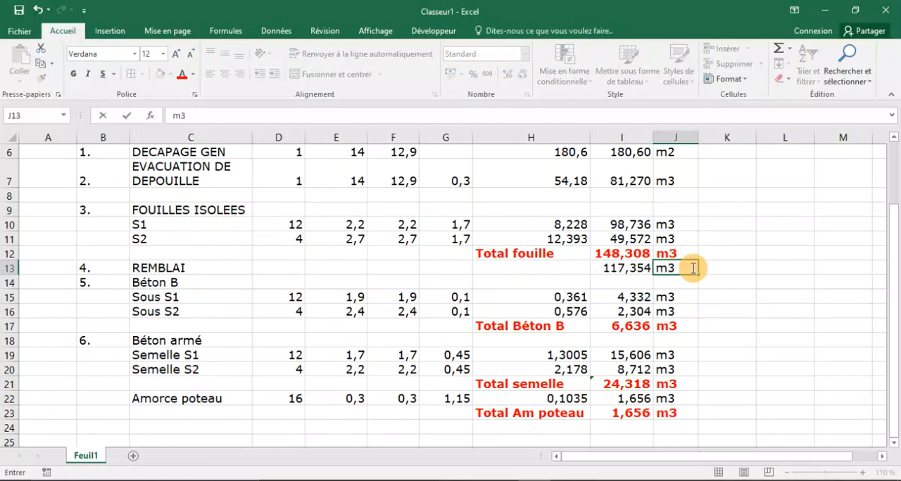
click(629, 270)
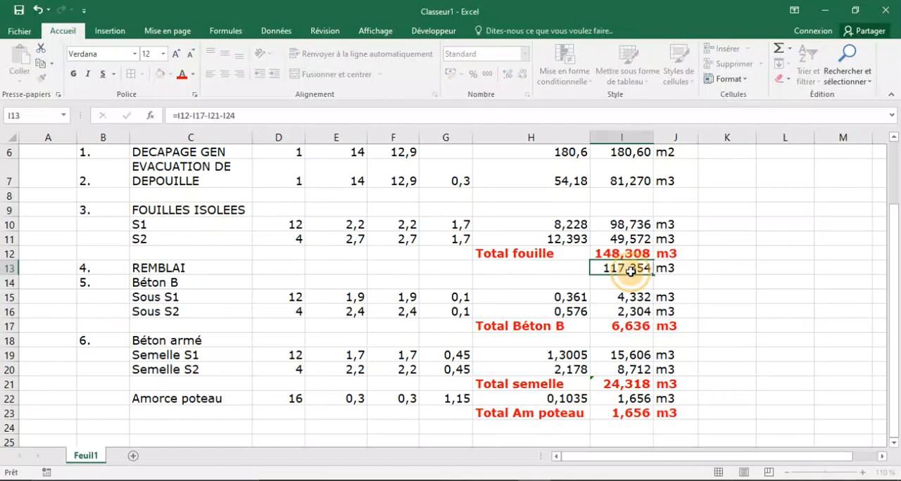
drag(630, 270, 675, 269)
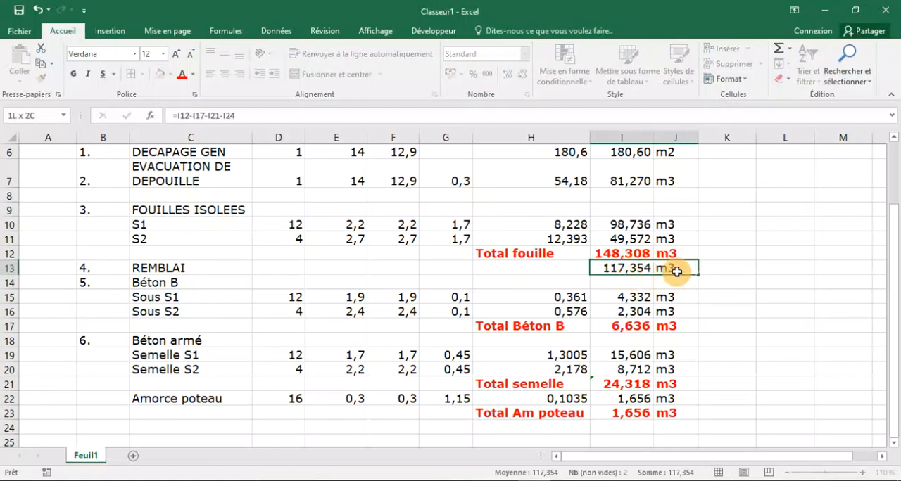
click(180, 77)
click(73, 74)
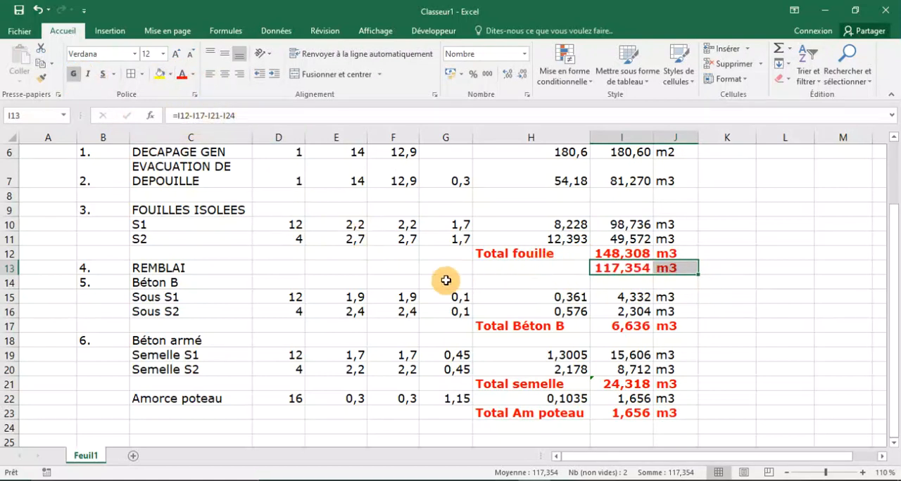
Label the REMBLAI volume by entering Total remblai in cell H13.
click(524, 268)
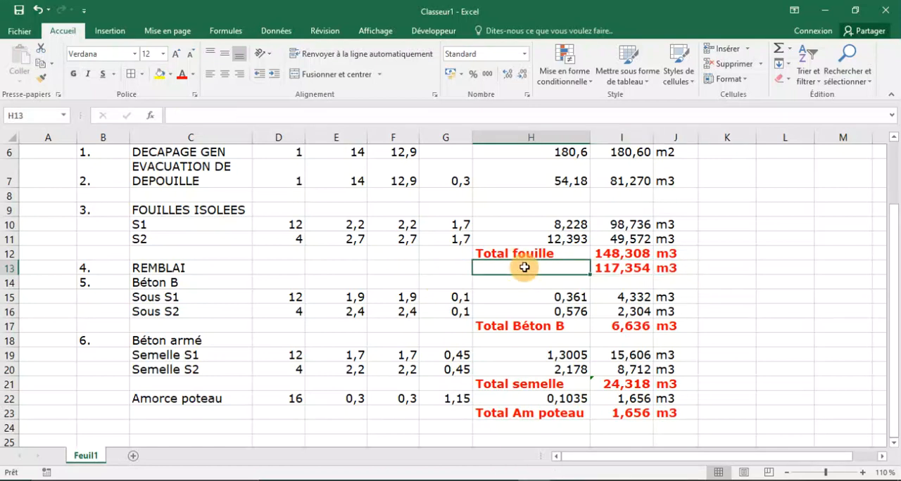
text(Total)
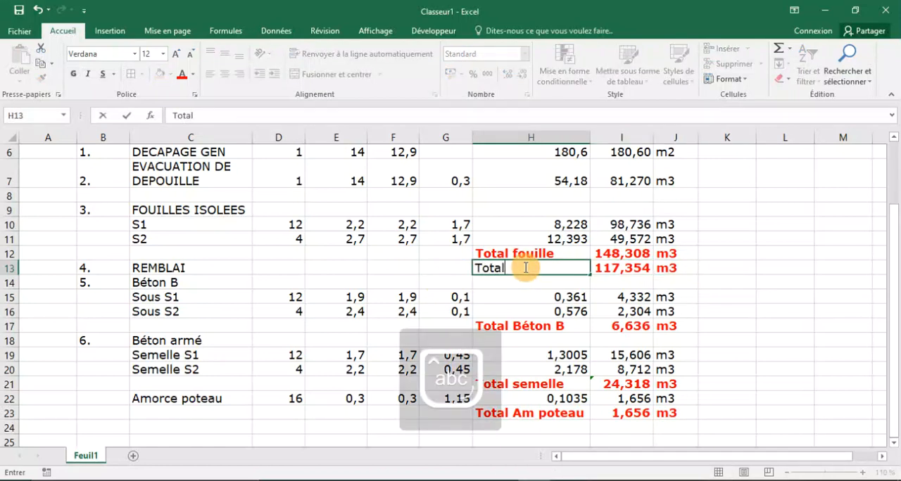
text( reù)
key(BackSpace)
text(mblai)
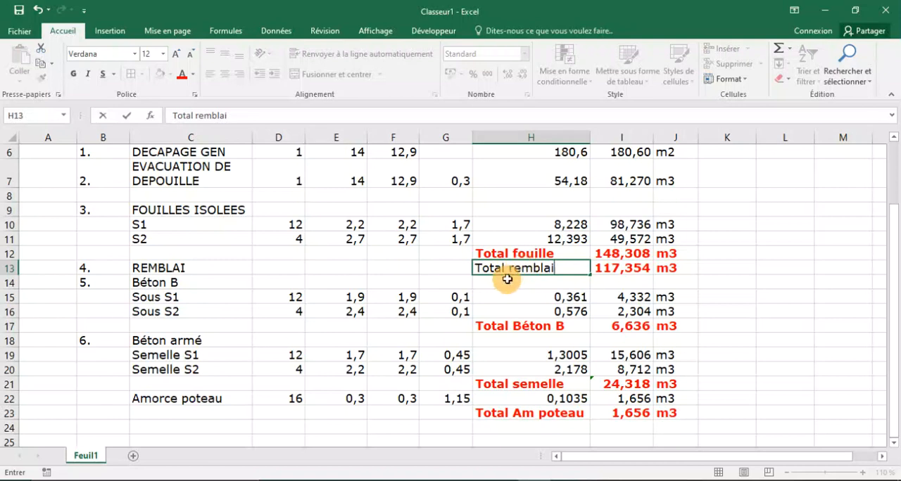
key(Return)
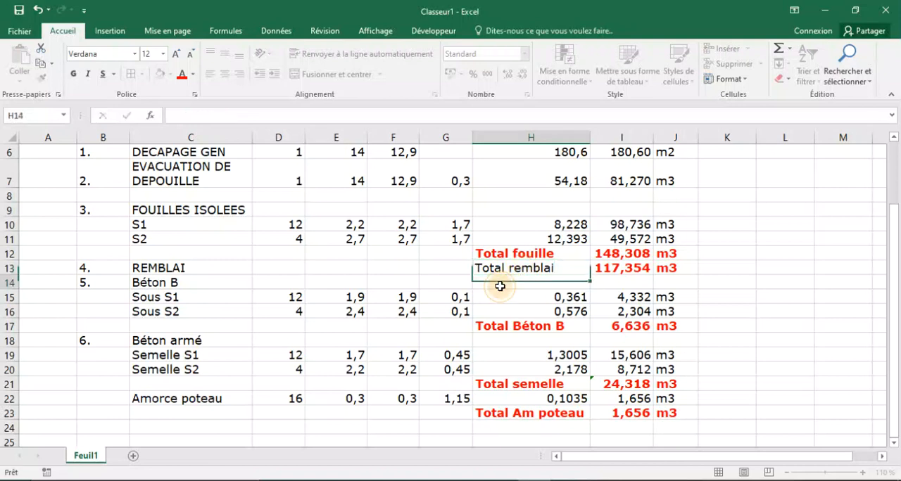
Format the Total remblai label in H13 in bold red to match the other subtotals.
click(482, 270)
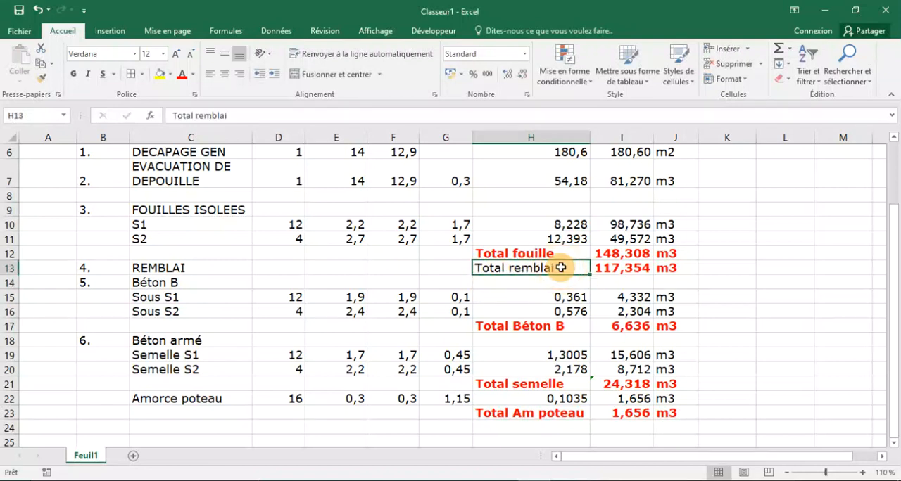
click(182, 74)
click(282, 328)
click(493, 270)
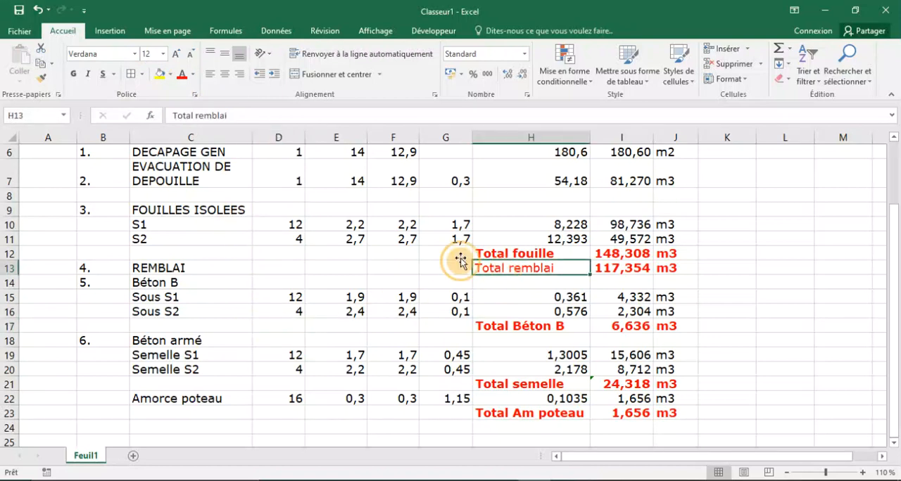
click(74, 75)
click(373, 266)
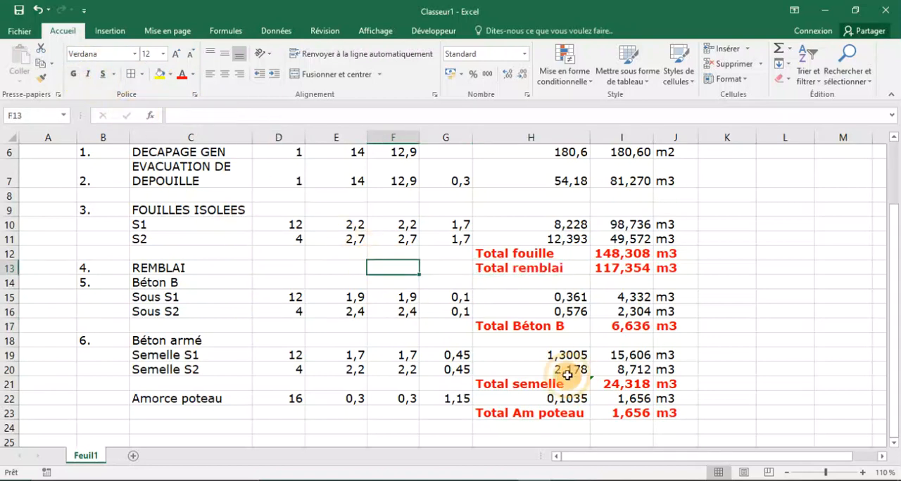
Review the take-off table from the header row down to the Total Am poteau row.
scroll(571, 379, up, 2)
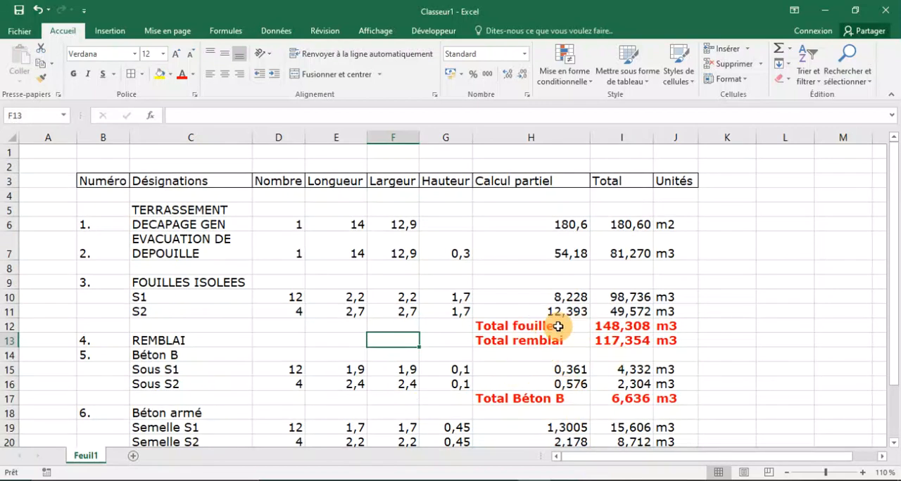
scroll(557, 326, down, 2)
scroll(557, 327, up, 2)
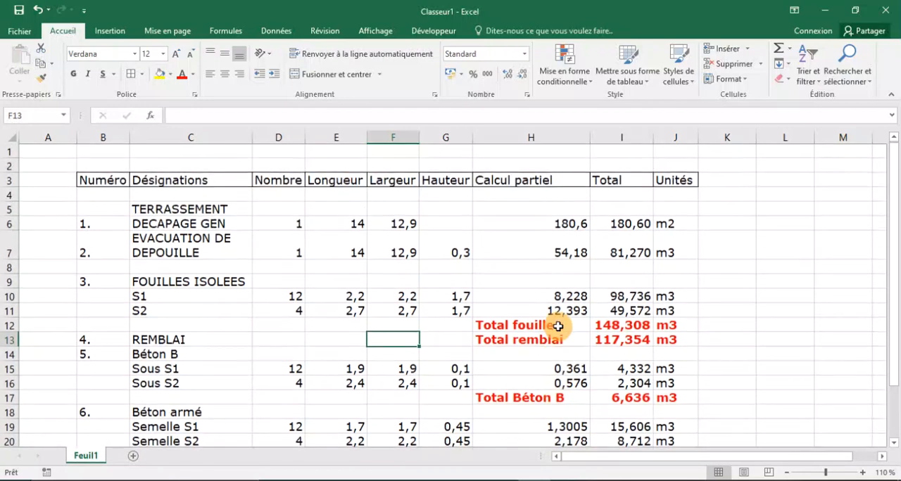
scroll(558, 326, down, 5)
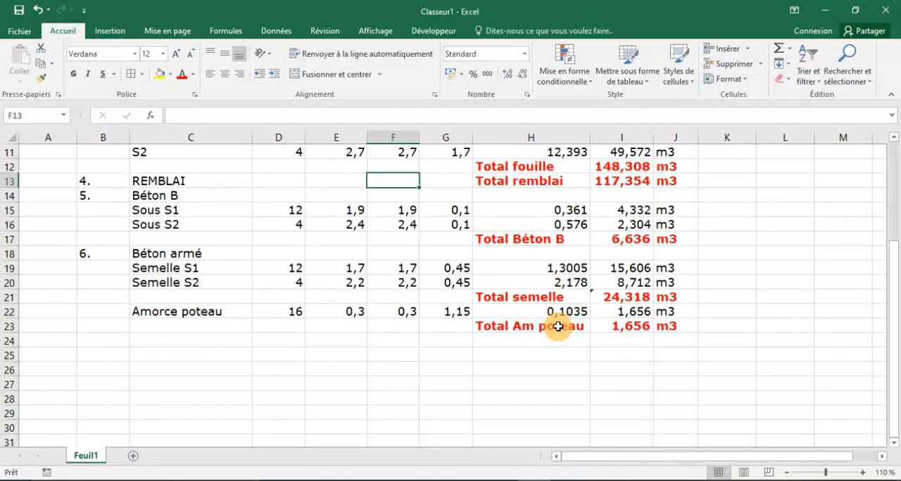
Switch to AutoCAD and examine the beam, slab and stone layer dimensions in sections S1 and S2 alongside the foundation plan.
key(alt+Tab)
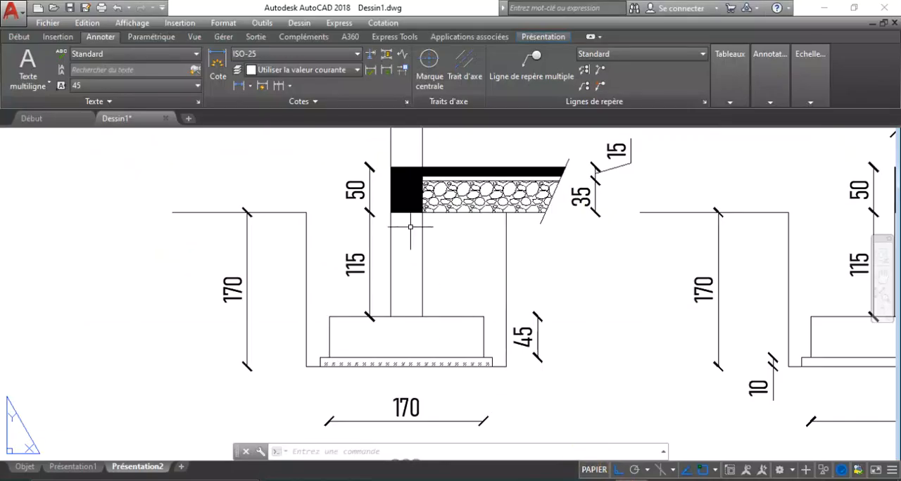
scroll(414, 186, up, 2)
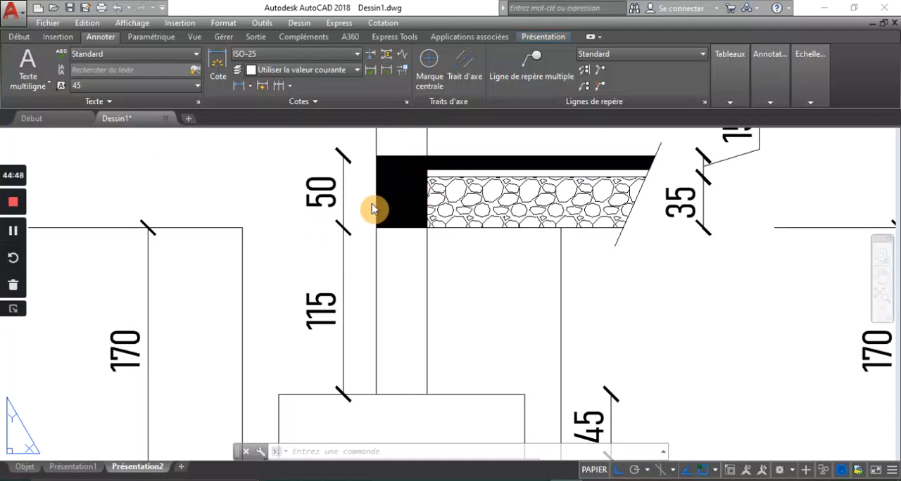
scroll(331, 313, down, 2)
scroll(330, 317, down, 2)
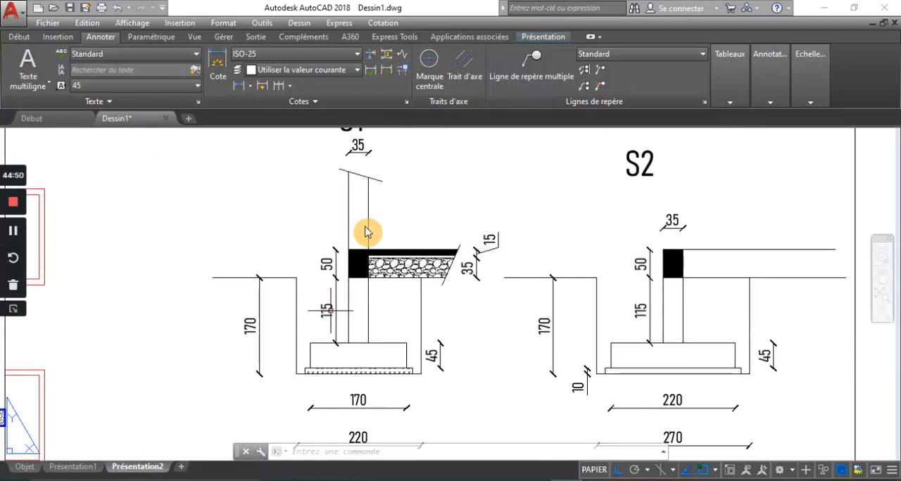
scroll(366, 232, up, 2)
scroll(356, 348, down, 2)
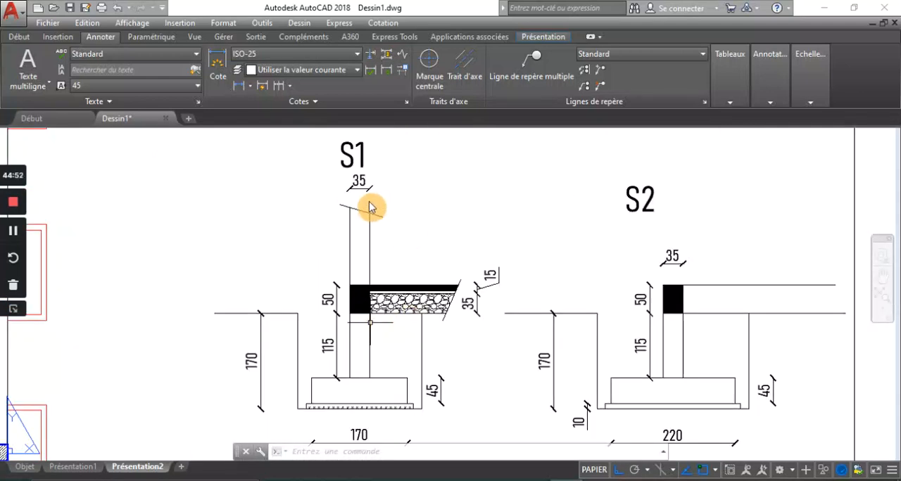
scroll(380, 273, down, 4)
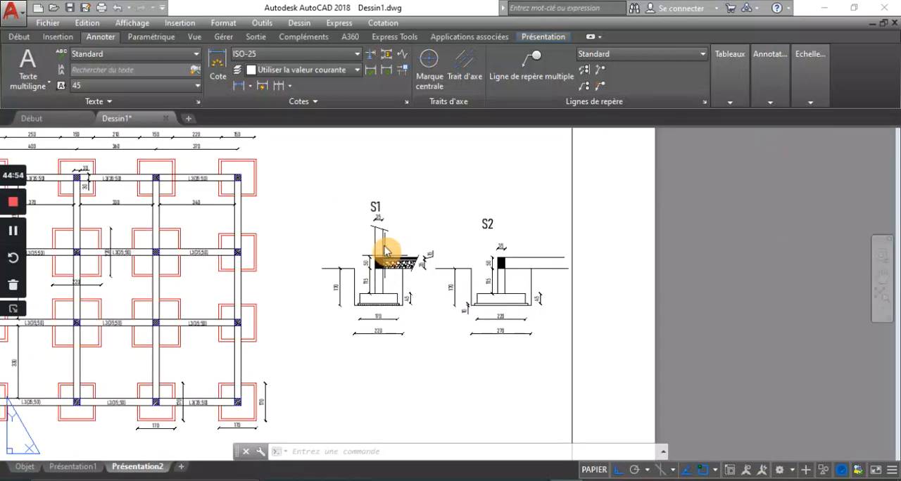
scroll(385, 241, up, 4)
scroll(391, 260, down, 4)
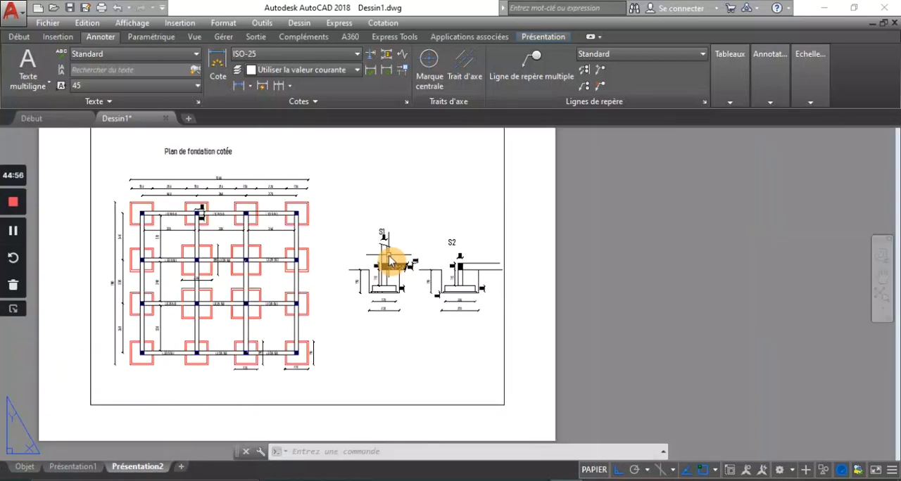
scroll(391, 257, up, 4)
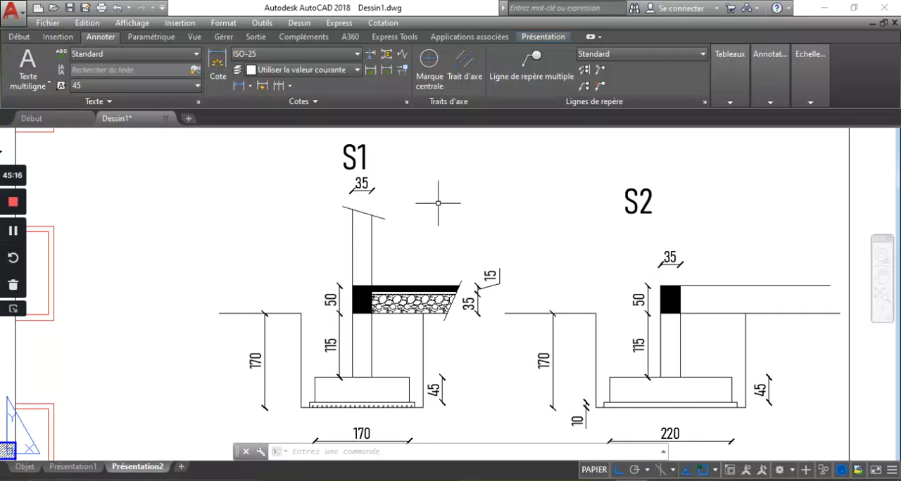
scroll(464, 303, down, 2)
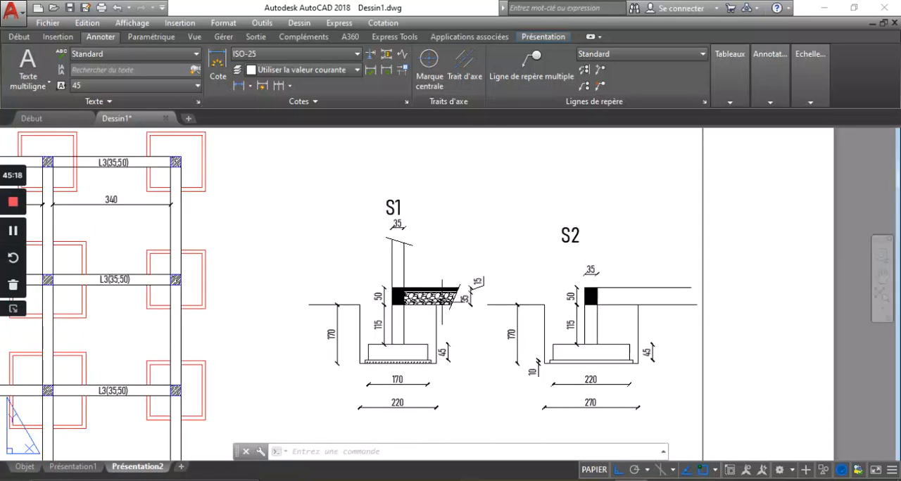
scroll(433, 302, up, 4)
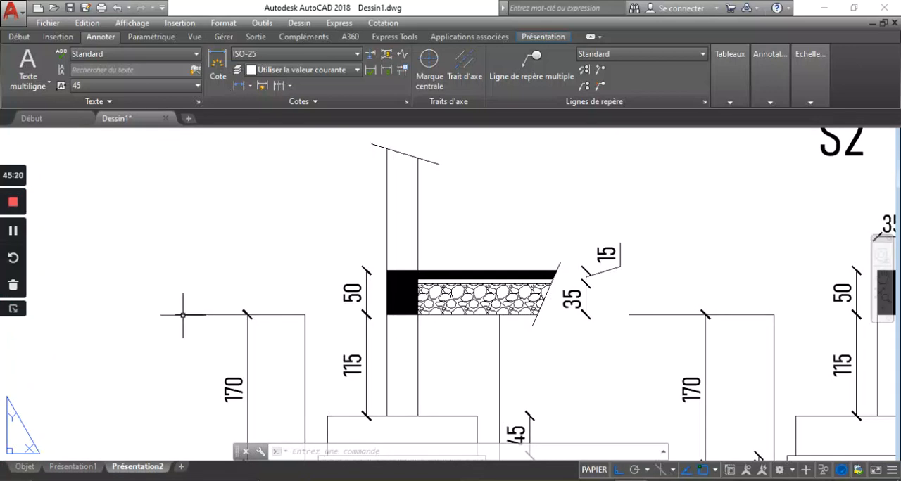